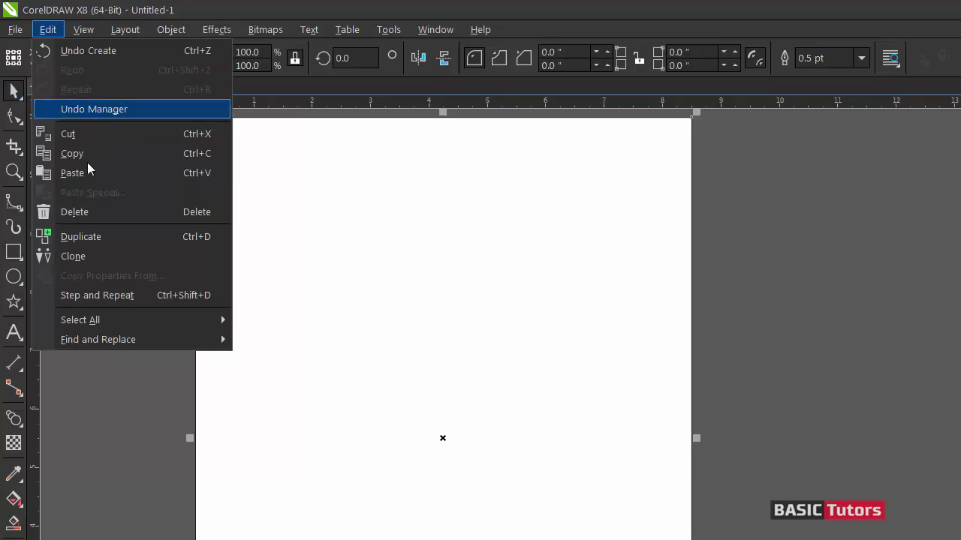
Shrink the page-sized rectangle about its centre to about 8.111 by 10.673 inches
left_click(93, 238)
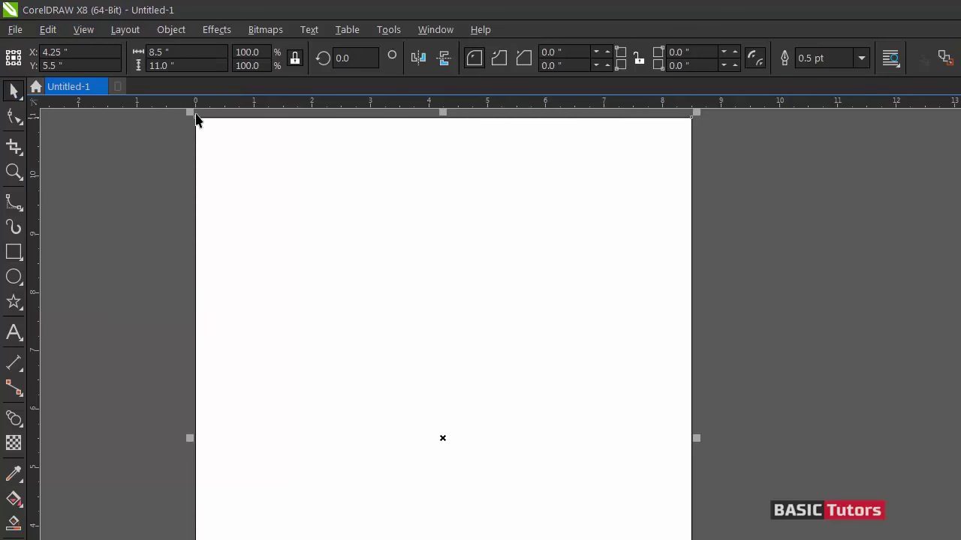
left_click_drag(188, 109, 200, 130)
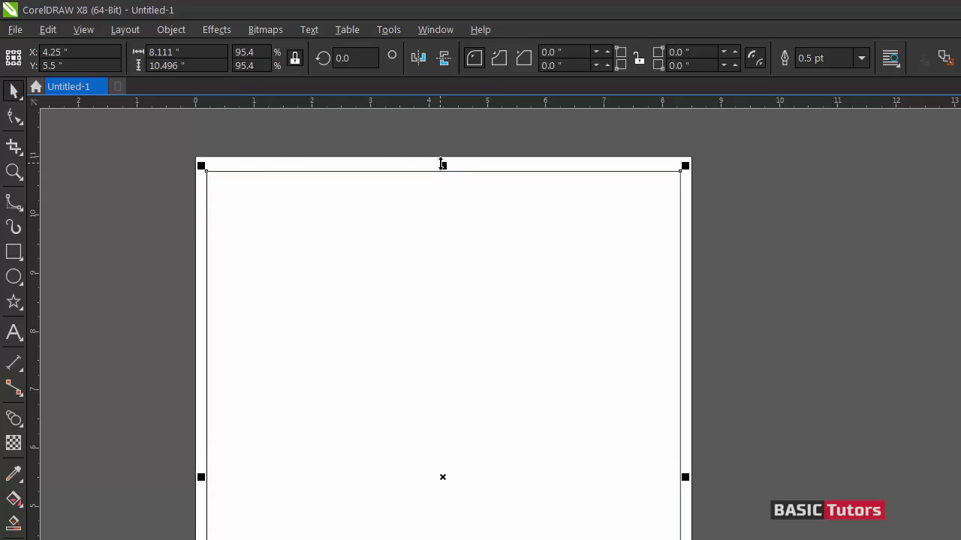
left_click_drag(442, 164, 442, 159)
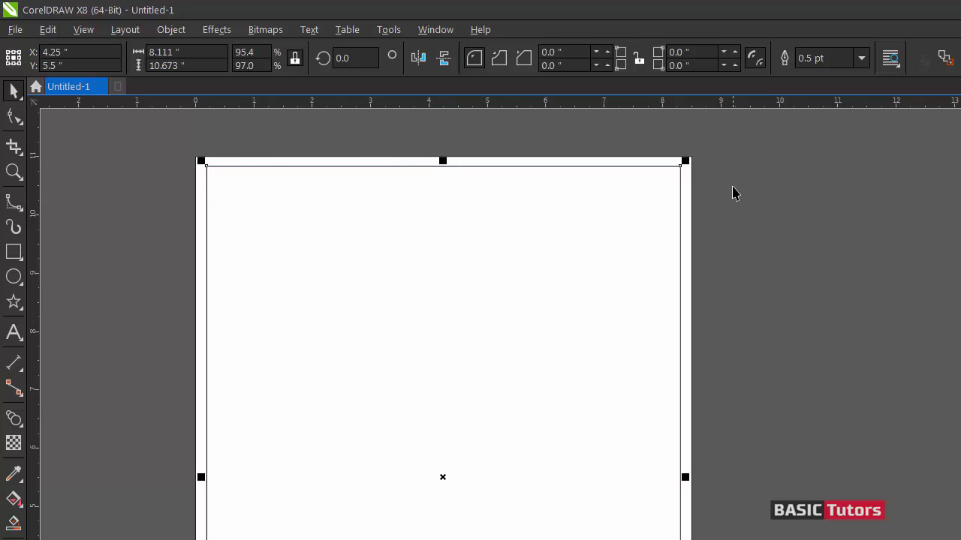
Add a smaller concentric copy of the frame, about 7.721 by 10.33 inches, and another frame between the two
left_click_drag(685, 160, 674, 171)
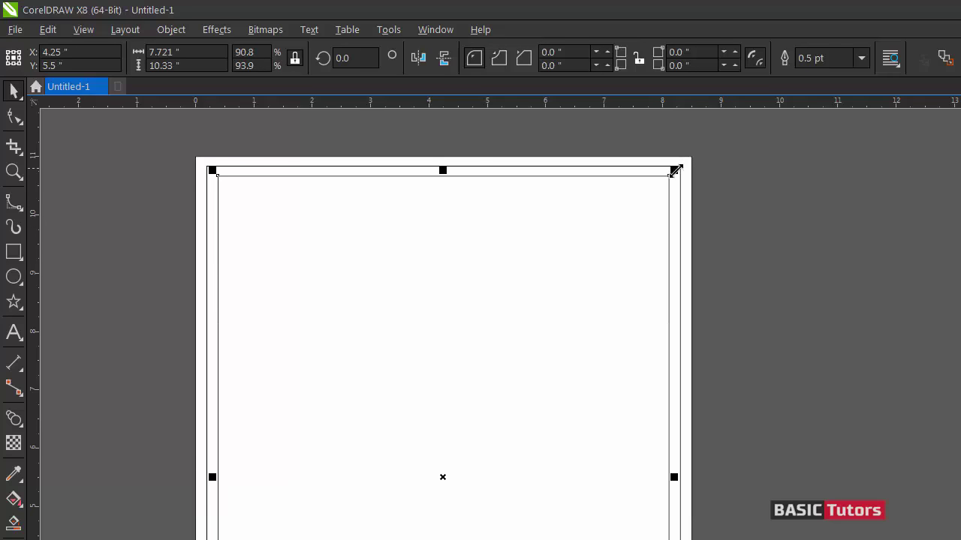
left_click(338, 141)
left_click(279, 176)
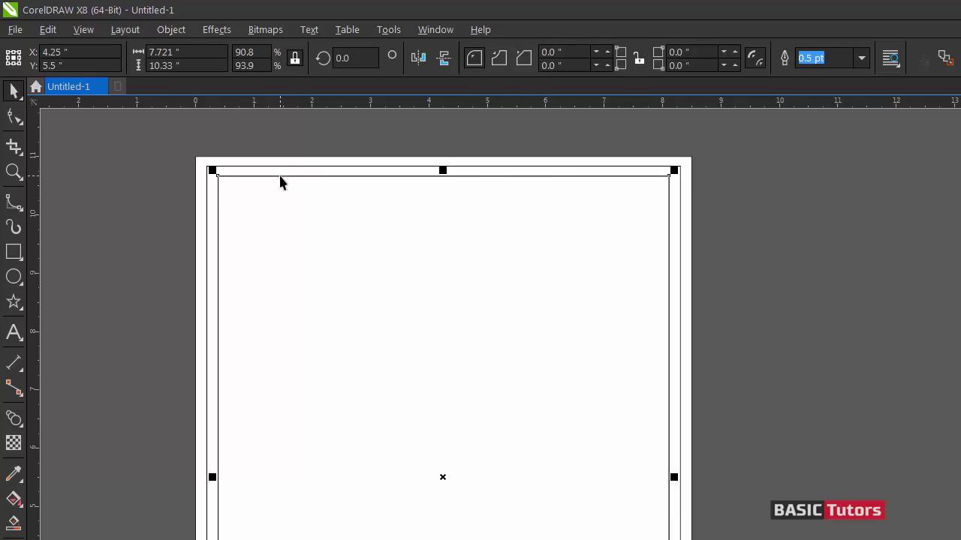
left_click(193, 215)
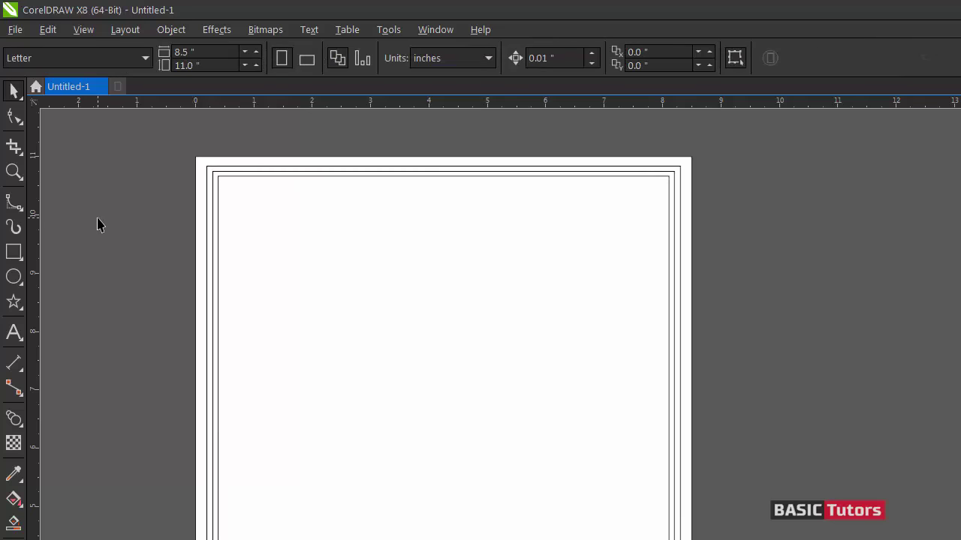
Draw a circle about 0.103 inches in diameter on the outer frame's top line, close to its upper-left corner
key("F2")
left_click_drag(135, 133, 830, 304)
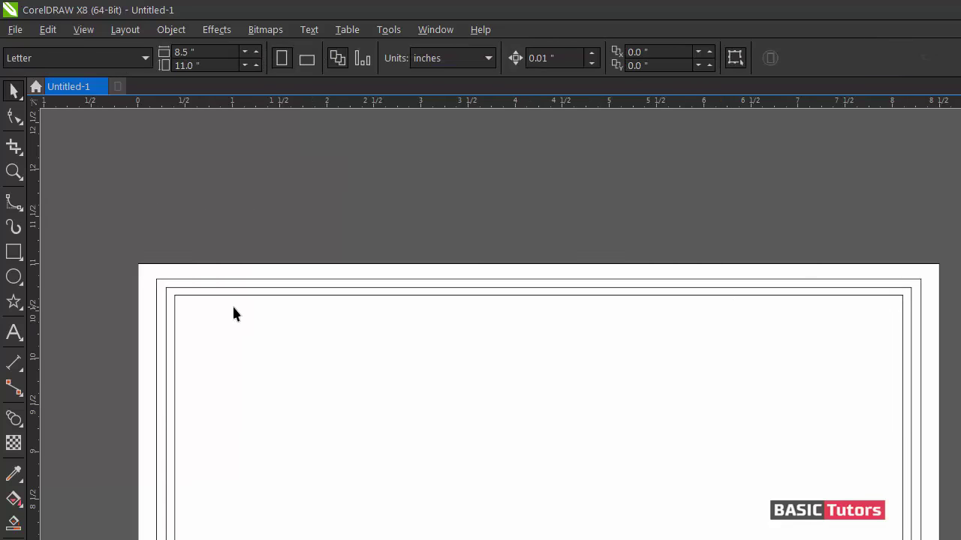
key("z")
left_click_drag(315, 158, 559, 523)
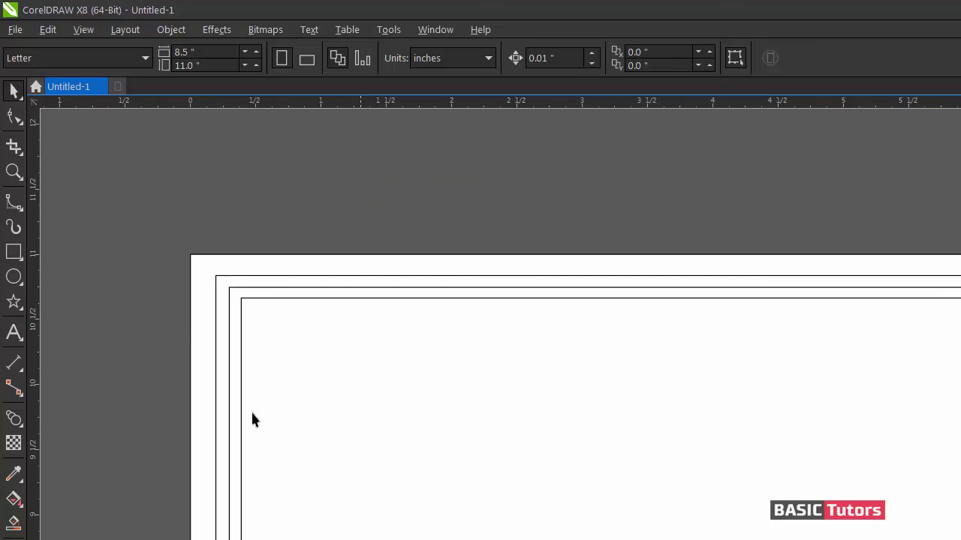
left_click(14, 278)
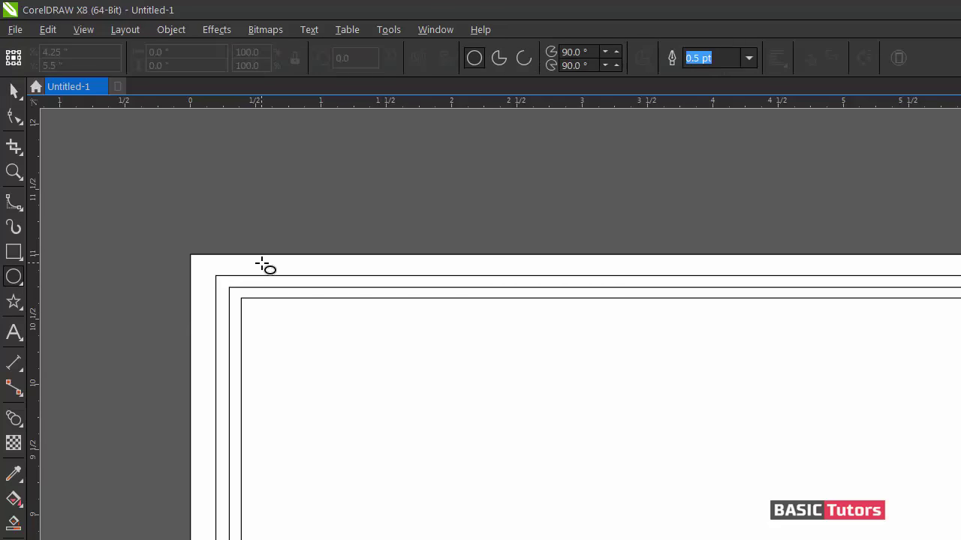
left_click_drag(228, 272, 242, 287)
left_click(14, 90)
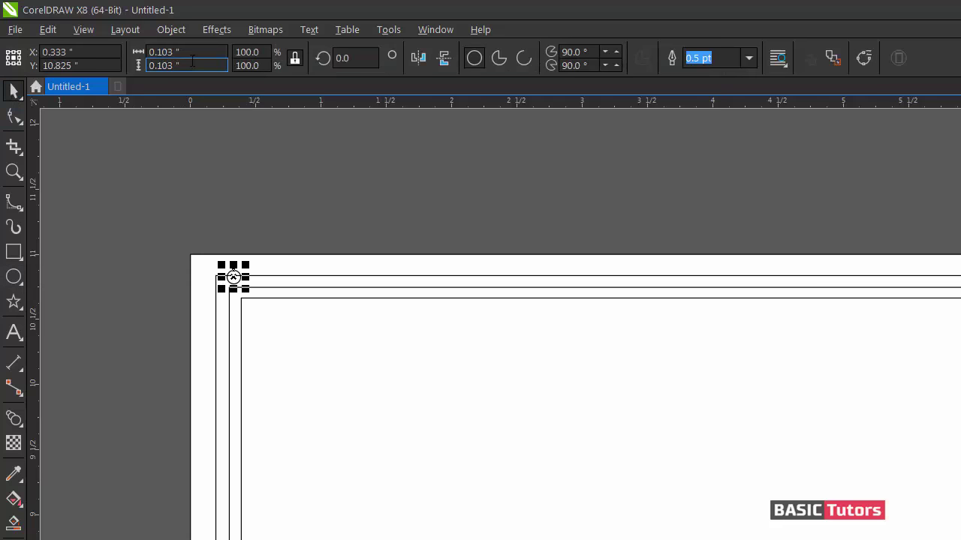
left_click_drag(234, 276, 240, 277)
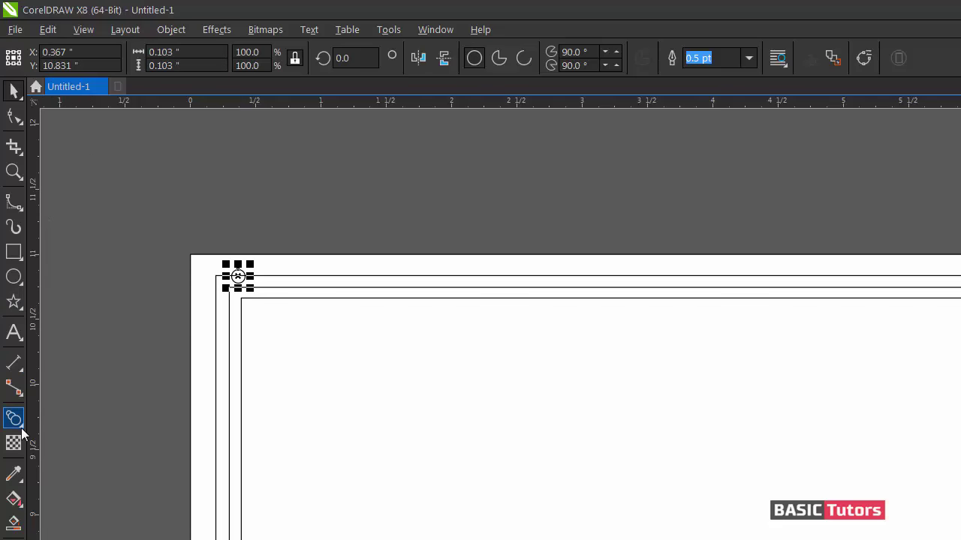
Give the small circle a uniform fill and set its colour model to CMYK
left_click(13, 497)
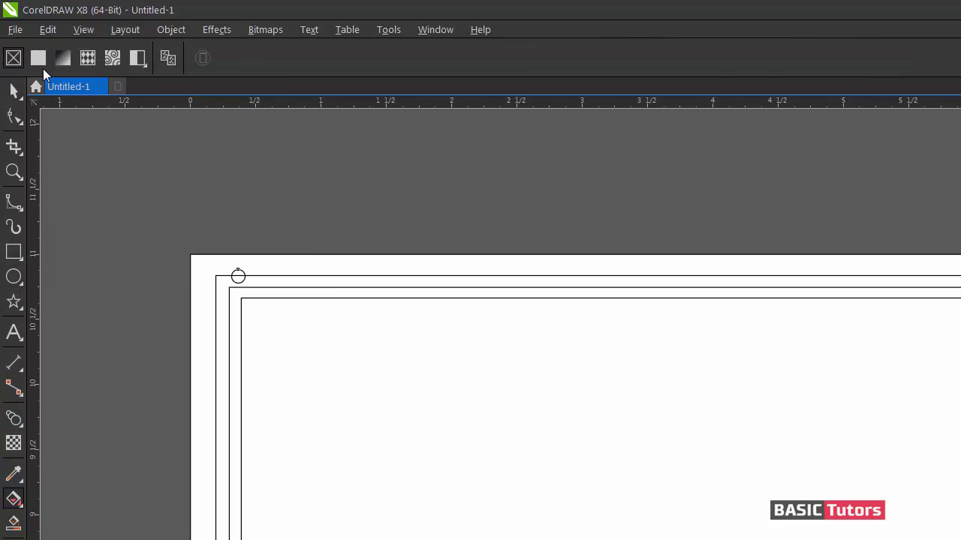
left_click(39, 58)
left_click(171, 60)
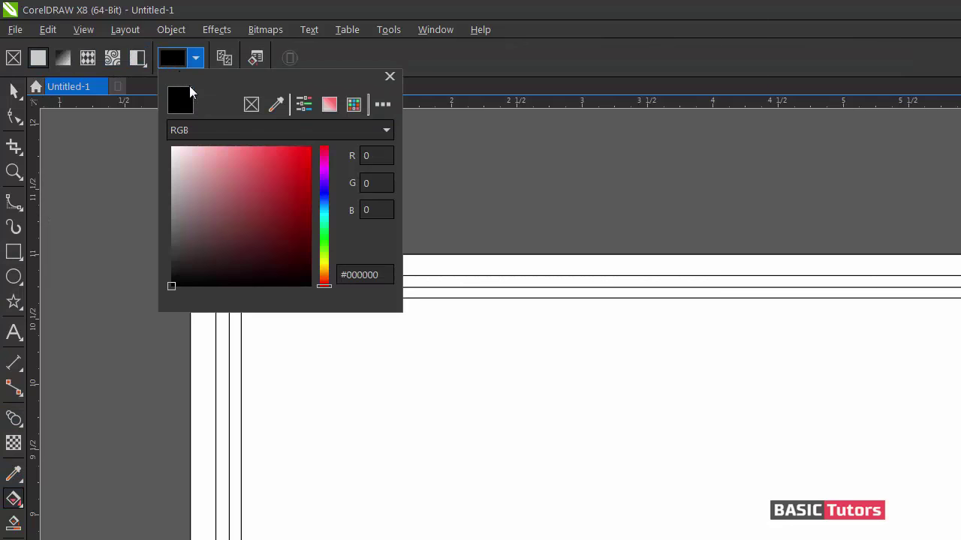
left_click(294, 128)
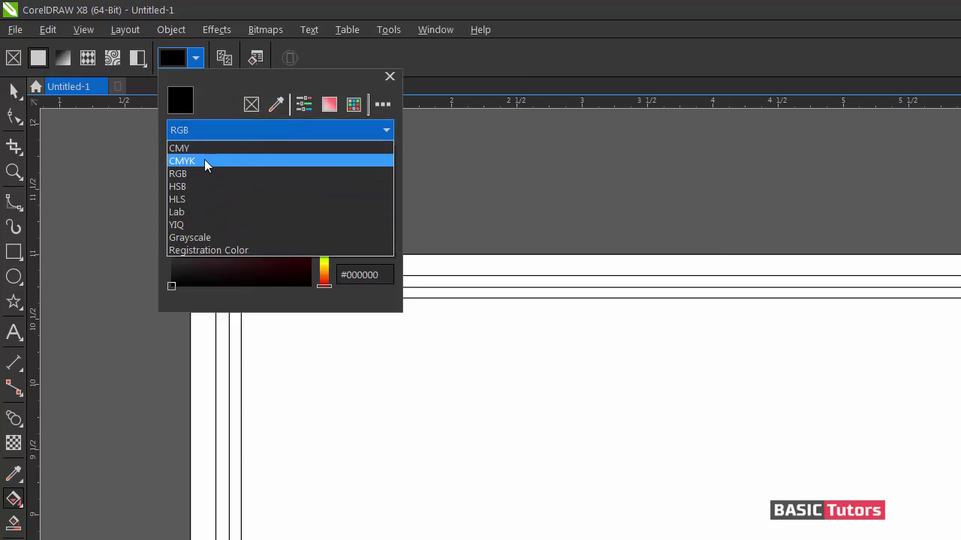
left_click(205, 161)
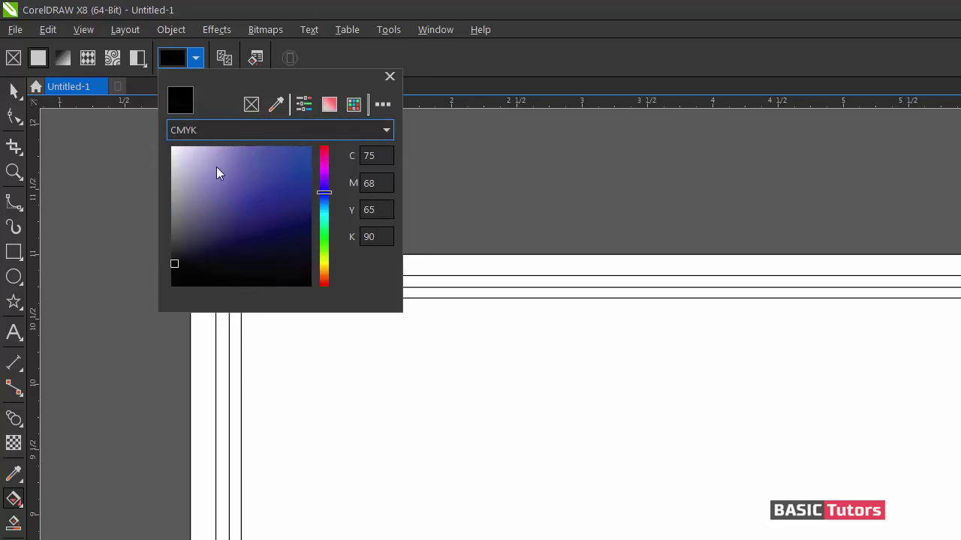
Set the circle's fill colour to C 13, M 13, Y 33, K 4
double_click(376, 156)
type("13")
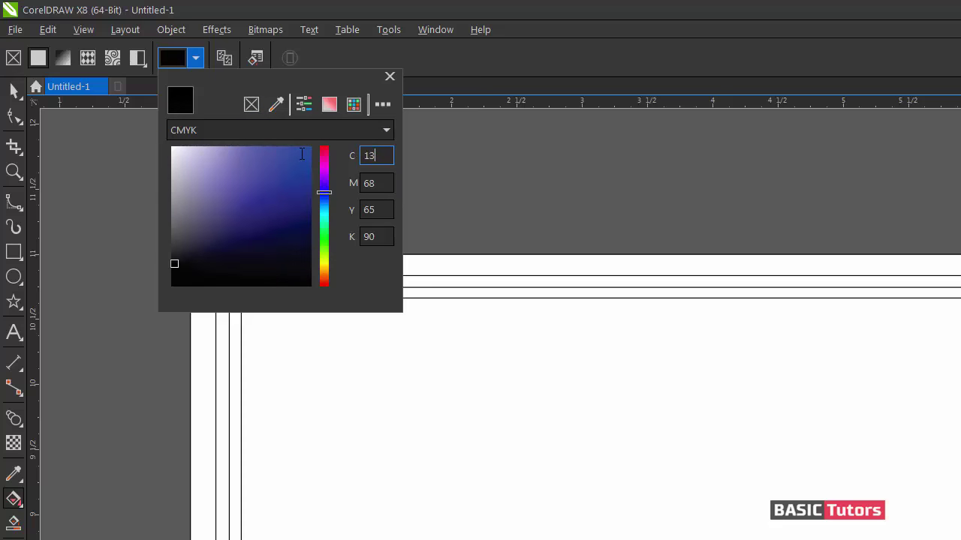
key("Tab")
type("13")
key("Tab")
type("33")
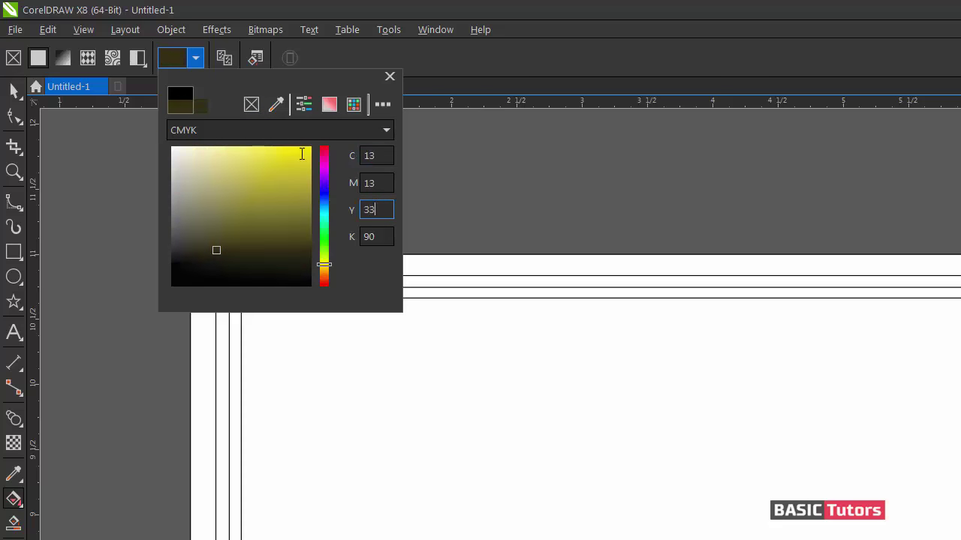
key("Tab")
type("4")
key("Return")
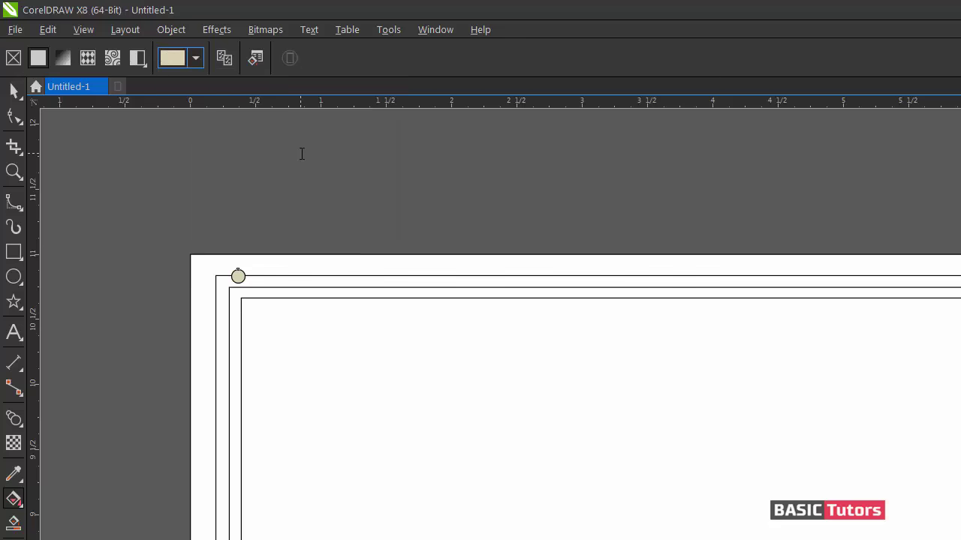
Remove the circle's outline and place it and a copy on the outer frame's top line at about X 0.246 and 1.592 inches
left_click(12, 93)
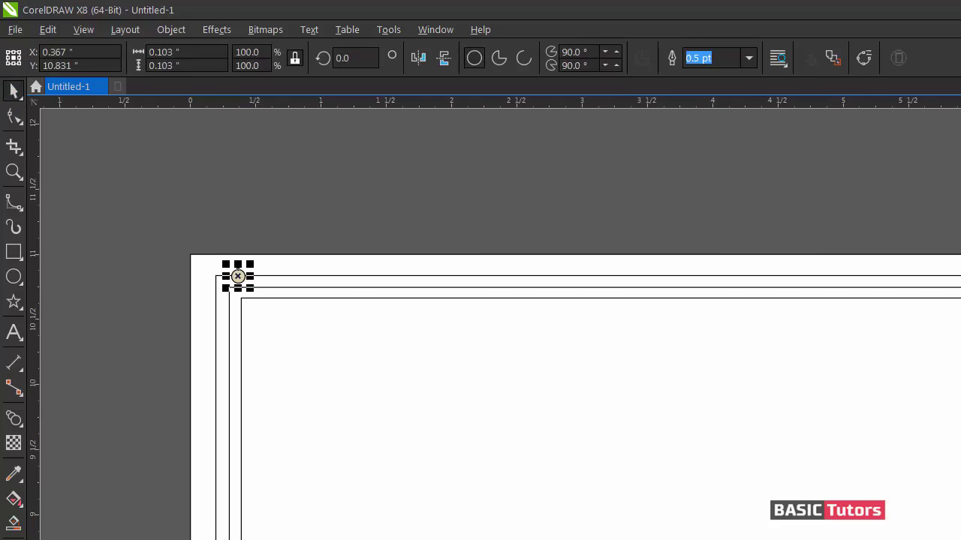
left_click(192, 241)
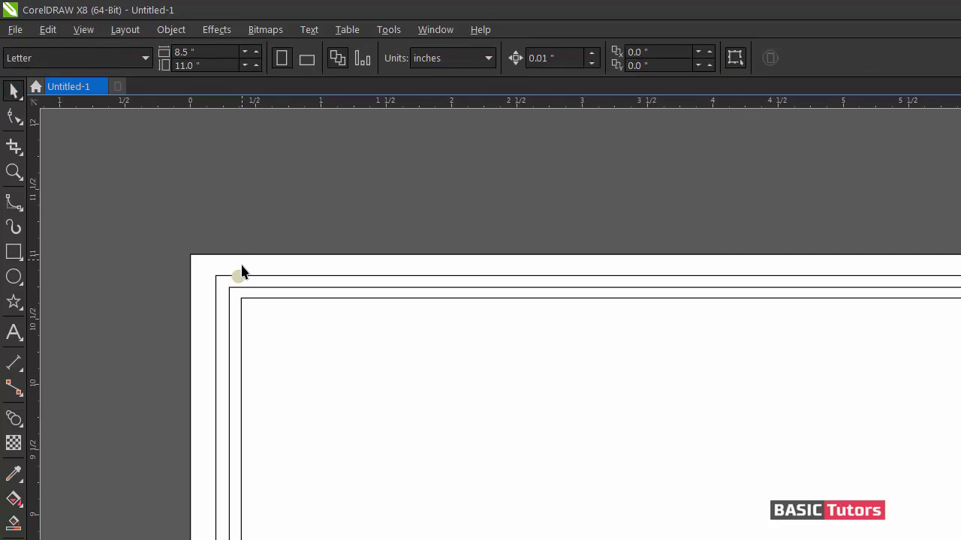
left_click_drag(239, 276, 402, 283)
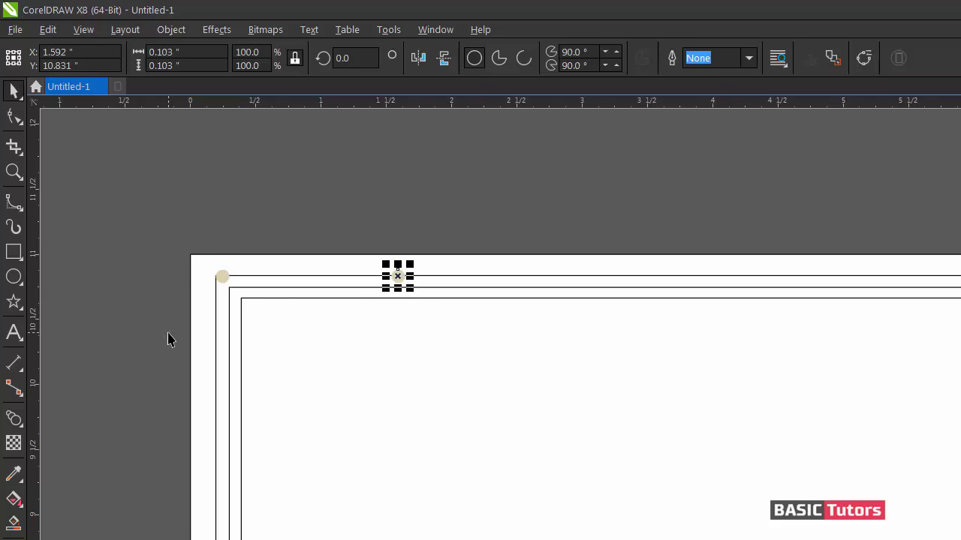
Blend the corner circle into its copy along the top line with 20 steps
left_click(20, 431)
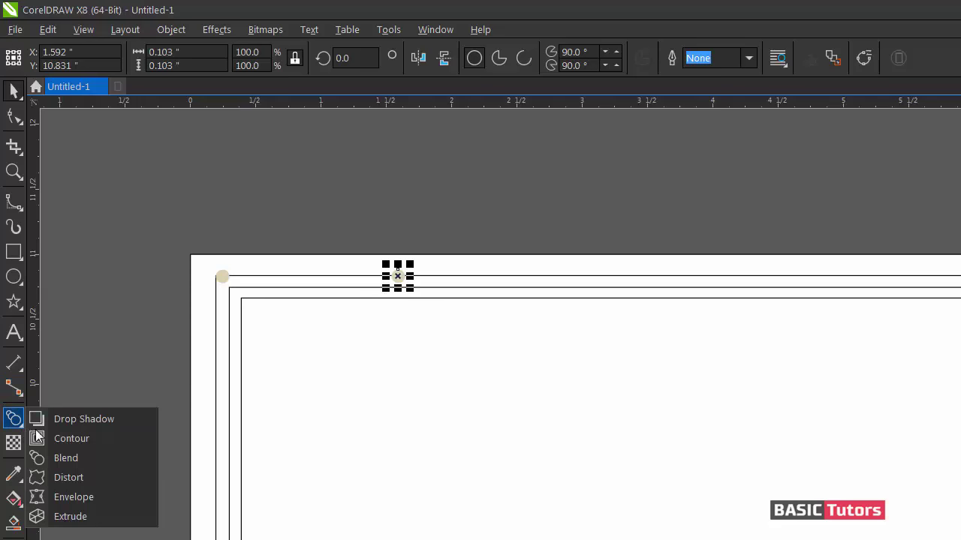
left_click(74, 459)
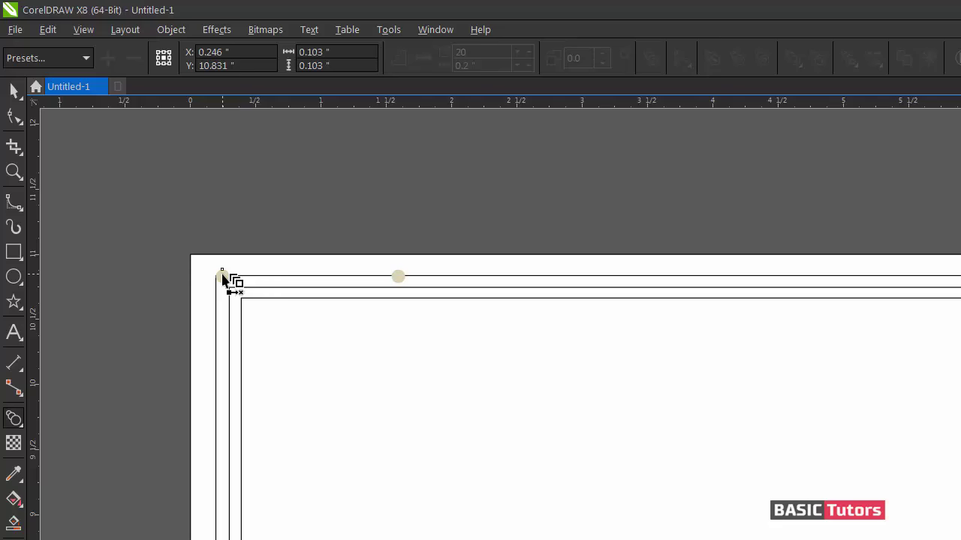
left_click_drag(222, 280, 402, 277)
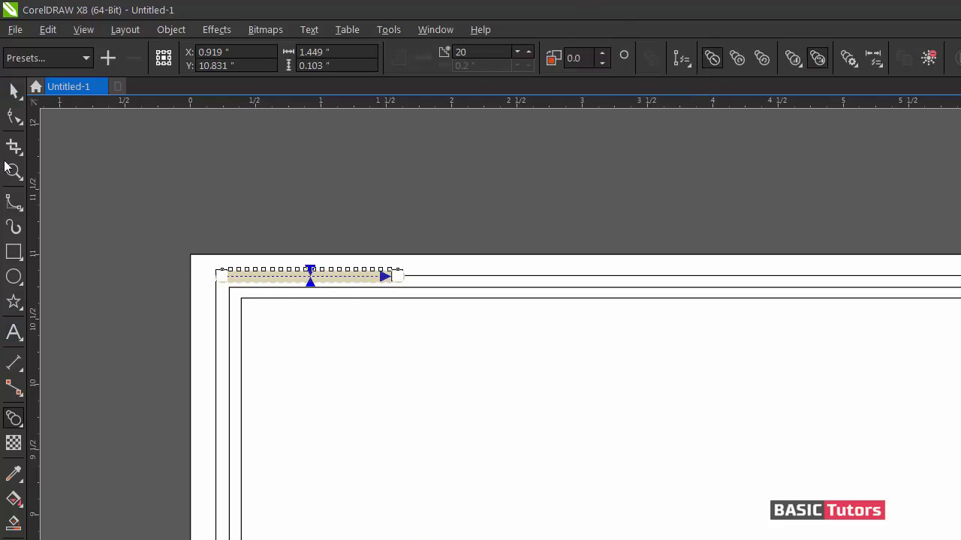
Convert the outer frame rectangle to curves
left_click(13, 90)
left_click(571, 278)
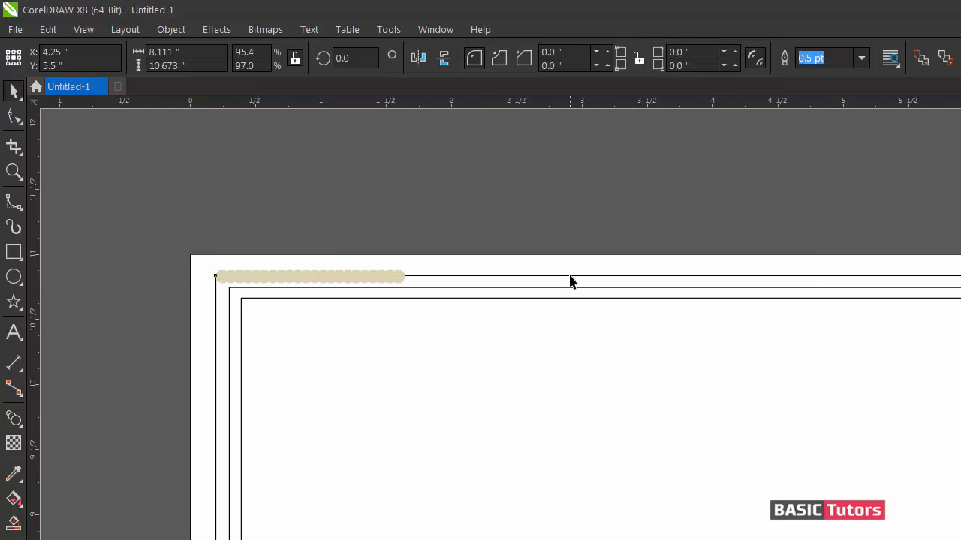
left_click(177, 33)
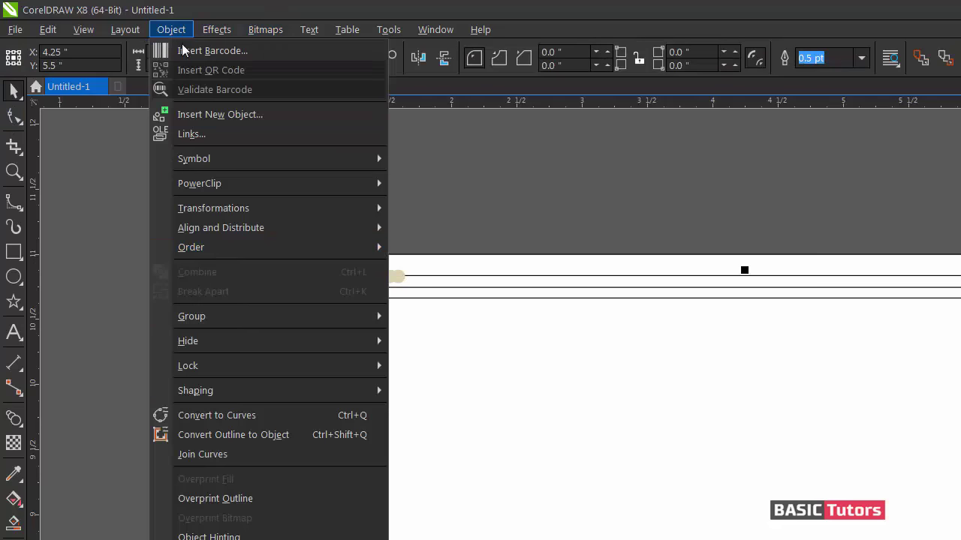
left_click(204, 417)
left_click(103, 303)
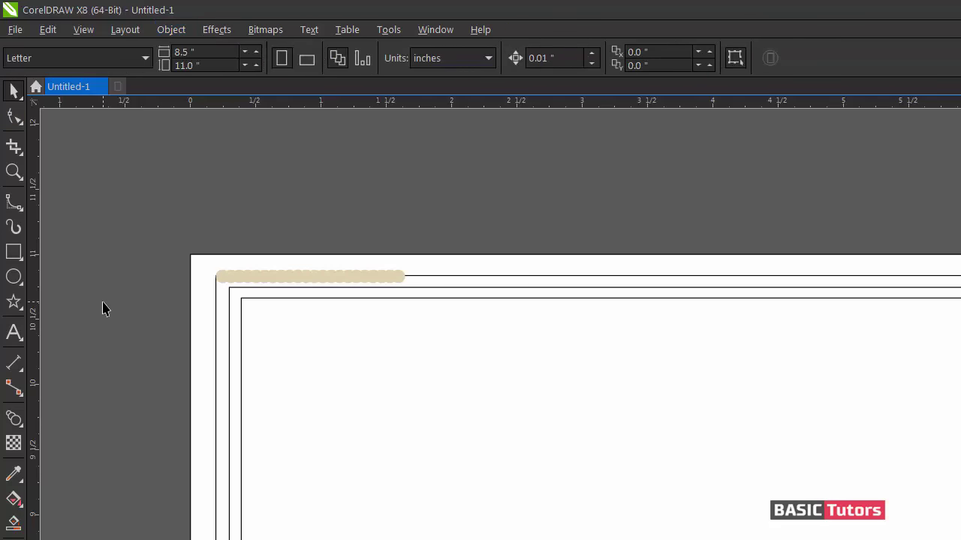
Break the outer frame's curve at its upper-left corner node
key("F2")
left_click_drag(112, 216, 382, 468)
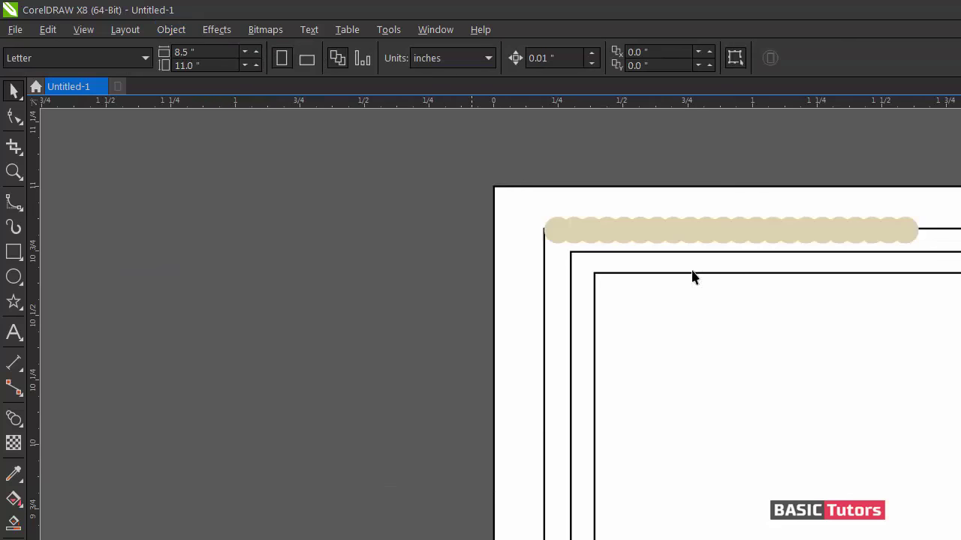
key("F10")
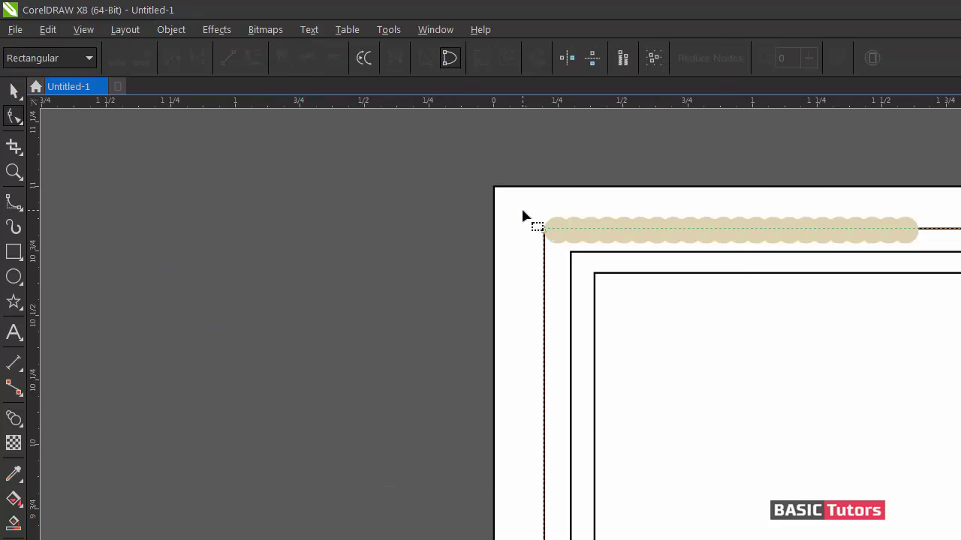
left_click_drag(524, 211, 562, 259)
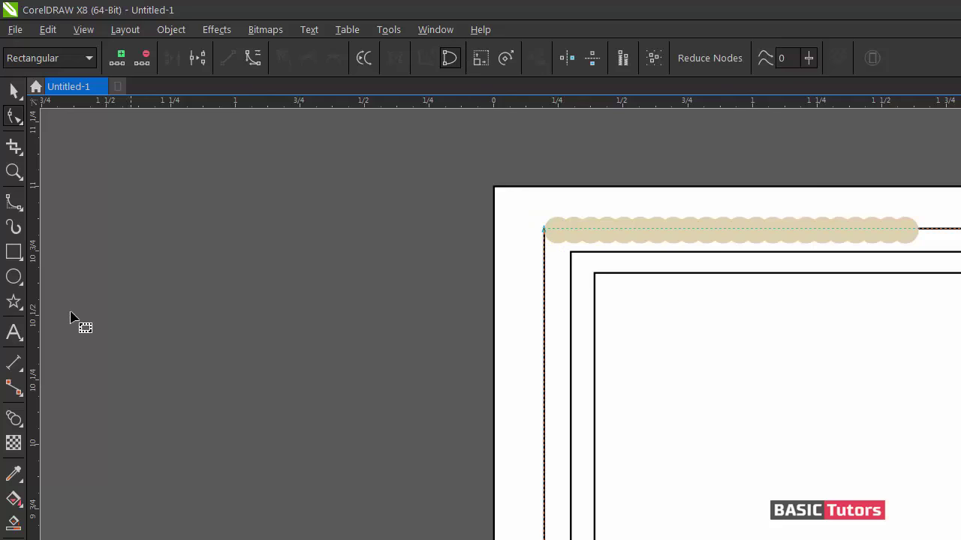
left_click(203, 59)
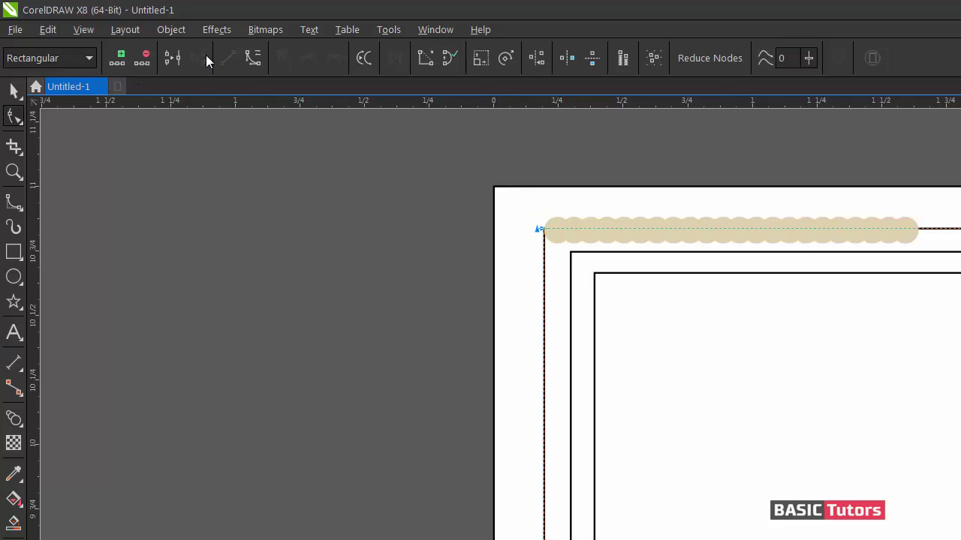
left_click(9, 94)
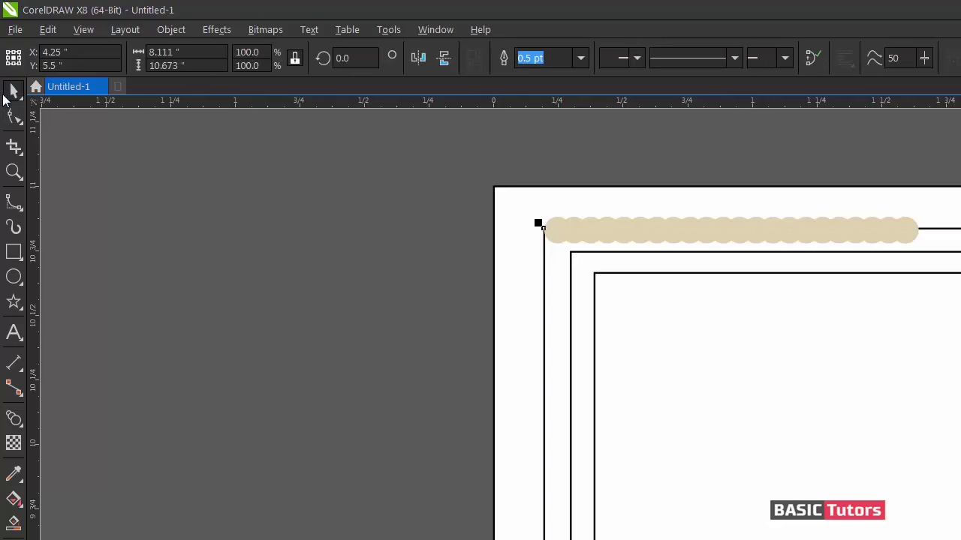
Assign the outer frame as the new path of the circle blend
left_click(677, 240)
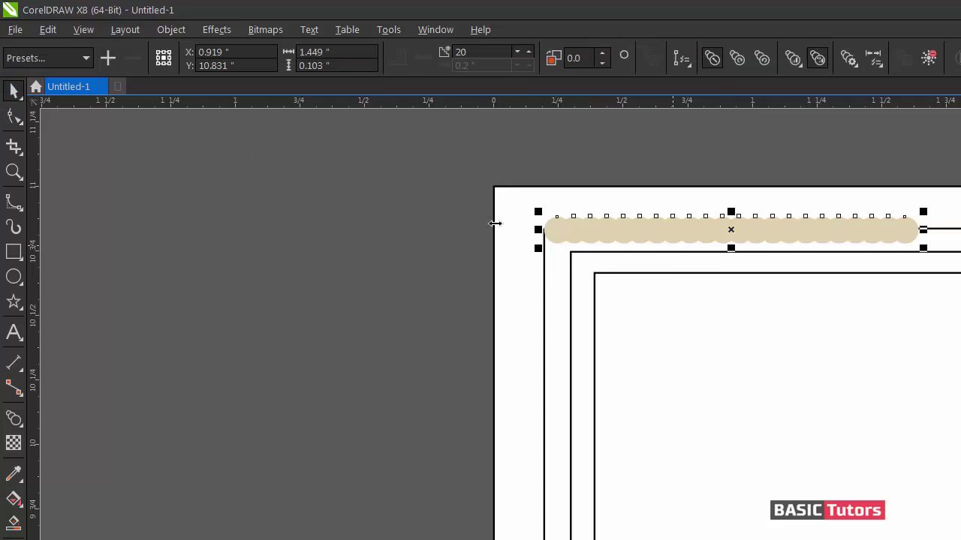
left_click(689, 68)
left_click(729, 89)
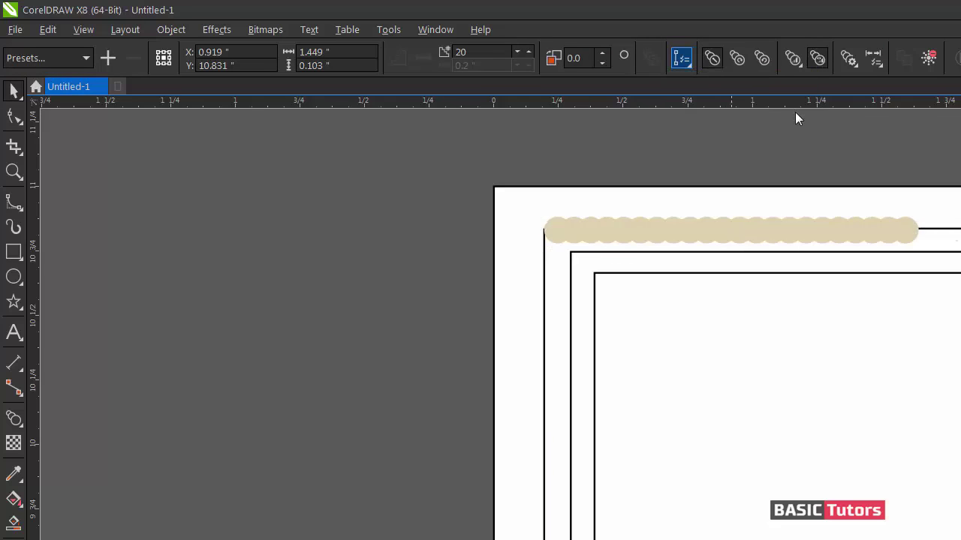
left_click(937, 227)
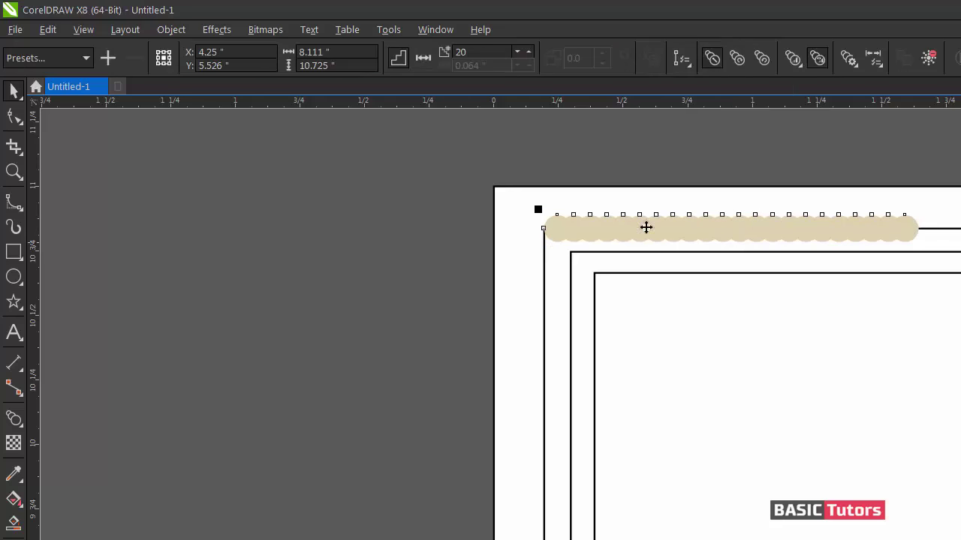
Move the blend's end circle onto the outer frame's left side just below the upper-left corner and set the blend to 300 steps
left_click(164, 204)
left_click_drag(905, 229, 553, 253)
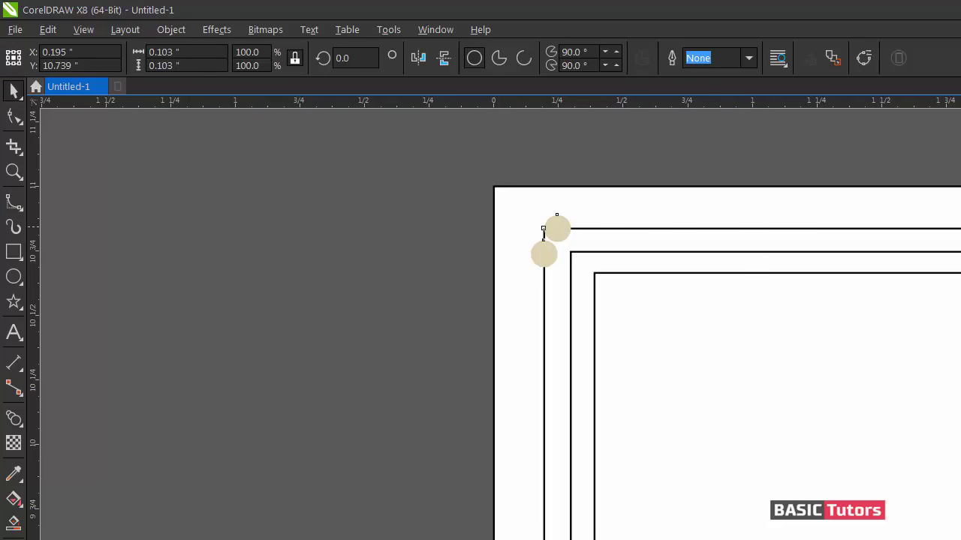
double_click(474, 52)
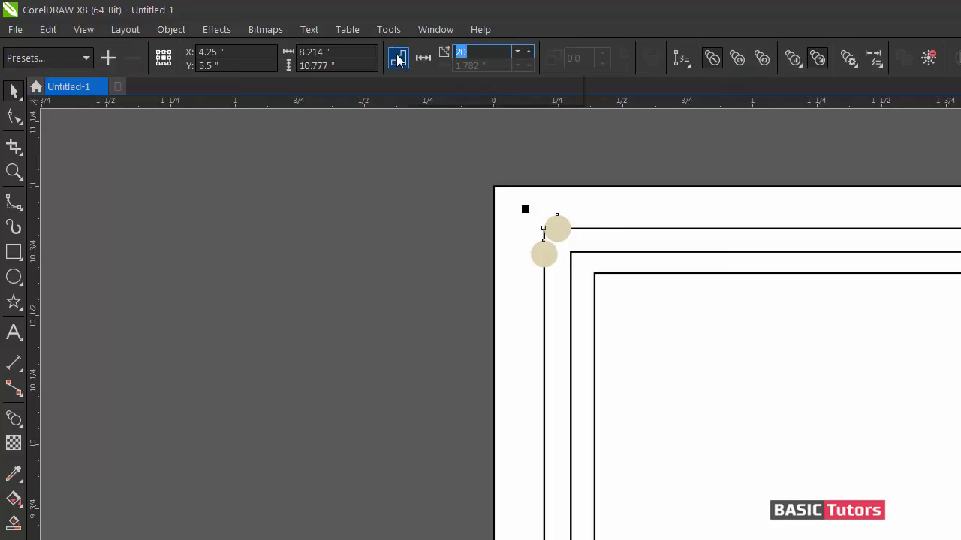
type("300")
key("Return")
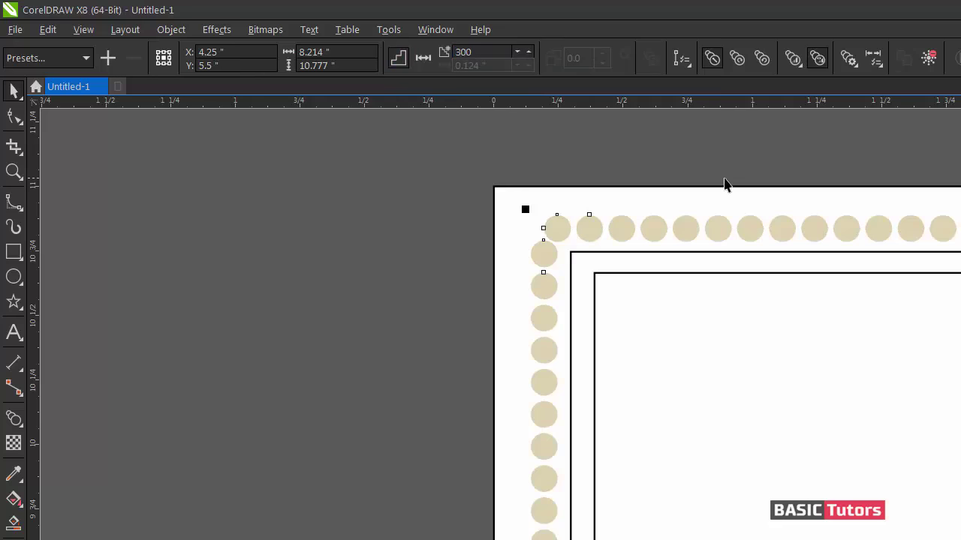
left_click(649, 185)
scroll(649, 185, "down", 2)
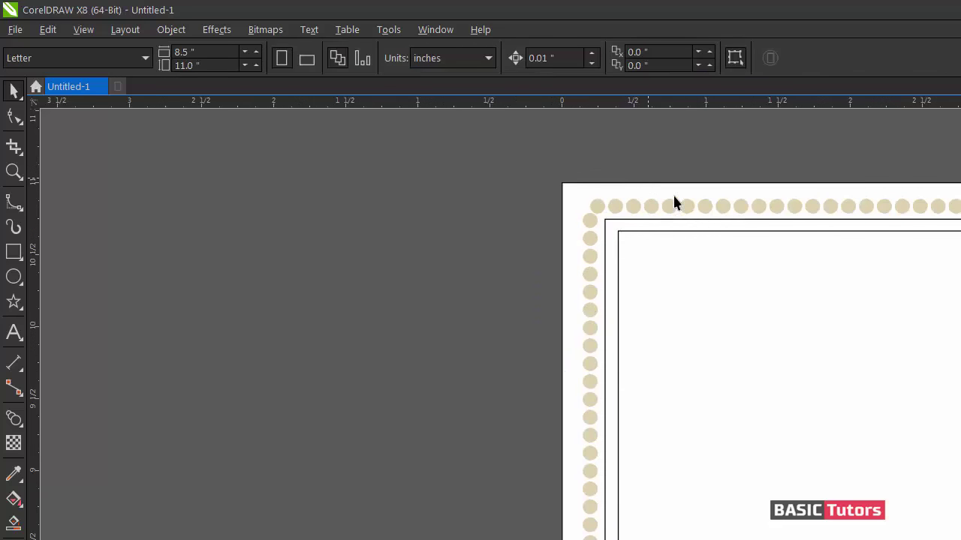
scroll(499, 324, "right", 5)
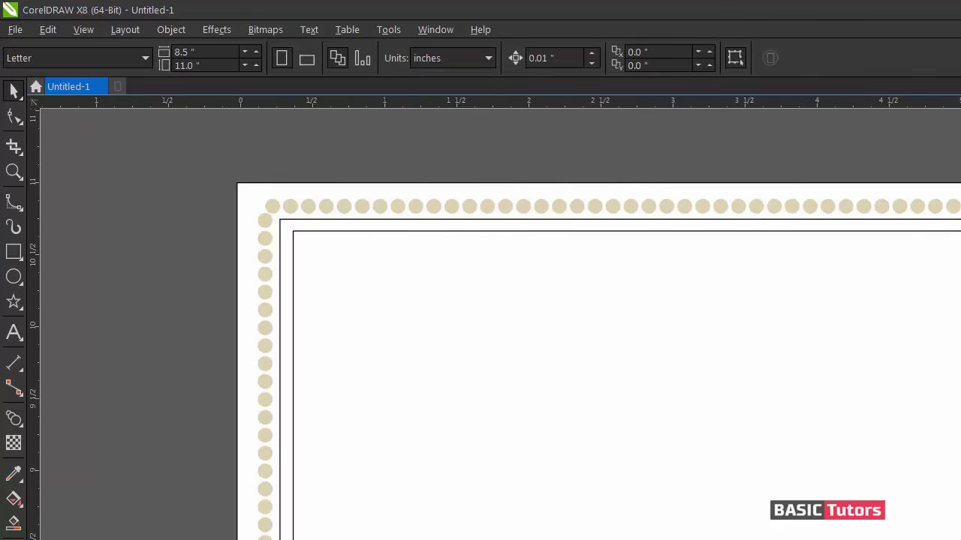
scroll(495, 323, "right", 1)
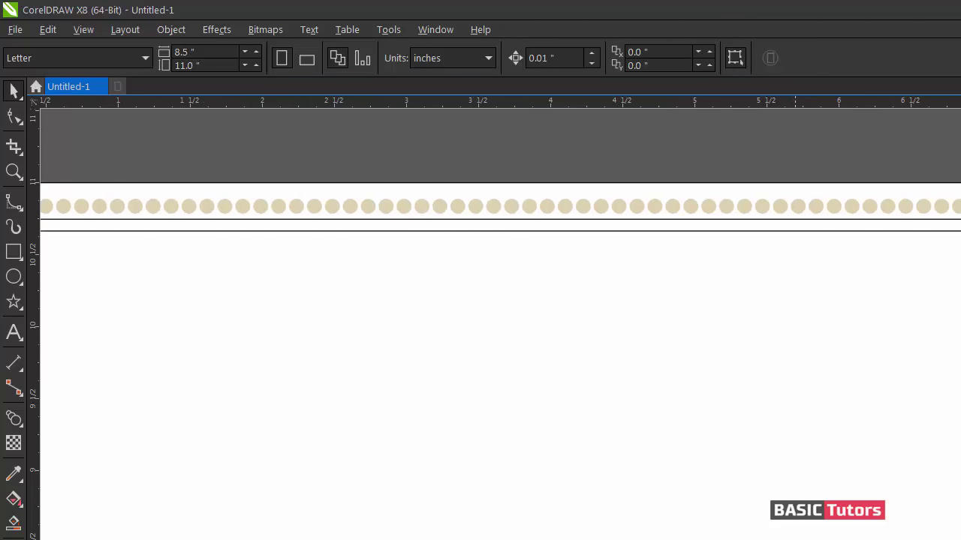
left_click(463, 223)
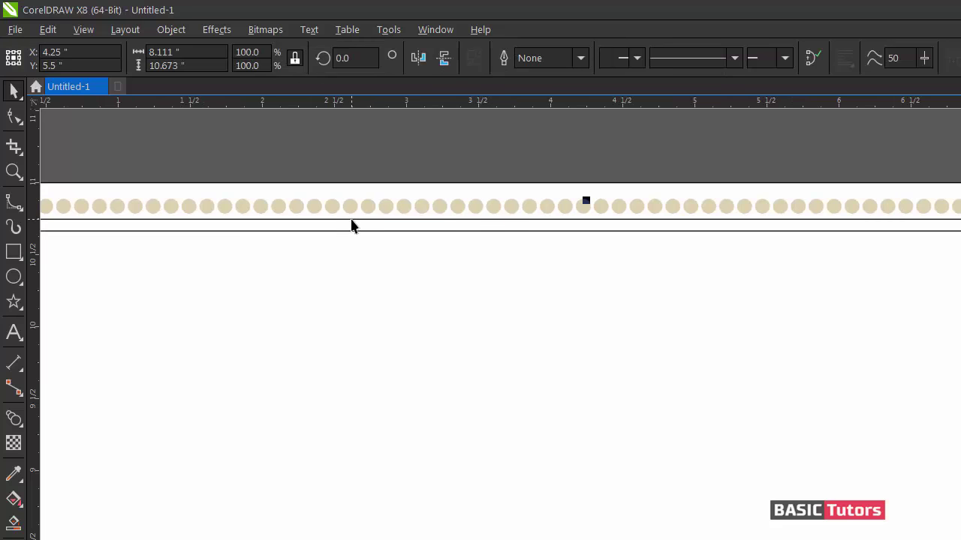
scroll(351, 227, "down", 2)
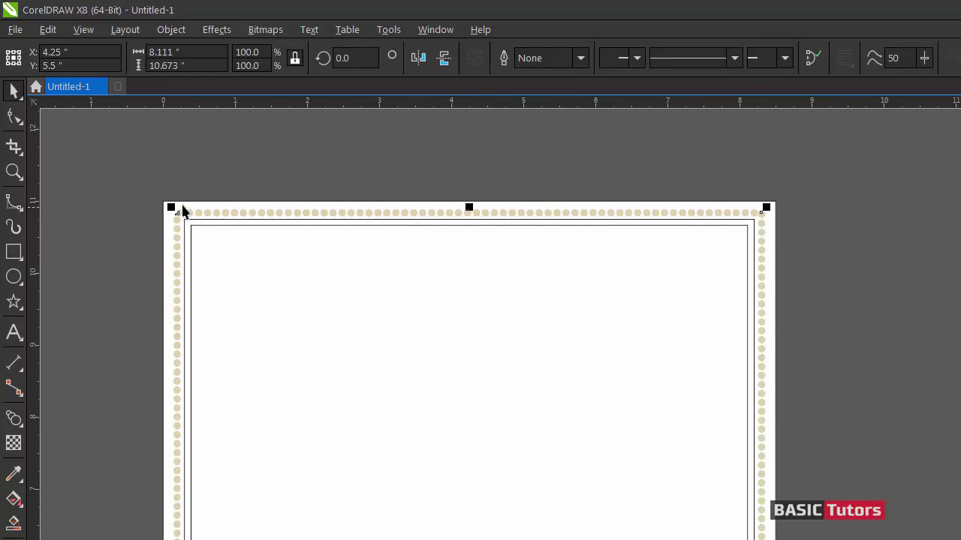
left_click_drag(171, 207, 182, 221)
key("ctrl+z")
Shrink the middle frame about its centre to about 7.842 by 10.446 inches, between the circles and the innermost frame
left_click(269, 172)
left_click(187, 219)
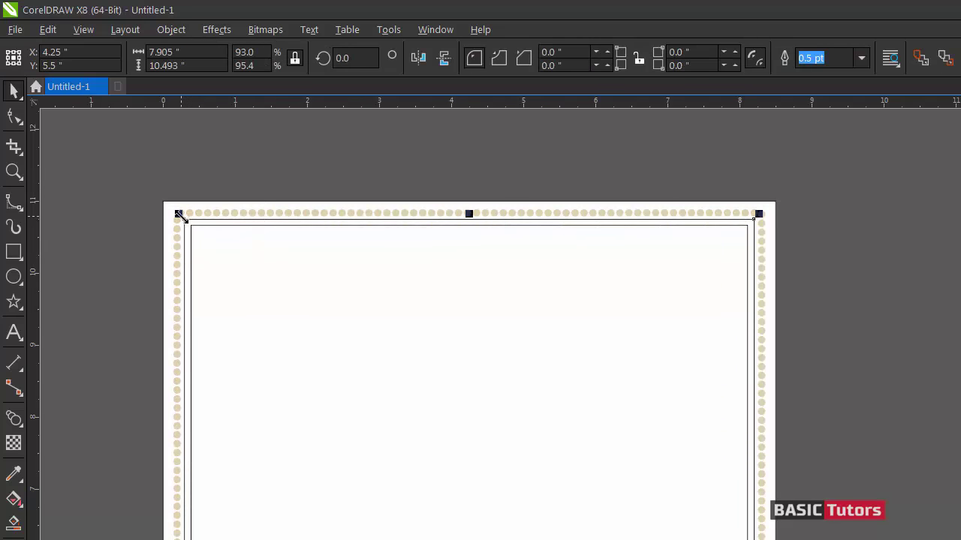
left_click_drag(179, 214, 183, 217)
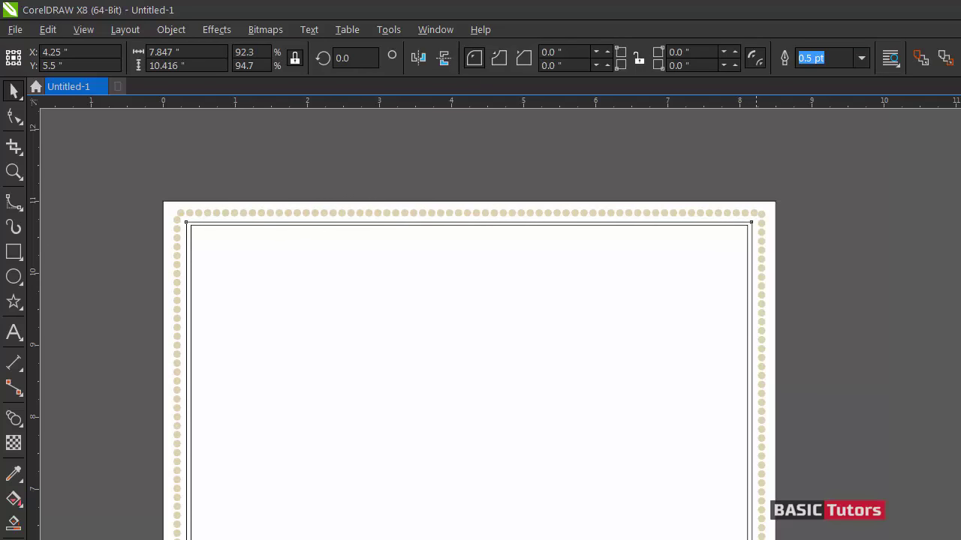
left_click_drag(756, 539, 754, 539)
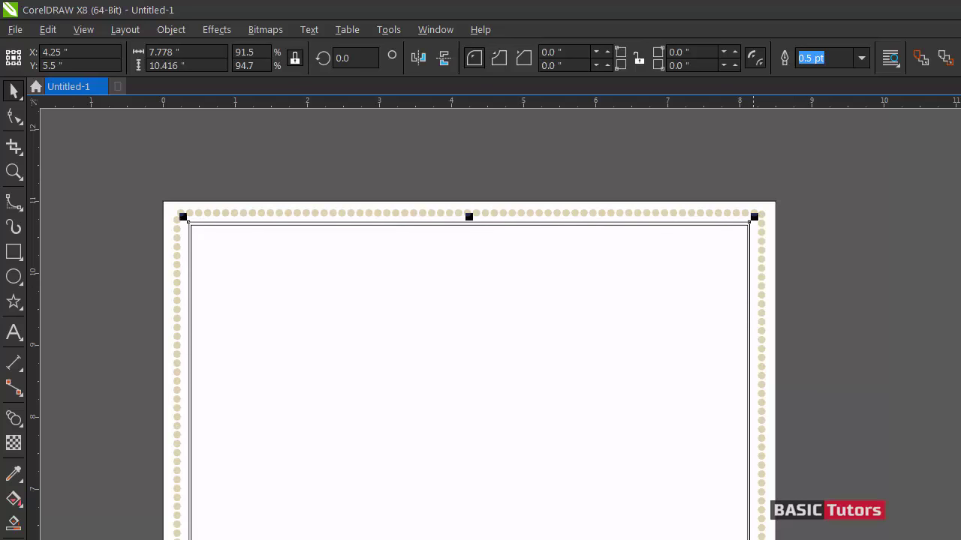
left_click_drag(752, 539, 756, 539)
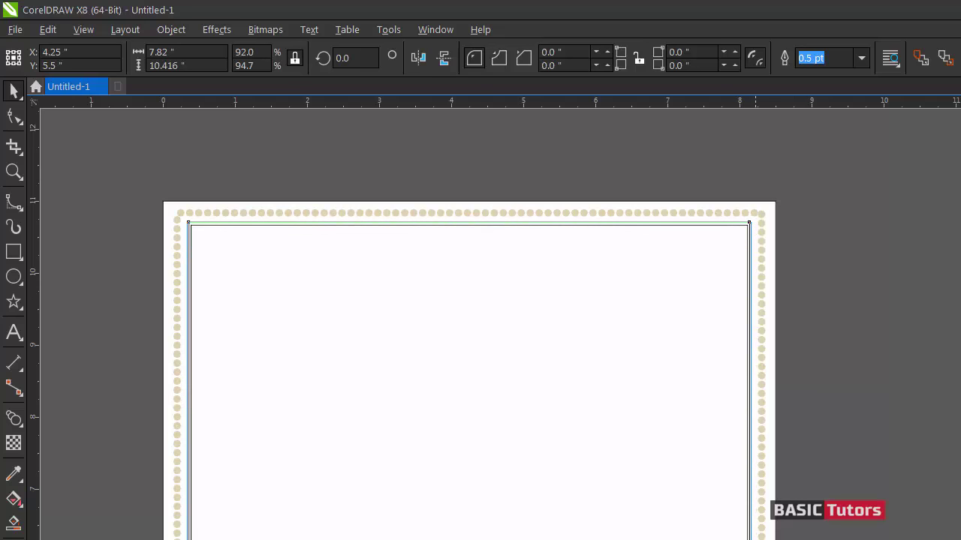
left_click(344, 229)
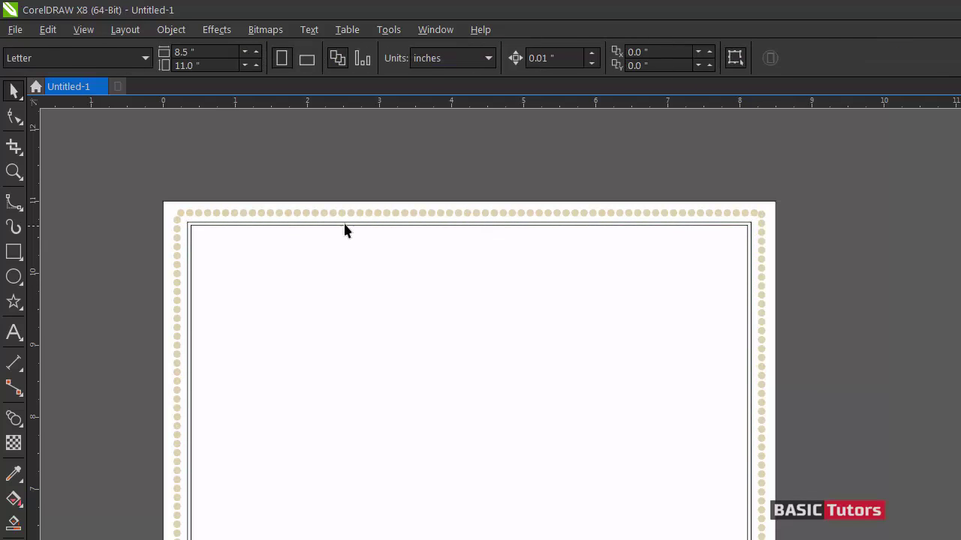
left_click(244, 217)
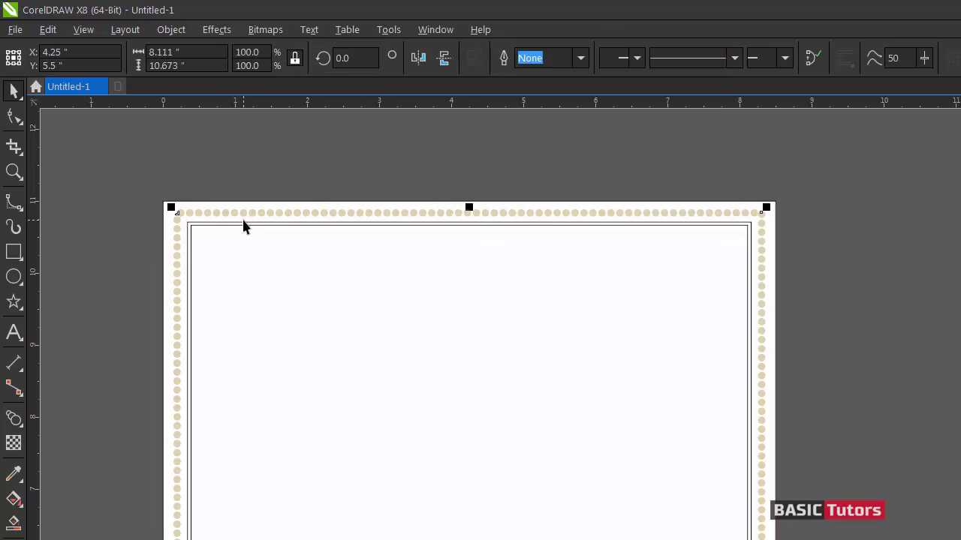
left_click_drag(66, 166, 337, 282)
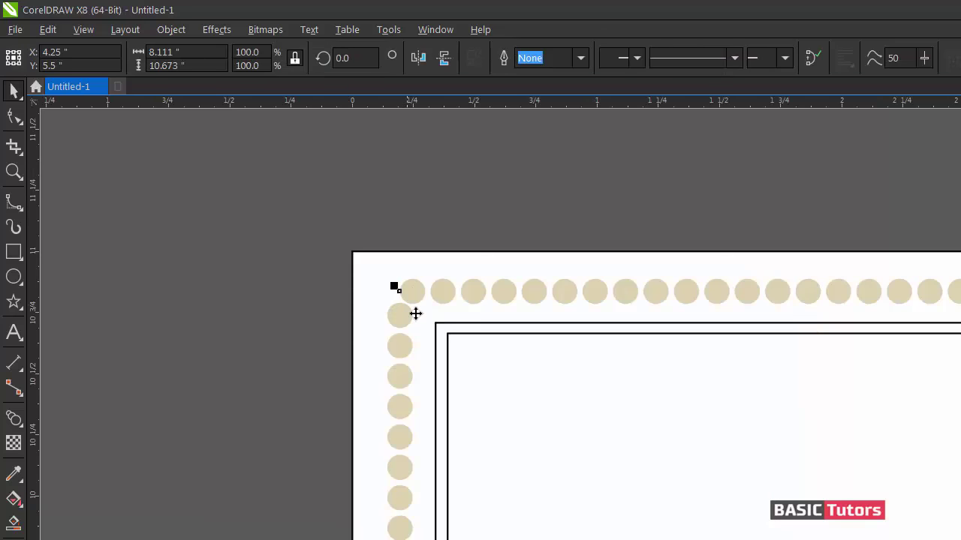
left_click(439, 326)
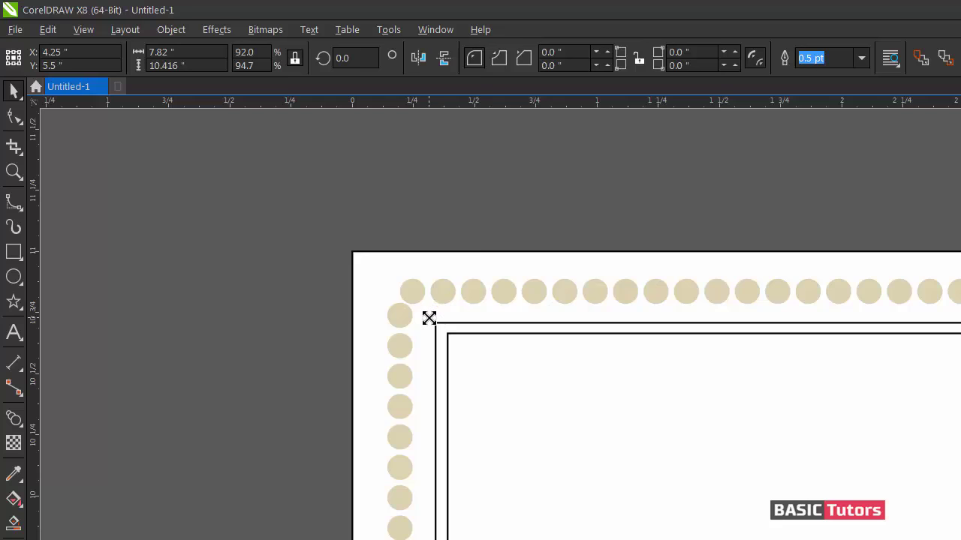
left_click_drag(429, 318, 426, 315)
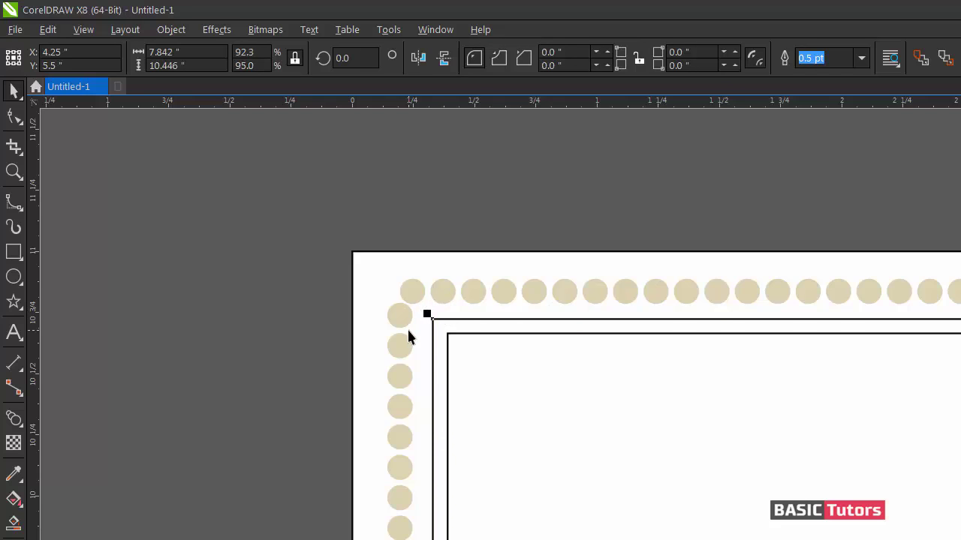
Set the middle frame's outline width to 1.5 points
key("F12")
type("1.5")
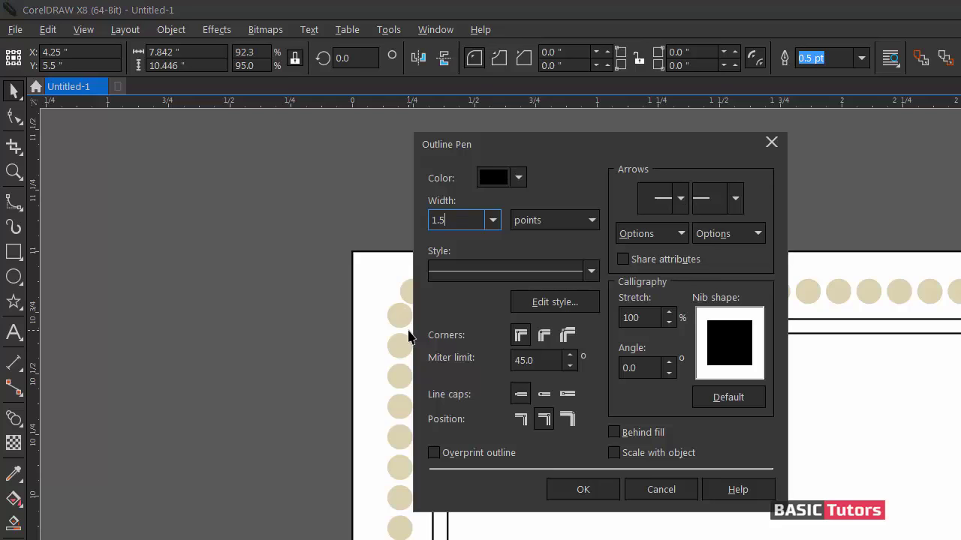
key("Return")
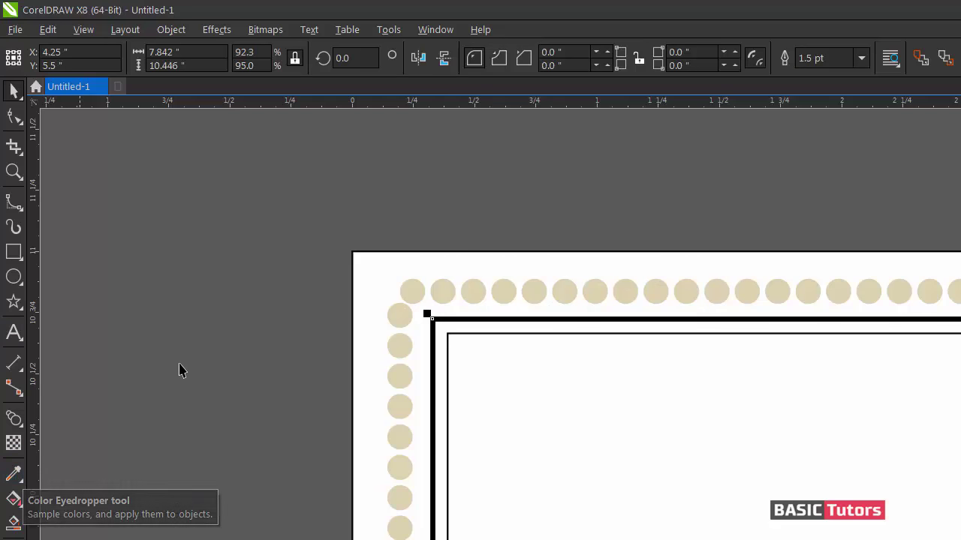
Set the middle frame's outline colour in CMYK to C 60, M 55, Y 53, K 44
key("F12")
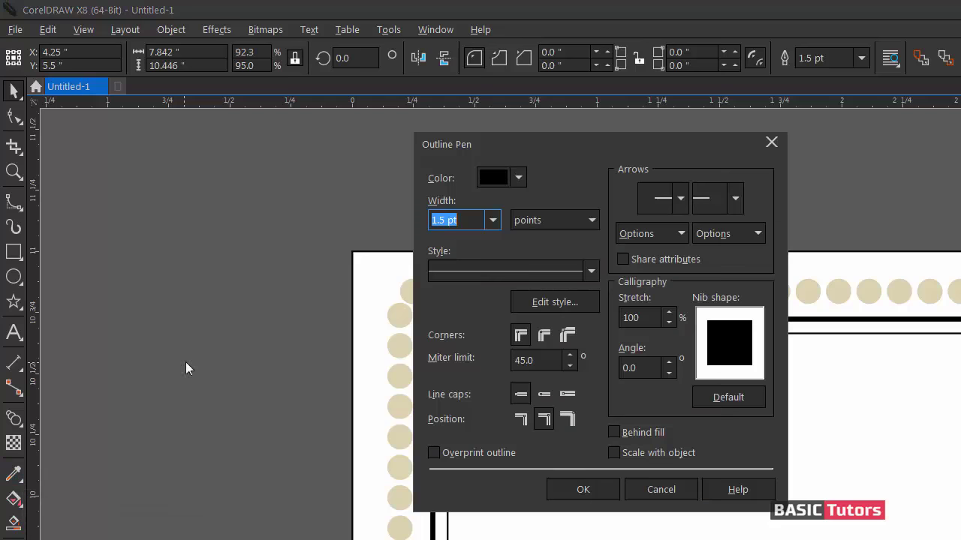
left_click(517, 178)
left_click(580, 250)
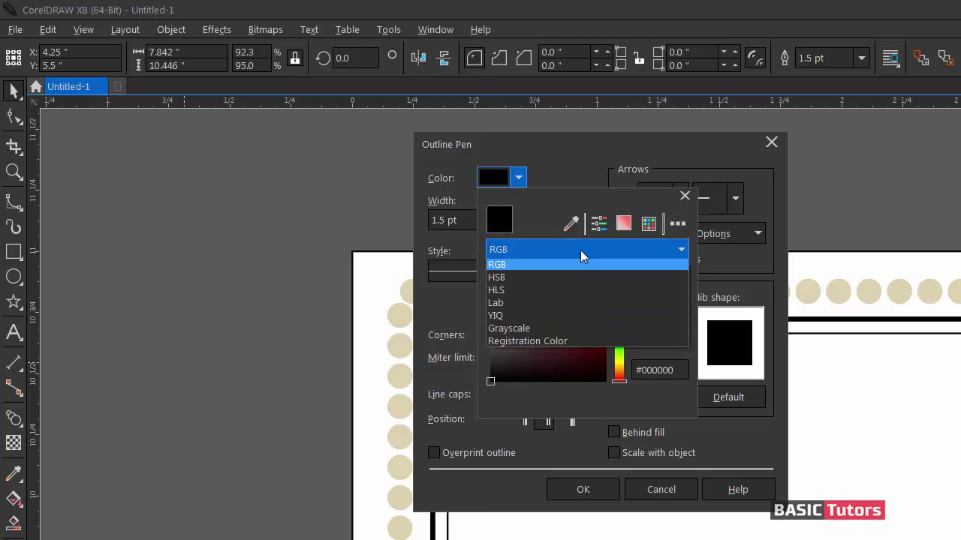
left_click(539, 280)
double_click(671, 275)
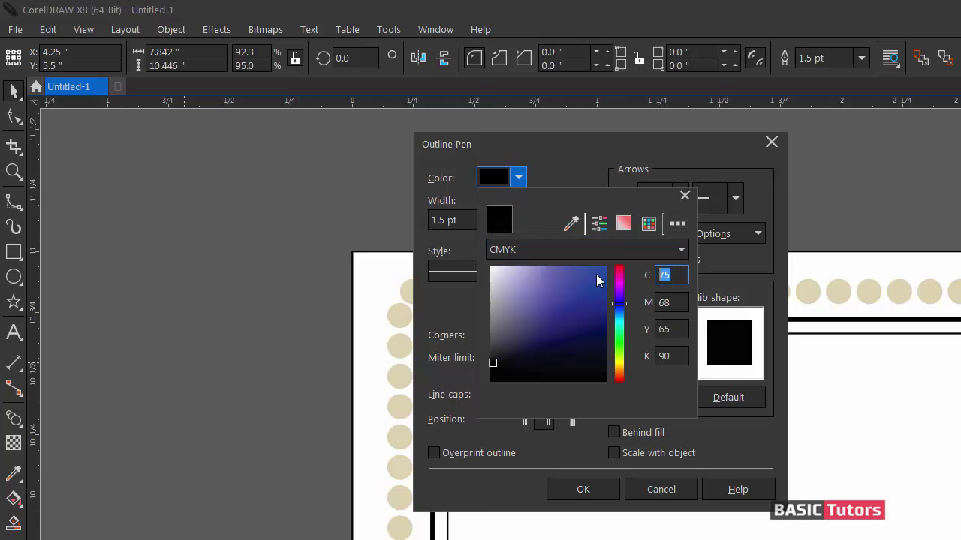
type("60")
key("Tab")
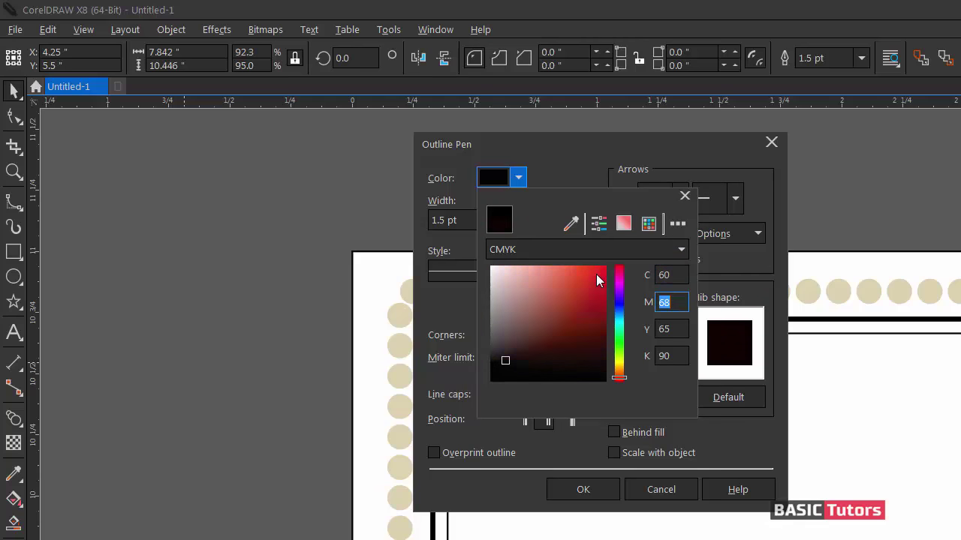
type("55")
key("Tab")
type("53")
key("Tab")
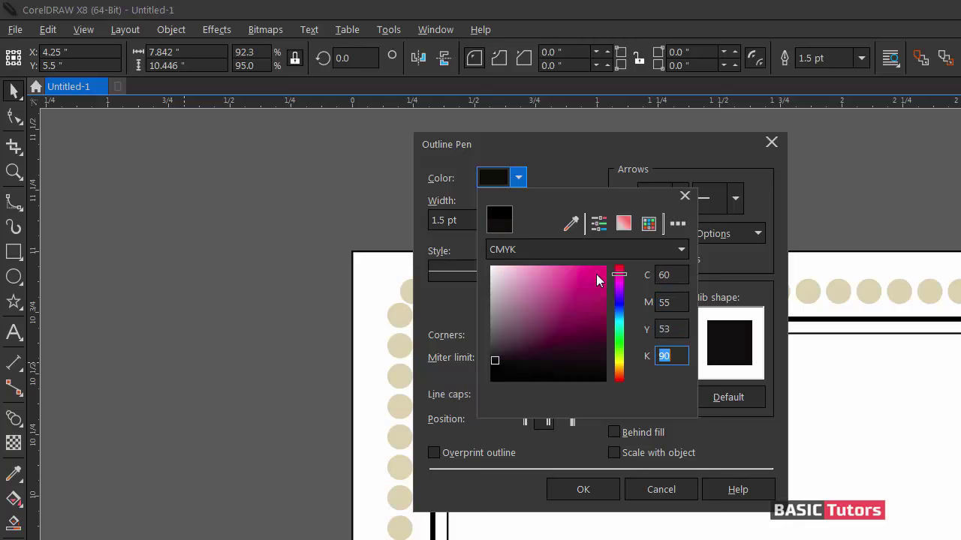
type("44")
key("Return")
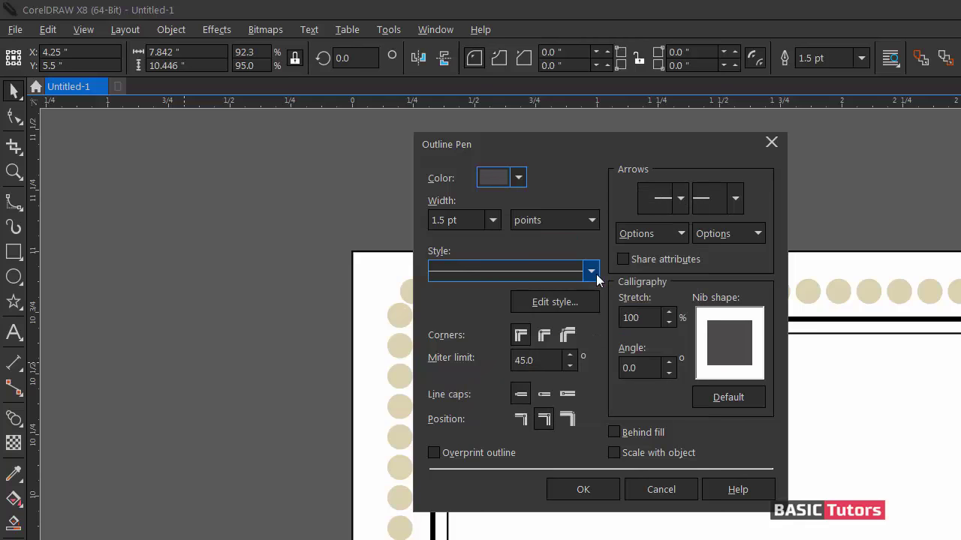
key("Return")
Convert the middle frame's outline to an object and deselect it
key("ctrl+shift+q")
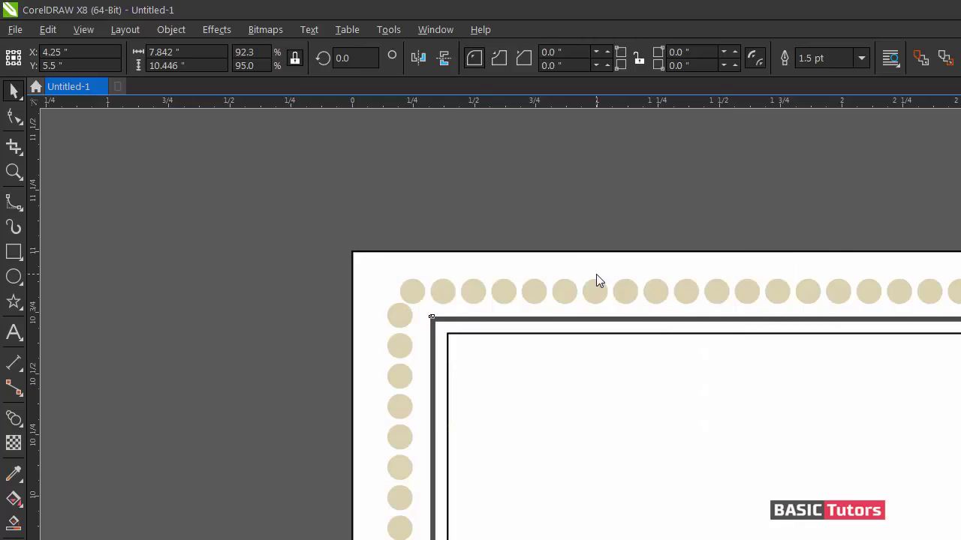
left_click(490, 224)
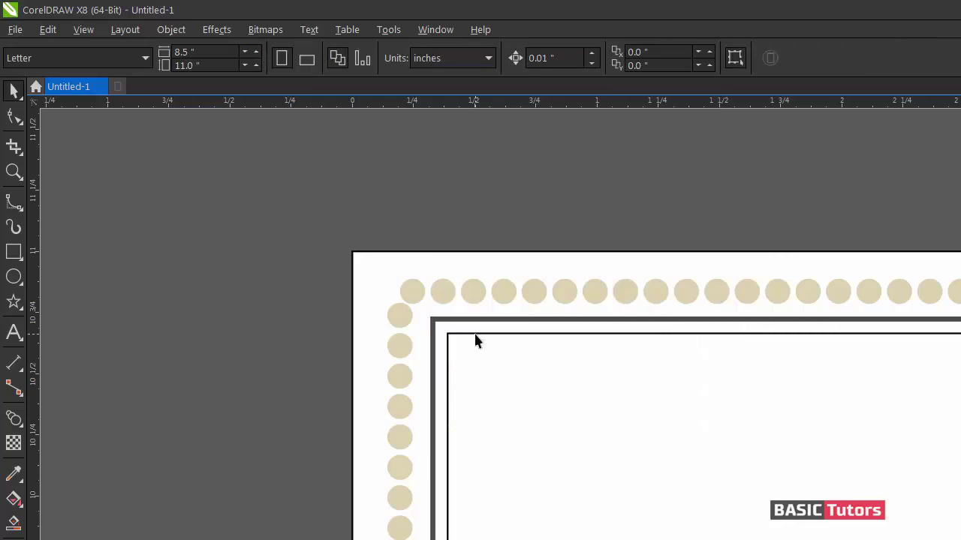
Set the innermost frame's outline width to 1.5 points
left_click(476, 340)
key("F12")
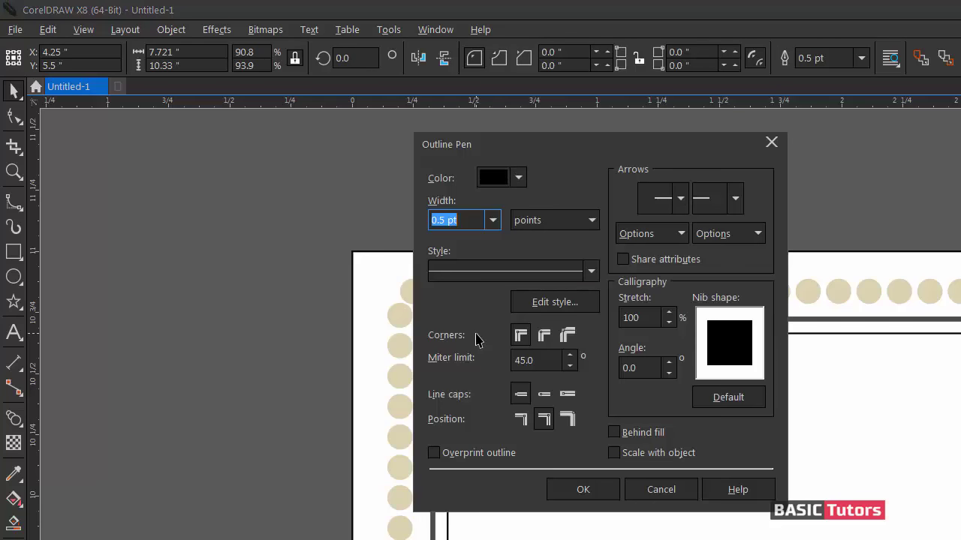
key("Tab")
key("alt+Down")
key("Return")
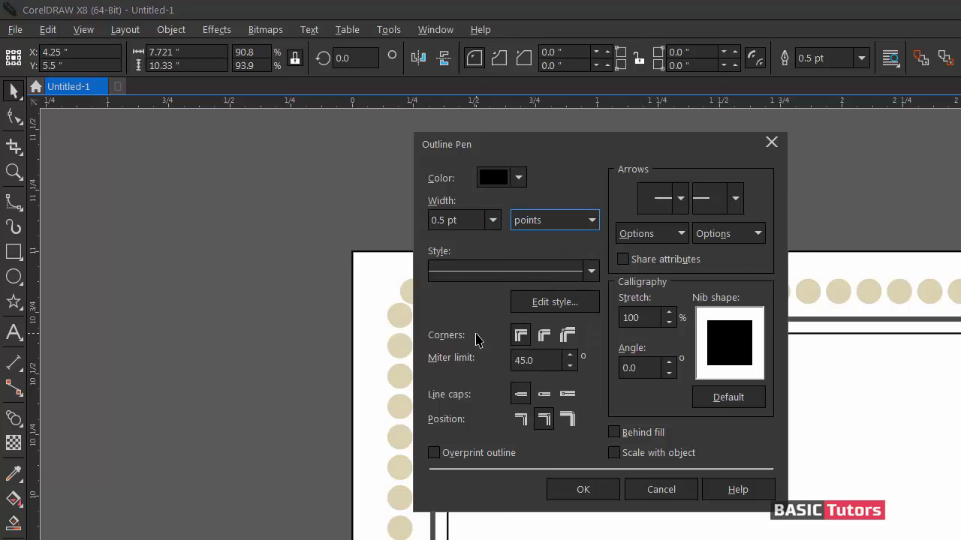
key("Tab")
key("shift+Tab")
key("shift+Tab")
type("1")
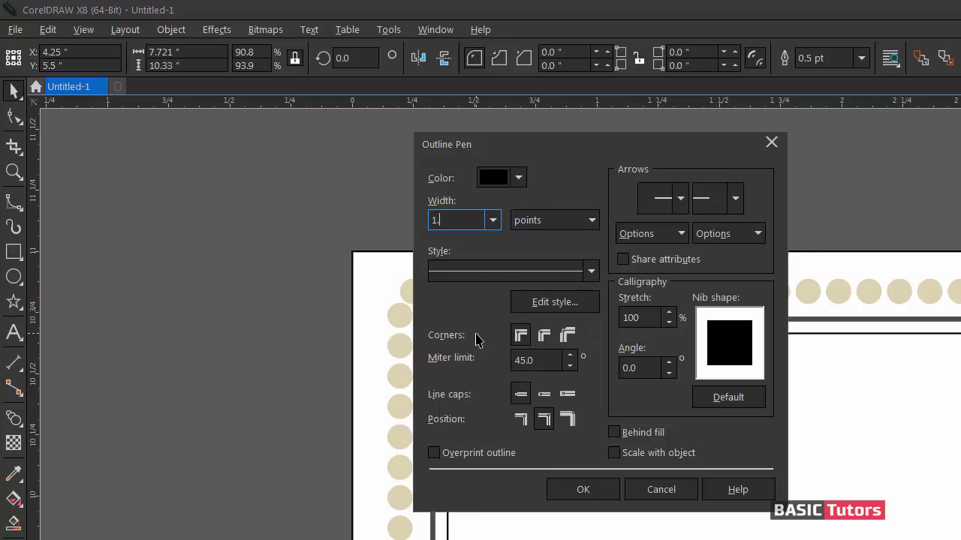
Set the innermost frame's outline colour in CMYK to C 33, M 33, Y 66, K 0 and deselect the frame
left_click(520, 180)
left_click(555, 251)
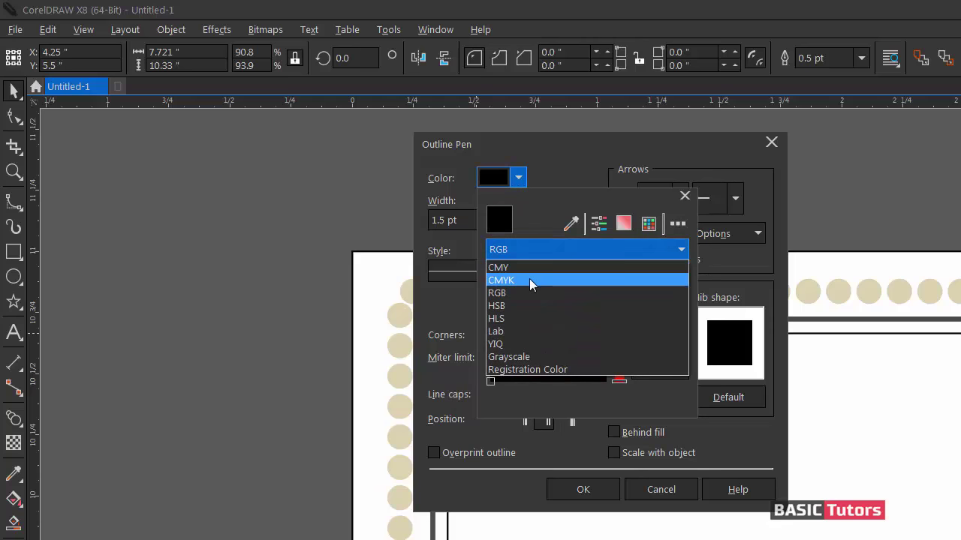
left_click(529, 279)
double_click(674, 275)
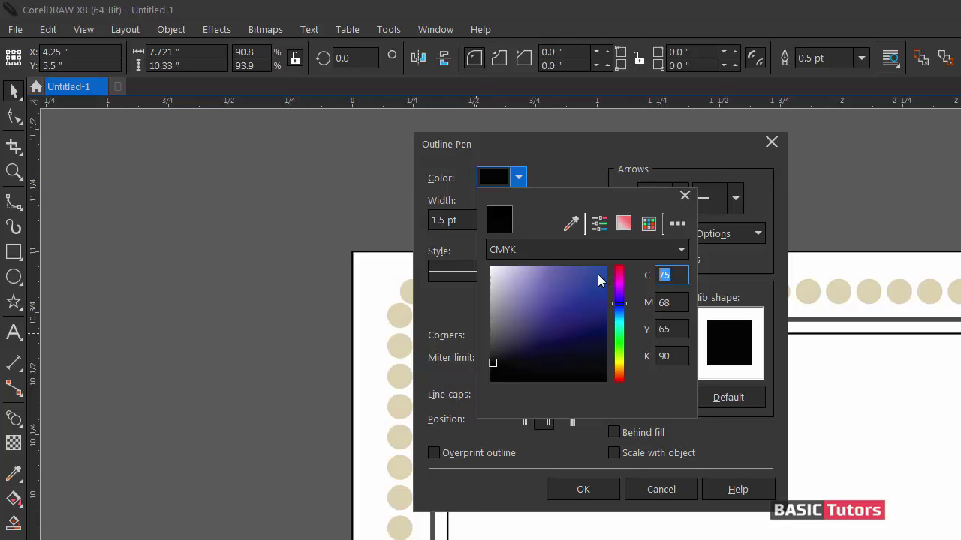
type("33")
key("Tab")
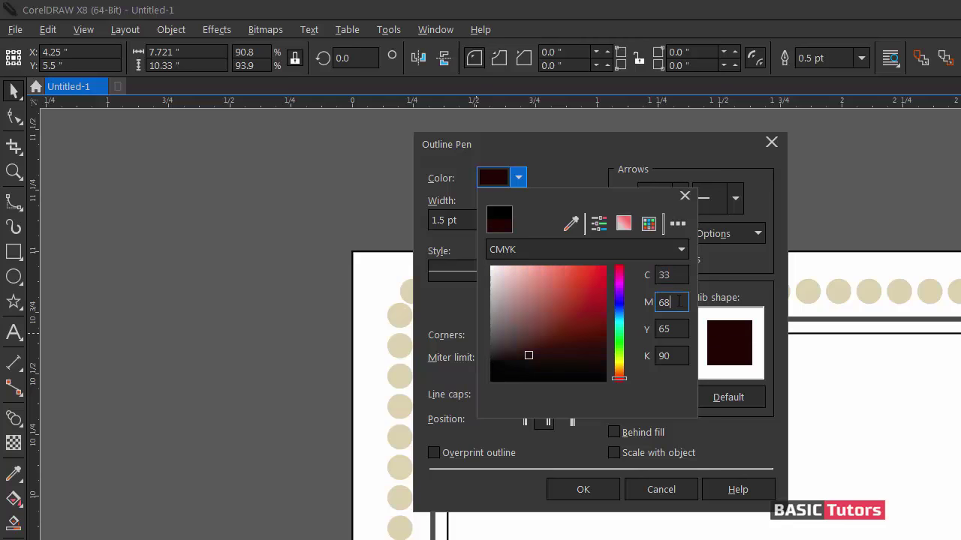
type("33")
key("Tab")
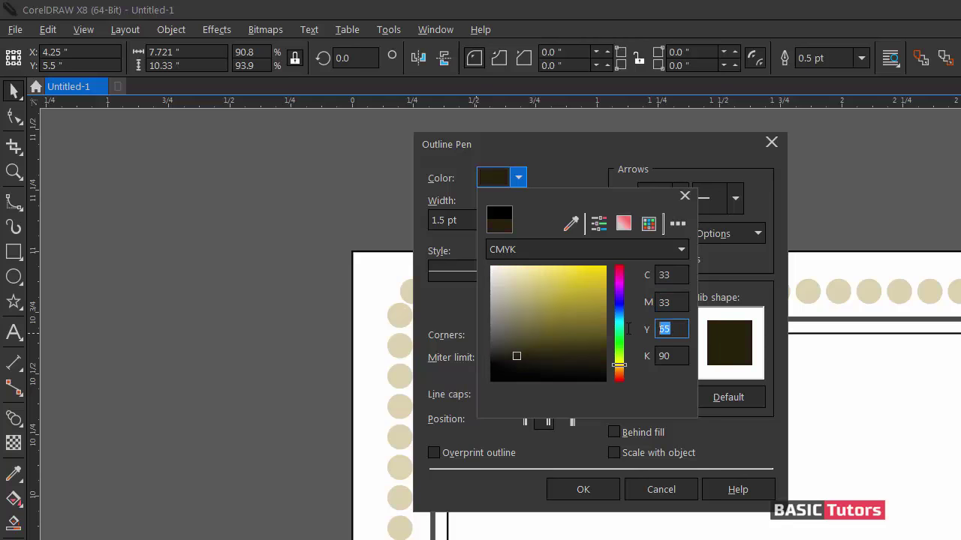
type("66")
key("Tab")
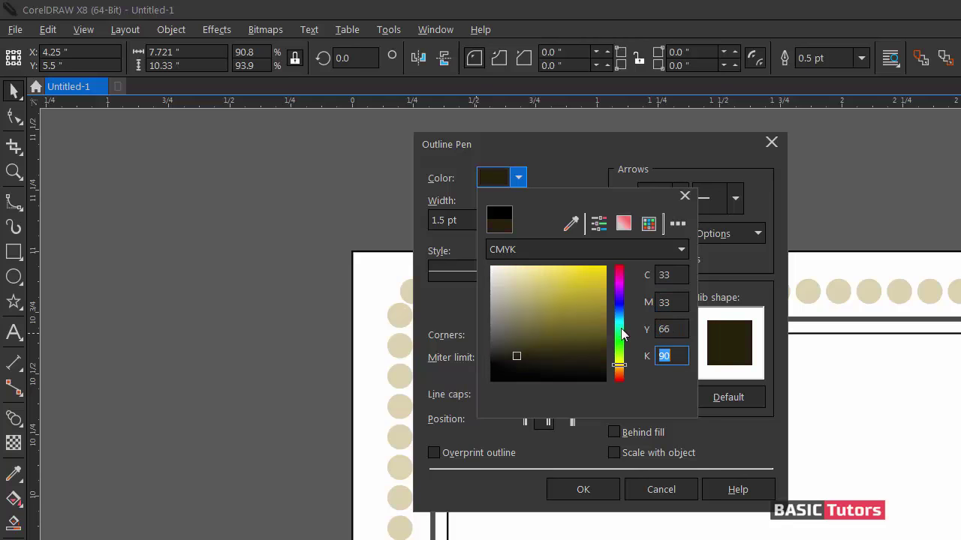
type("0")
key("Return")
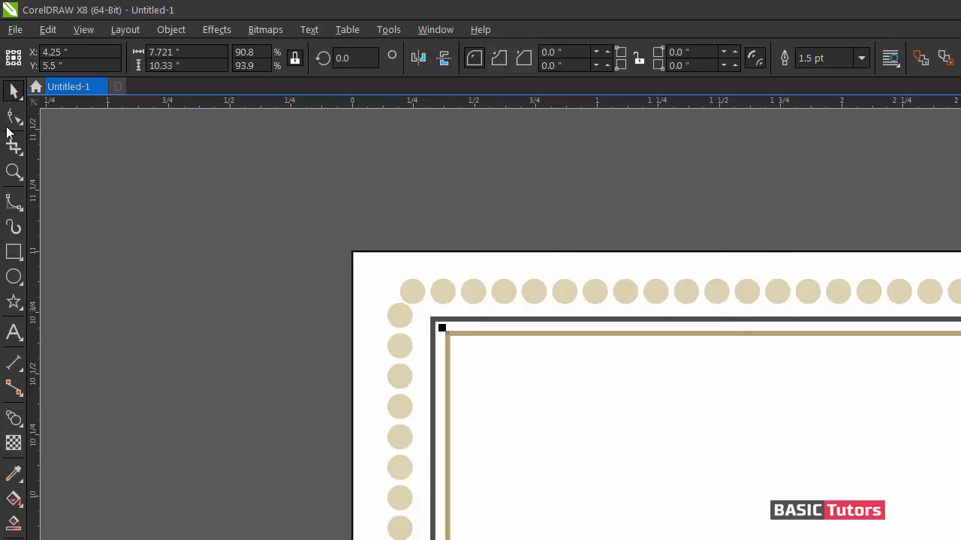
left_click(216, 237)
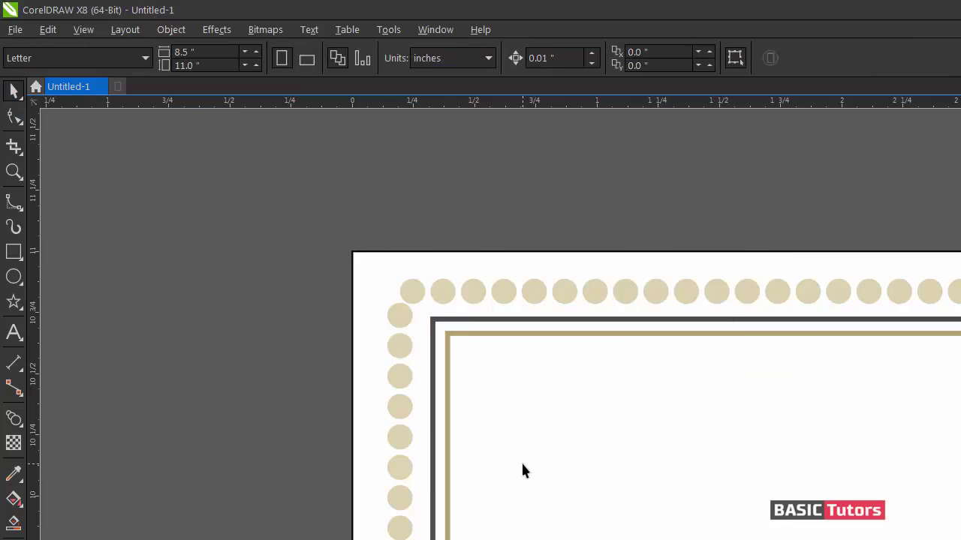
Draw a seven-pointed star with sharpness 70, about 0.21 inches wide, inside the innermost frame near the page's upper-left corner
key("z")
left_click_drag(430, 302, 959, 538)
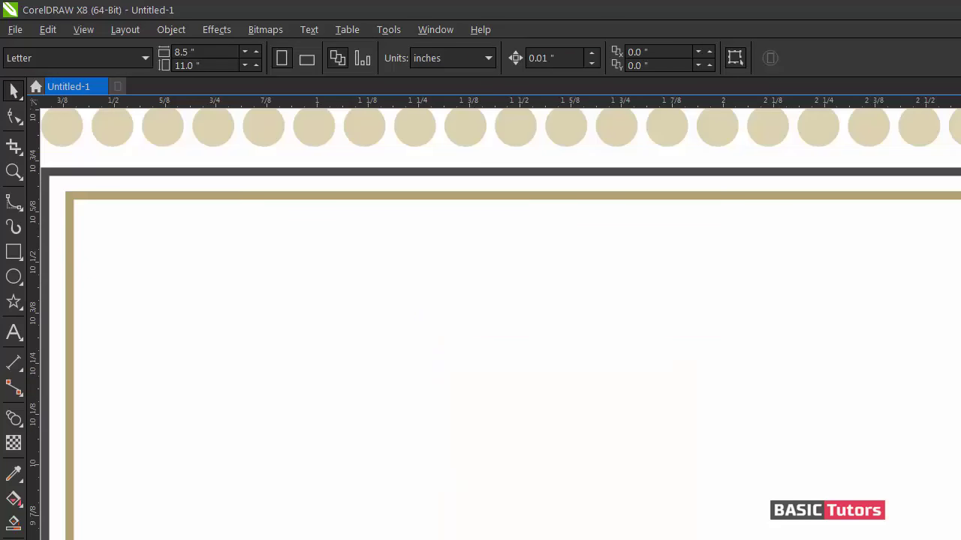
left_click(14, 301)
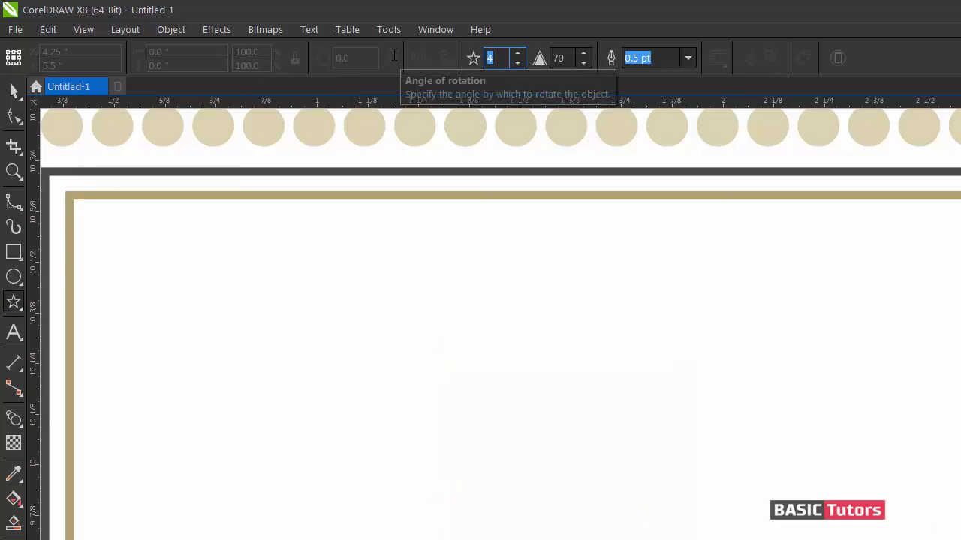
type("7")
key("Tab")
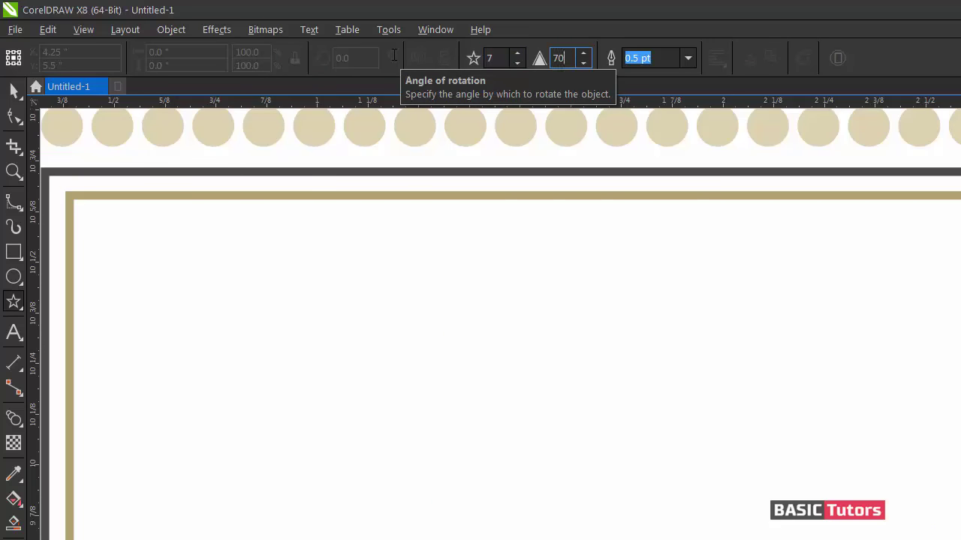
key("Return")
left_click_drag(307, 266, 396, 353)
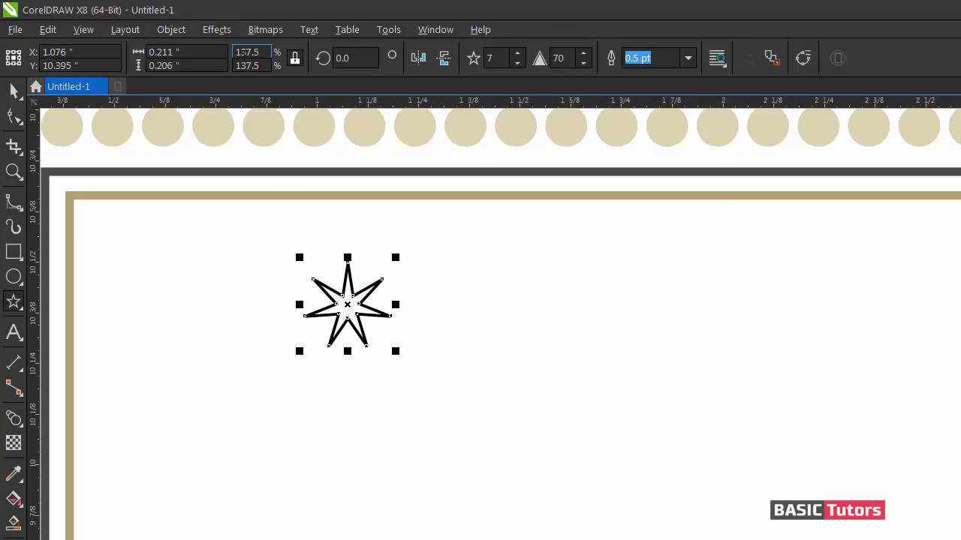
Set the star's width to 0.3 inches with its proportions locked, and convert it to curves
left_click(203, 52)
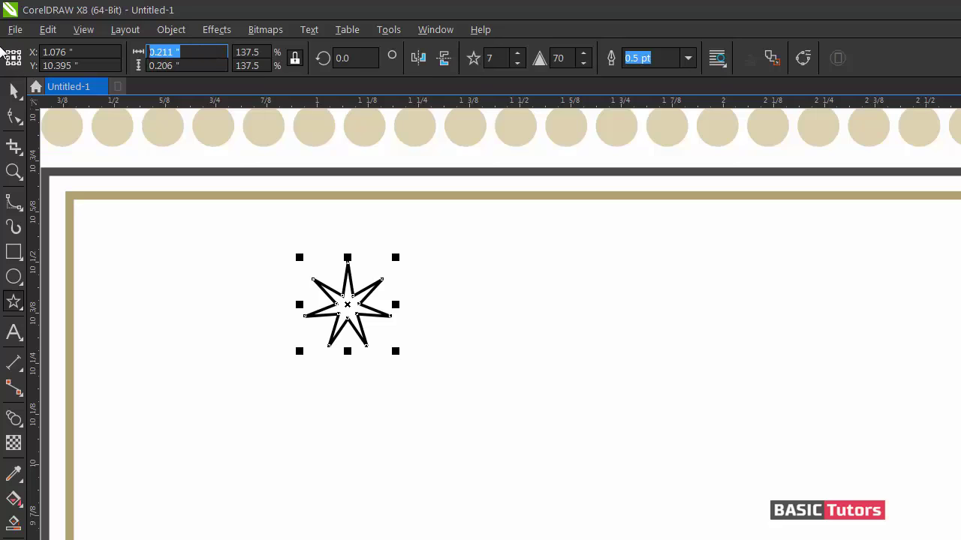
type(".3")
key("Return")
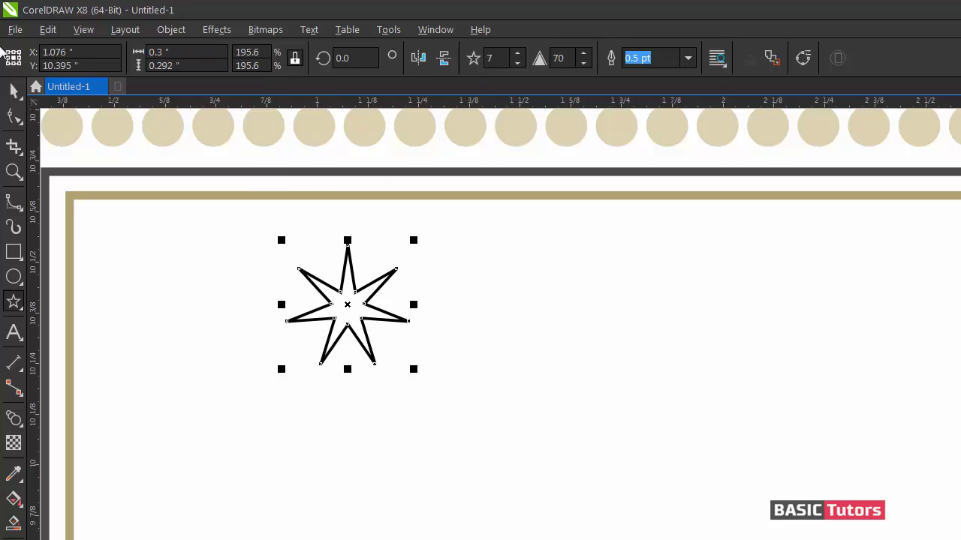
left_click(14, 90)
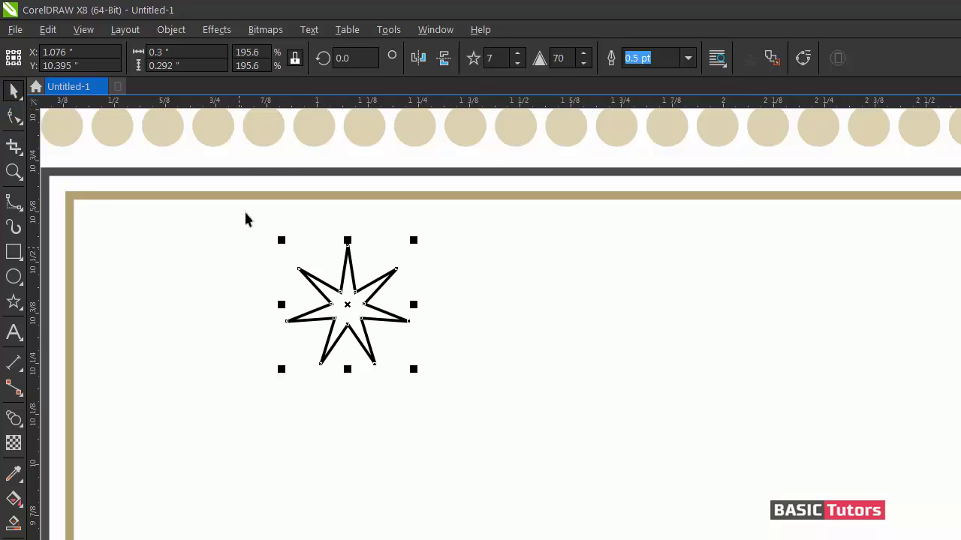
left_click(173, 29)
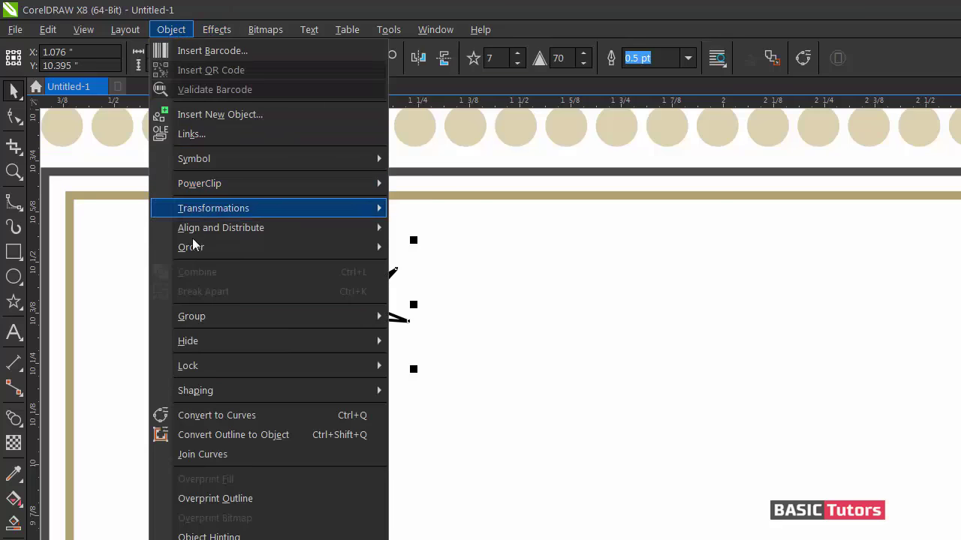
left_click(197, 418)
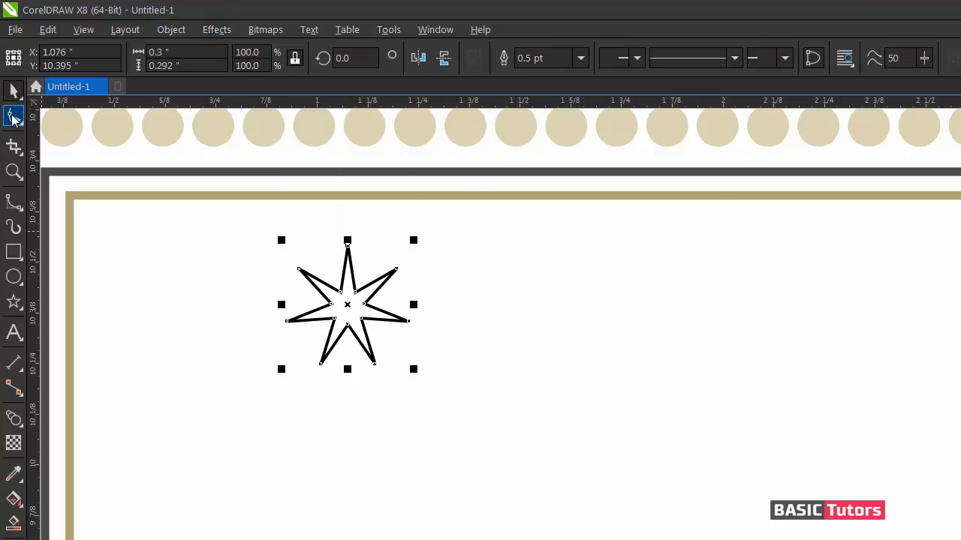
Break the star's curve at the two opposite inner nodes below its upper three points
left_click(13, 117)
left_click_drag(380, 314, 380, 314)
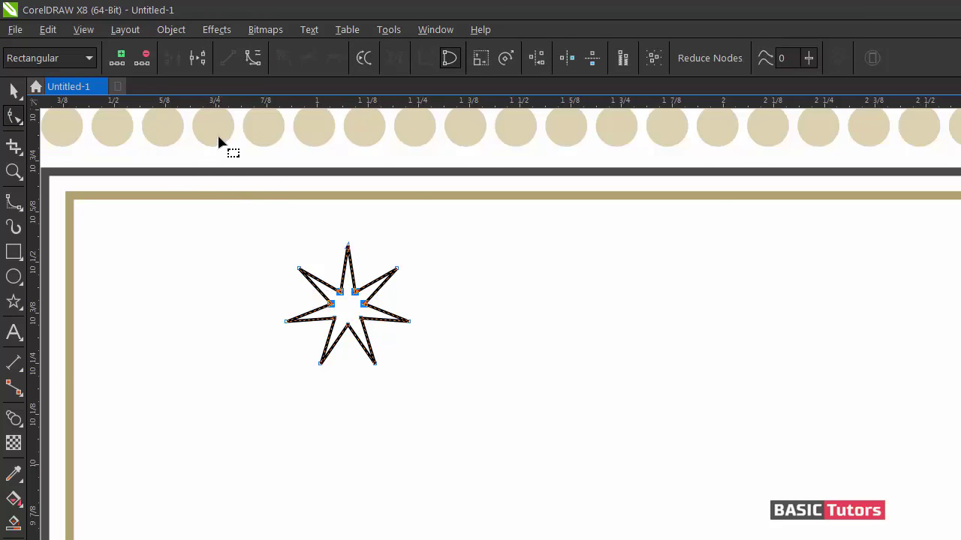
left_click(340, 311)
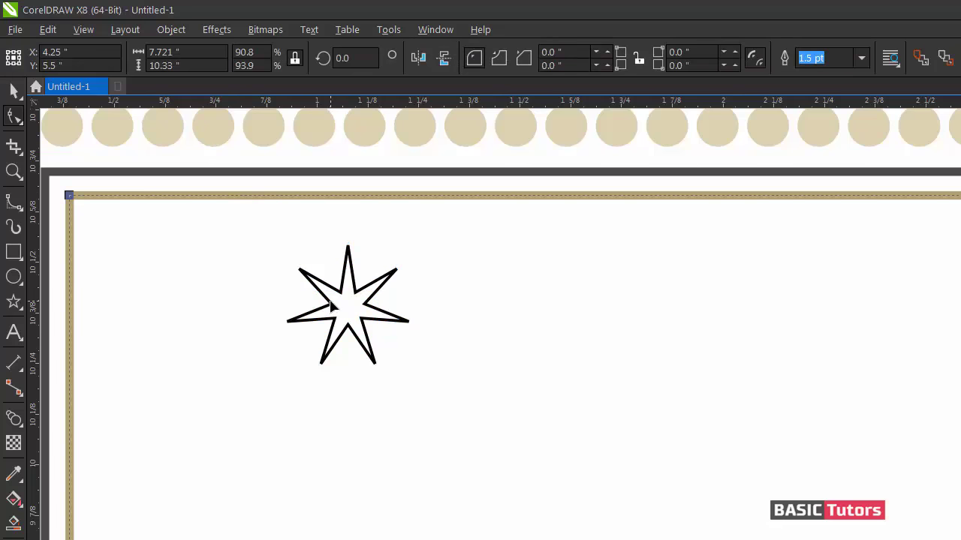
left_click(337, 312)
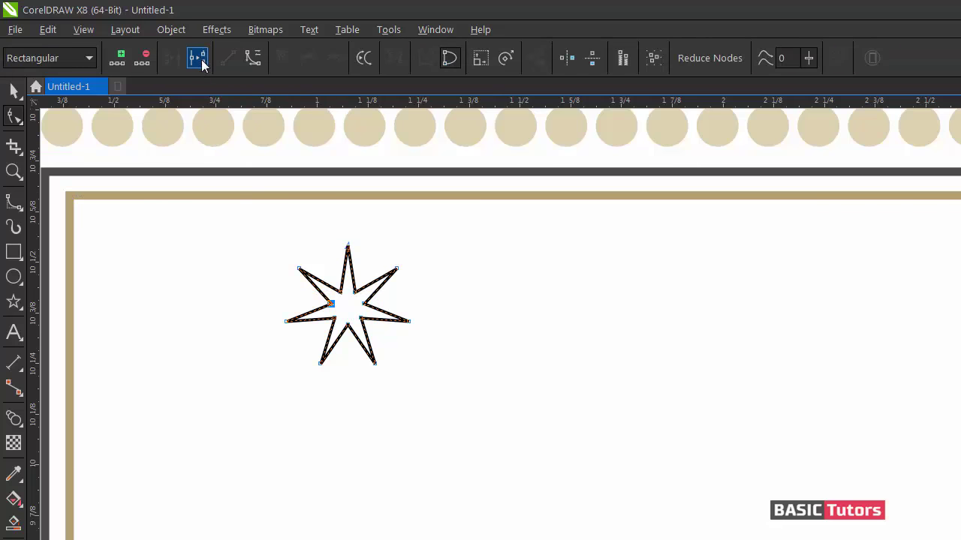
left_click(199, 60)
left_click(363, 304)
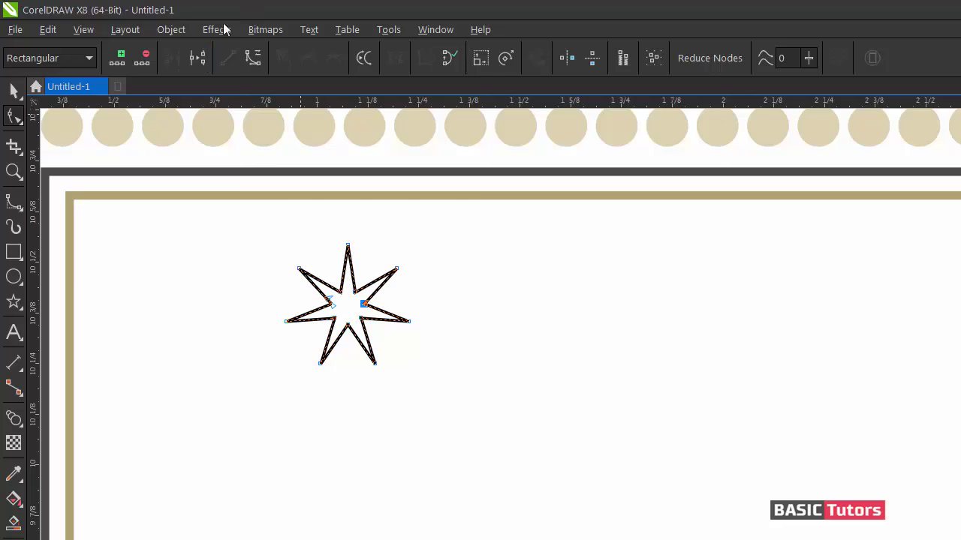
left_click(197, 59)
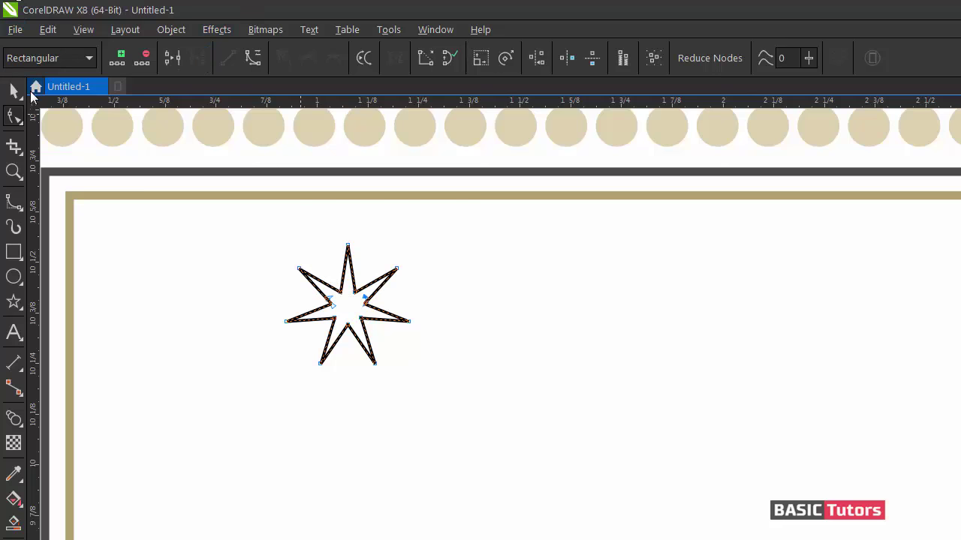
Break the split star apart into separate objects and delete the upper piece with three points
left_click(13, 90)
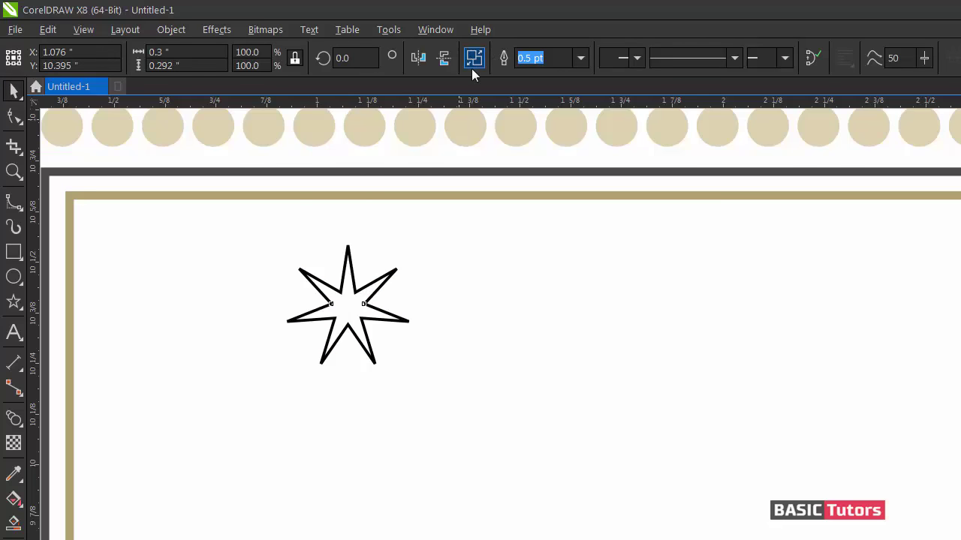
left_click(473, 68)
left_click(384, 280)
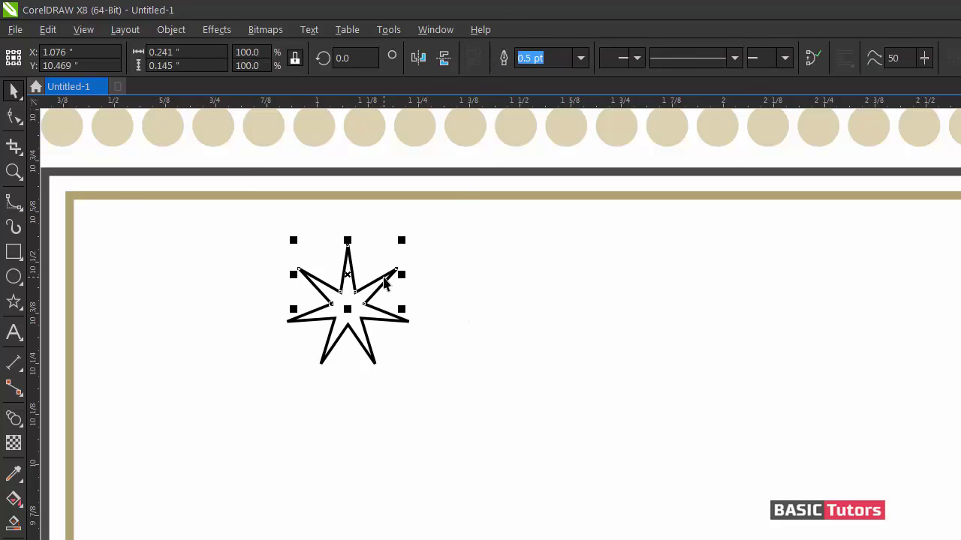
key("Delete")
Move the remaining four-pointed half star up so its open ends meet the innermost frame's upper line
left_click(372, 309)
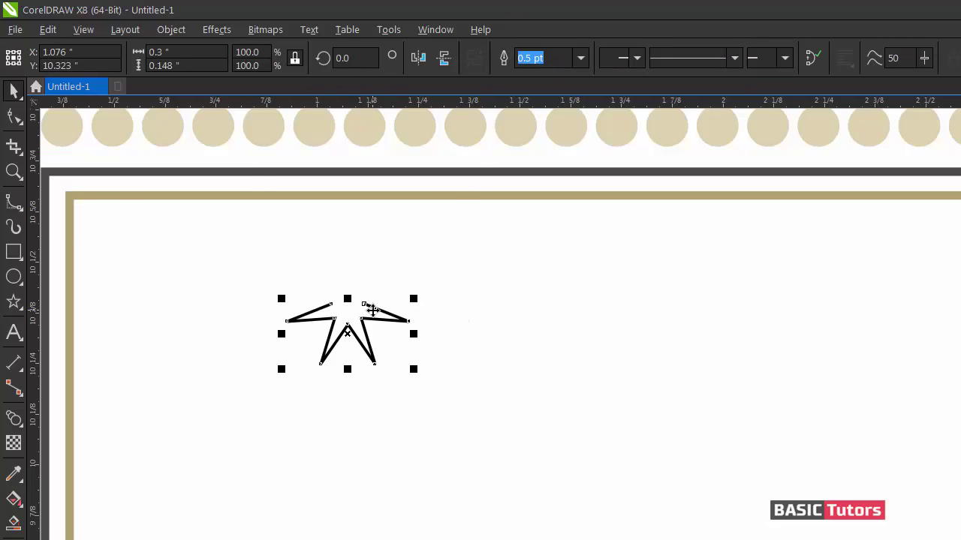
left_click_drag(372, 310, 300, 204)
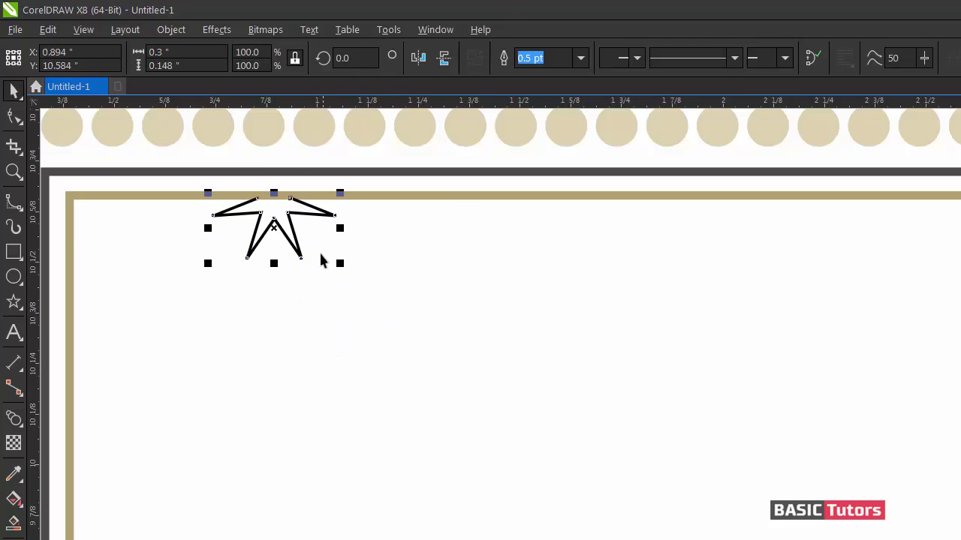
left_click(321, 259)
Give the half star a 1.5-point outline with rounded corners, sampling its colour from the innermost frame
left_click(248, 251)
key("F12")
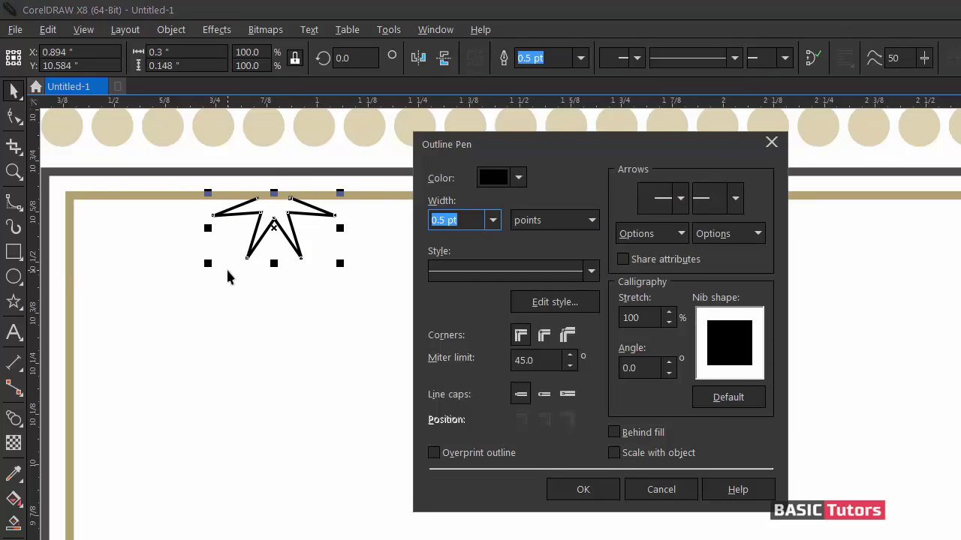
type("1.5")
left_click(544, 335)
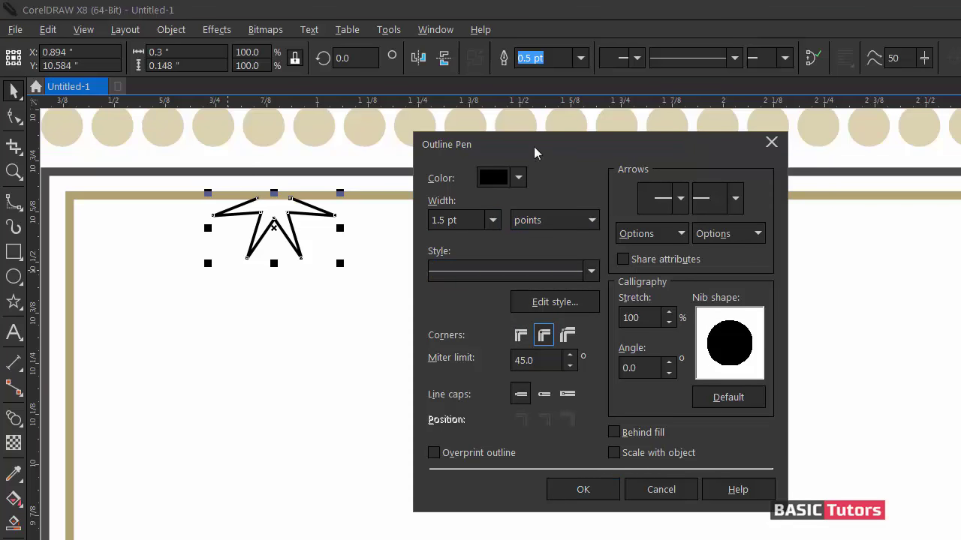
left_click(518, 178)
left_click(584, 217)
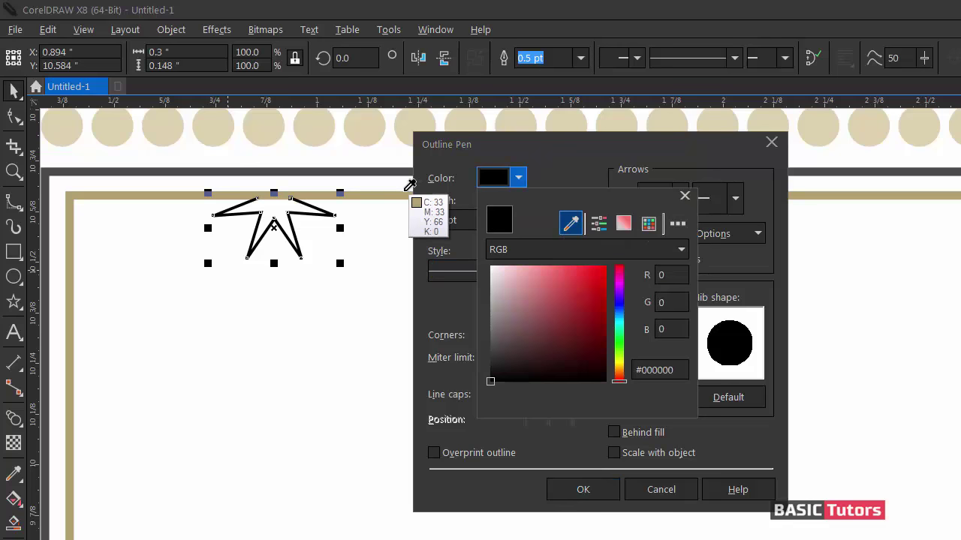
left_click(398, 197)
left_click(600, 496)
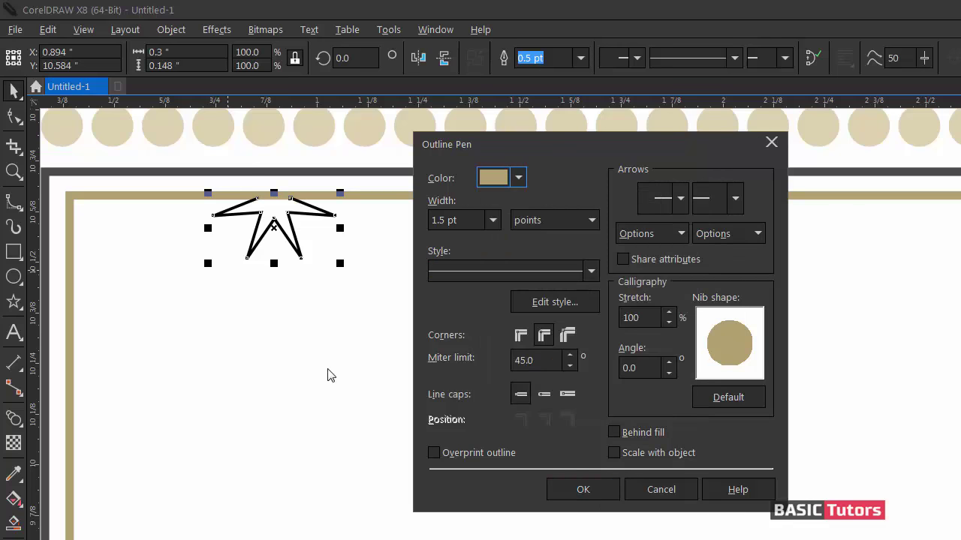
left_click(554, 489)
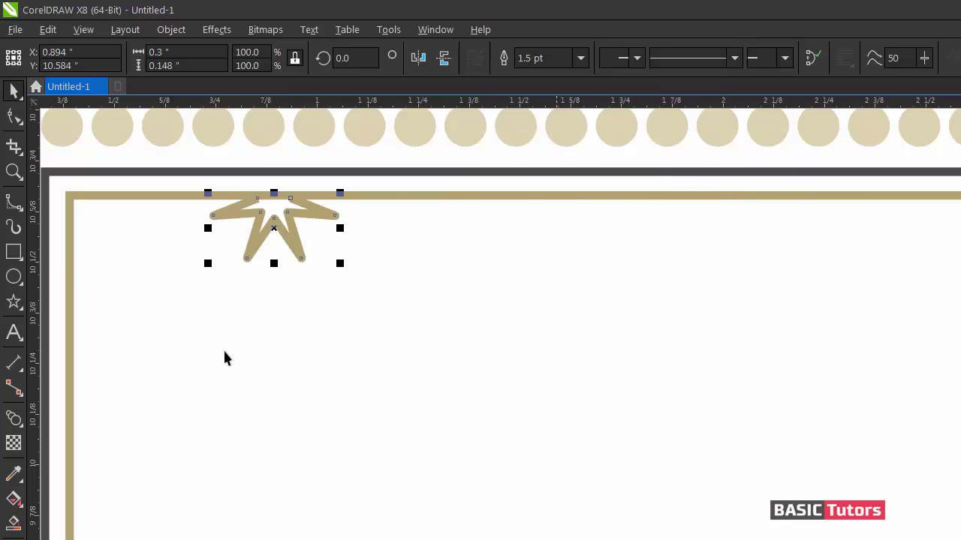
Fine-tune the half star's vertical position against the innermost frame's upper line
left_click(211, 306)
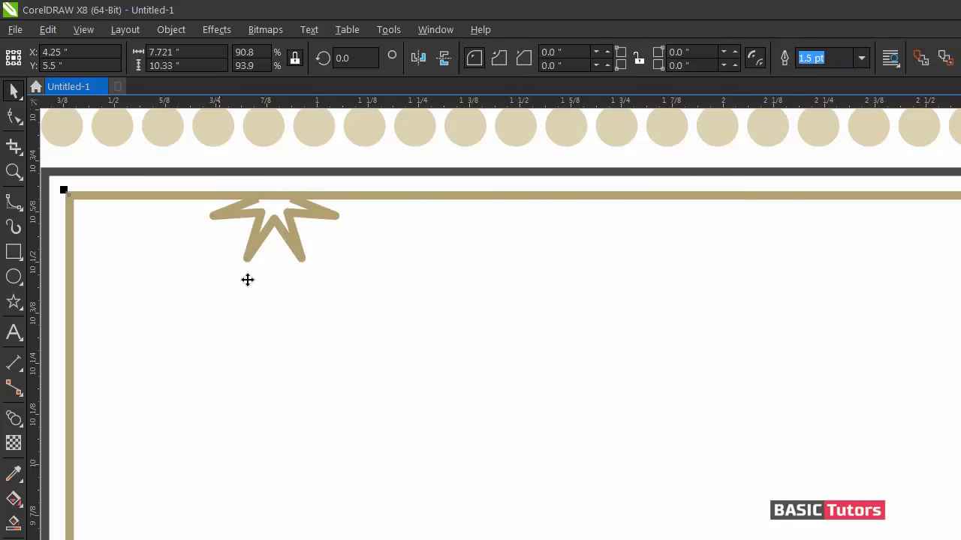
left_click(297, 252)
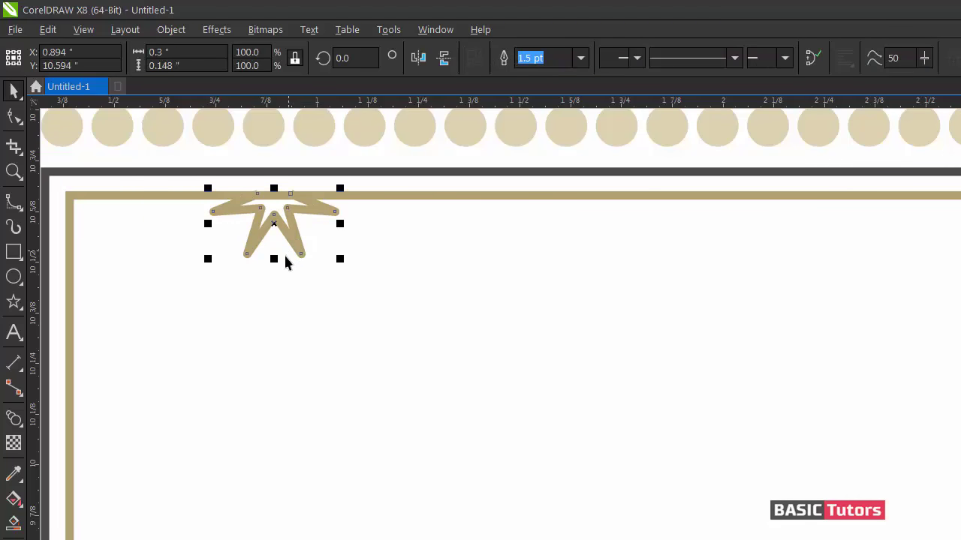
key("Up")
left_click_drag(275, 221, 275, 223)
left_click(129, 270)
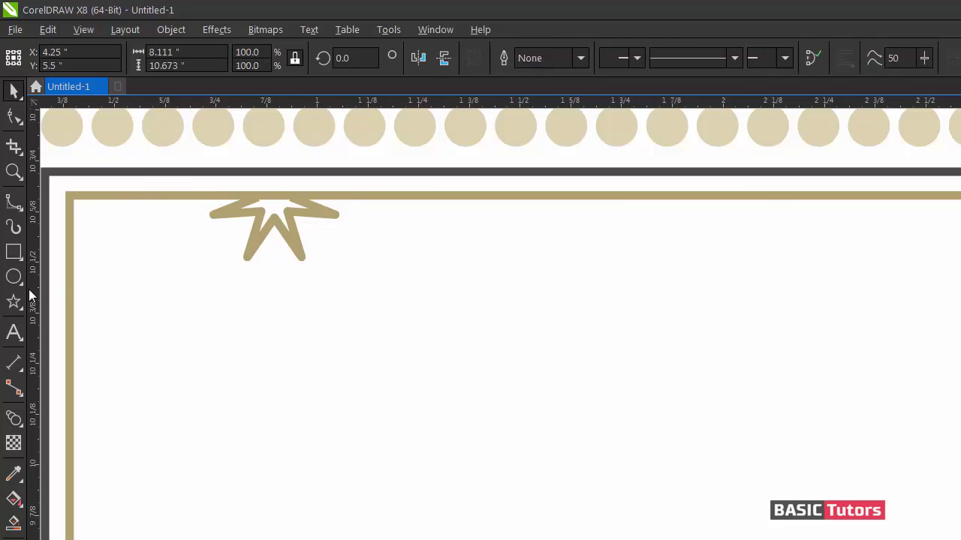
Draw a vertical line about 0.2 inches long straight down from the half star's central inner corner
left_click(22, 214)
left_click(62, 203)
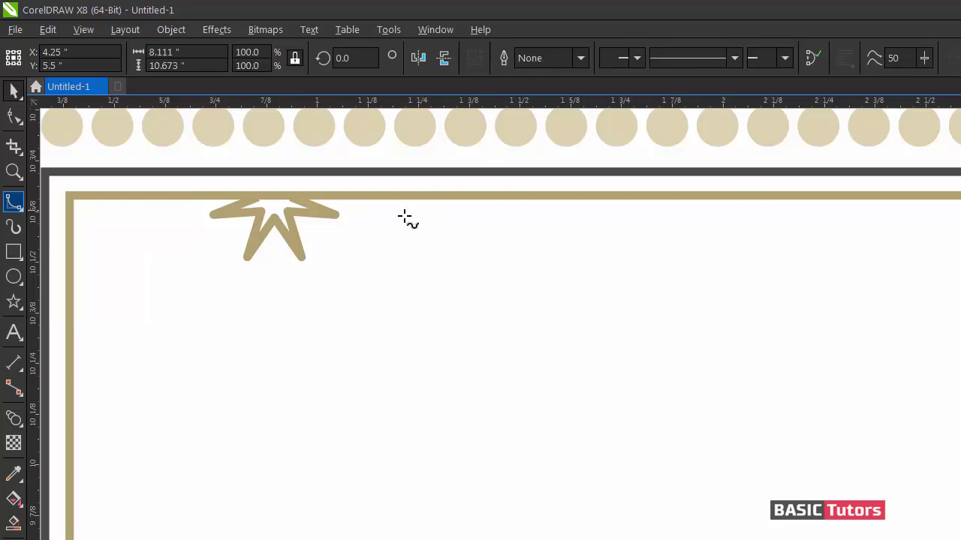
left_click(273, 217)
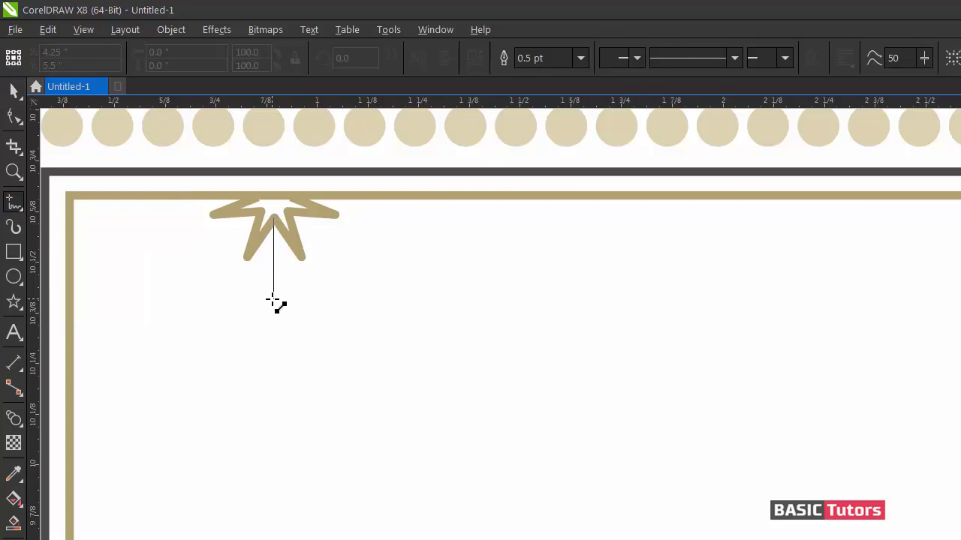
left_click(273, 300)
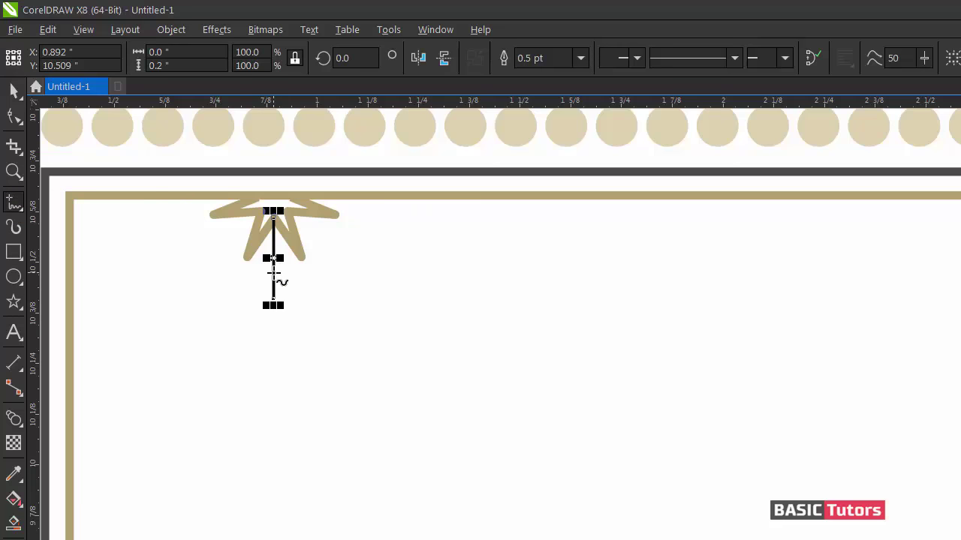
Draw a short branch about 0.053 by 0.03 inches sloping down to the right from the lower part of the vertical line
left_click(273, 273)
left_click(294, 288)
left_click(14, 116)
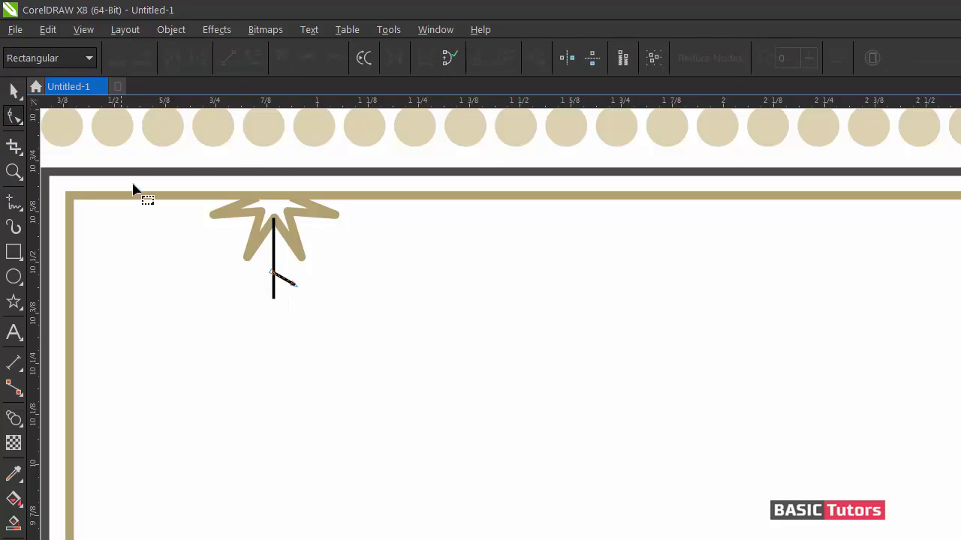
key("space")
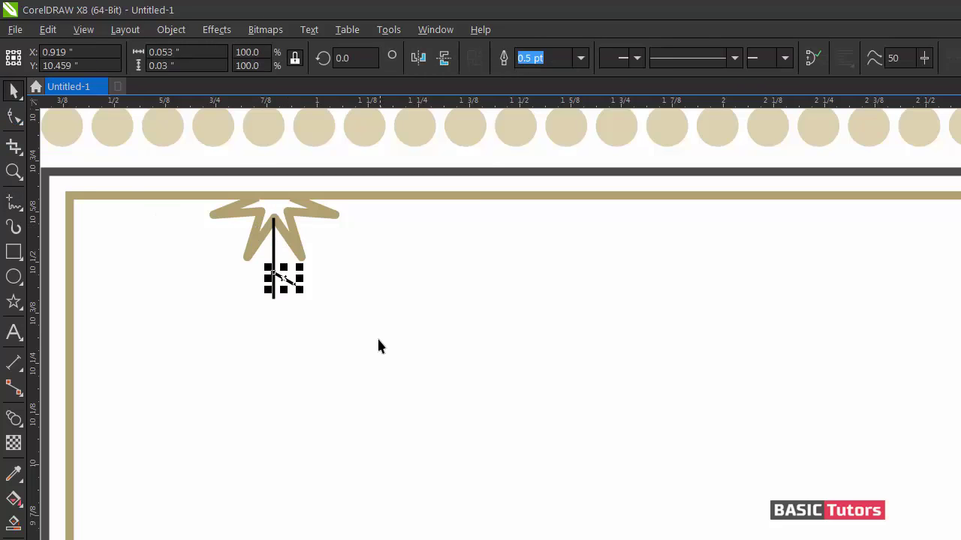
Make a horizontally mirrored copy of the short branch on the left side of the vertical line
left_click(342, 321)
left_click(274, 282)
left_click_drag(274, 284, 272, 284)
right_click(271, 283)
left_click(271, 319)
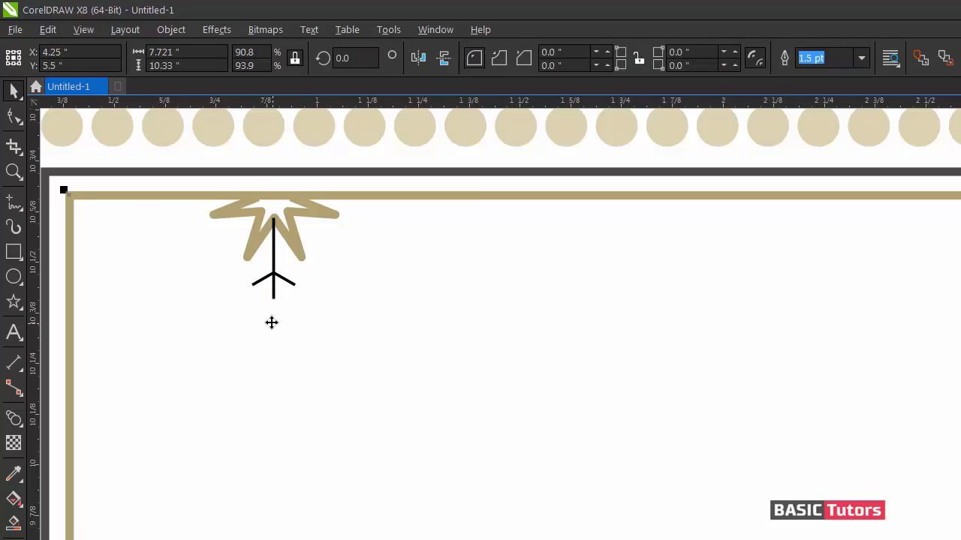
Combine the vertical line and its two short branches into a single curve
left_click(264, 279)
left_click(291, 286, "shift")
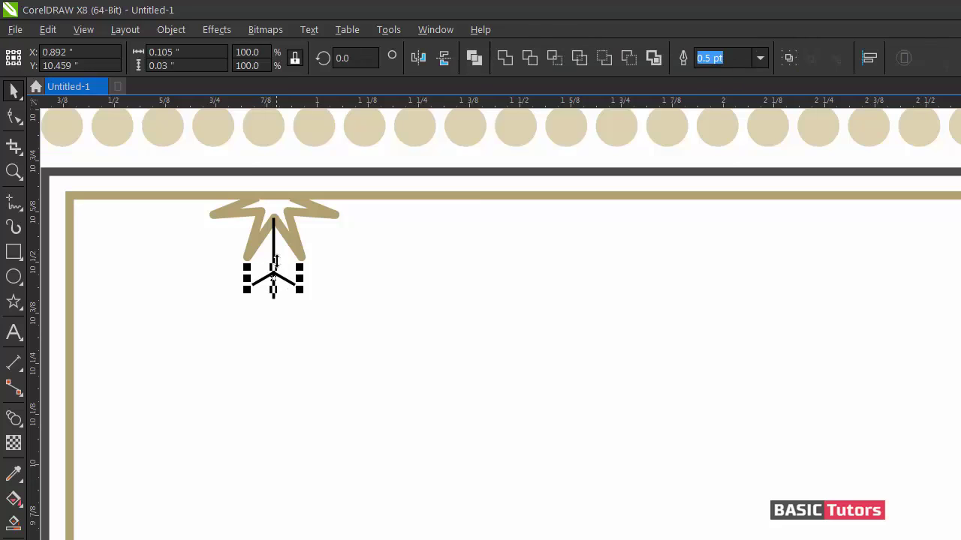
left_click(273, 257, "shift")
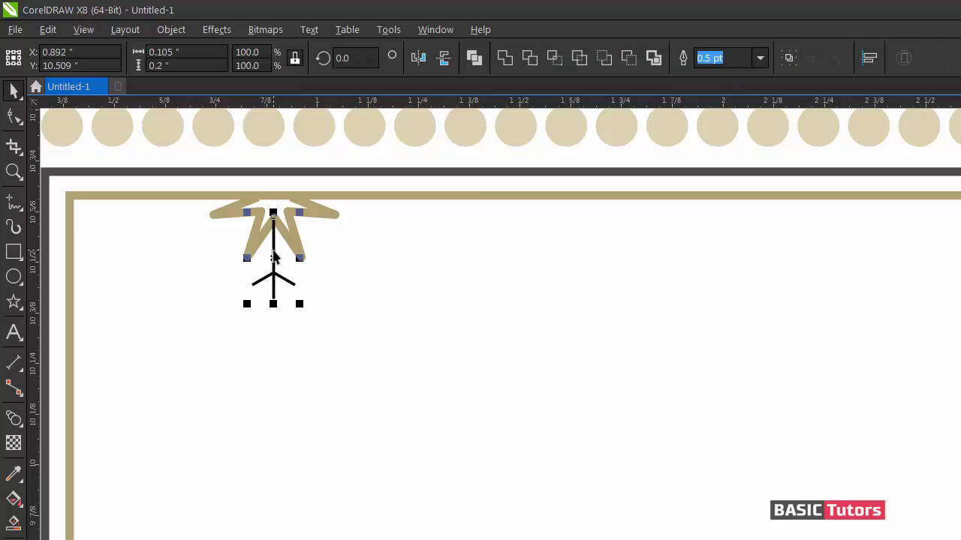
left_click(418, 58)
Copy the outline pen, outline colour and fill from the half star to the combined branch curve
key("alt+e")
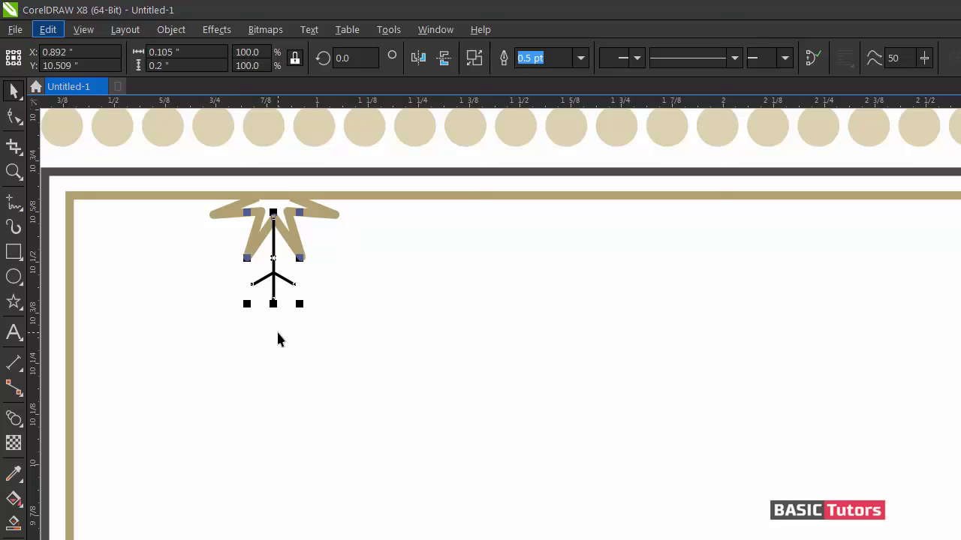
key("m")
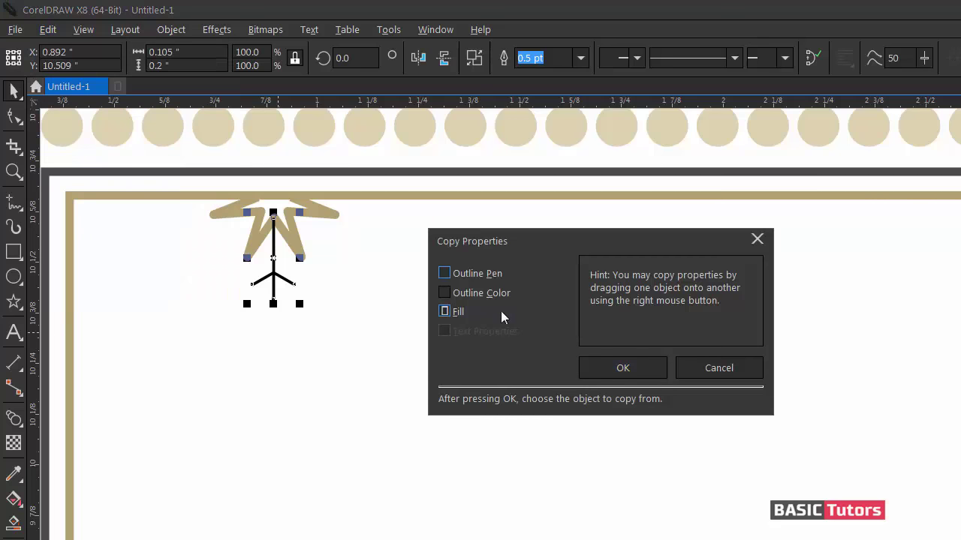
left_click(480, 274)
left_click(484, 293)
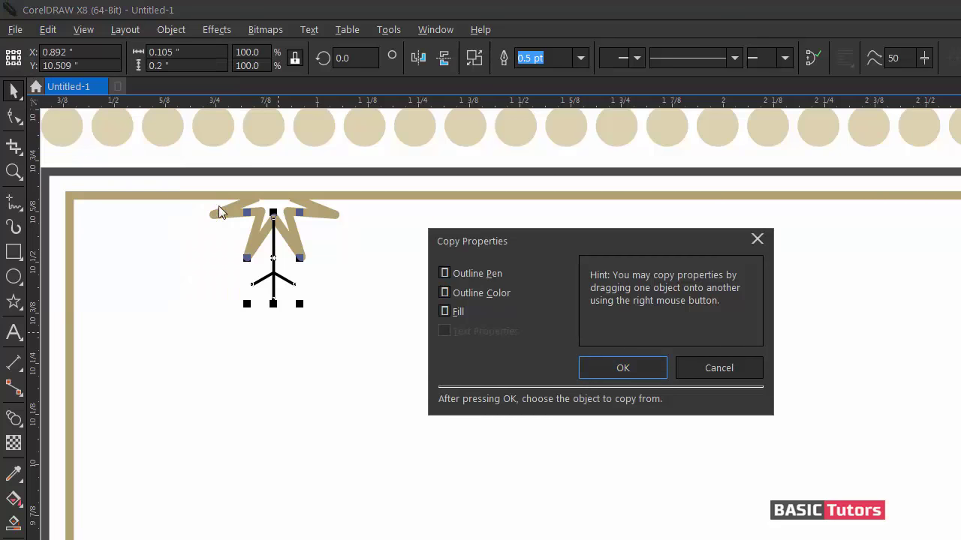
left_click(593, 367)
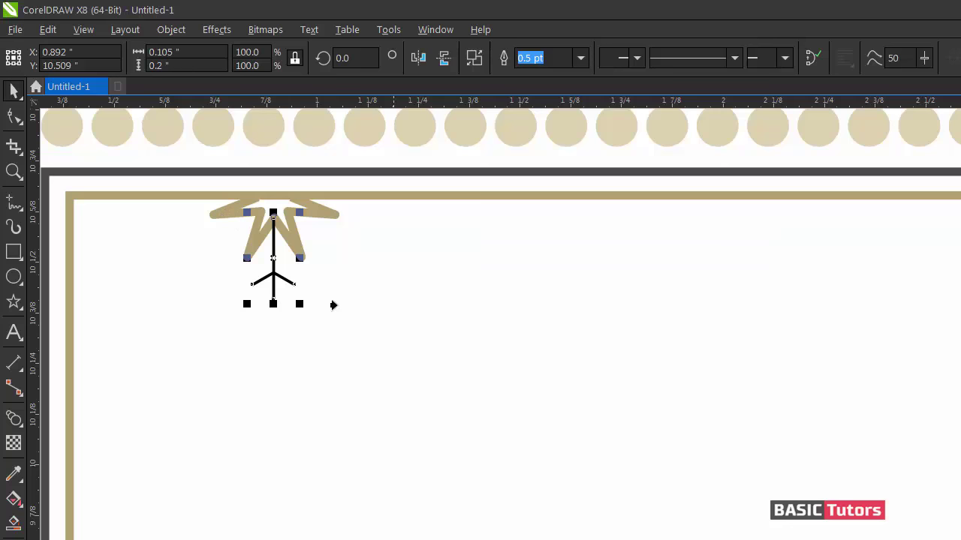
left_click(219, 213)
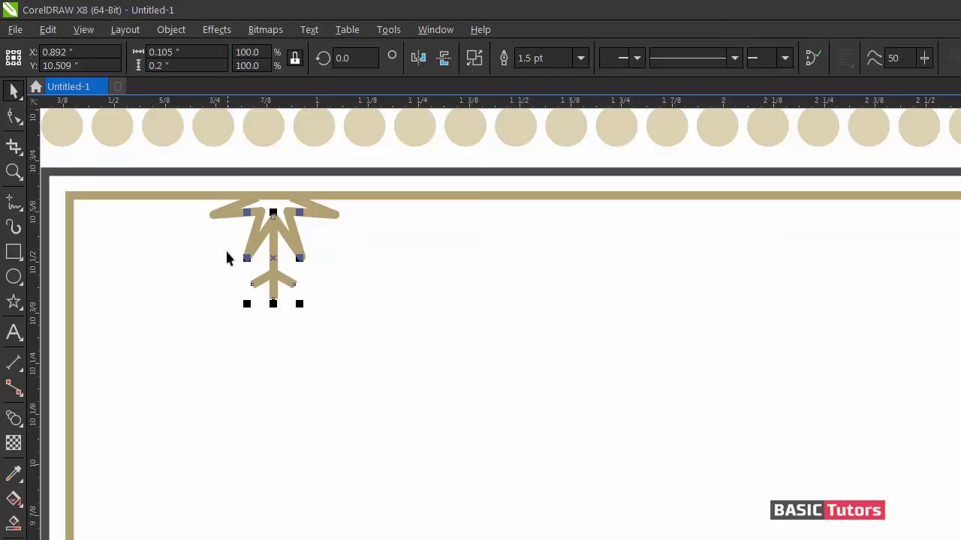
Give the branch curve's outline round line caps
key("F12")
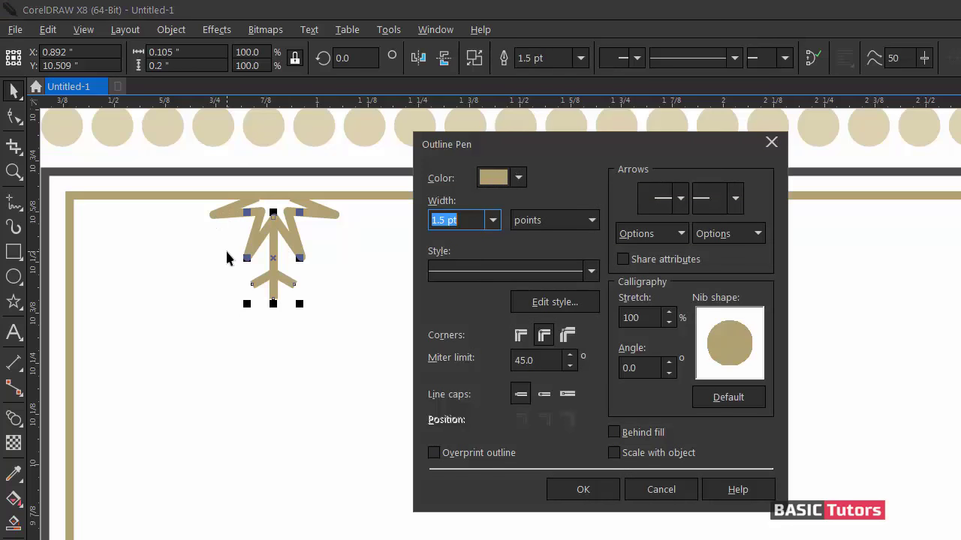
left_click(543, 396)
left_click(565, 497)
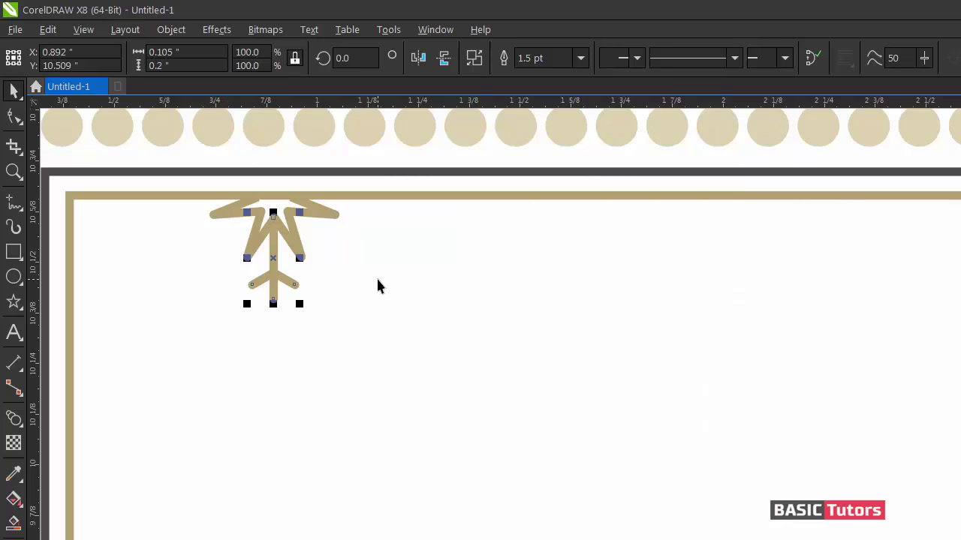
Make a copy of the branch curve rotated 45 degrees and place it in the half star's right-hand inner corner
left_click(275, 237)
left_click(286, 285)
left_click(275, 257)
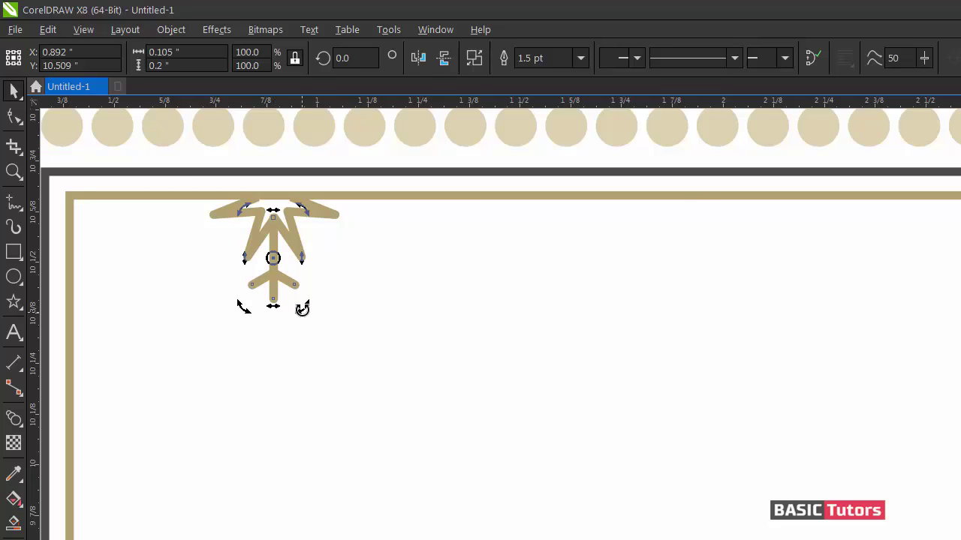
left_click_drag(302, 307, 346, 282)
left_click_drag(275, 261, 320, 245)
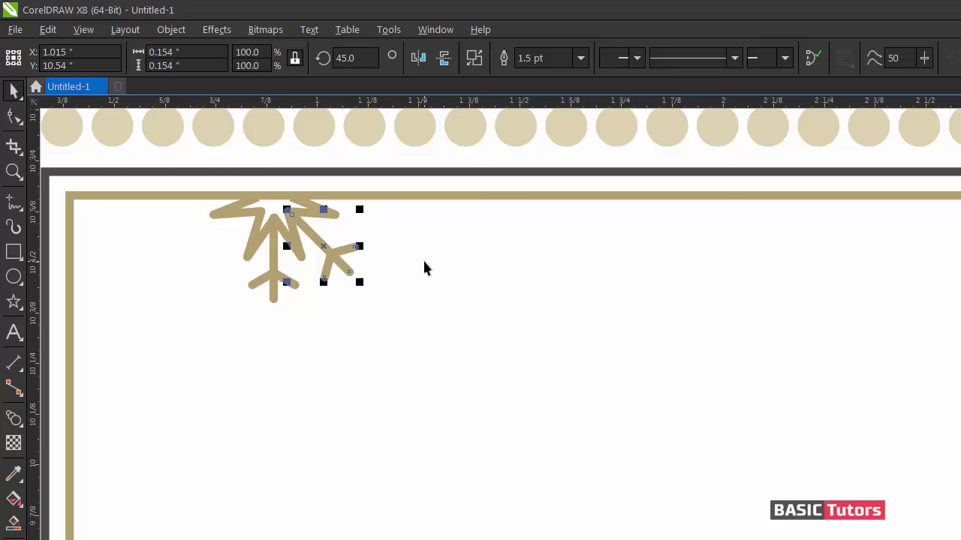
Mirror a copy of the rotated branch horizontally and place it in the half star's left-hand inner corner
left_click(424, 262)
left_click(337, 261)
left_click(418, 58)
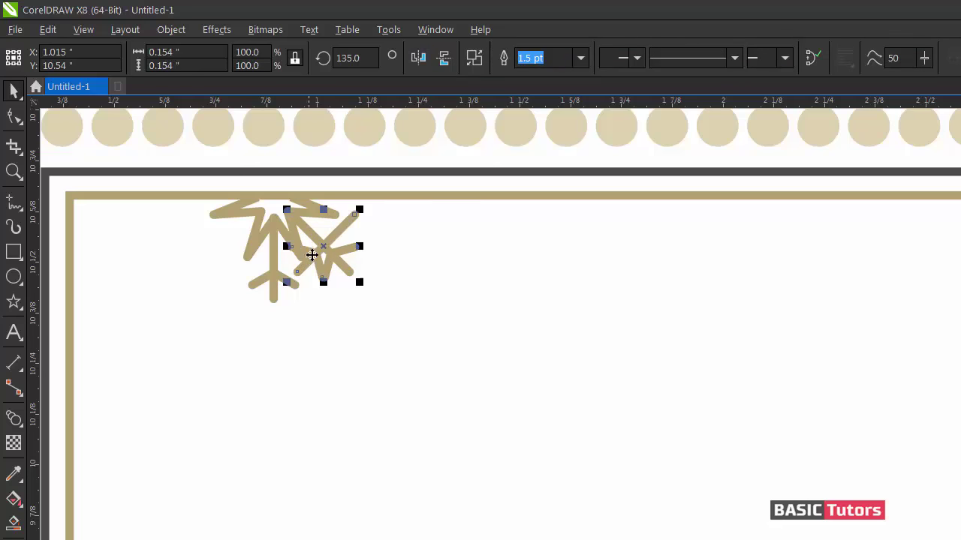
left_click_drag(305, 253, 225, 247)
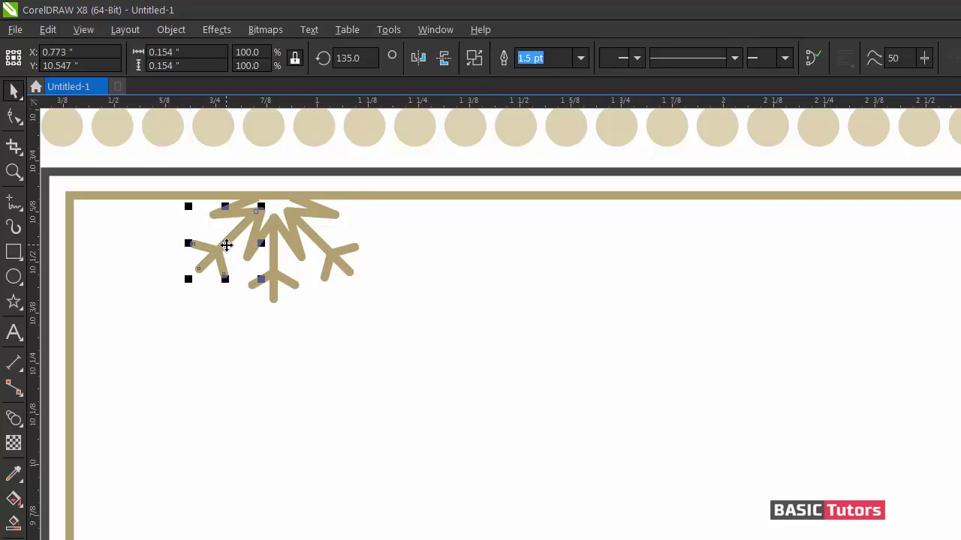
left_click(410, 226)
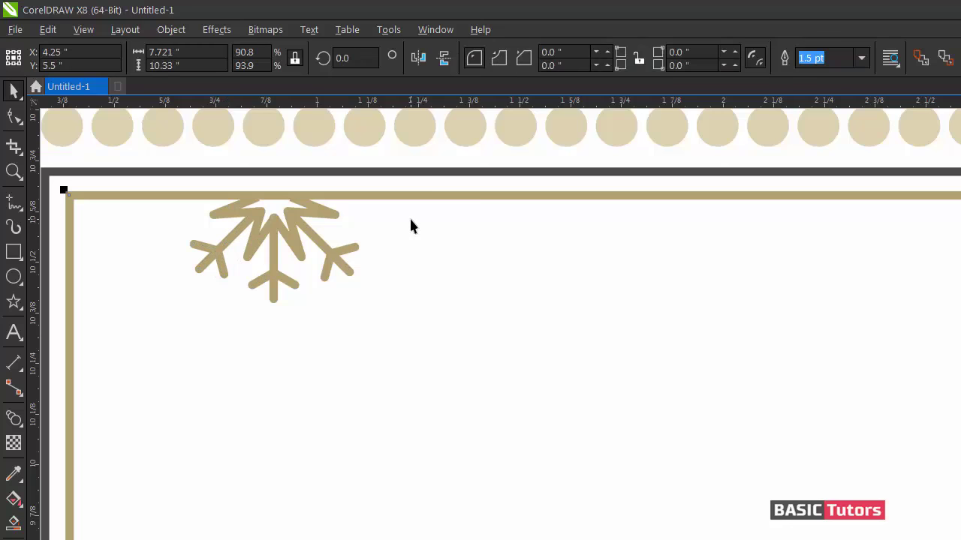
Draw a line about 0.085 by 0.049 inches sloping down-left from the innermost frame's upper line, just left of the half star
left_click(13, 203)
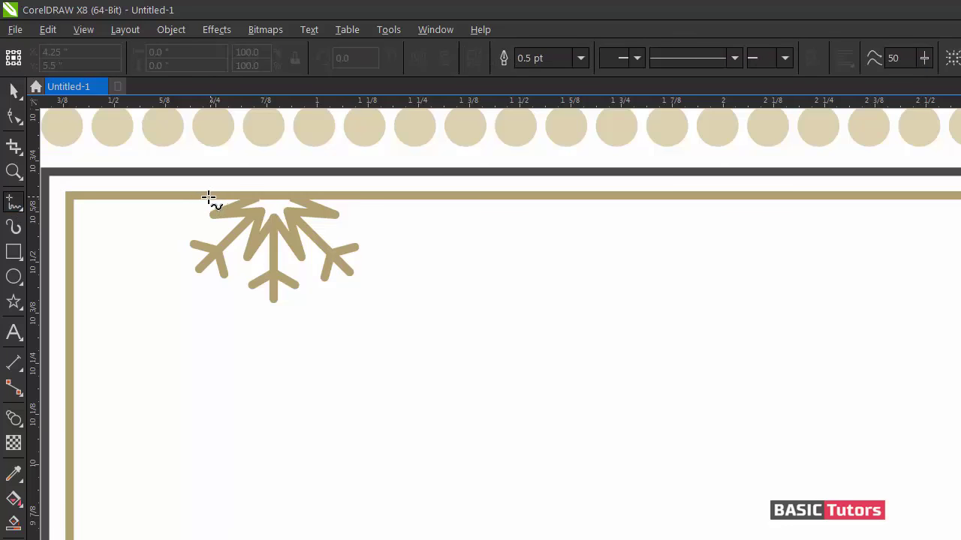
left_click(197, 197)
left_click(161, 214)
Copy the outline pen, outline colour and fill from the ornament to the new slanted line
key("alt+e")
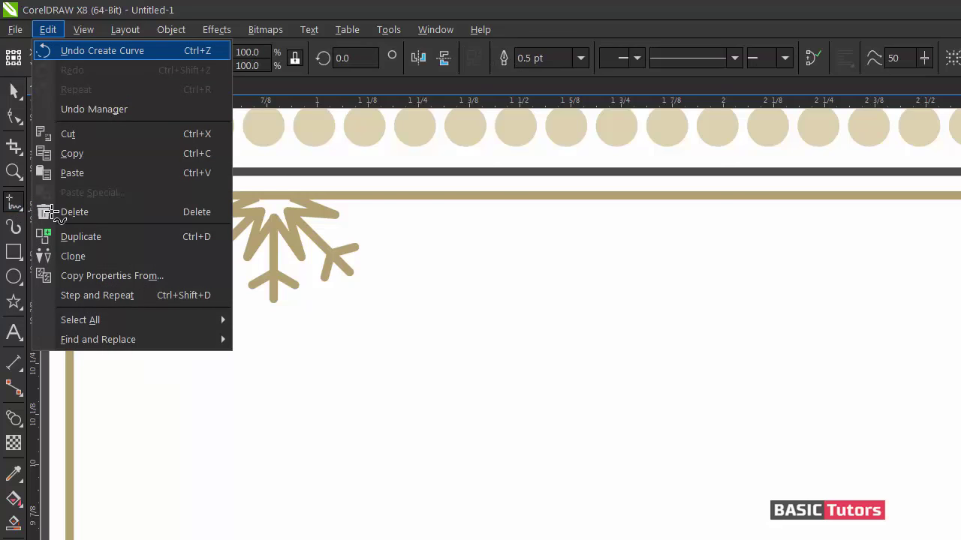
key("m")
left_click(624, 368)
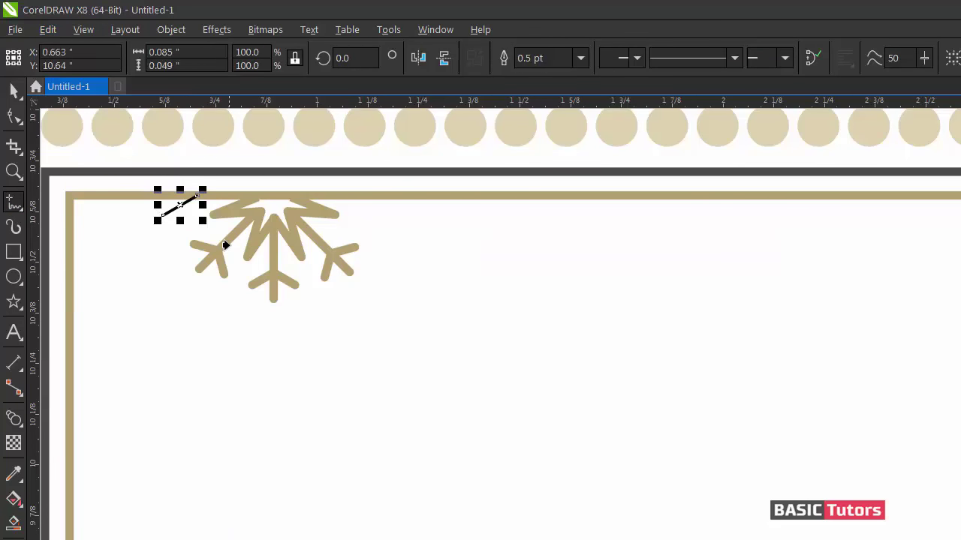
left_click(247, 225)
scroll(150, 255, "left", 5)
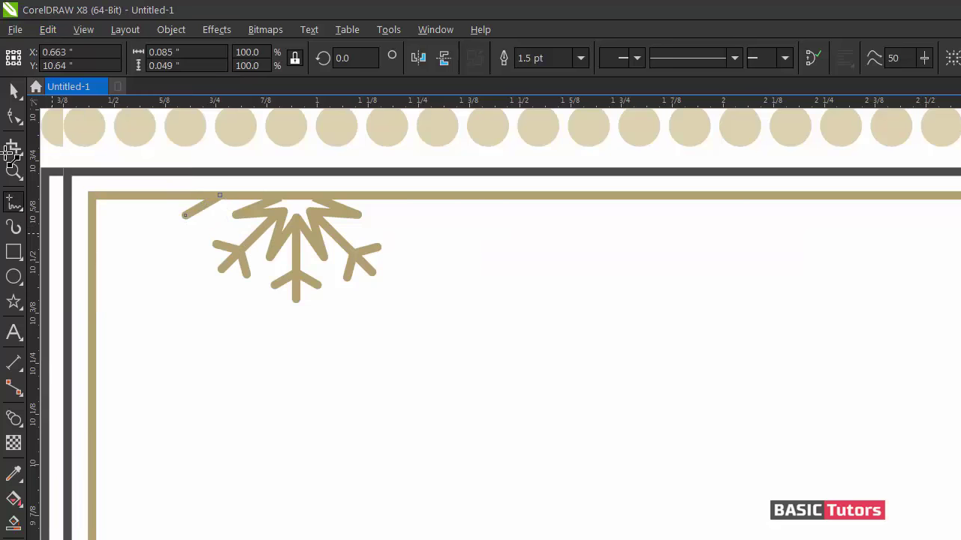
Mirror a copy of the slanted line horizontally and place it just right of the half star
left_click(14, 91)
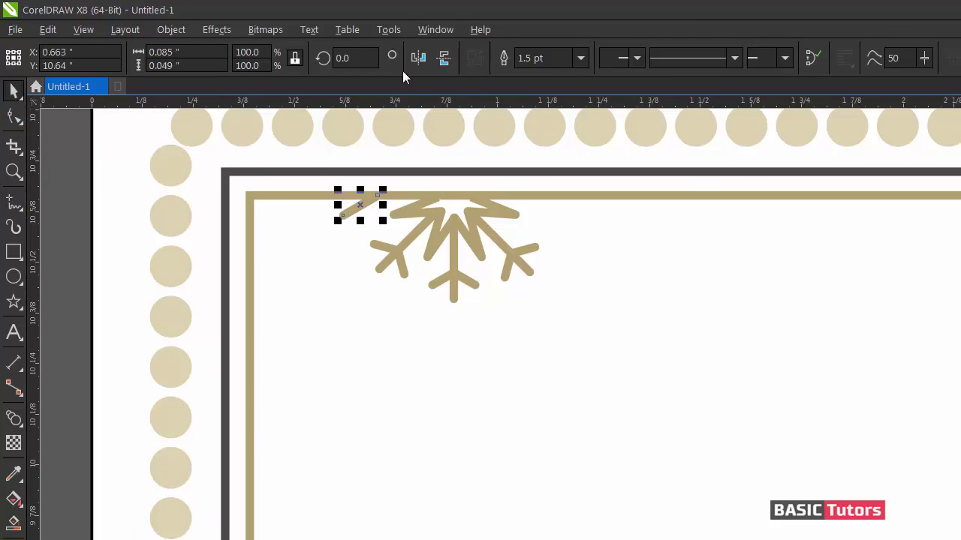
left_click(418, 59)
left_click_drag(367, 208, 532, 203)
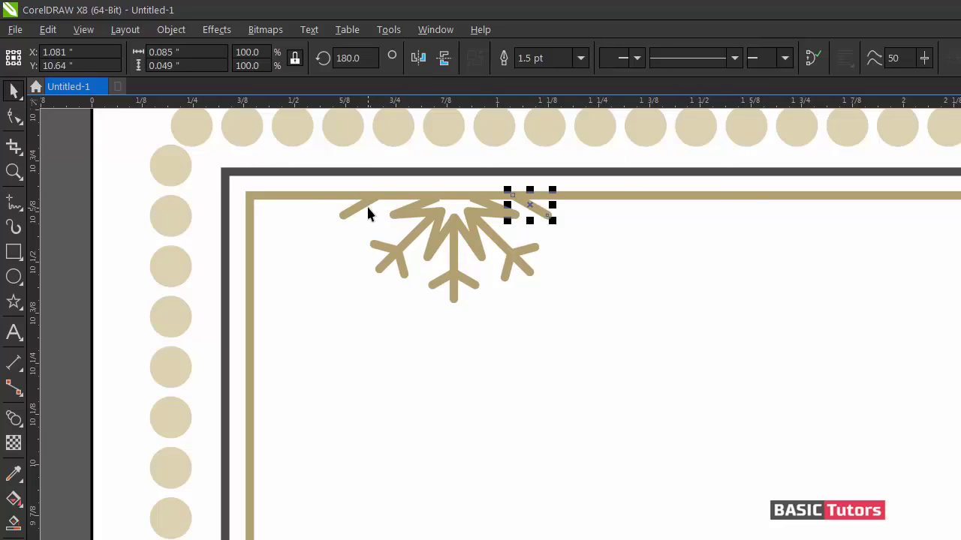
Group the two slanted side lines and centre the group horizontally on the half star
left_click(368, 204, "shift")
key("ctrl+g")
left_click(443, 234, "shift")
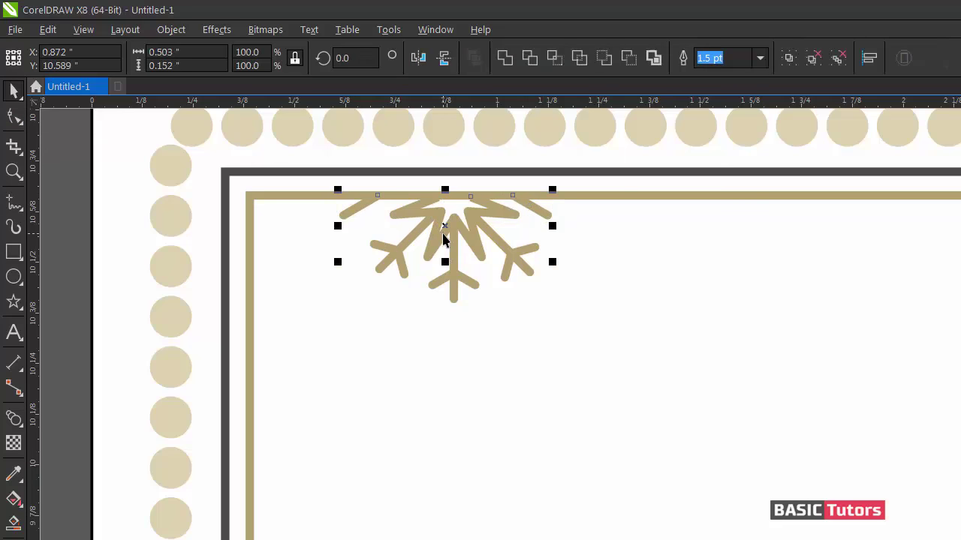
key("c")
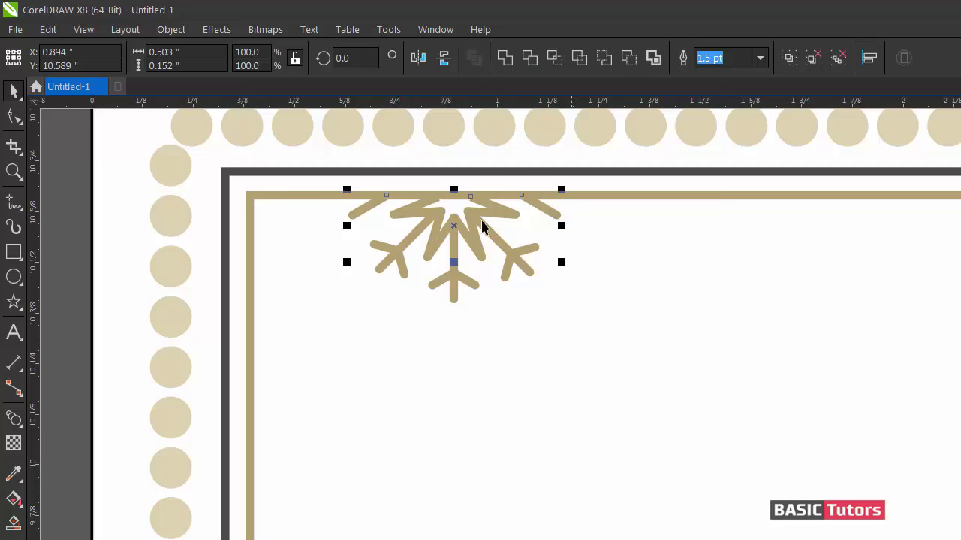
Convert the outlines of all the snowflake ornament's pieces to objects and combine them into one shape
left_click(360, 158)
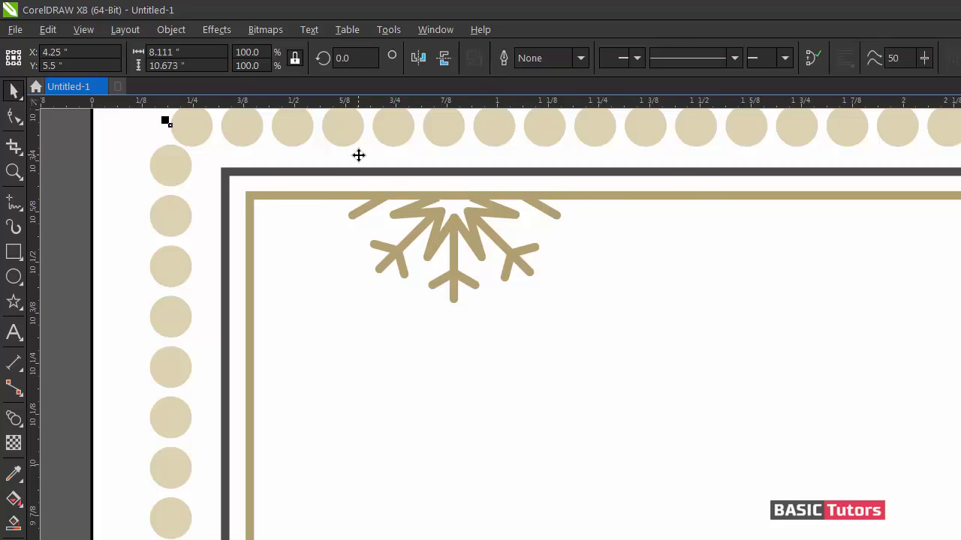
scroll(359, 155, "down", 2)
scroll(363, 146, "down", 1)
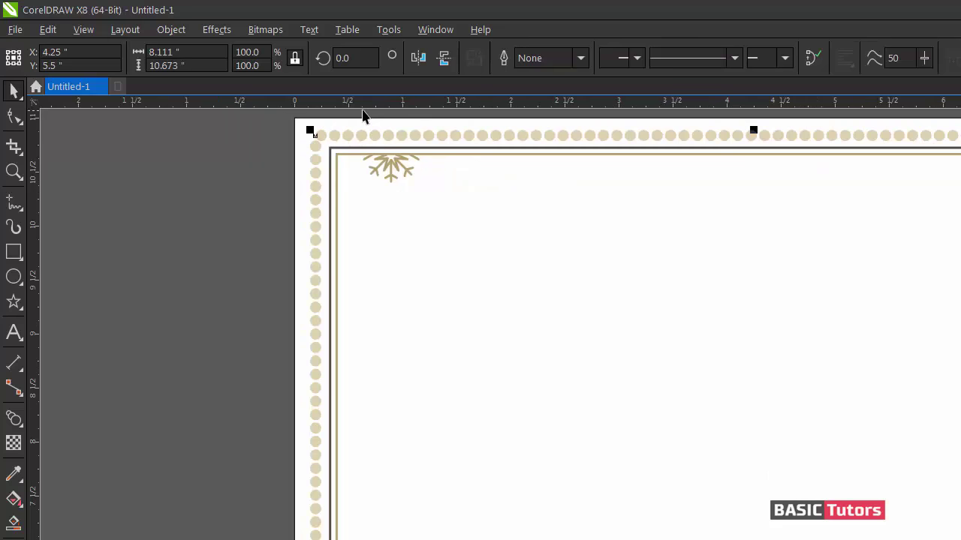
left_click(353, 118)
left_click_drag(357, 115, 427, 191)
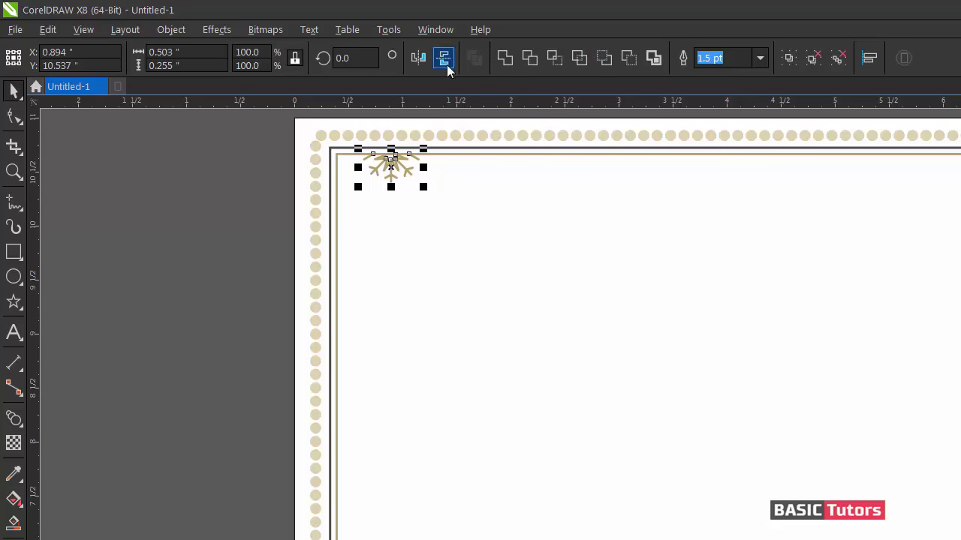
left_click(824, 62)
key("ctrl+shift+q")
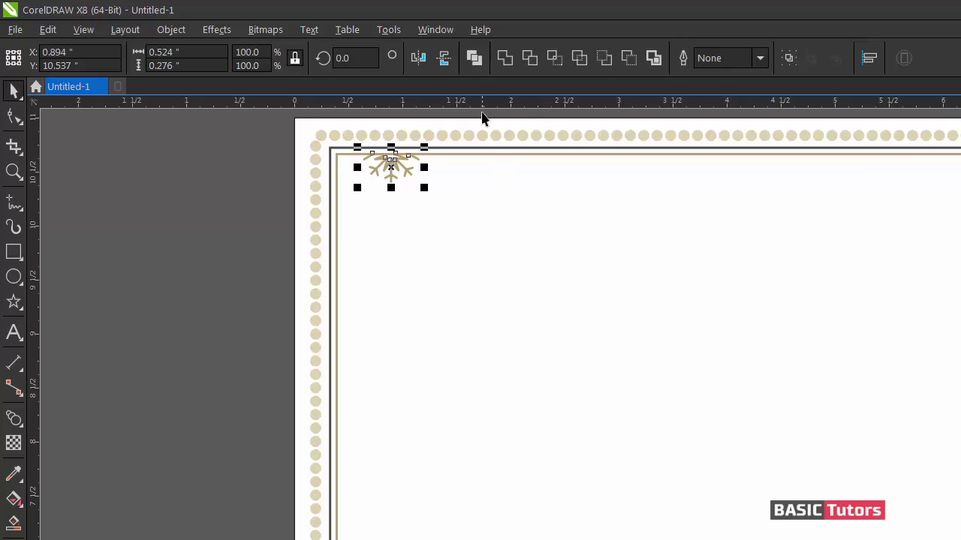
left_click(482, 63)
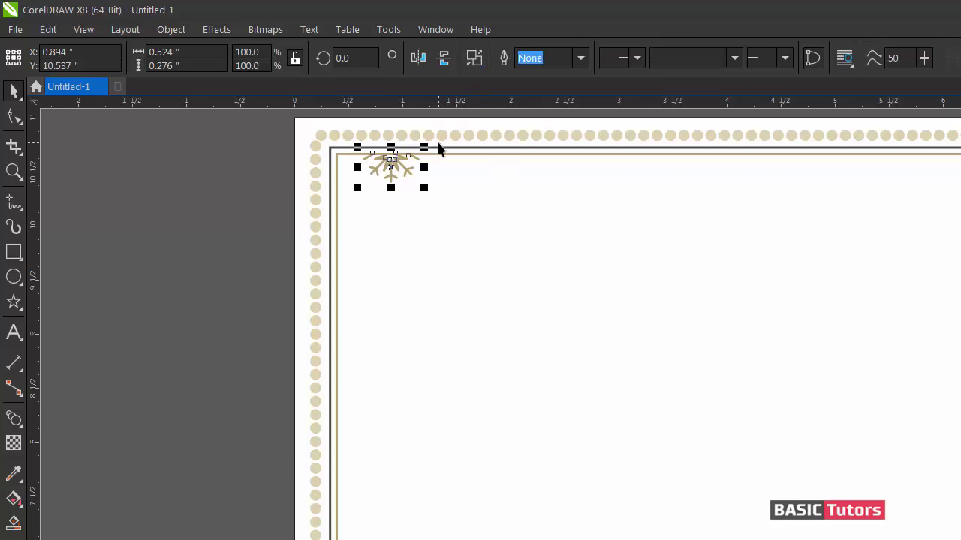
scroll(377, 156, "up", 5)
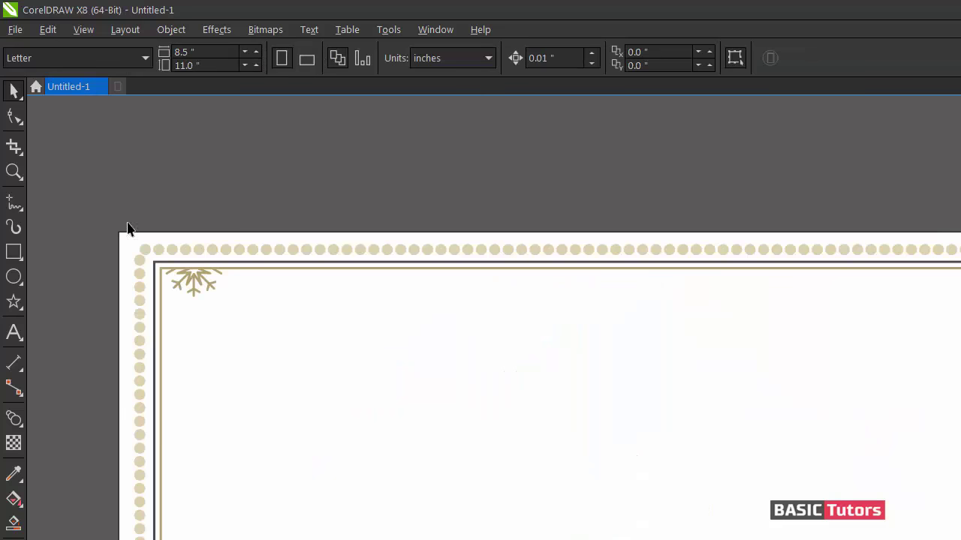
key("F2")
left_click_drag(119, 167, 959, 328)
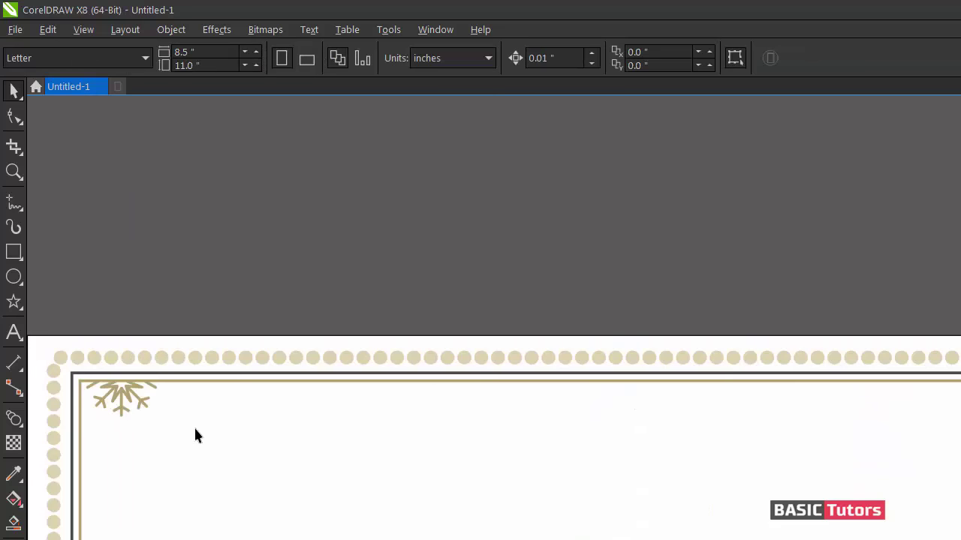
Place a copy of the half-snowflake ornament directly beside the original along the inner frame's upper edge
left_click(143, 400)
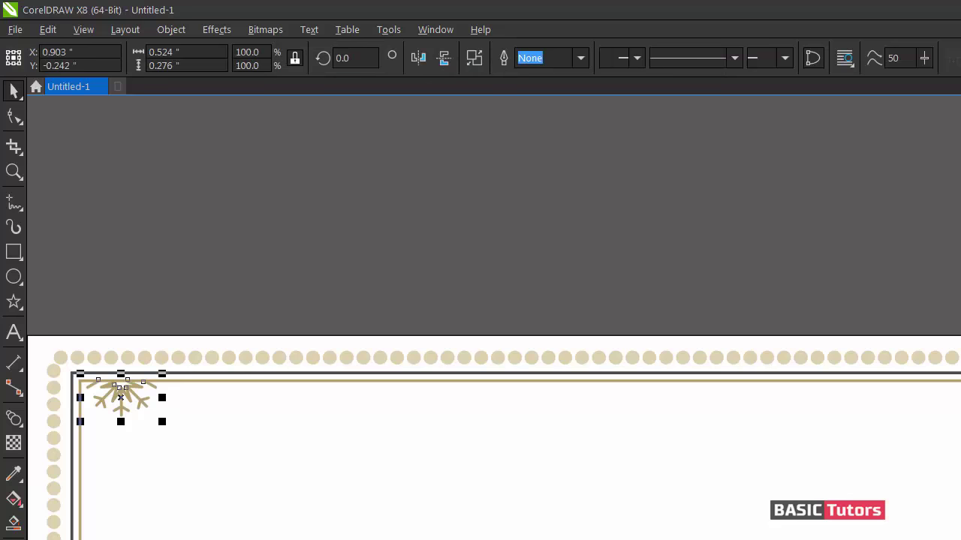
scroll(494, 359, "down", 3)
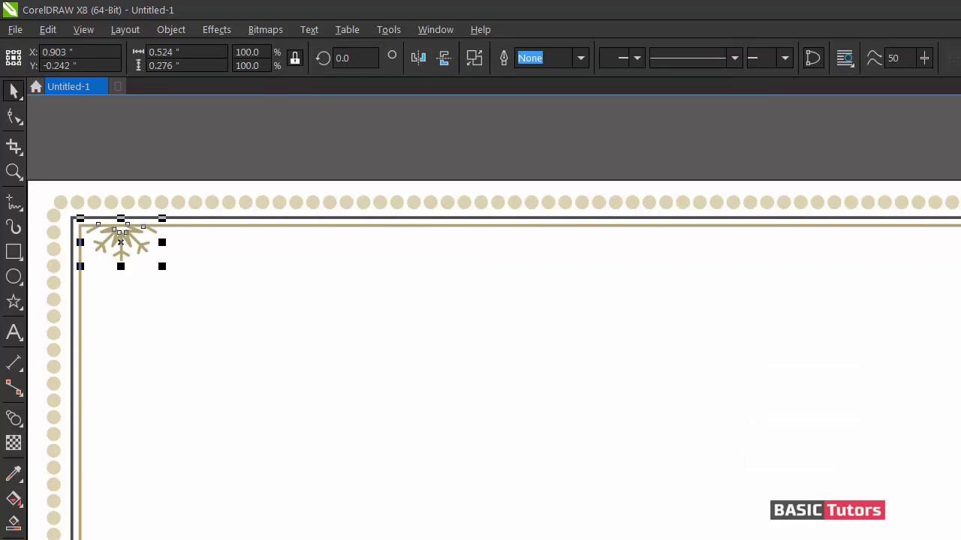
scroll(553, 293, "down", 1)
left_click(185, 133)
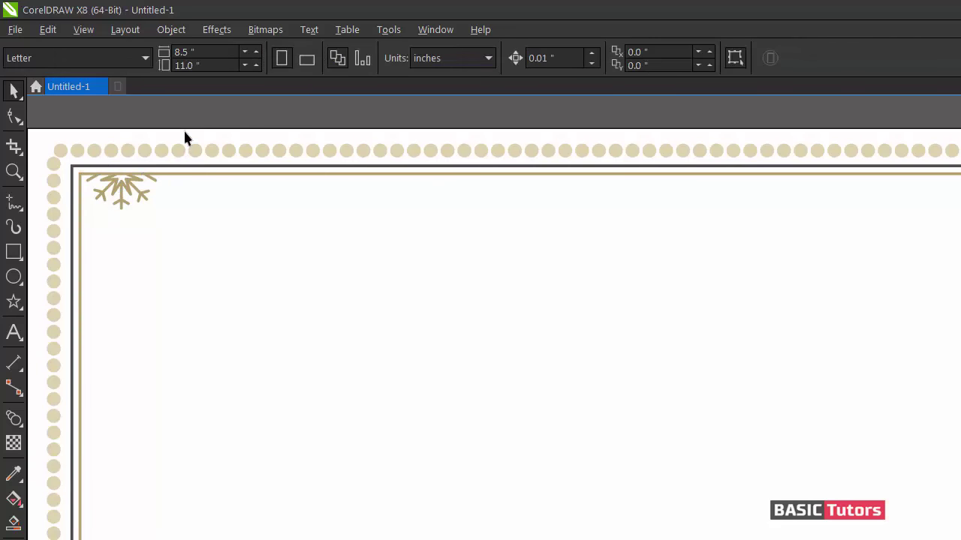
left_click(143, 198)
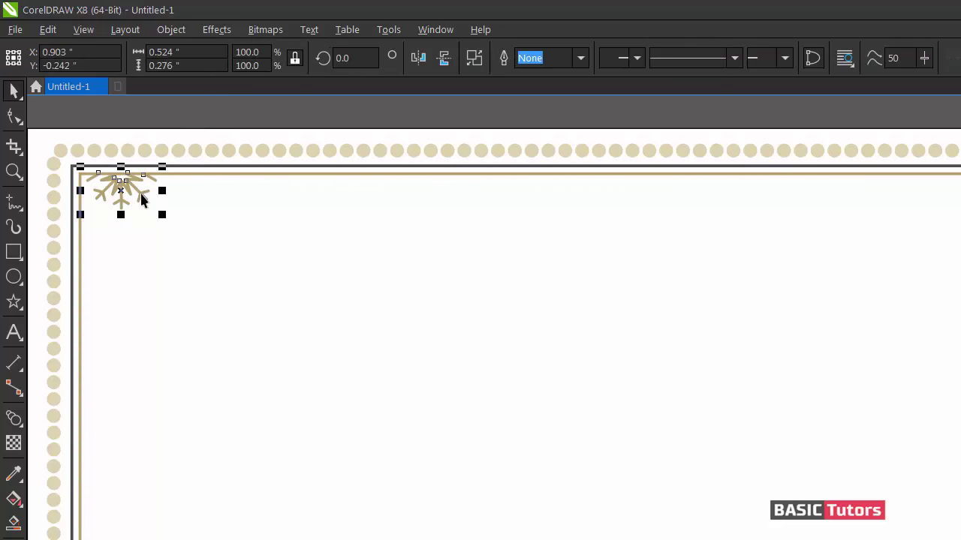
left_click_drag(123, 192, 212, 204)
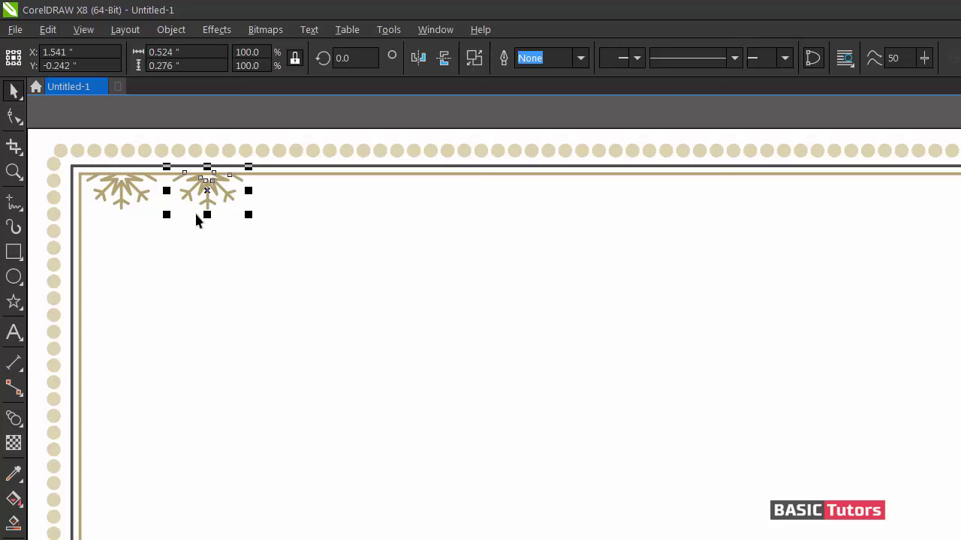
Repeat the ornament duplication at the same spacing until half-snowflakes fill the inner frame's whole upper edge
key("ctrl+d")
key("ctrl+d")
key("ctrl+d")
key("ctrl+d")
key("ctrl+d")
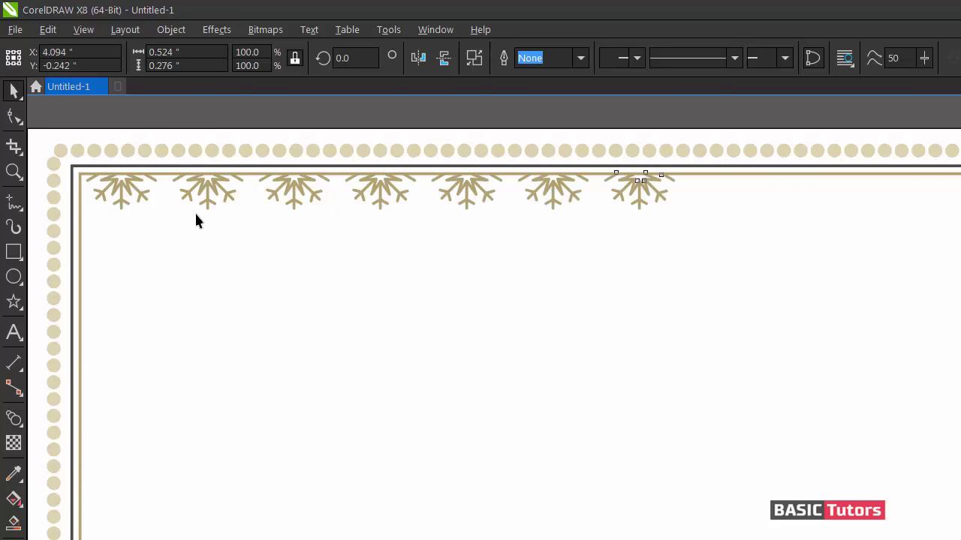
key("ctrl+d")
key("ctrl+d")
key("ctrl+d")
key("ctrl+d")
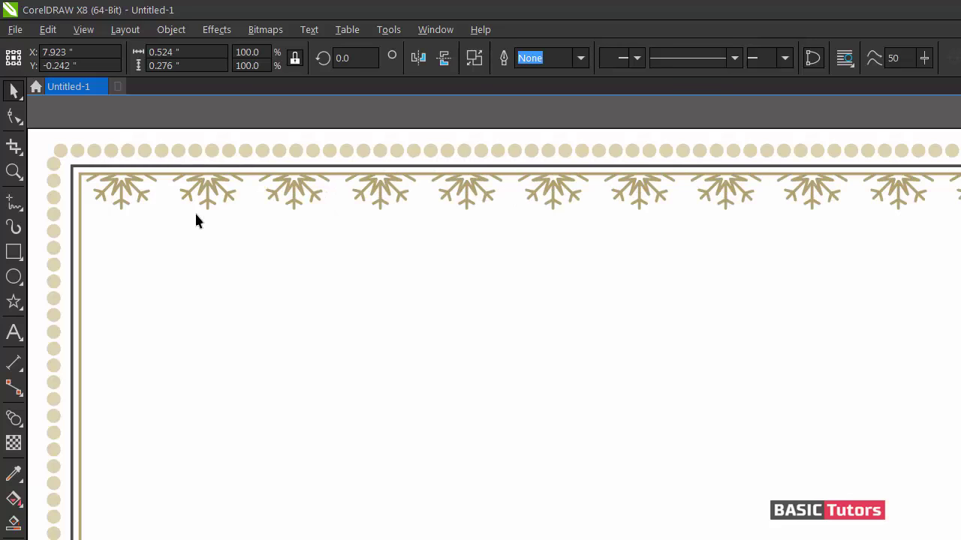
Draw a four-point star about 0.37 inches wide in the empty area below the third half-snowflake
left_click(236, 104)
left_click(14, 301)
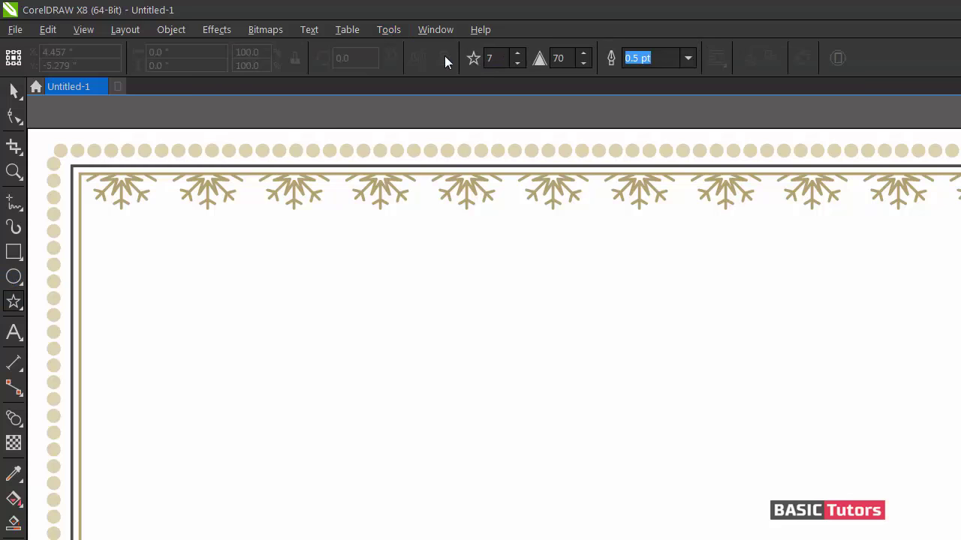
left_click(515, 64)
left_click_drag(272, 267, 317, 302)
left_click(15, 90)
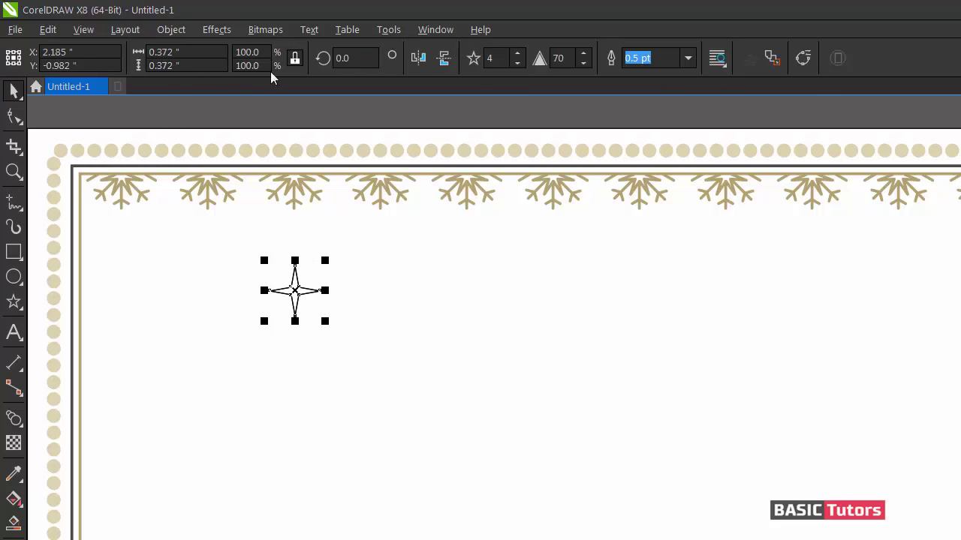
Overlay a copy of the four-point star rotated 45 degrees and scale that copy to 75%
left_click(352, 58)
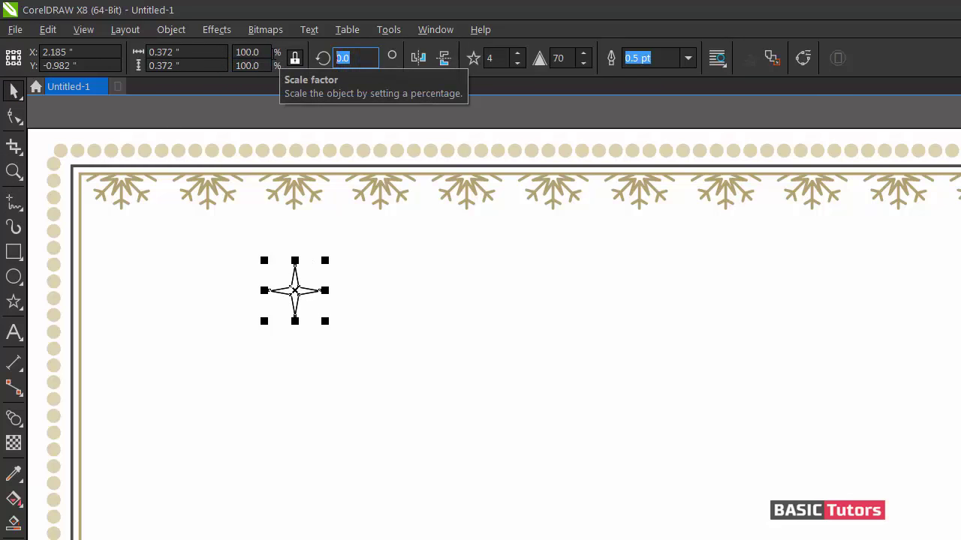
key("Return")
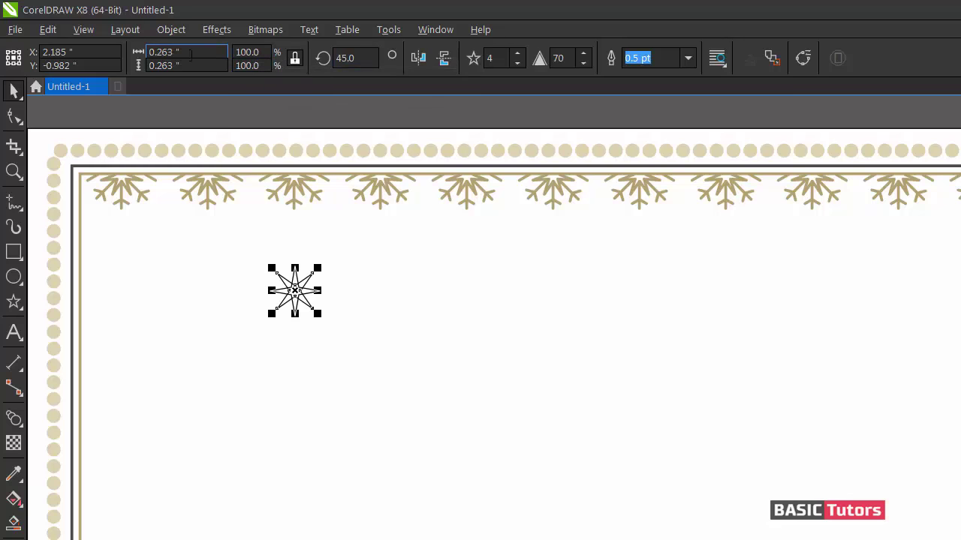
left_click(263, 52)
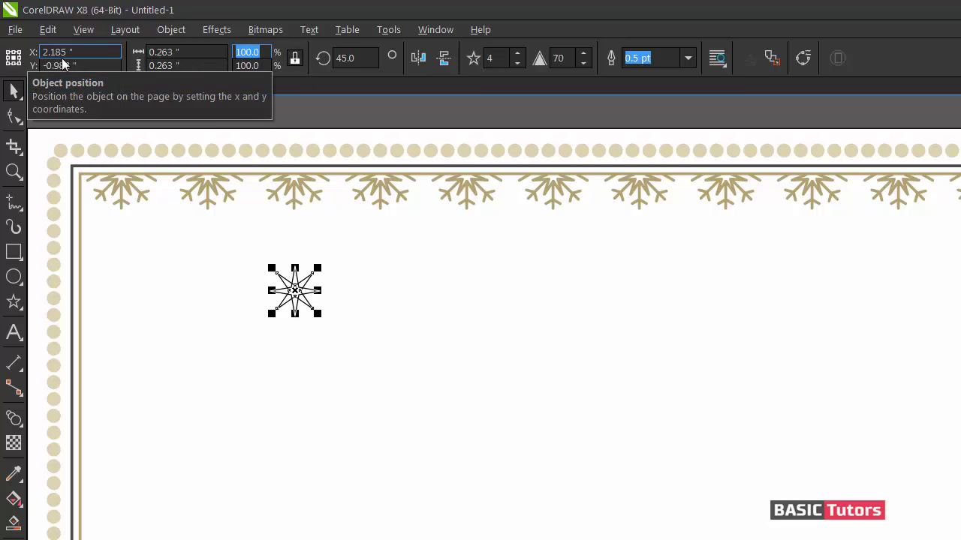
type("75")
key("Return")
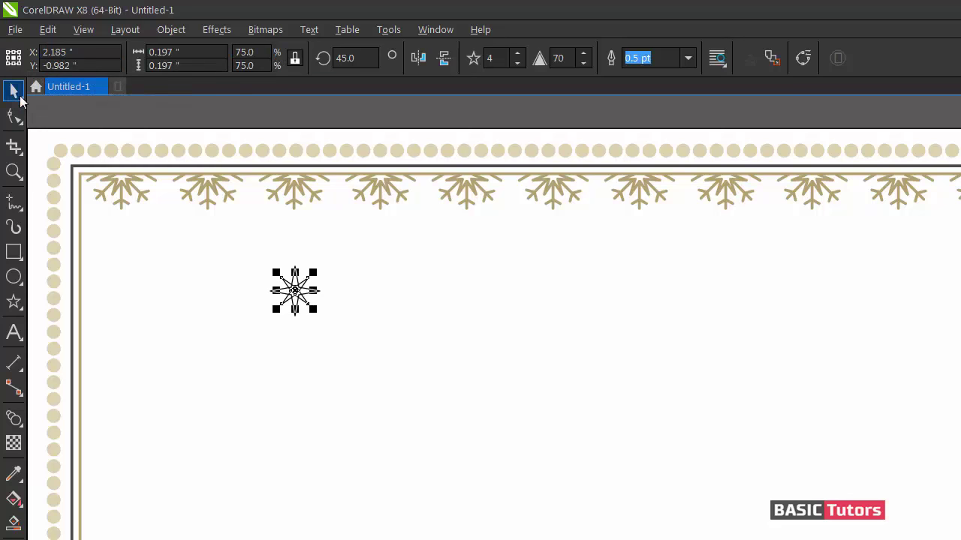
Weld the two overlapping stars into one shape and copy the border circles' outline and fill properties to it
left_click(280, 293, "shift")
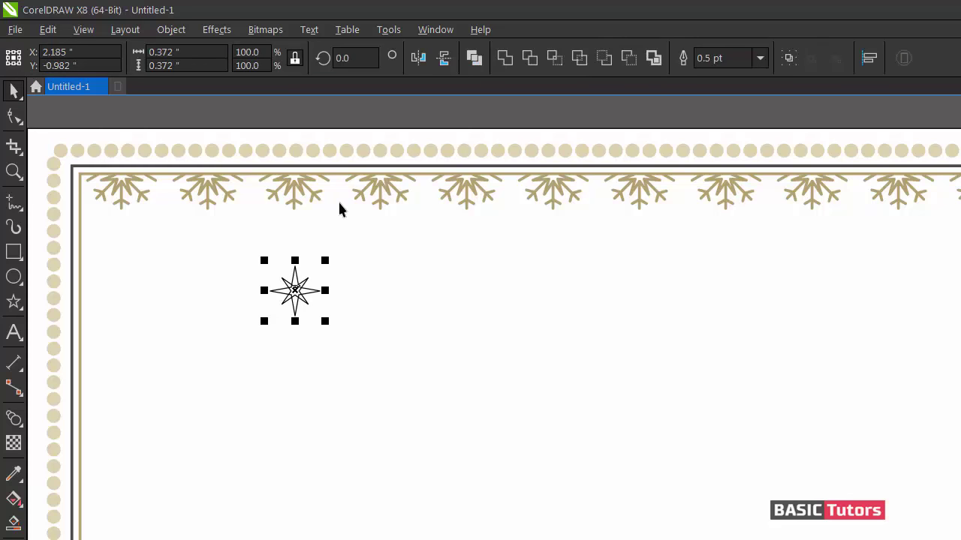
left_click(476, 58)
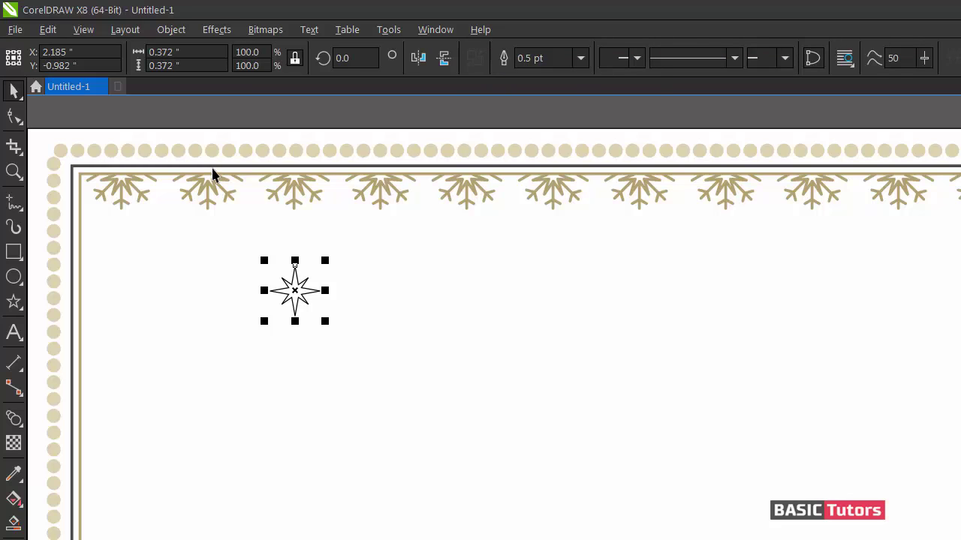
key("m")
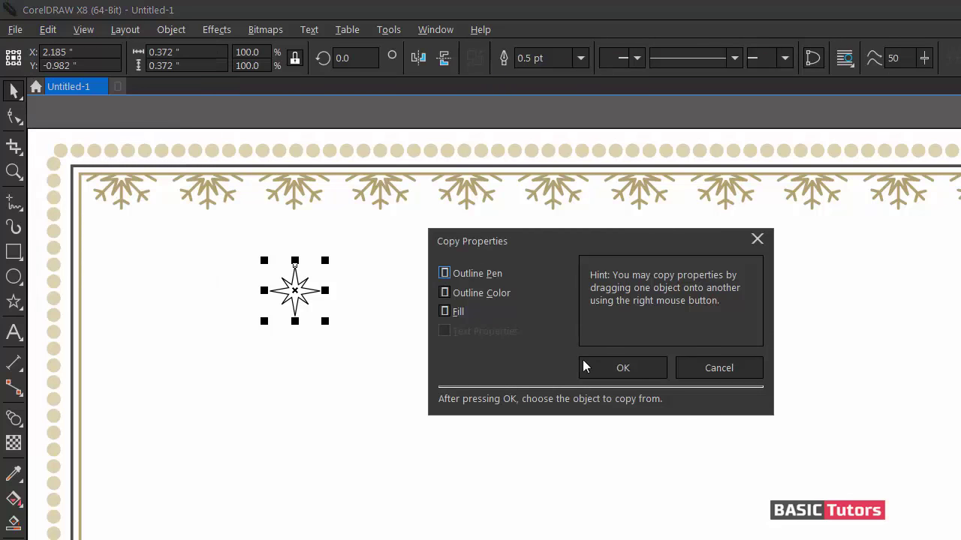
left_click(615, 368)
left_click(477, 156)
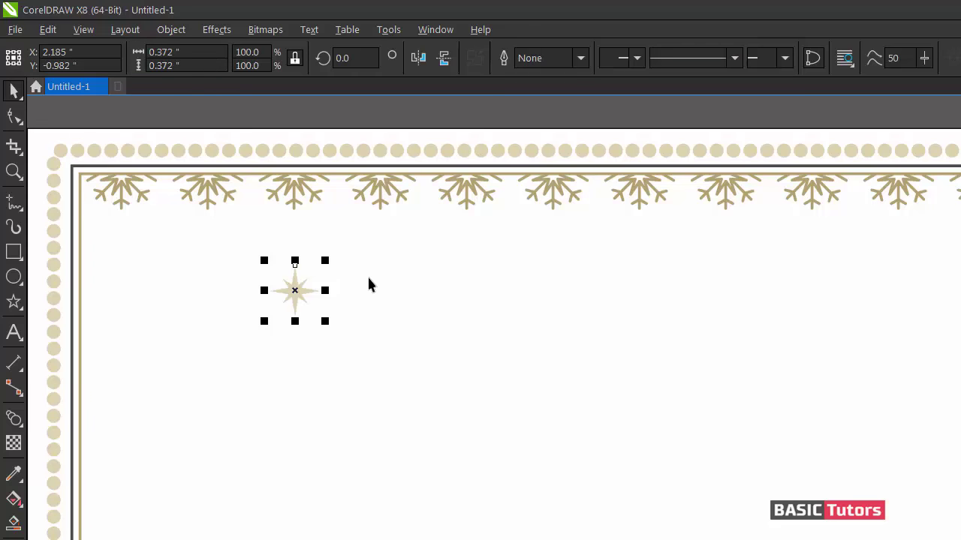
Shrink the welded star to about 0.19 inches and position it in the gap between the first two half-snowflakes
left_click_drag(325, 257, 184, 181)
left_click(194, 123)
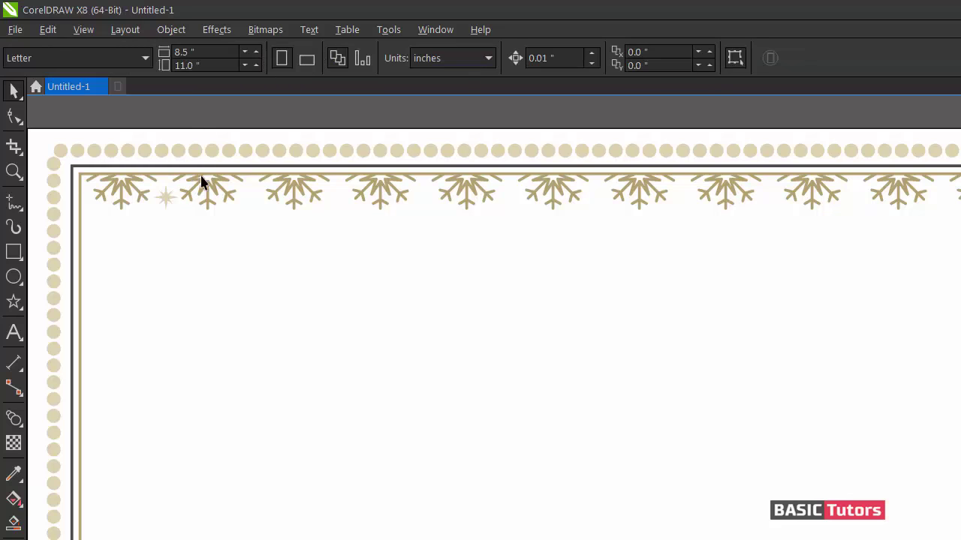
left_click(165, 196)
left_click_drag(165, 202, 165, 203)
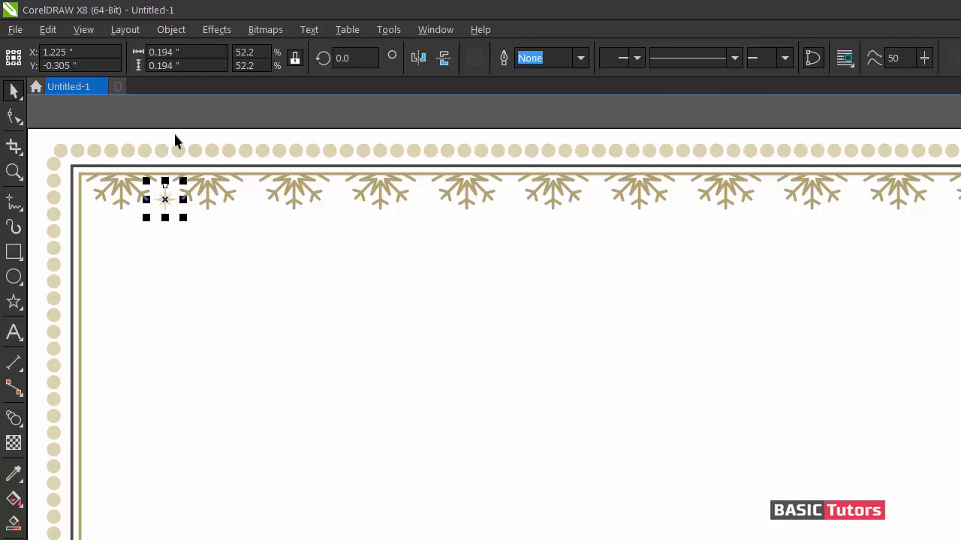
left_click(177, 126)
Copy the small star into the next gap and repeat the duplication through all remaining gaps in the ornament row
left_click(165, 201)
left_click_drag(165, 201, 252, 210)
key("ctrl+d")
key("ctrl+d")
key("ctrl+d")
key("ctrl+d")
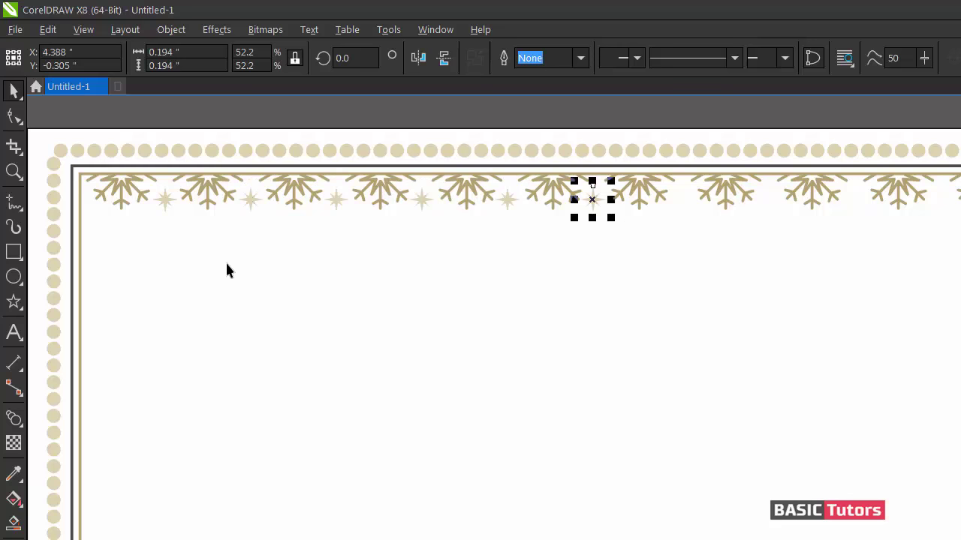
key("ctrl+d")
key("ctrl+d")
key("ctrl+d")
key("ctrl+d")
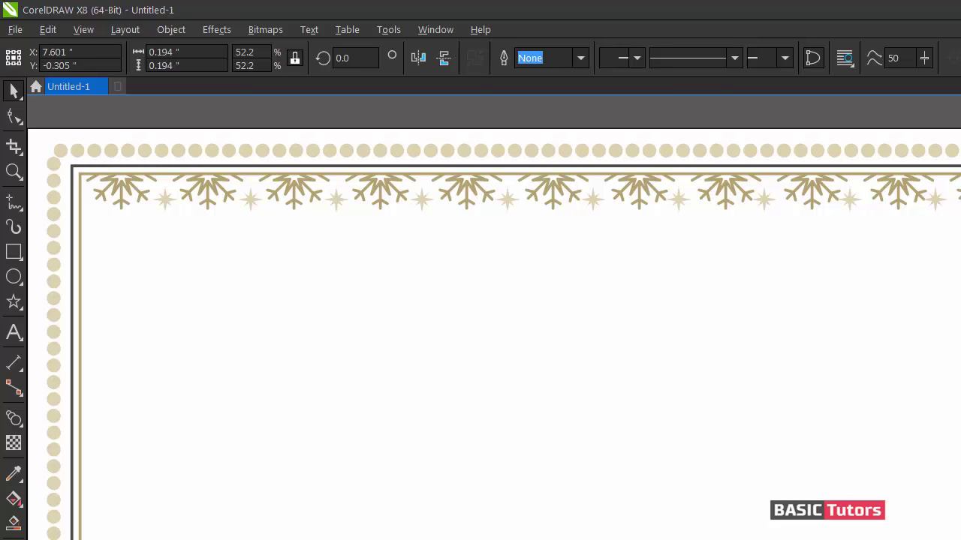
Distribute all the small stars evenly by their horizontal centers along the ornament row
left_click(855, 202, "shift")
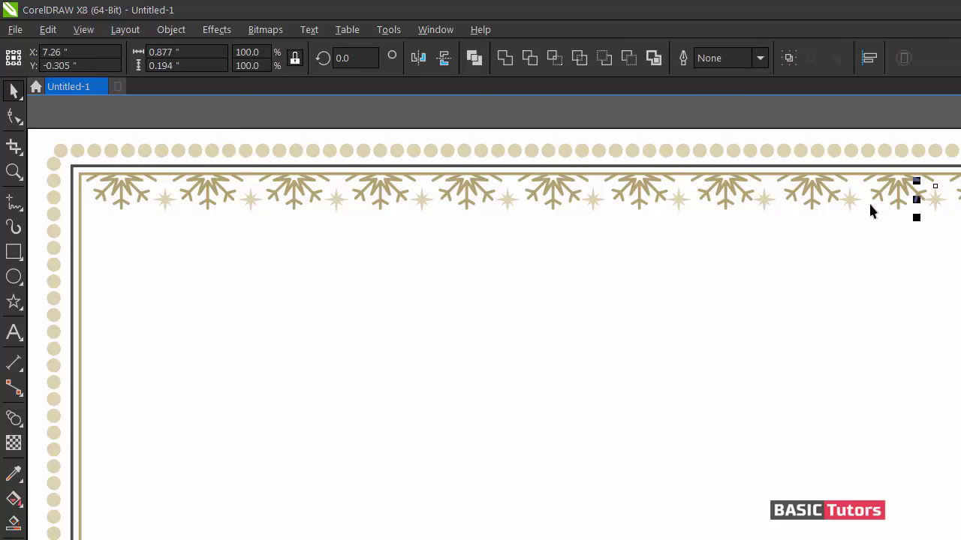
left_click(767, 202, "shift")
left_click(665, 202, "shift")
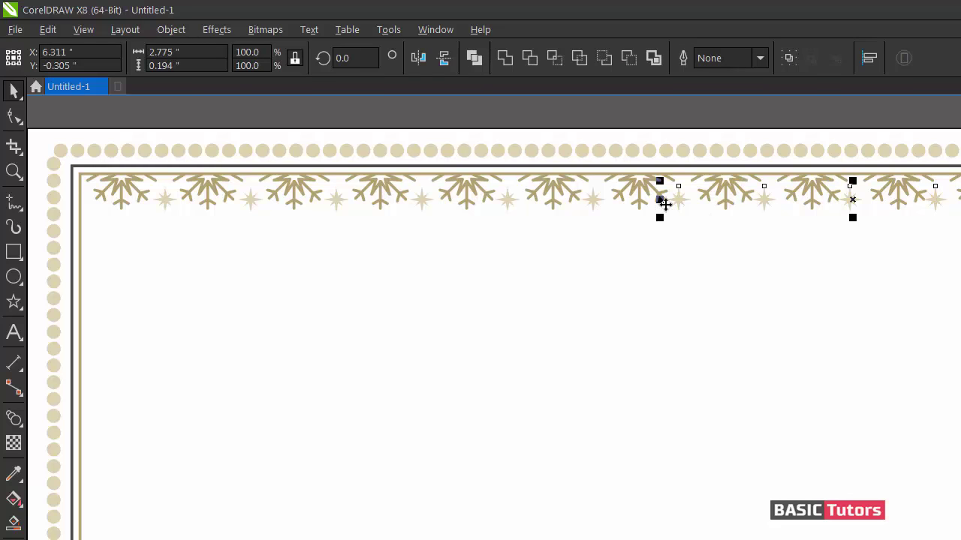
left_click(588, 206, "shift")
left_click(505, 198, "shift")
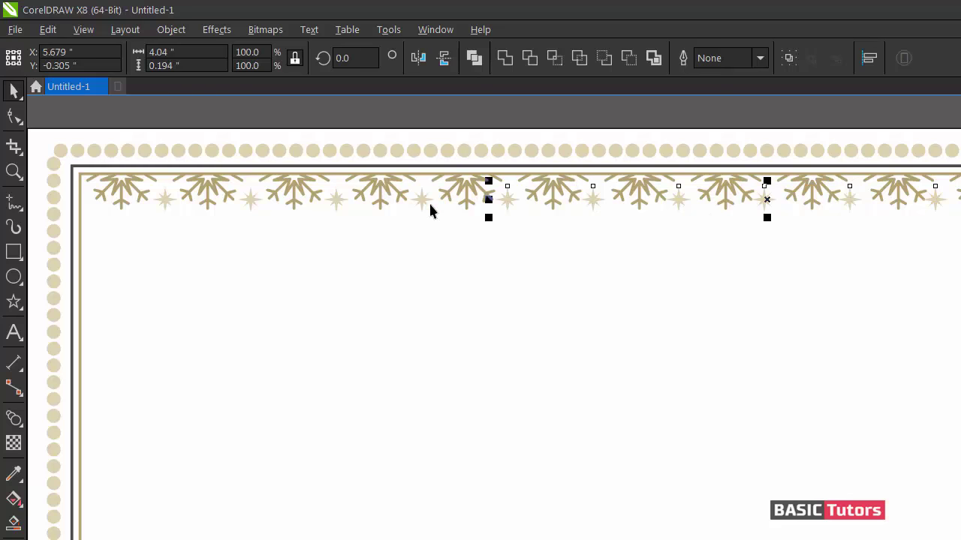
left_click(420, 201, "shift")
left_click(335, 202, "shift")
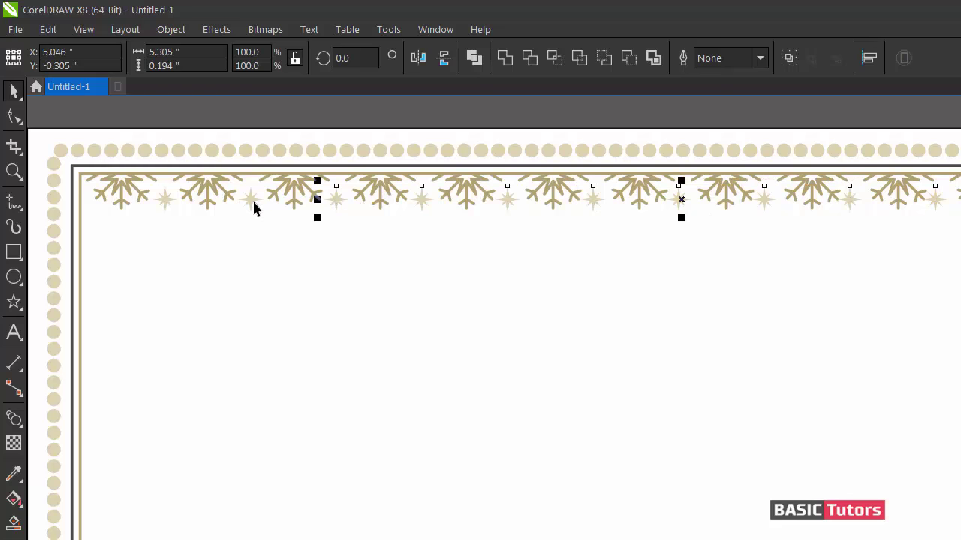
left_click(252, 201, "shift")
left_click(162, 201, "shift")
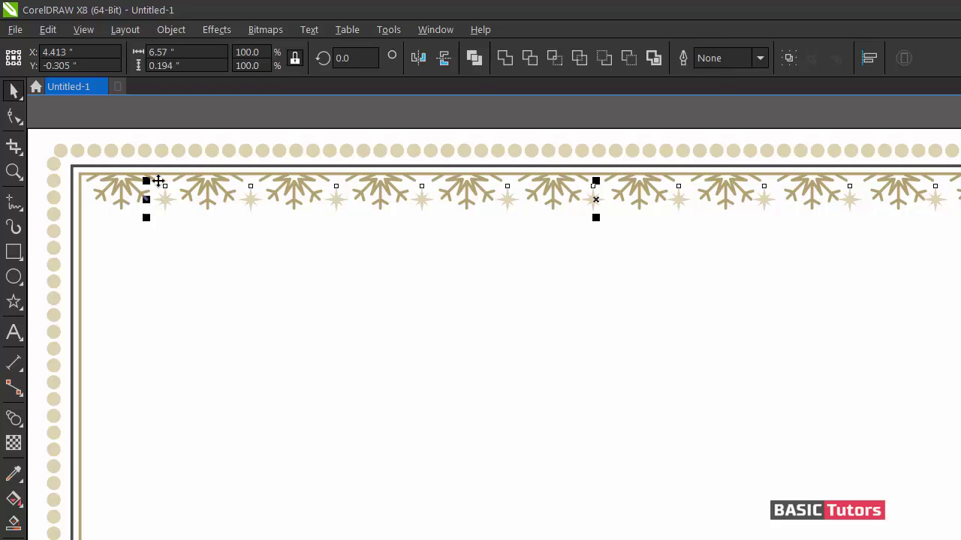
left_click(171, 30)
mouse_move(244, 210)
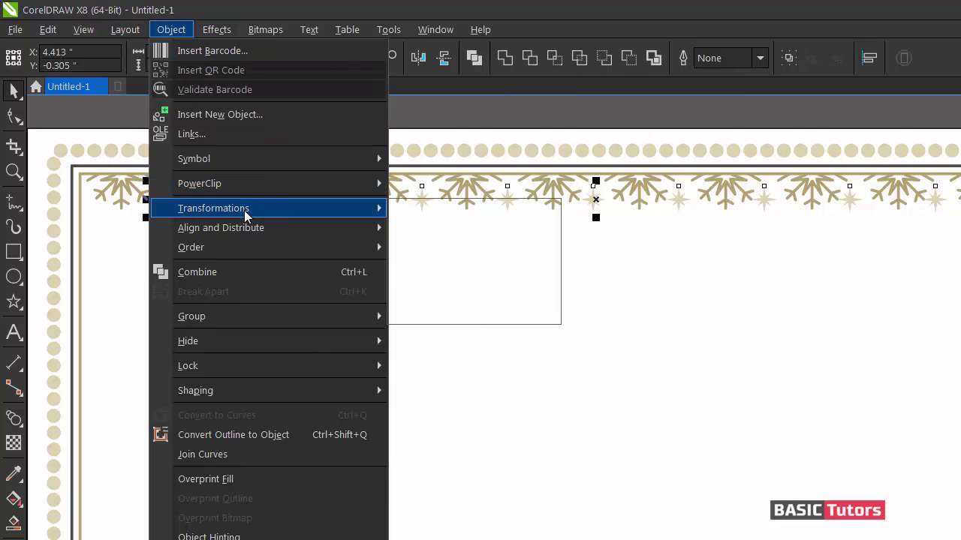
mouse_move(247, 228)
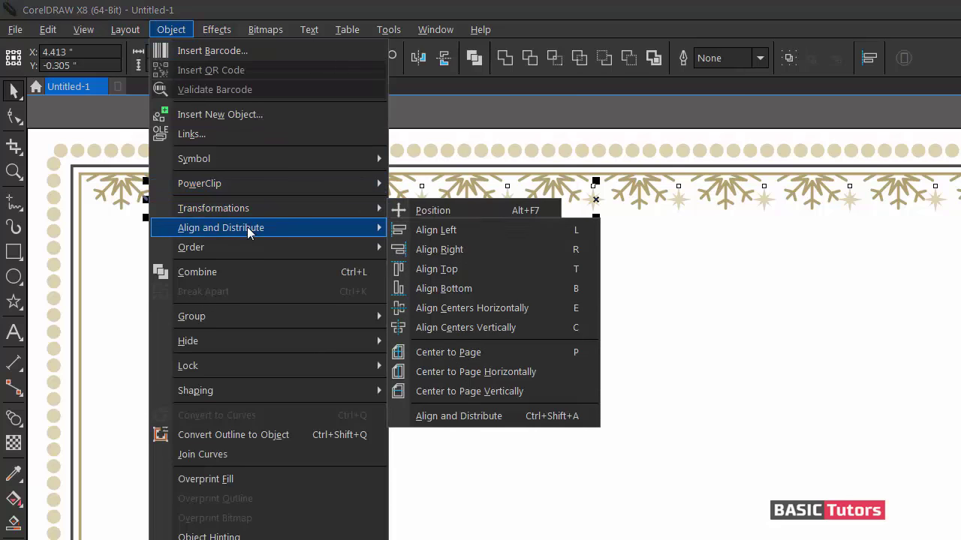
left_click(459, 417)
left_click(768, 166)
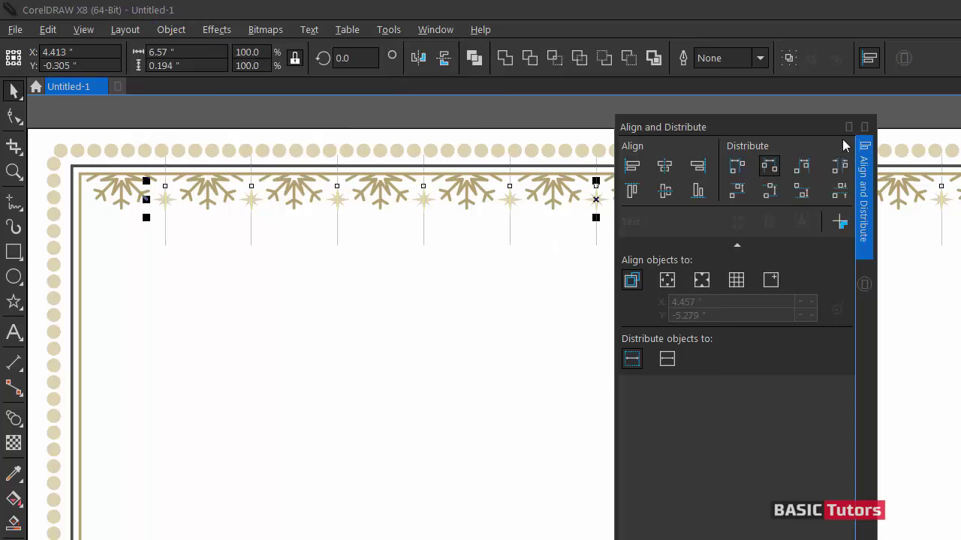
left_click(865, 127)
left_click(430, 123)
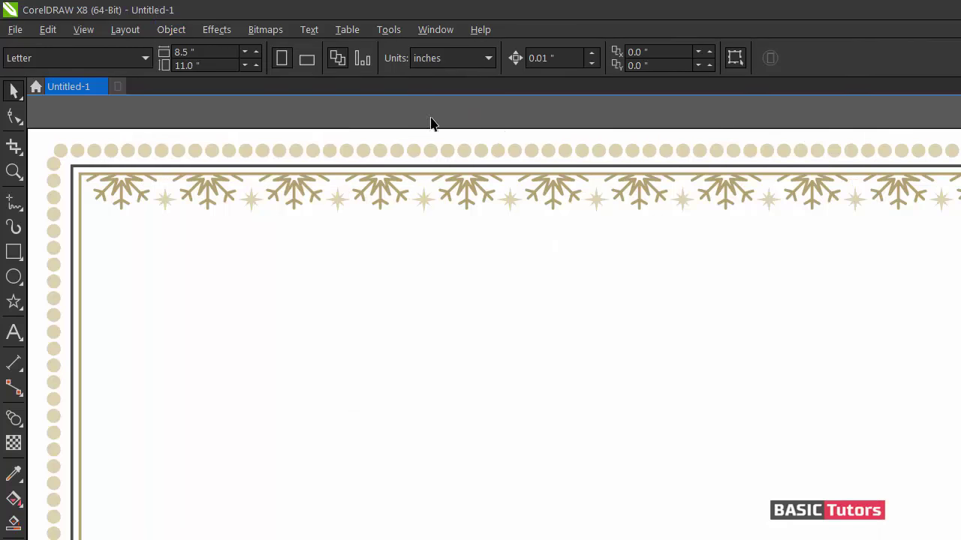
Group the upper row of half-snowflakes and stars and centre the group horizontally within the inner frame
scroll(81, 139, "down", 1)
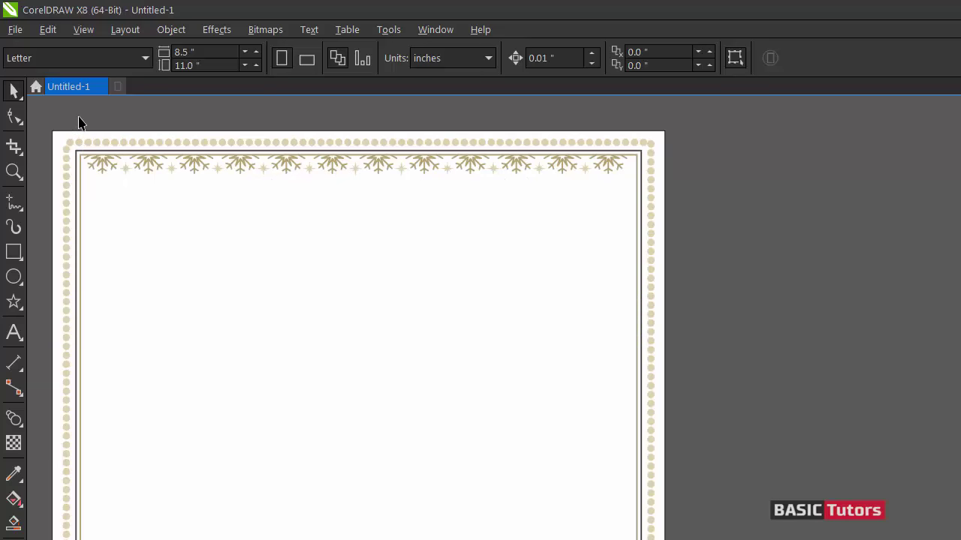
left_click_drag(78, 116, 233, 193)
left_click_drag(610, 172, 634, 182)
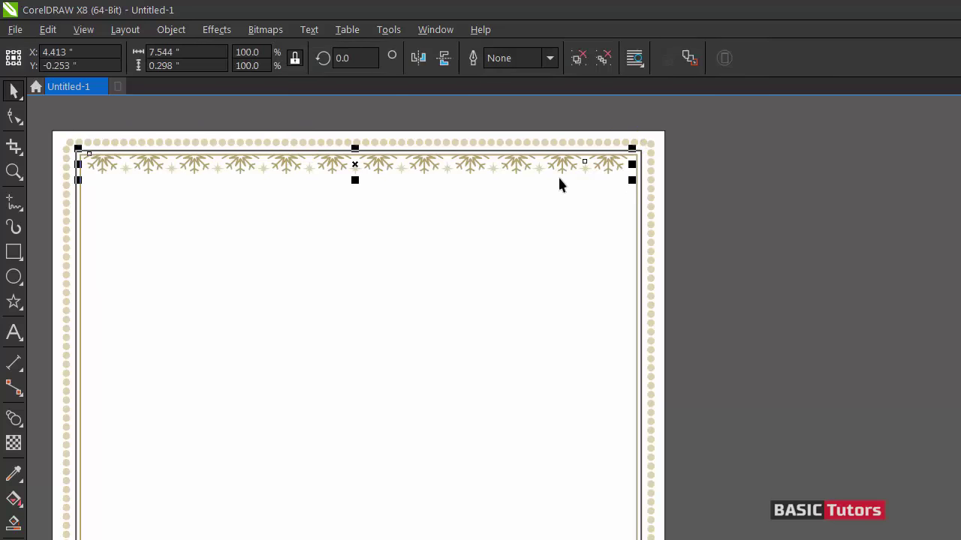
left_click(355, 166, "ctrl")
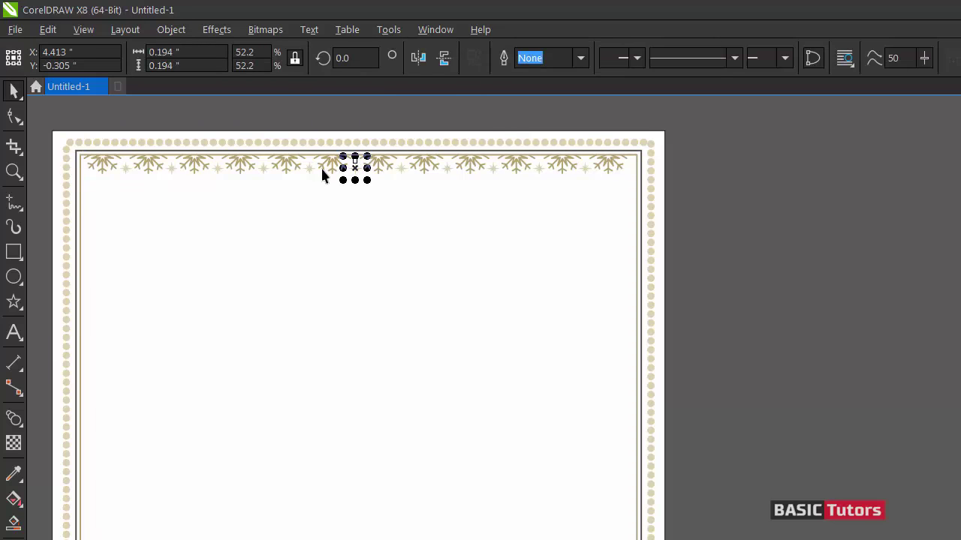
left_click(321, 165)
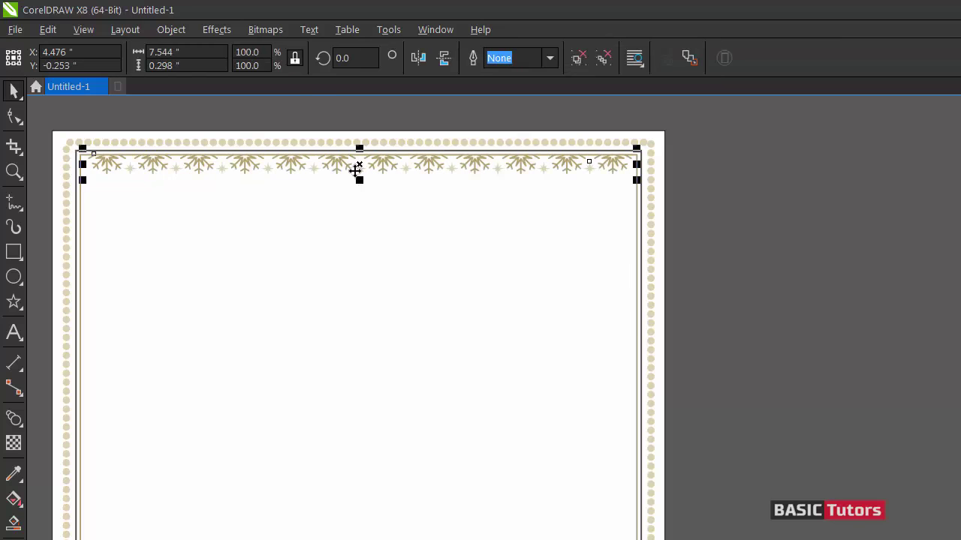
left_click(692, 172)
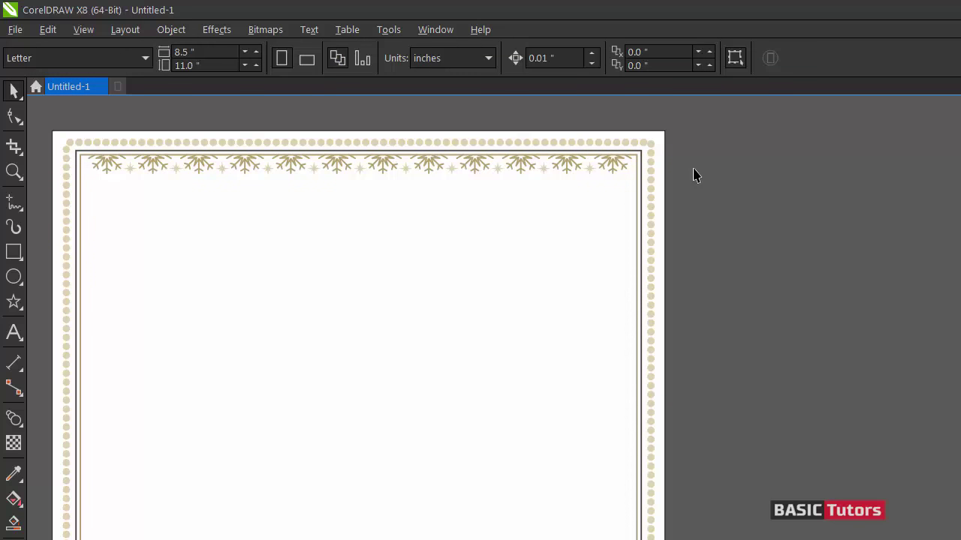
Nudge the upper ornament group slightly left, duplicate it and mirror the copy vertically
scroll(693, 175, "down", 2)
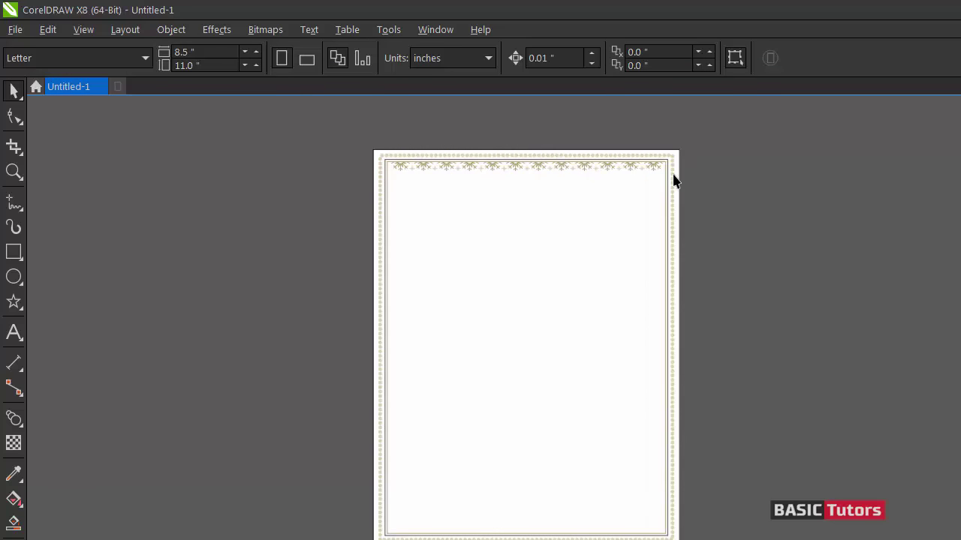
left_click(601, 173)
key("Left")
key("Left")
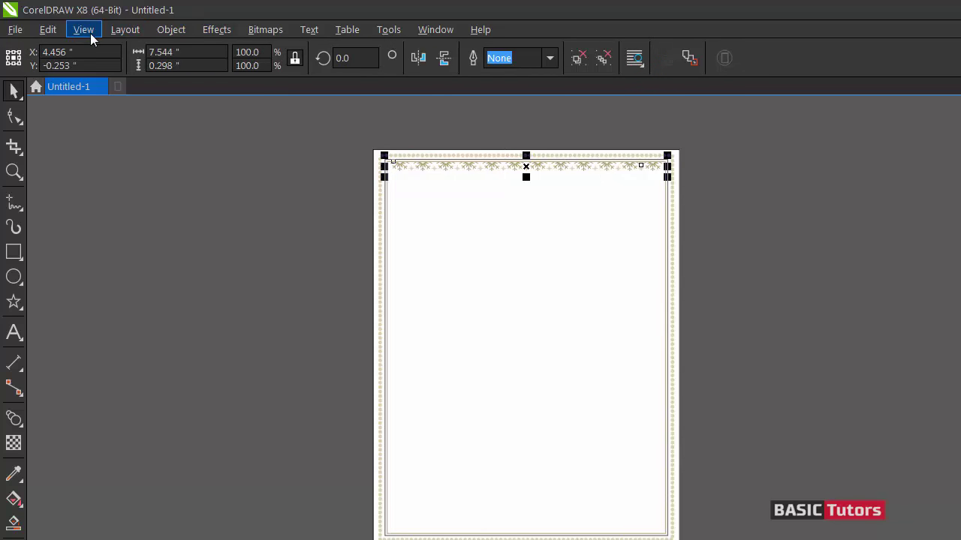
left_click(54, 33)
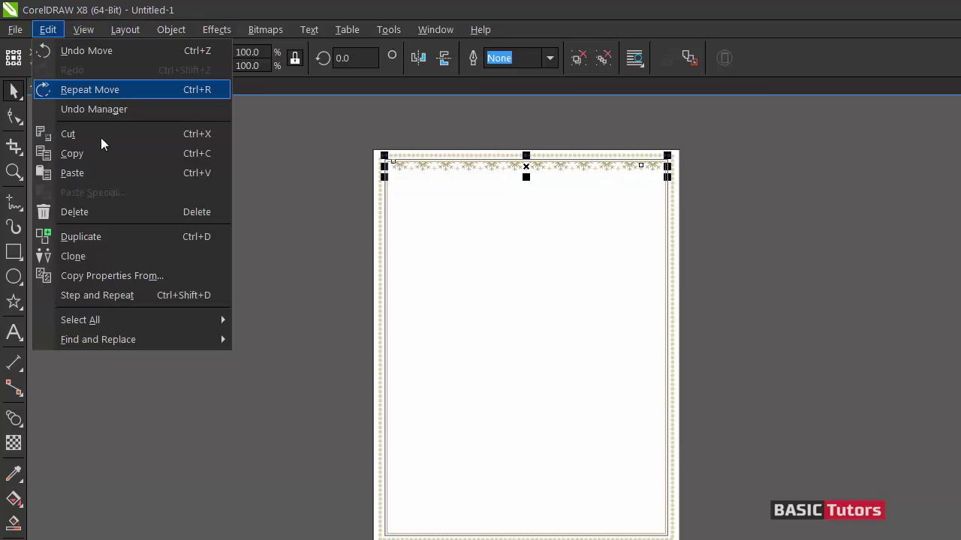
left_click(88, 237)
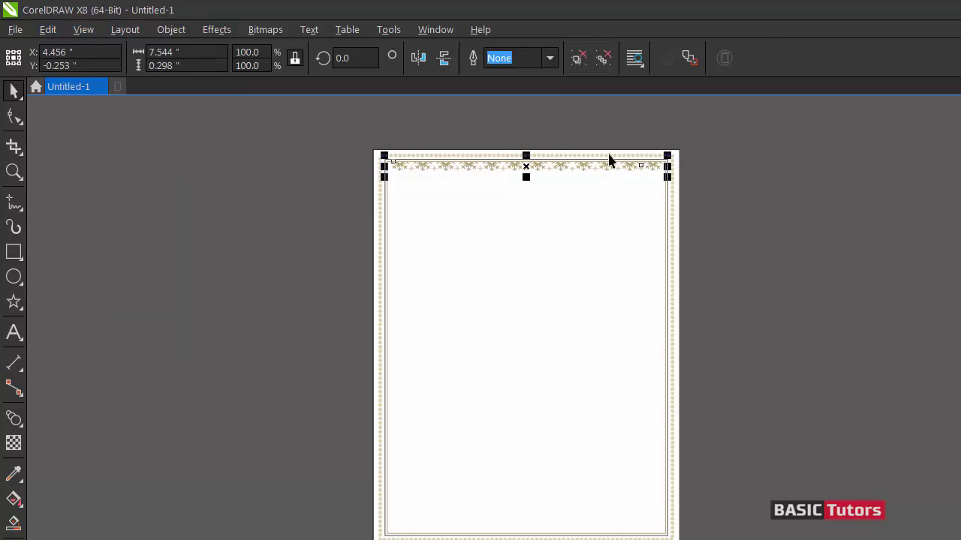
left_click(444, 58)
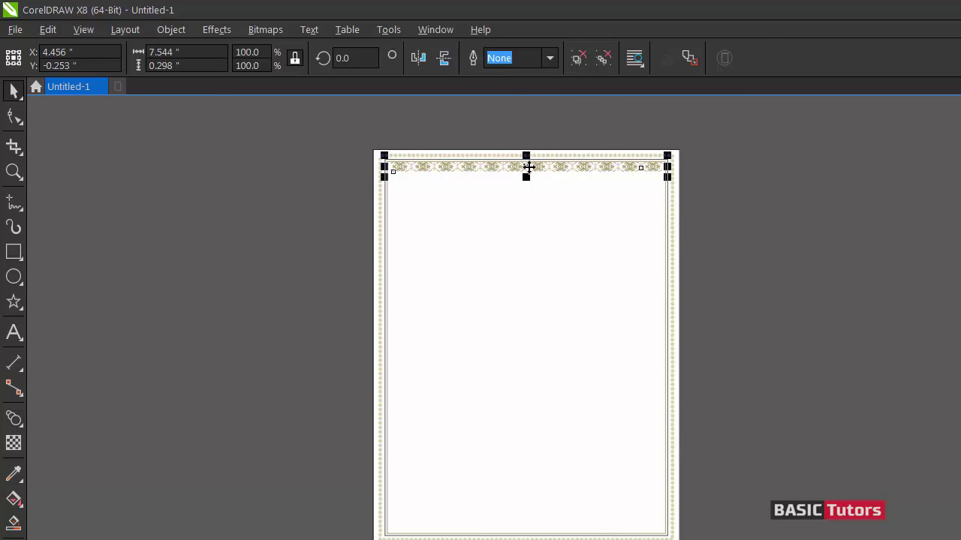
Align the mirrored ornament row to the bottom of the inner frame and raise it to sit just inside the frame line
left_click(475, 536, "shift")
key("b")
key("shift+F4")
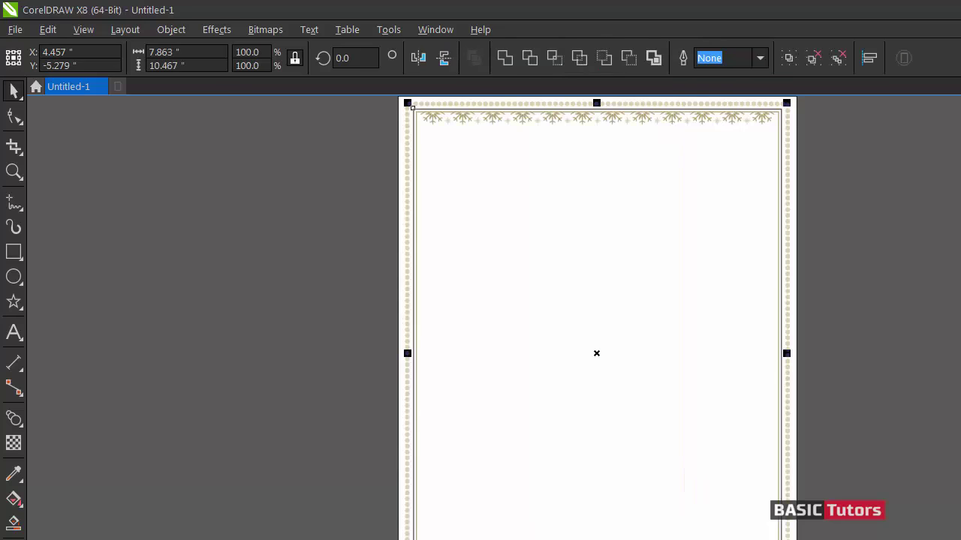
scroll(596, 317, "down", 3)
key("F2")
left_click_drag(604, 444, 435, 349)
left_click(493, 305)
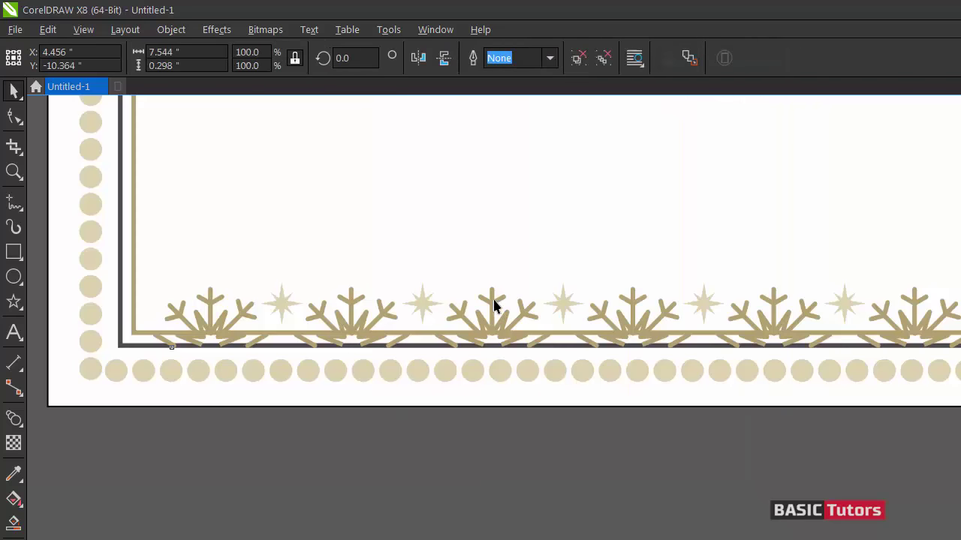
left_click_drag(768, 322, 768, 310)
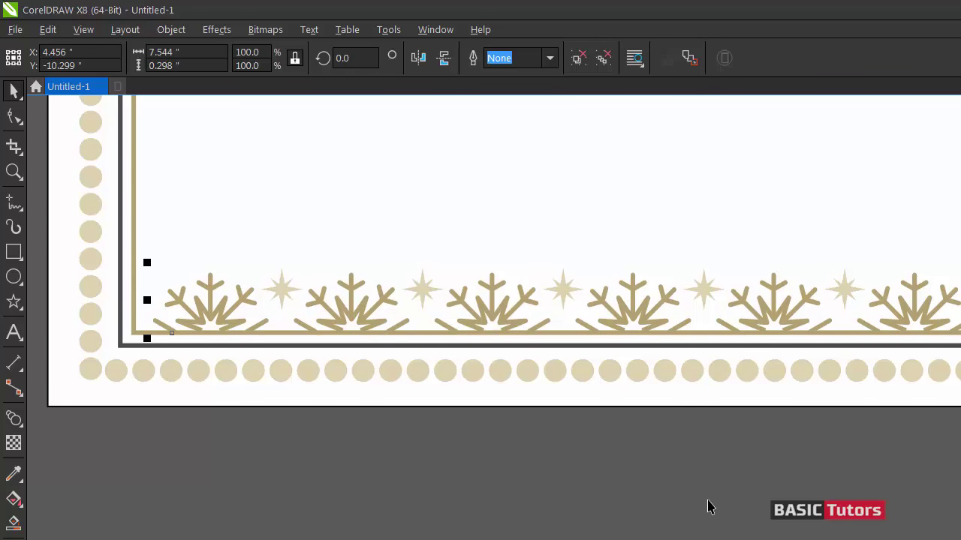
left_click(708, 501)
scroll(708, 500, "down", 1)
scroll(597, 355, "right", 3)
scroll(597, 354, "down", 2)
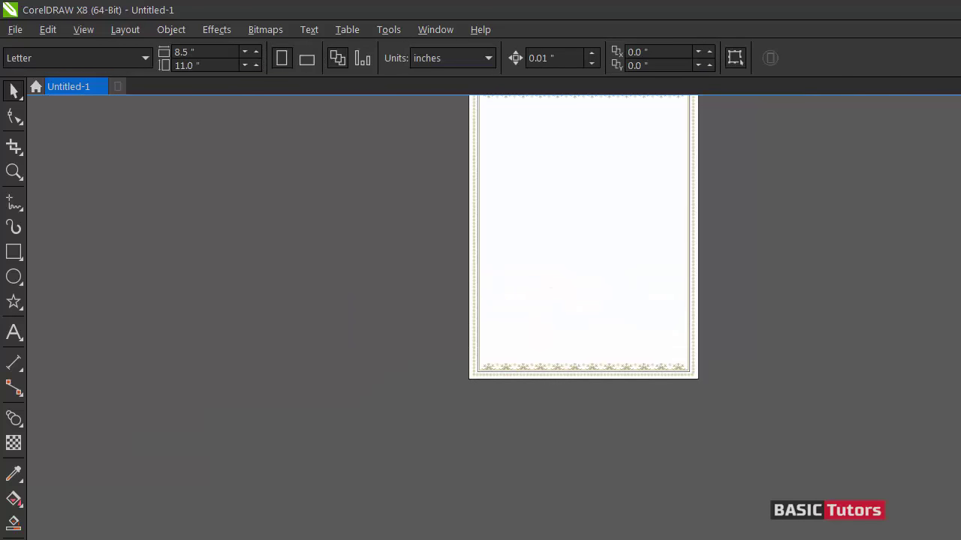
Make a copy of the upper ornament row rotated by 90 degrees
scroll(643, 303, "up", 2)
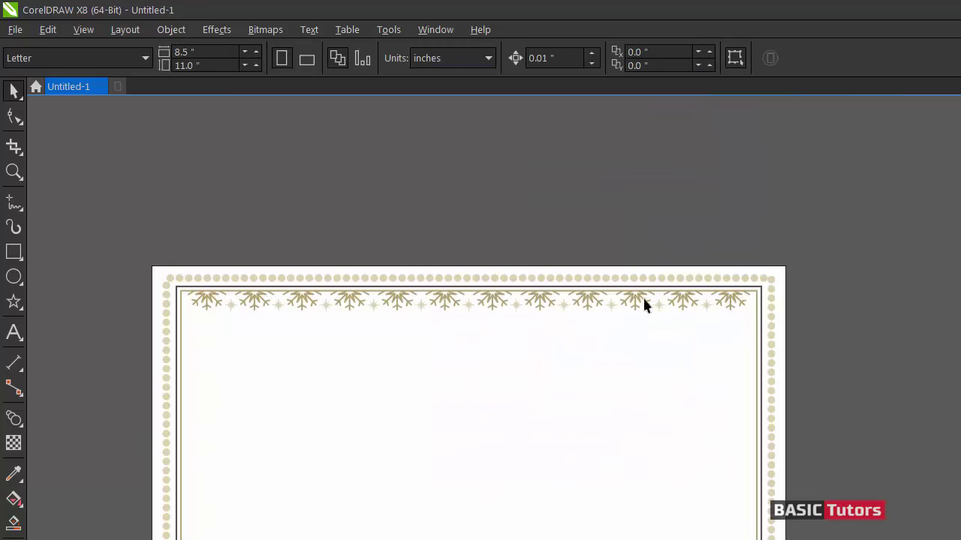
left_click(591, 303)
double_click(347, 58)
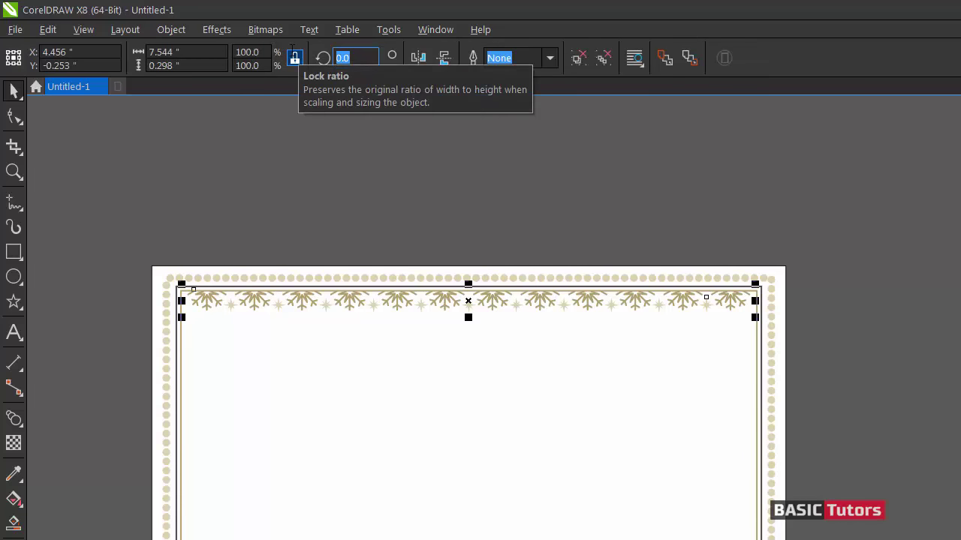
type("90")
key("Return")
Place the rotated ornament row along the inner frame's left edge, starting just below the upper row
left_click_drag(468, 183, 145, 459)
key("Down")
key("Down")
key("Down")
key("Down")
key("Down")
key("Down")
key("Down")
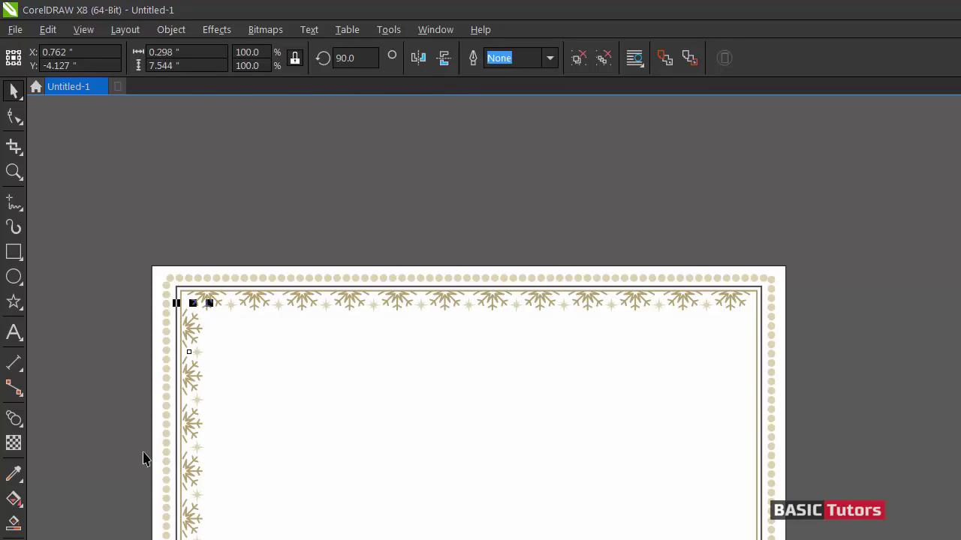
key("Left")
left_click(398, 249)
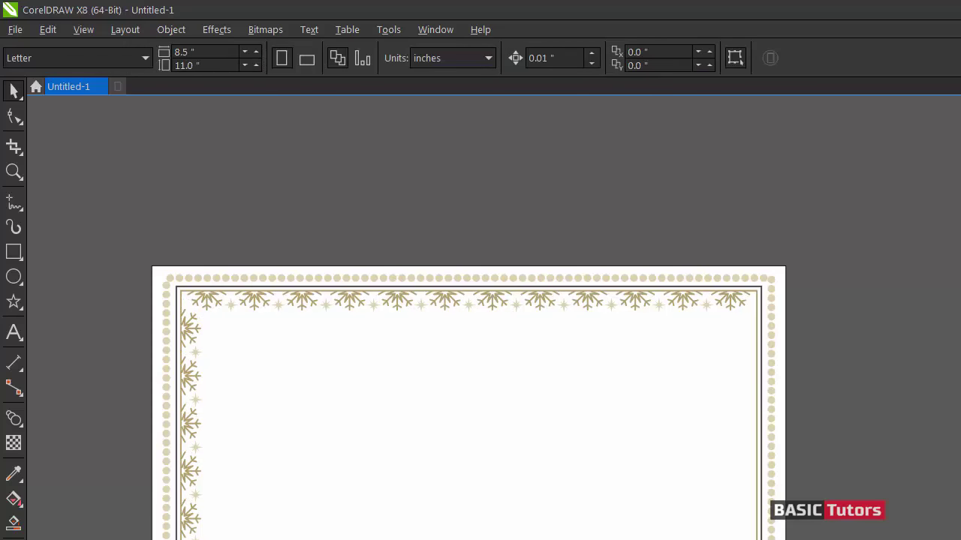
Copy the vertical ornament row downward to continue the page's left side and ungroup the ornaments
scroll(468, 338, "down", 7)
left_click(191, 309)
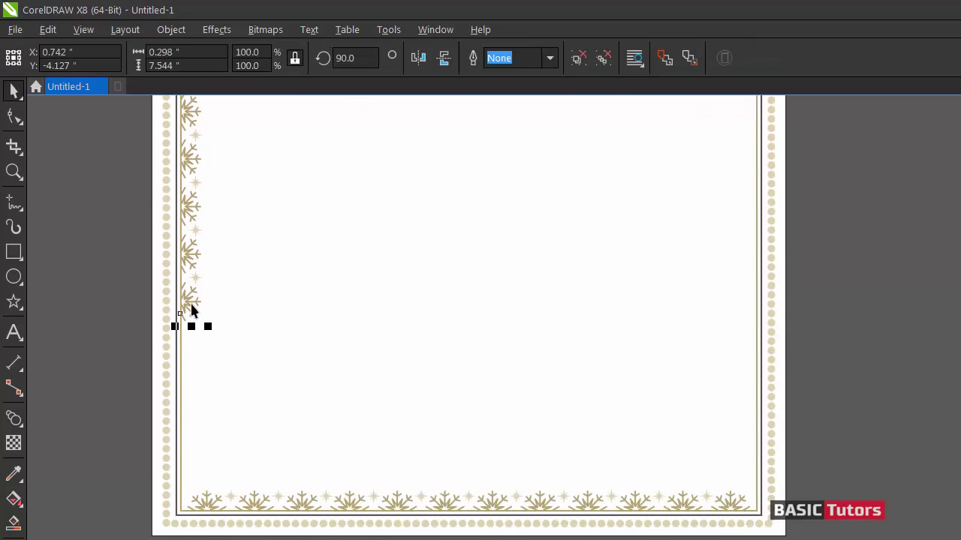
scroll(468, 315, "down", 1)
left_click_drag(187, 282, 189, 539)
right_click(188, 539)
left_click_drag(189, 227, 188, 448)
left_click_drag(183, 297, 184, 386)
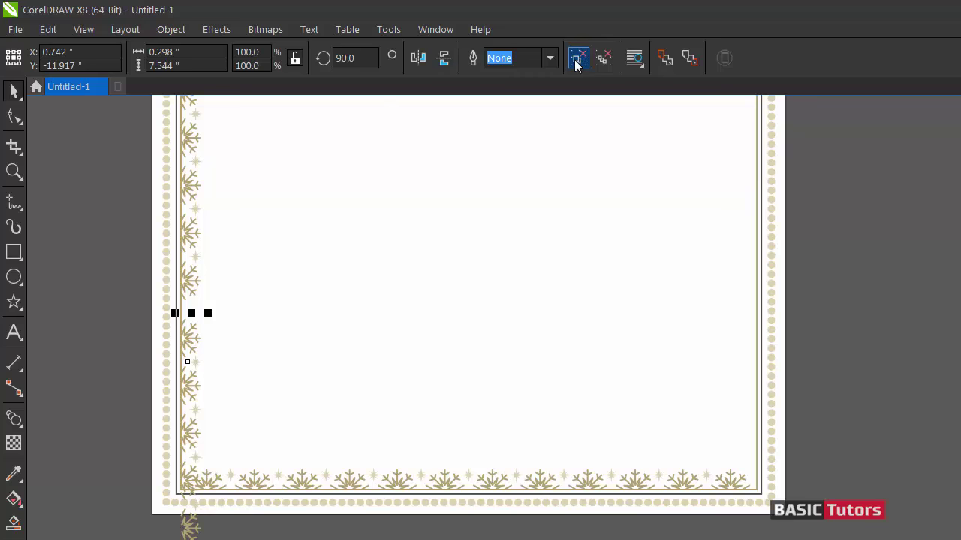
left_click(103, 320)
left_click(185, 337)
key("Delete")
key("ctrl+z")
left_click(205, 440)
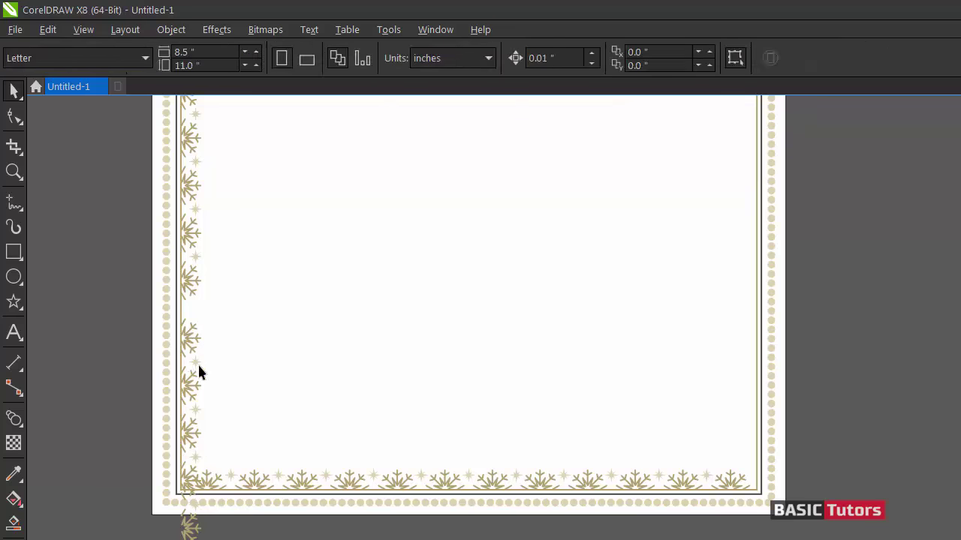
left_click_drag(187, 386, 263, 370)
key("ctrl+z")
left_click(194, 279)
key("Delete")
key("ctrl+z")
left_click(803, 286)
Copy a small star into the empty gap where the two vertical ornament rows meet
left_click(198, 362)
left_click_drag(198, 363, 199, 308)
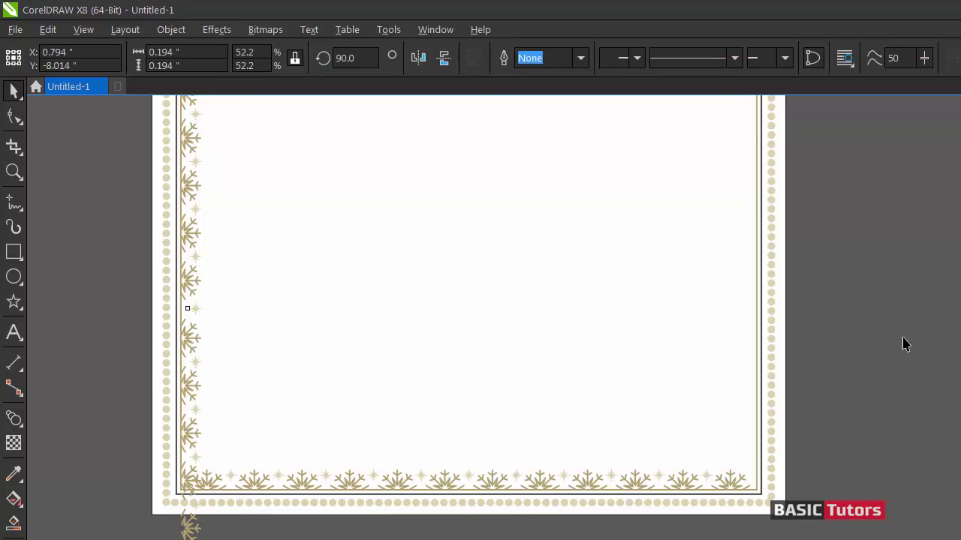
left_click(903, 342)
Delete the left column's surplus ornaments near the lower-left corner and below the page
left_click(195, 457)
key("Delete")
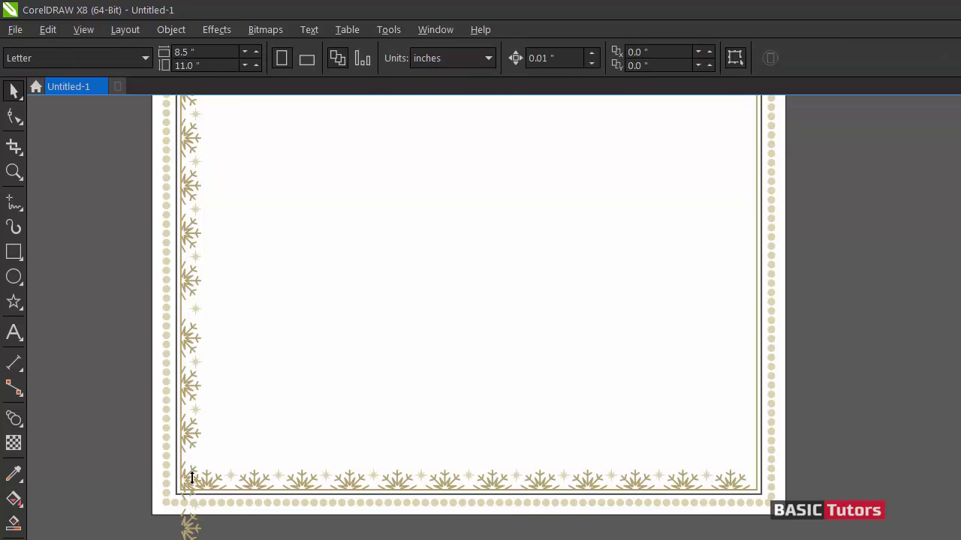
scroll(215, 497, "down", 2)
scroll(332, 528, "down", 2)
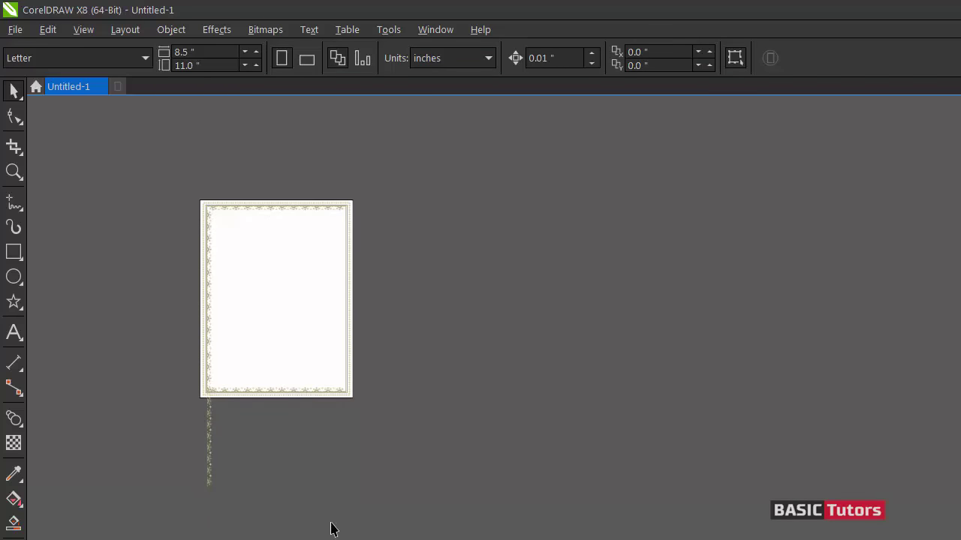
left_click_drag(317, 519, 311, 450)
key("Delete")
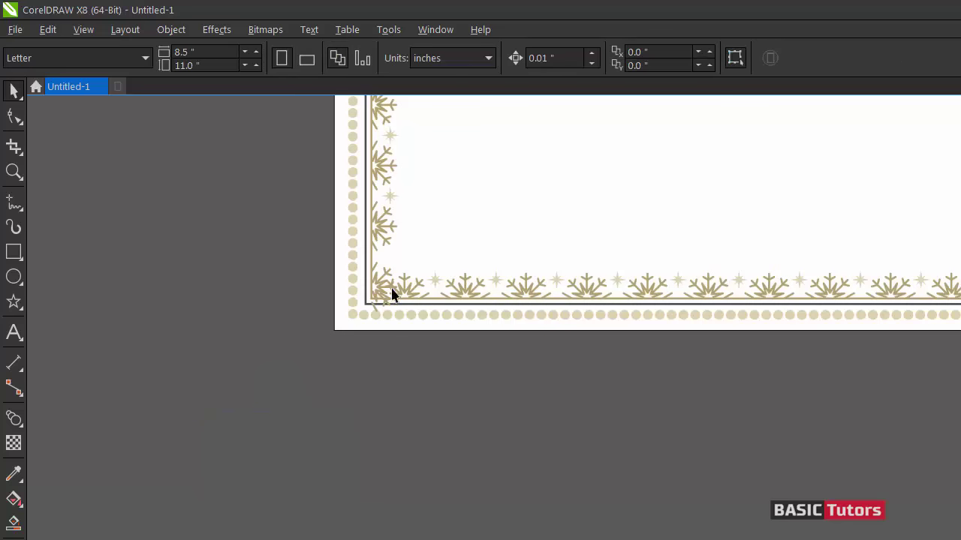
left_click(388, 288)
key("Delete")
Group the complete left ornament column and move it down slightly to a Y position of -5.28 inches
scroll(381, 274, "down", 2)
scroll(381, 278, "up", 5)
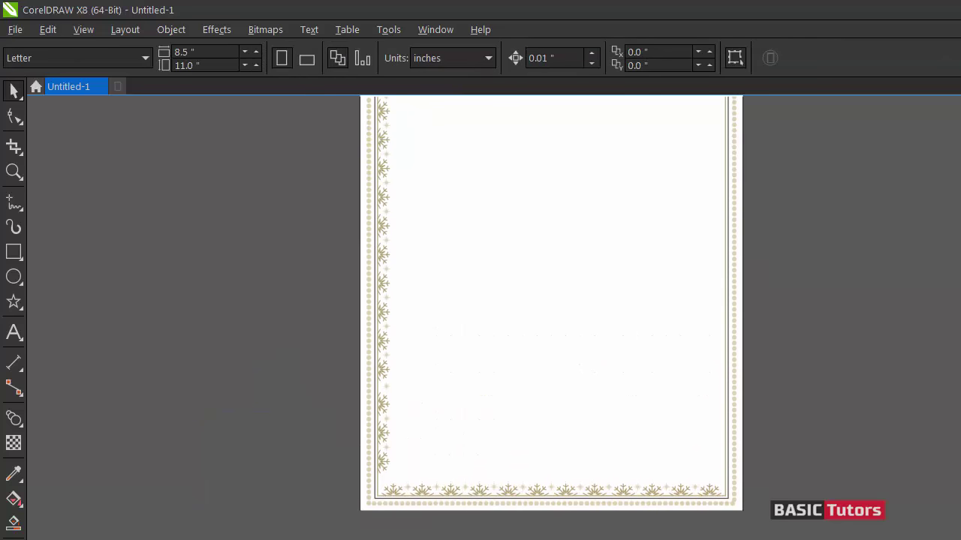
left_click_drag(322, 133, 423, 518)
key("ctrl+g")
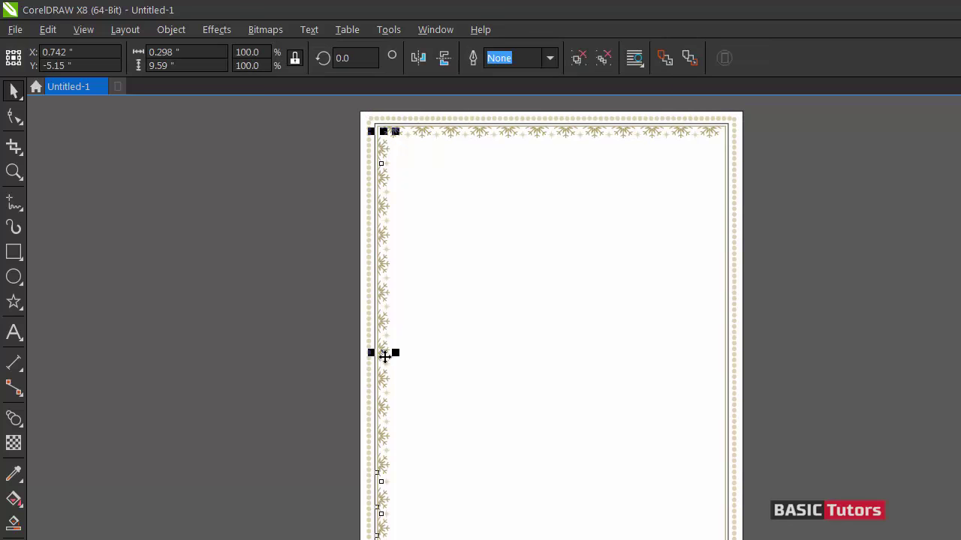
left_click_drag(384, 355, 384, 362)
key("Up")
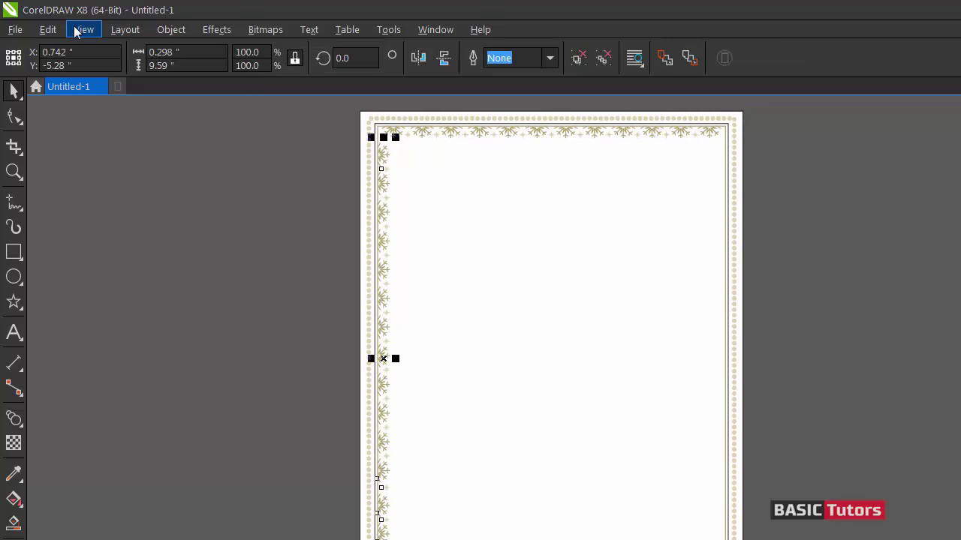
Duplicate the left ornament column and mirror the copy horizontally
scroll(550, 317, "down", 3)
scroll(323, 315, "right", 3)
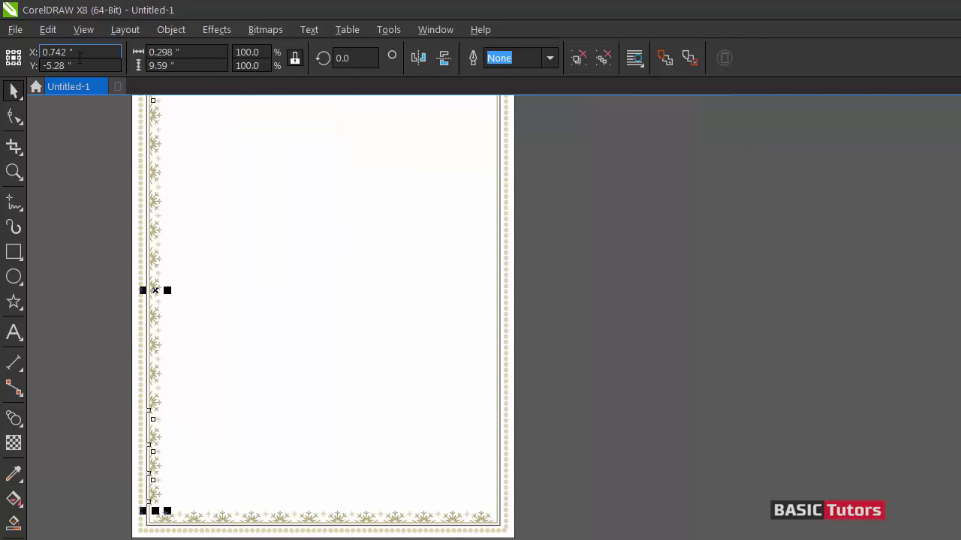
left_click(47, 29)
left_click(75, 232)
left_click(417, 58)
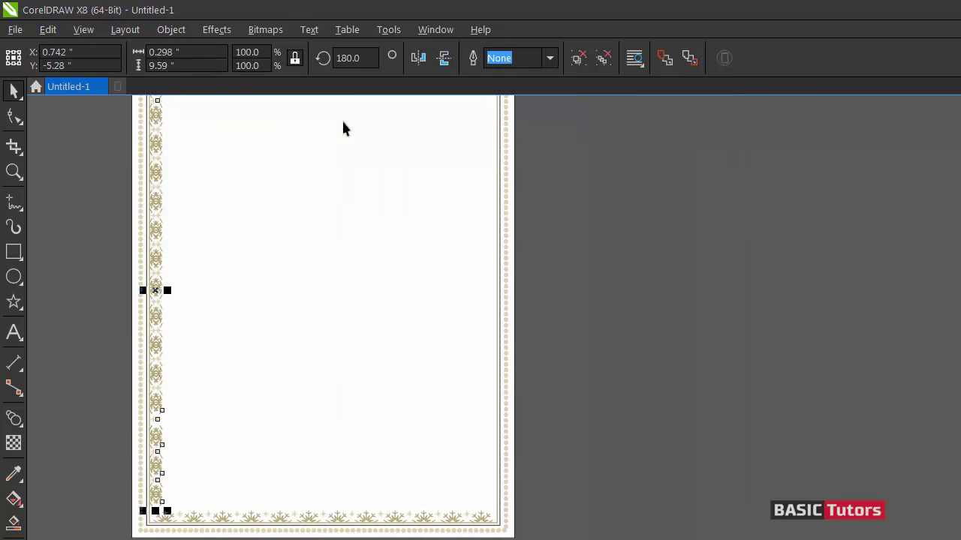
Align the mirrored ornament column with the inner frame's right edge
left_click(497, 209, "shift")
key("r")
left_click(539, 229)
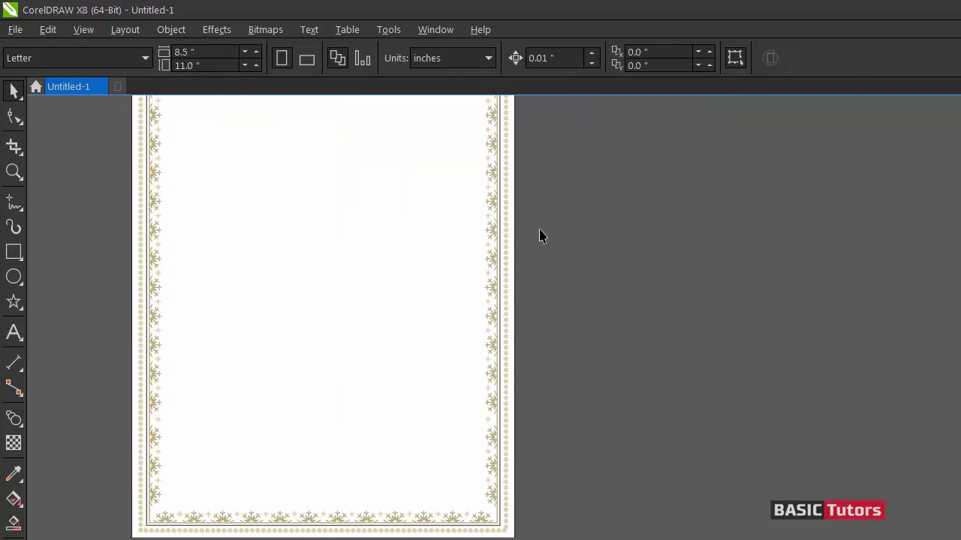
scroll(480, 248, "up", 3)
left_click(701, 292)
scroll(699, 284, "down", 3)
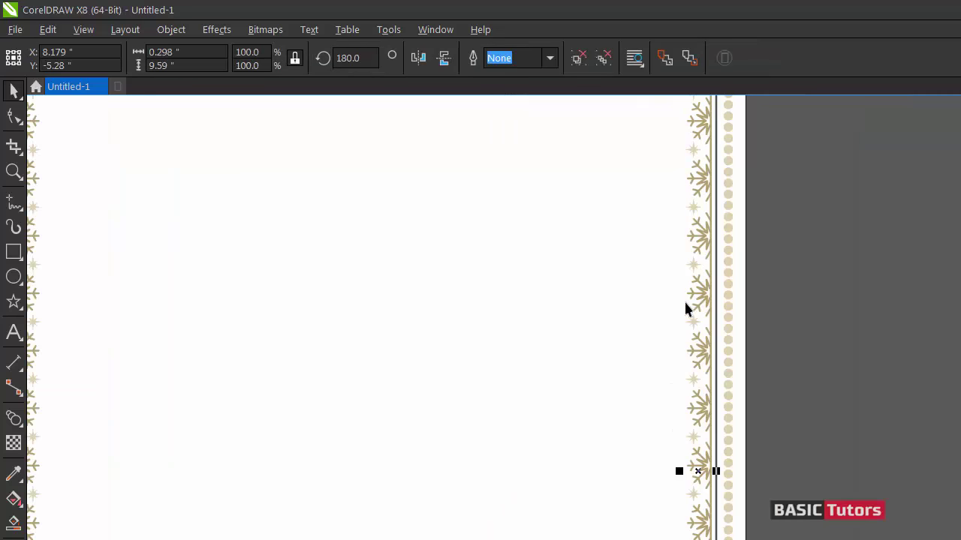
left_click(794, 293)
Give the page's background rectangle a uniform black fill
scroll(794, 293, "down", 3)
scroll(578, 315, "right", 3)
scroll(480, 315, "down", 2)
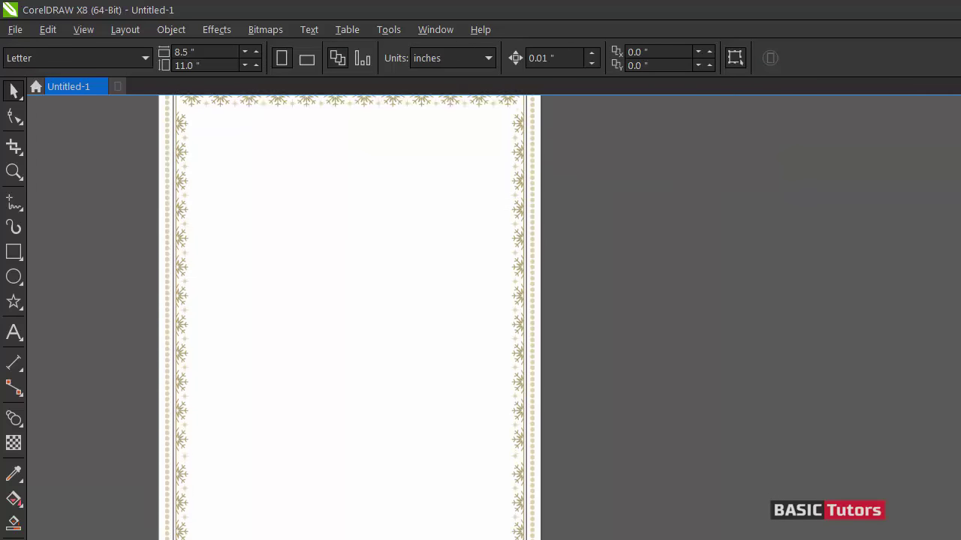
scroll(480, 315, "up", 1)
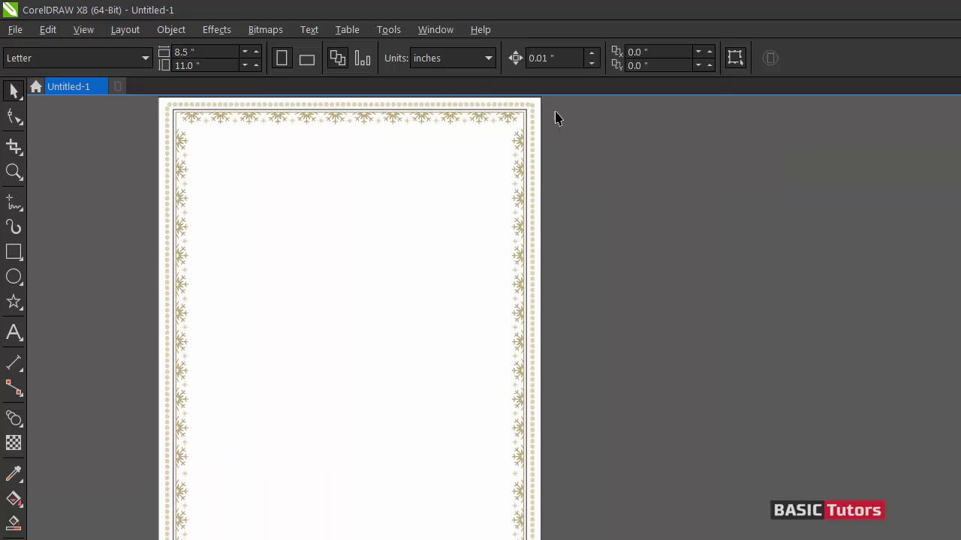
left_click(539, 106)
left_click(13, 498)
left_click(38, 58)
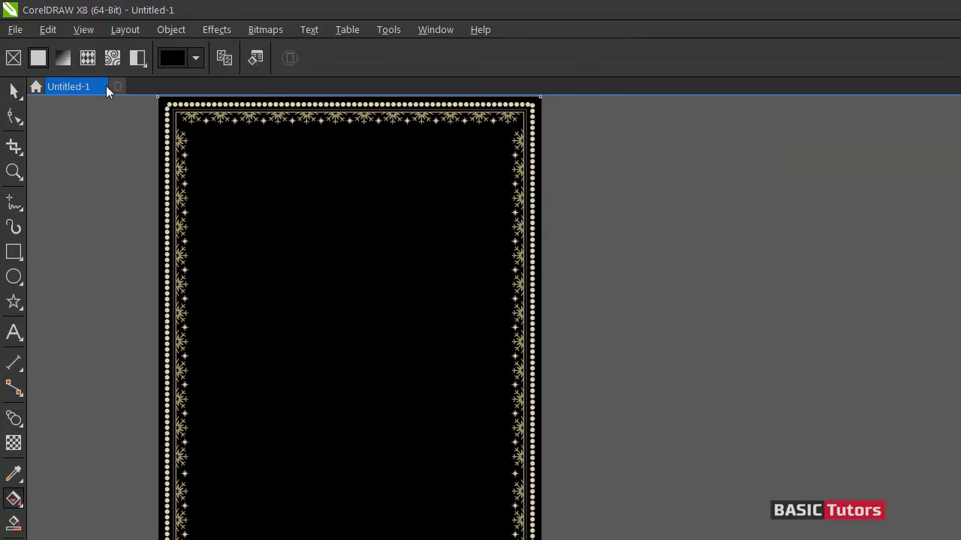
Switch the background rectangle's fill to the CMYK model and set it to C 55, M 56, Y 48, K 77
left_click(169, 60)
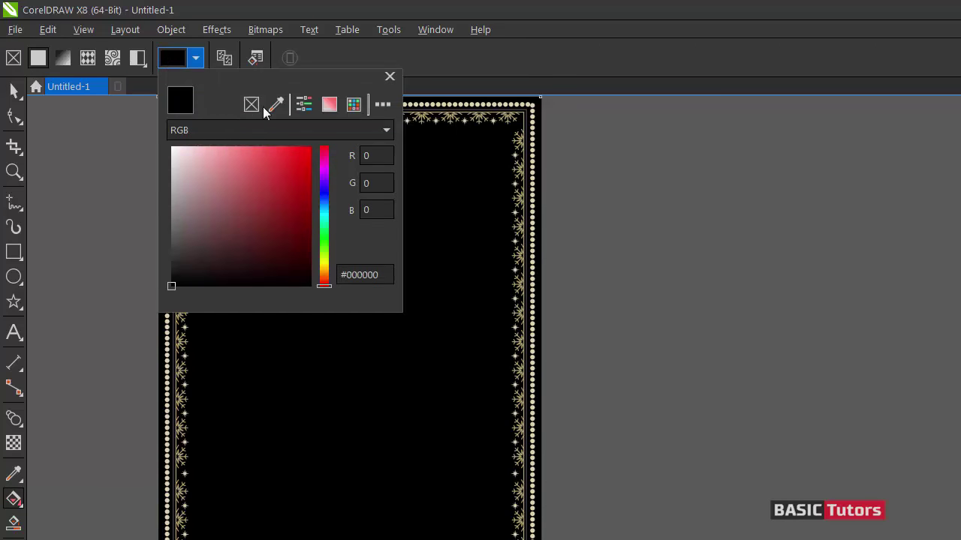
left_click(314, 133)
left_click(206, 159)
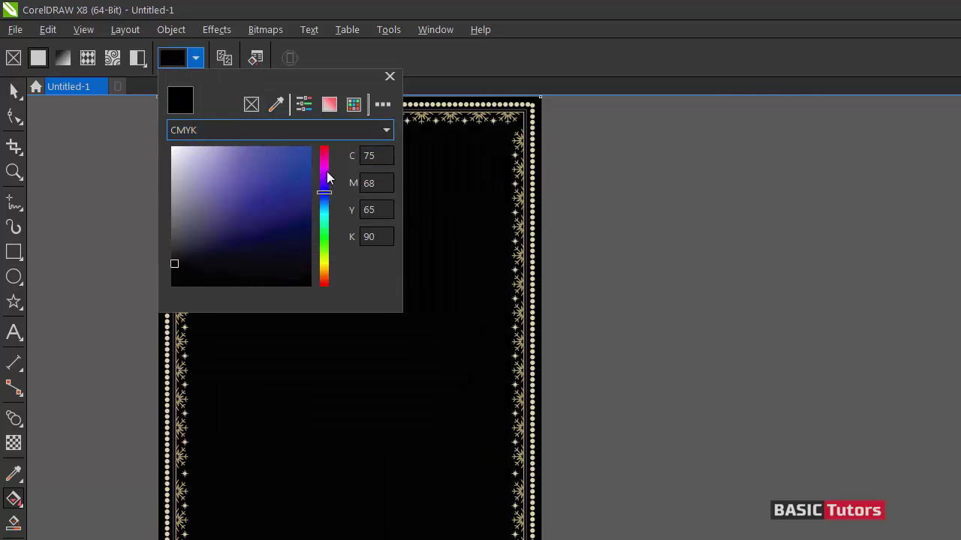
key("Tab")
type("55")
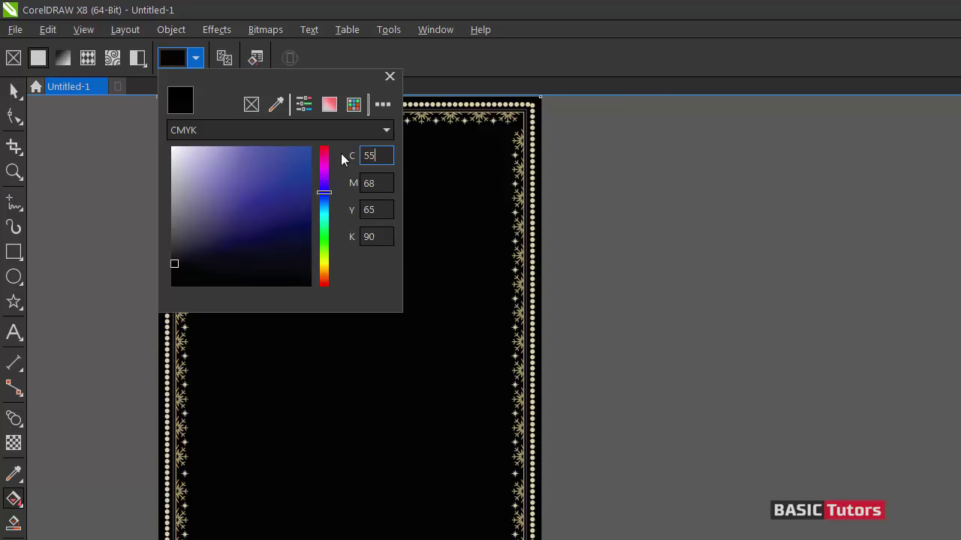
key("Tab")
type("56")
key("Tab")
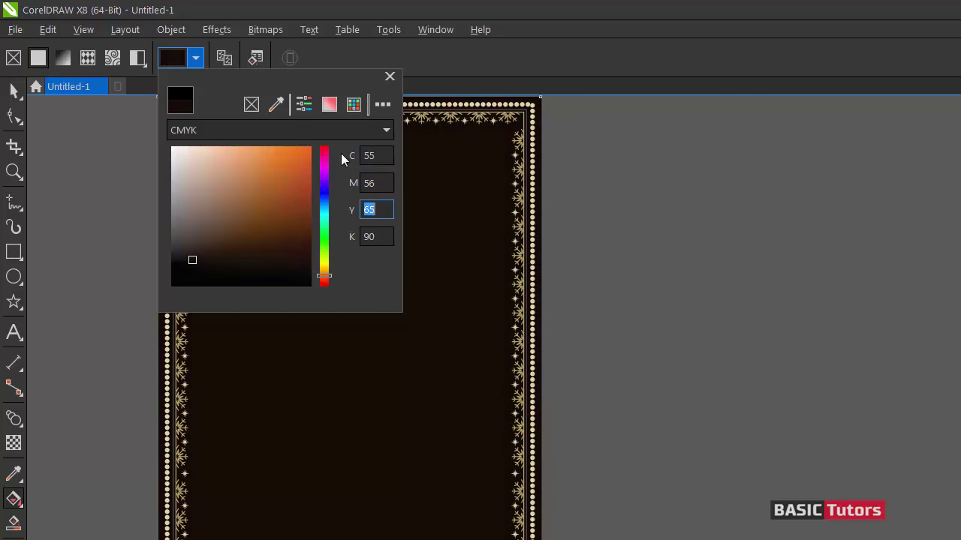
type("48")
key("Tab")
type("77")
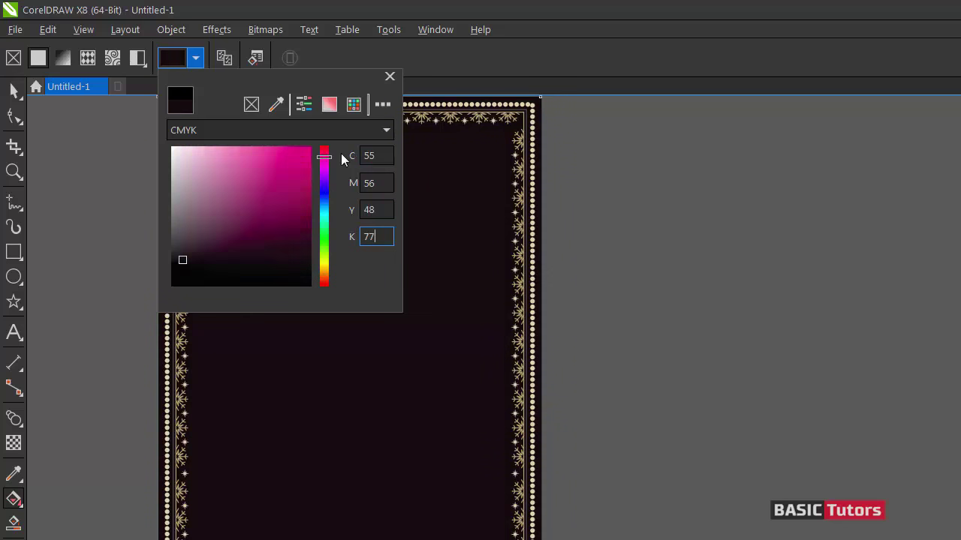
key("Return")
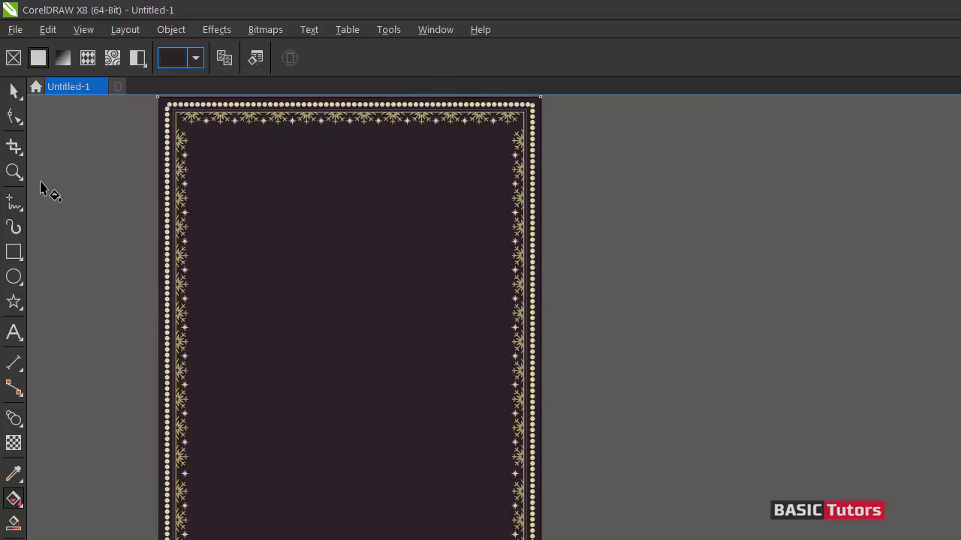
left_click(12, 92)
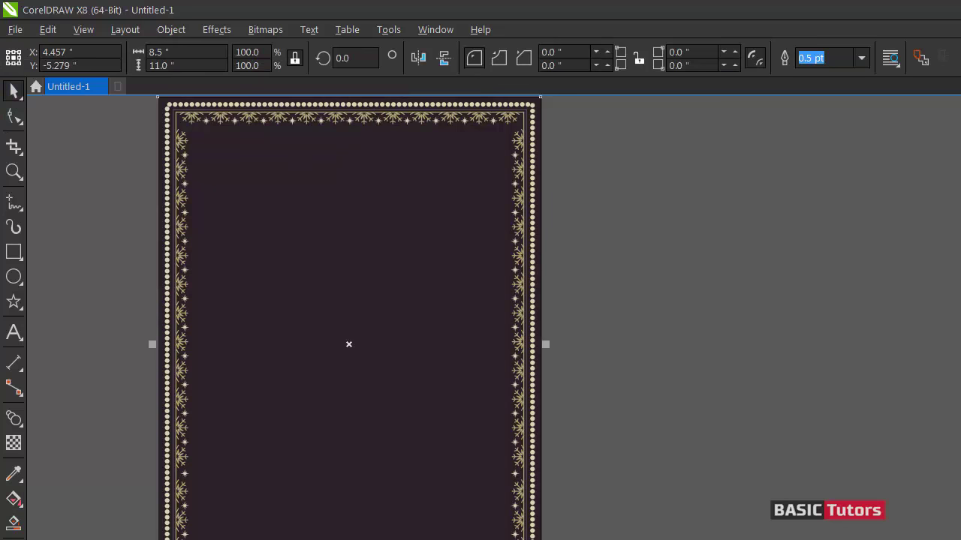
left_click(659, 253)
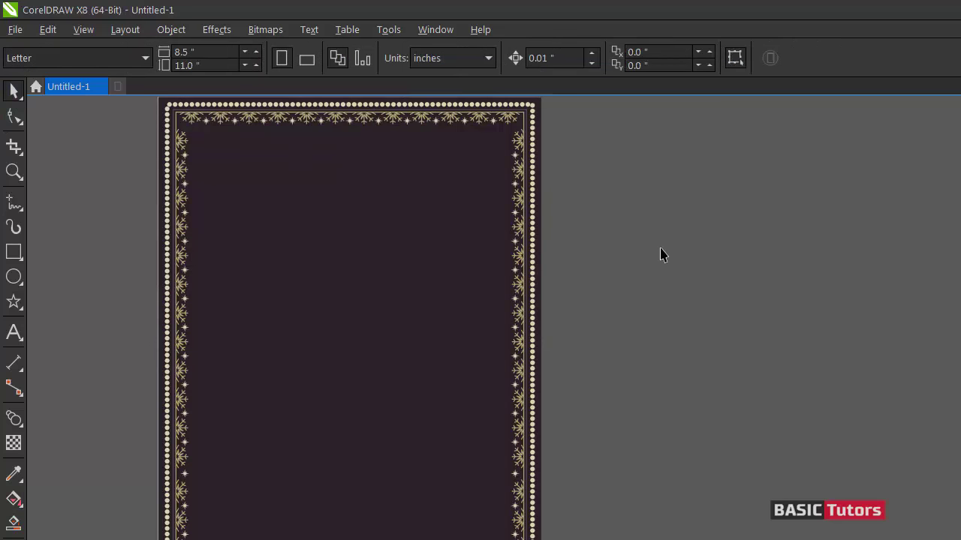
Add the artistic text "YOUR MESSAGE HERE" in the upper part of the page inside the border
left_click(14, 335)
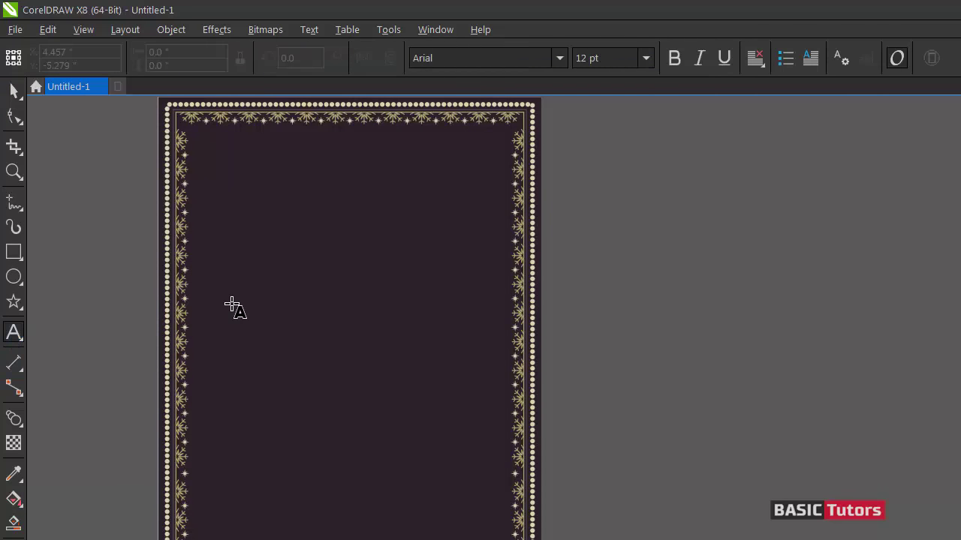
left_click(278, 228)
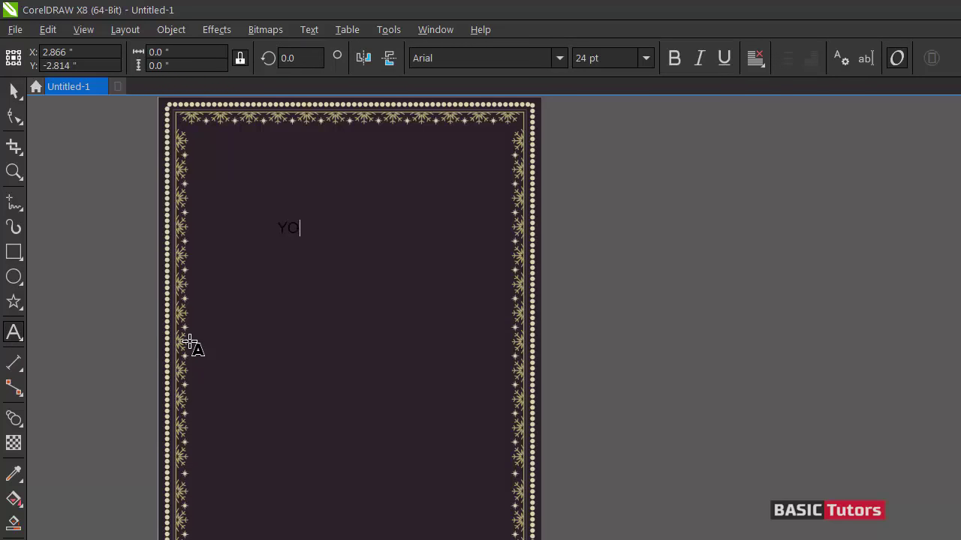
type("MESSAGE HERE")
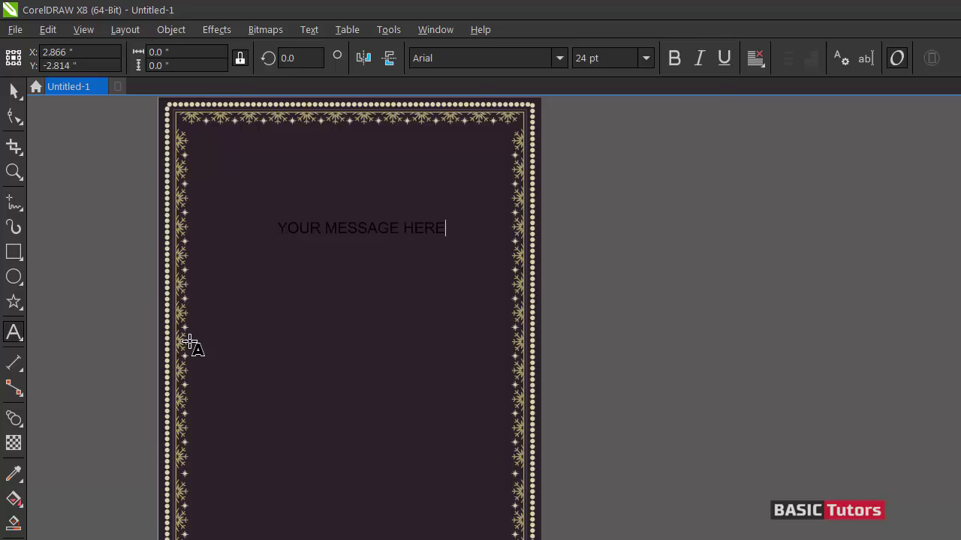
key("ctrl+space")
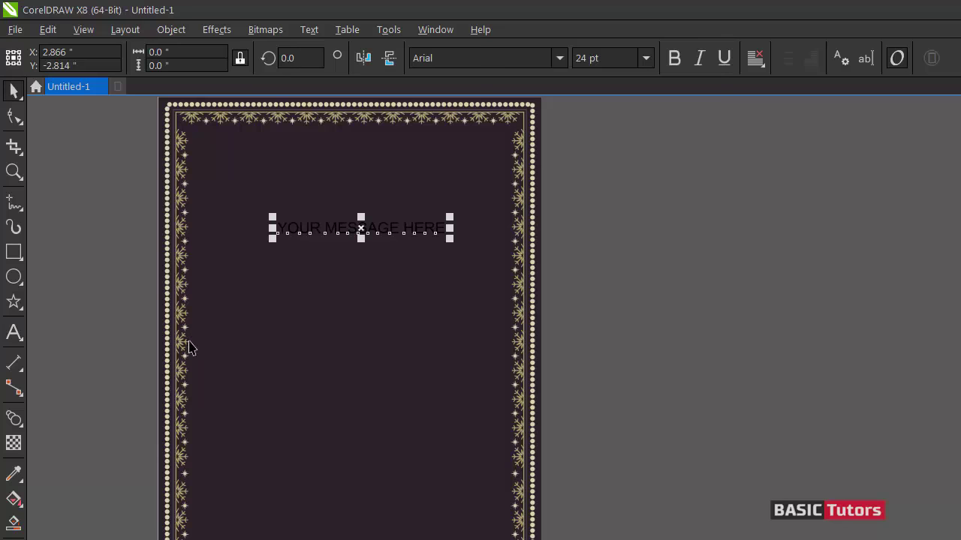
Set the message text's font to Hagin Caps Medium at 18 pt
left_click(557, 59)
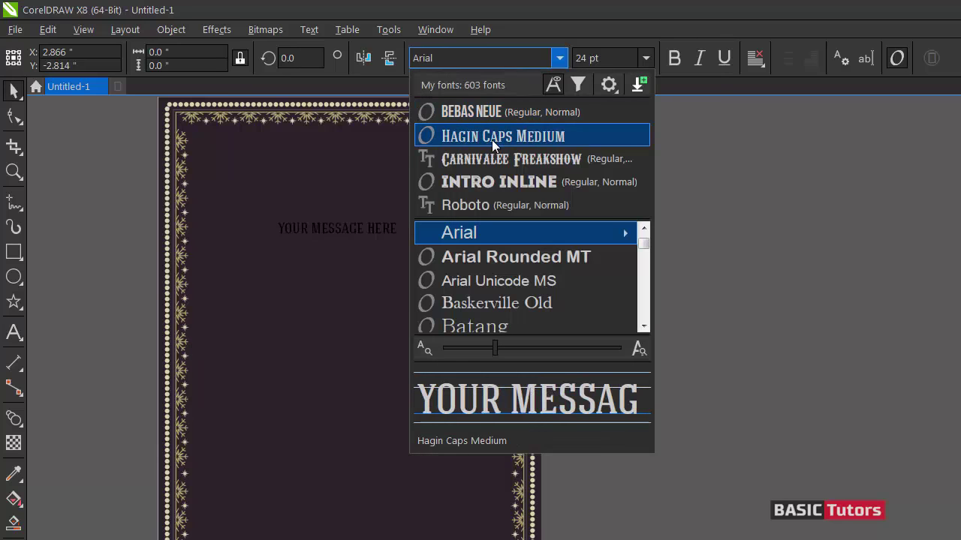
left_click(491, 137)
key("Tab")
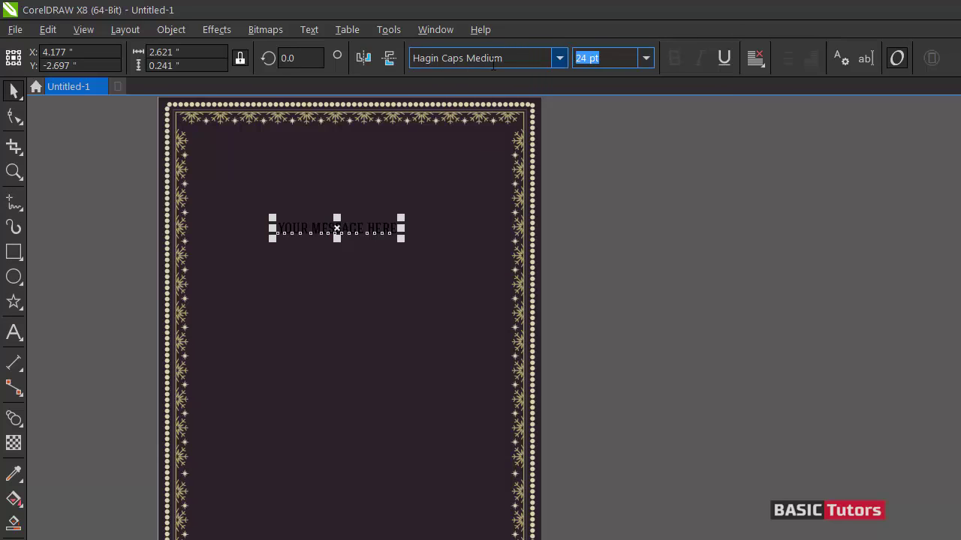
type("18")
key("Return")
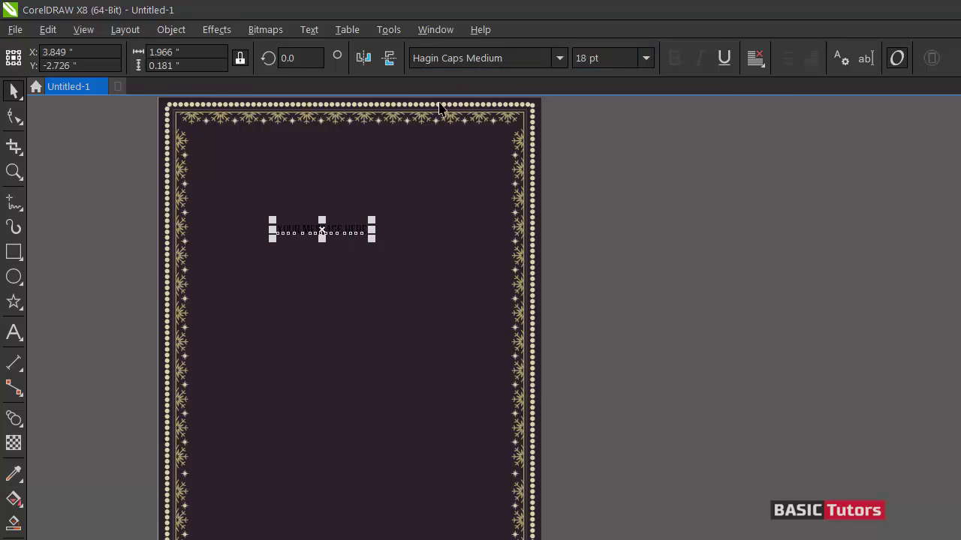
Center the message text horizontally on the border frame and move it straight up to a Y position of about -1.64 inches
left_click(406, 114)
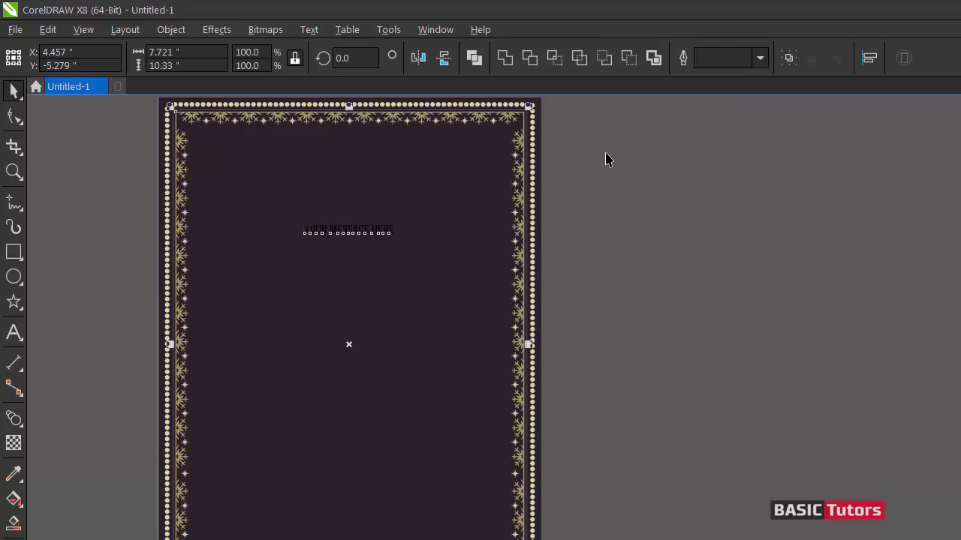
left_click(617, 176)
left_click(330, 232)
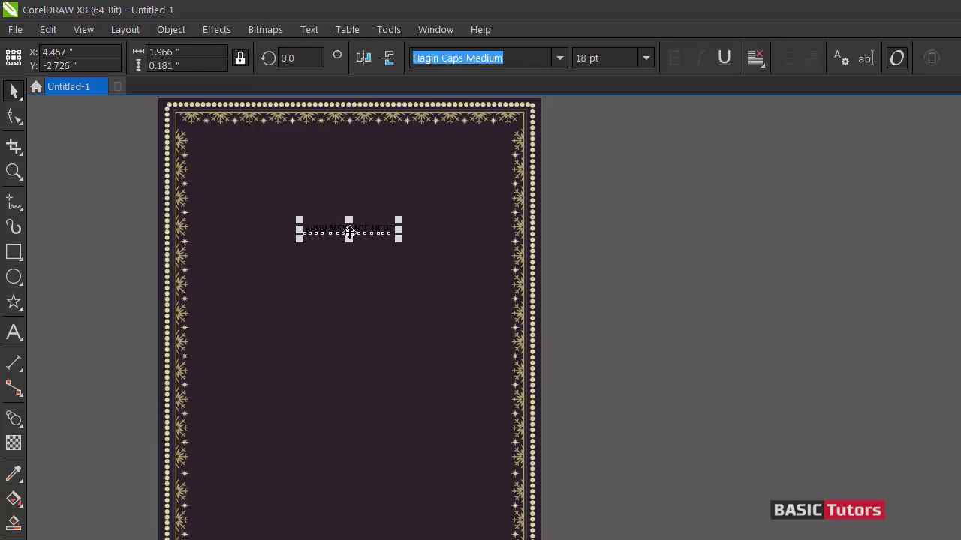
left_click_drag(348, 232, 357, 184)
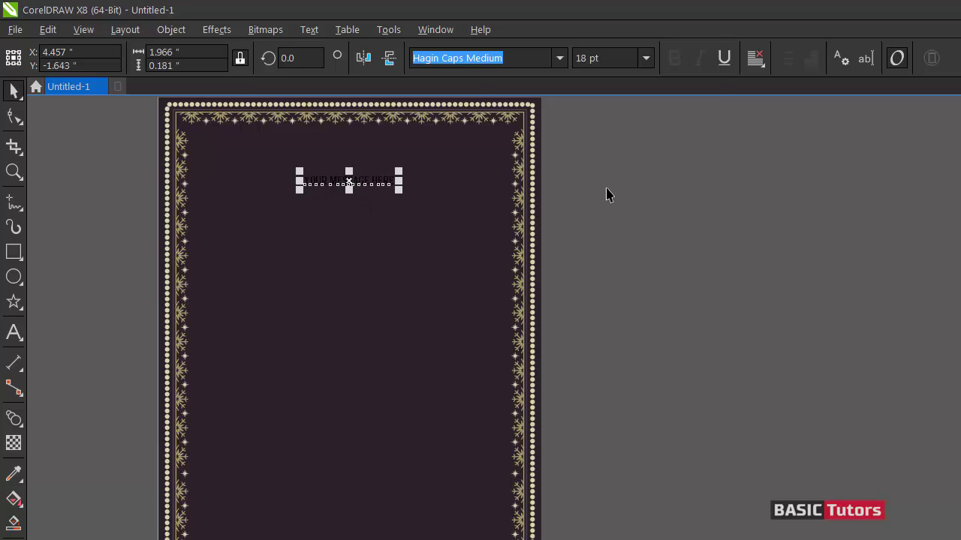
Start copying the outline pen and outline color properties from another object to the message text
key("alt+e")
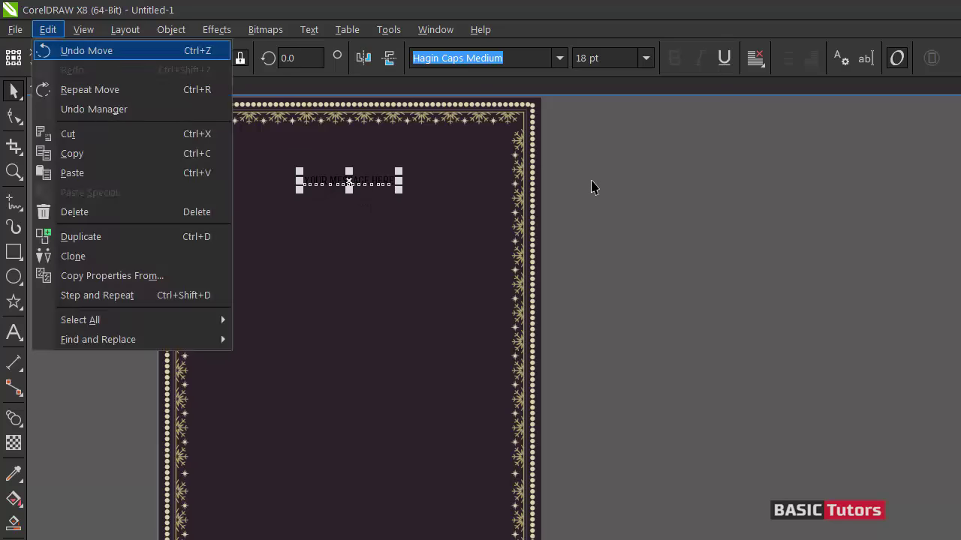
key("m")
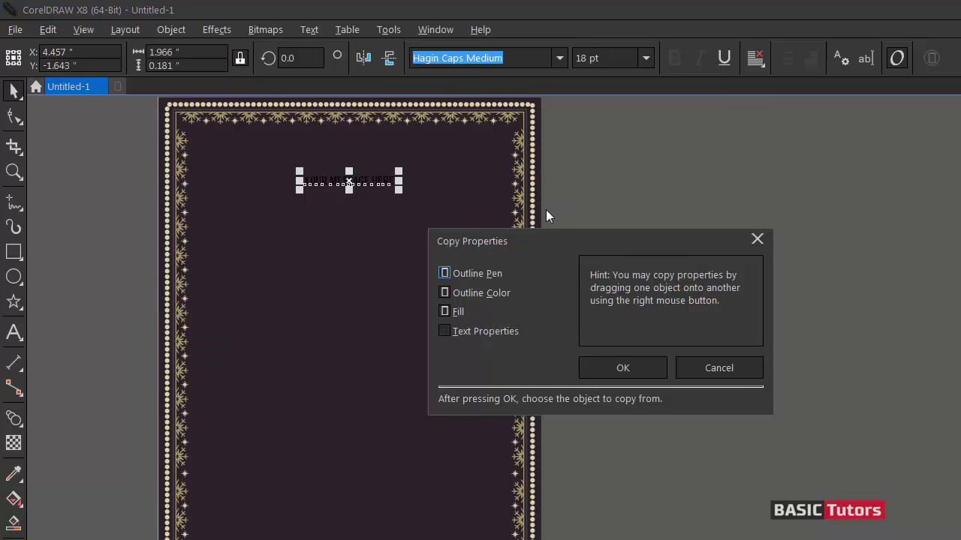
left_click(475, 276)
left_click(484, 292)
left_click(587, 366)
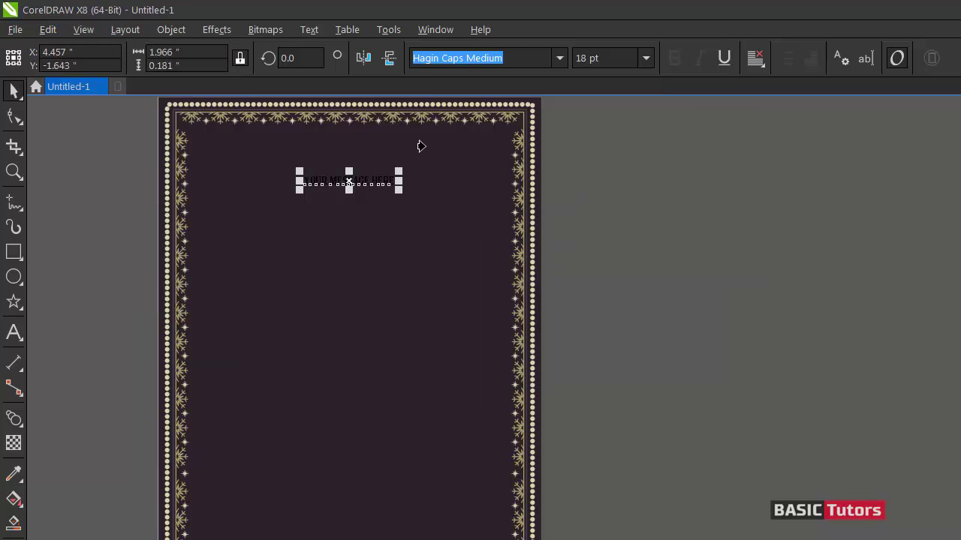
Copy the border ornament's gold colour onto the YOUR MESSAGE HERE text, and place a duplicate directly below it in the lower half of the card
left_click(385, 115)
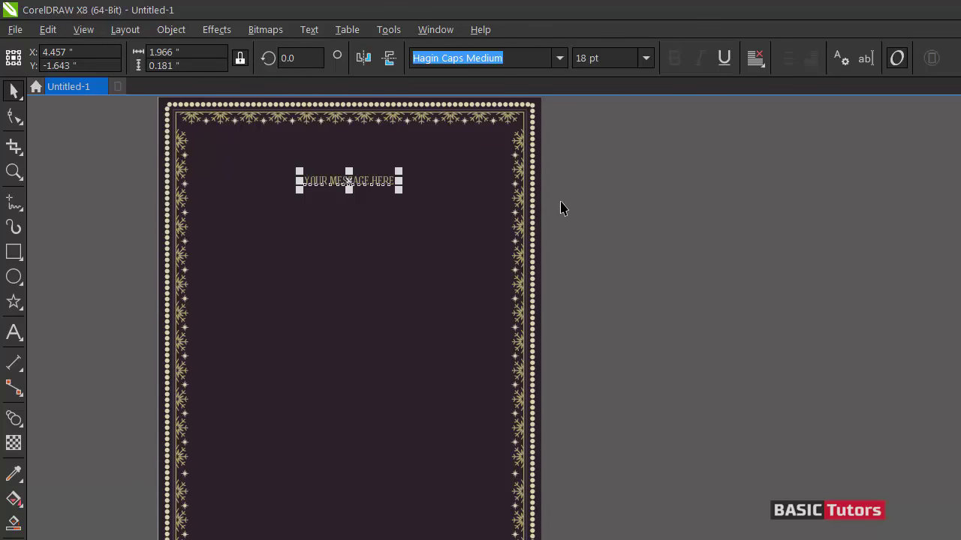
left_click(568, 207)
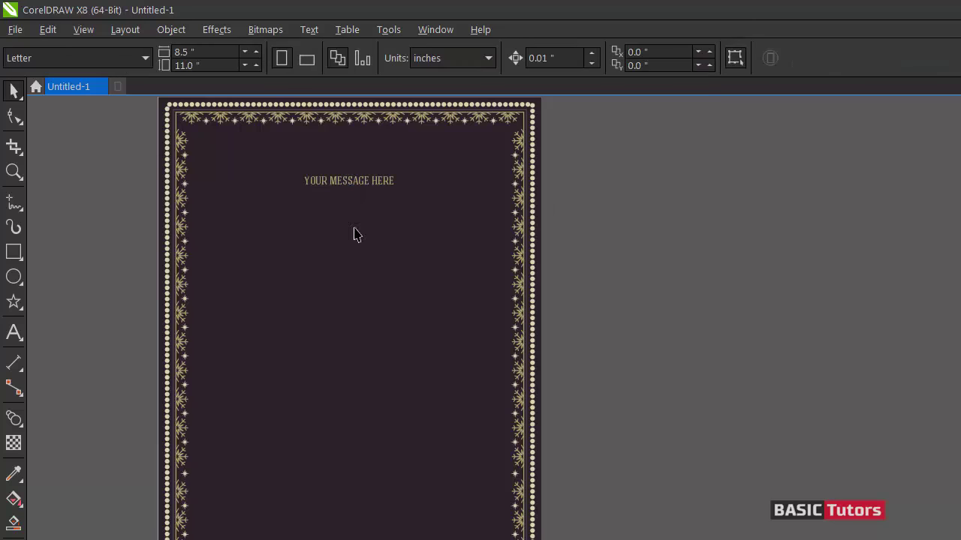
left_click(341, 185)
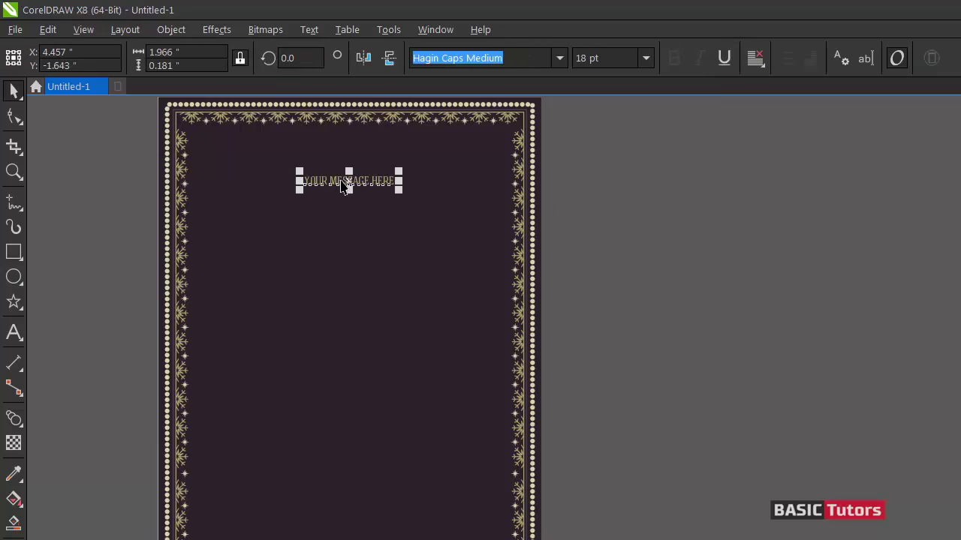
left_click_drag(342, 185, 337, 405)
left_click(639, 302)
Duplicate the upper message straight down between the two lines and replace the copy's text with HAPPY CHRISTMAS
left_click(380, 187)
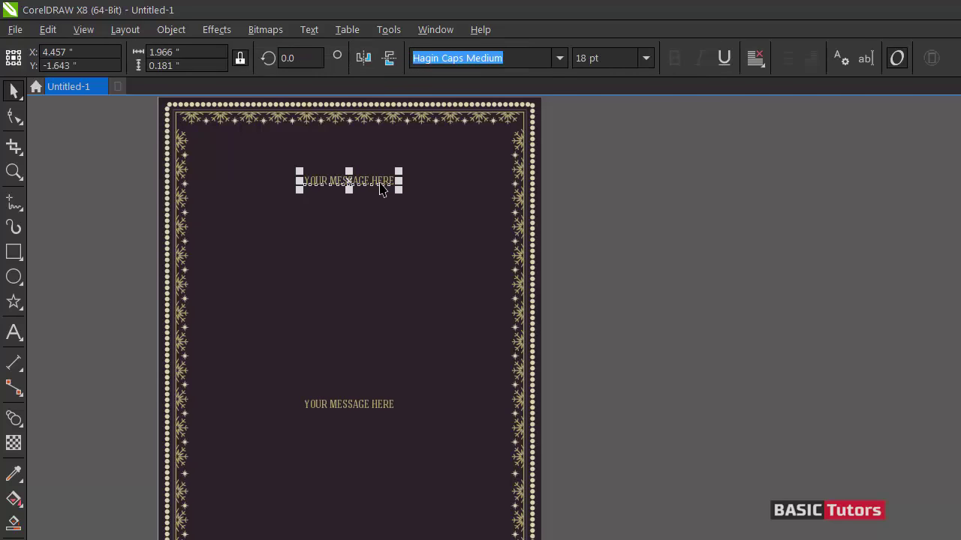
left_click_drag(380, 187, 345, 308)
double_click(333, 307)
triple_click(332, 308)
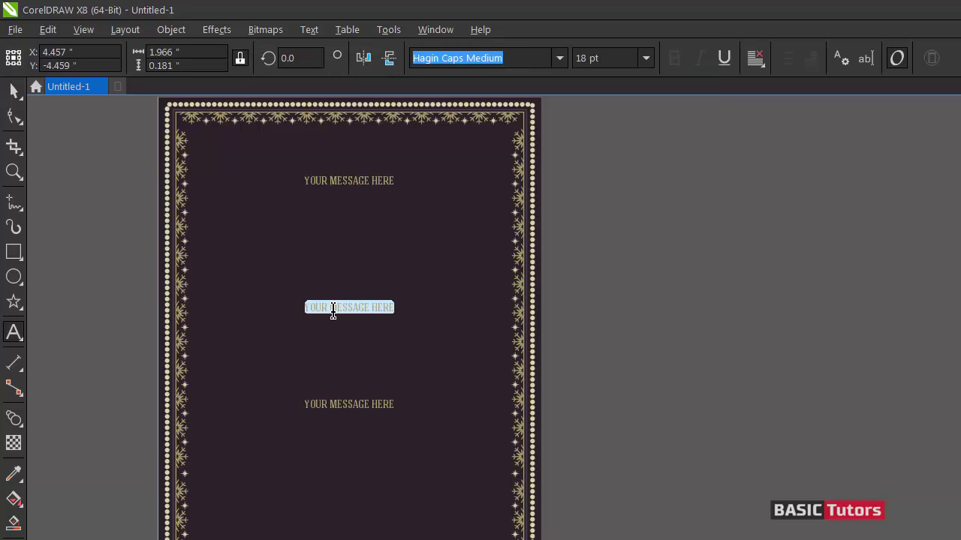
type("HAPPY CHRISTMAS")
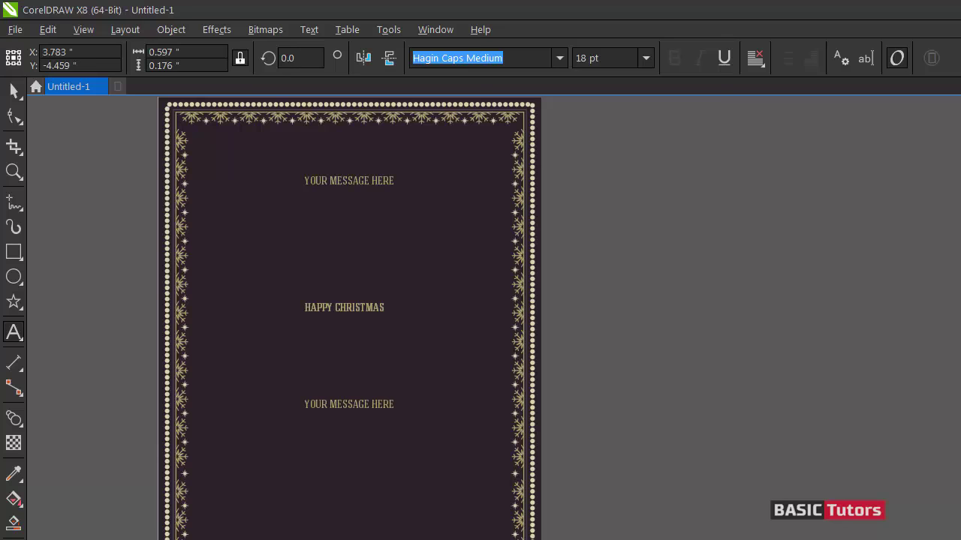
key("ctrl+space")
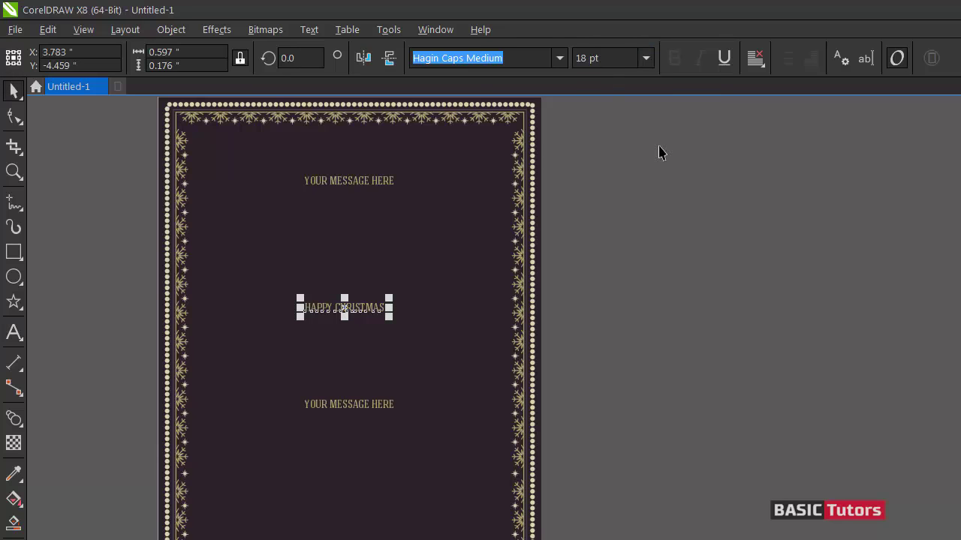
Centre-align the HAPPY CHRISTMAS text and set its font size to 50 pt
left_click(764, 65)
left_click(793, 123)
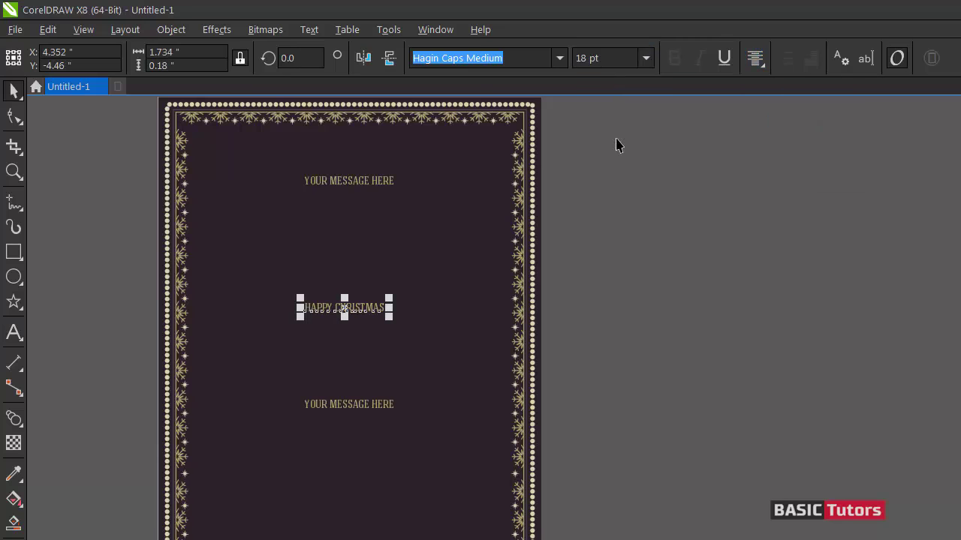
left_click(604, 61)
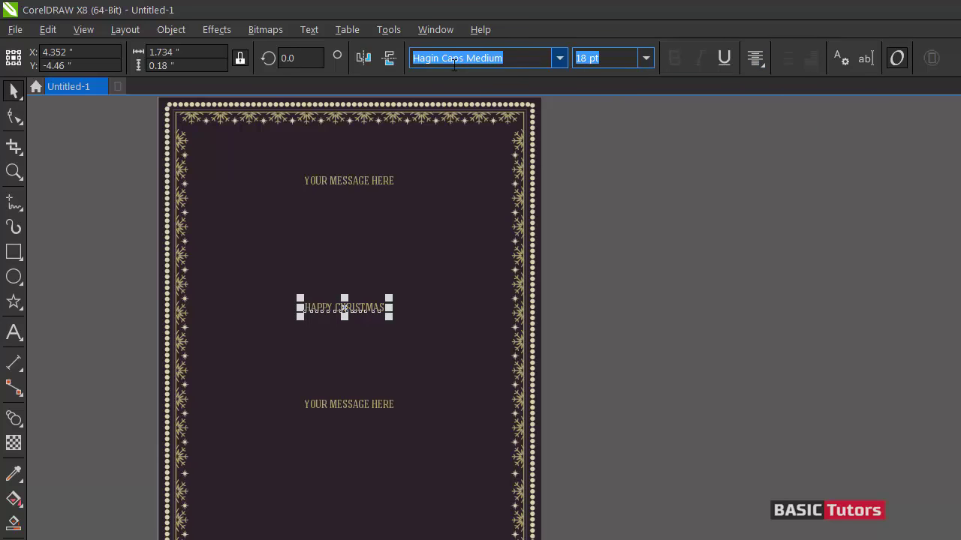
type("50")
key("Return")
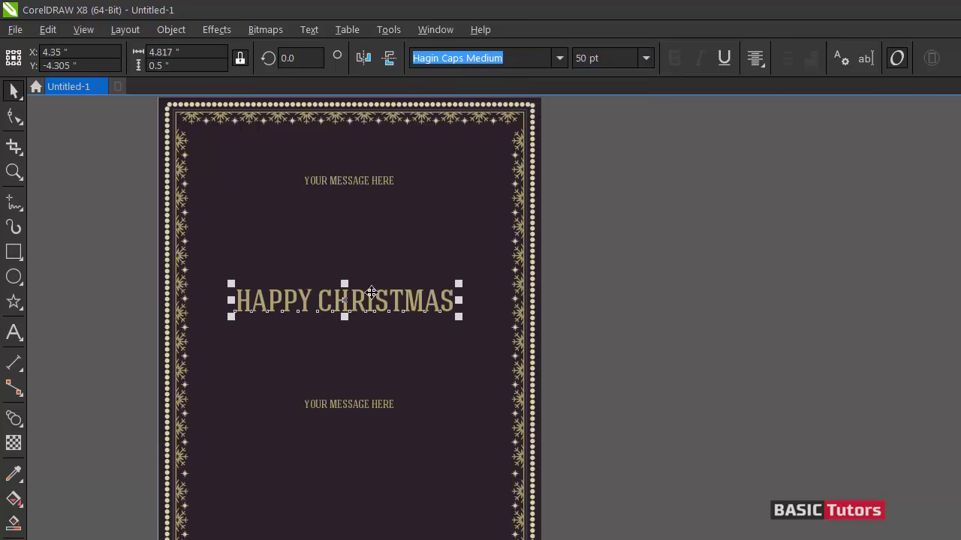
left_click(456, 116)
left_click(264, 114)
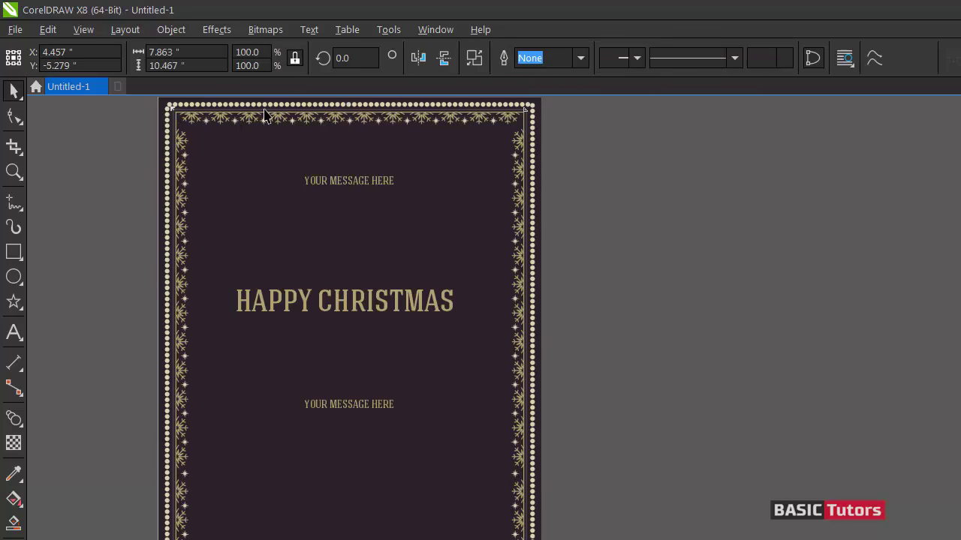
left_click(324, 293, "shift")
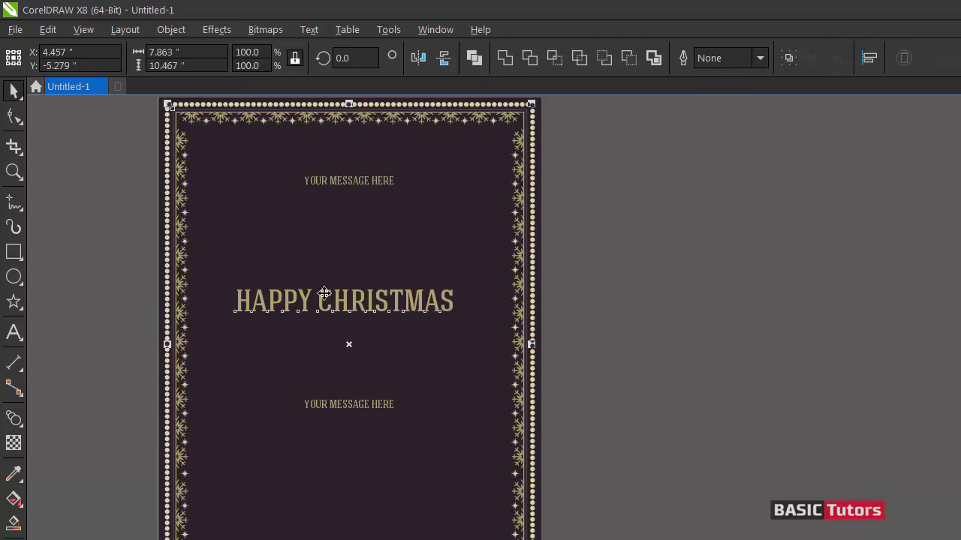
left_click(661, 266)
Centre the HAPPY CHRISTMAS heading horizontally on the dark background rectangle
left_click(402, 301)
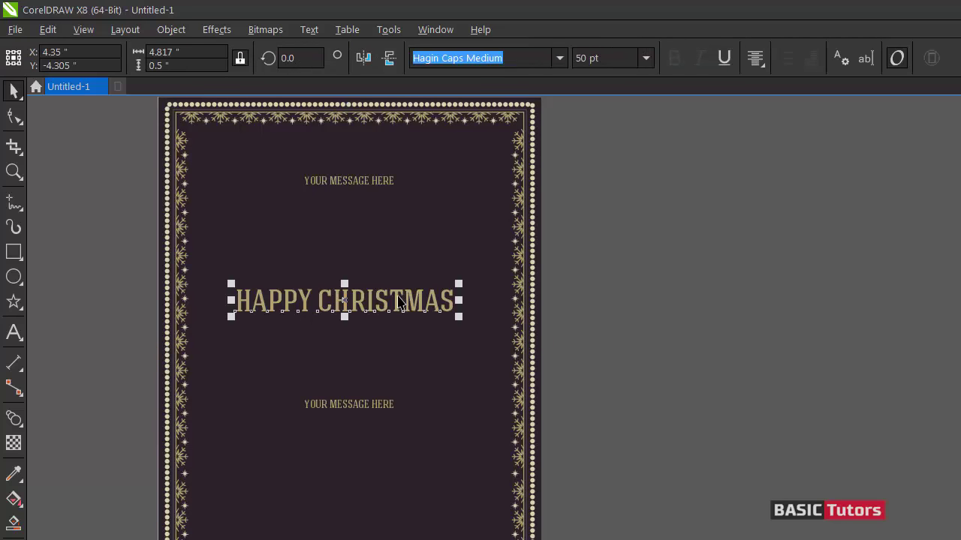
left_click(539, 101)
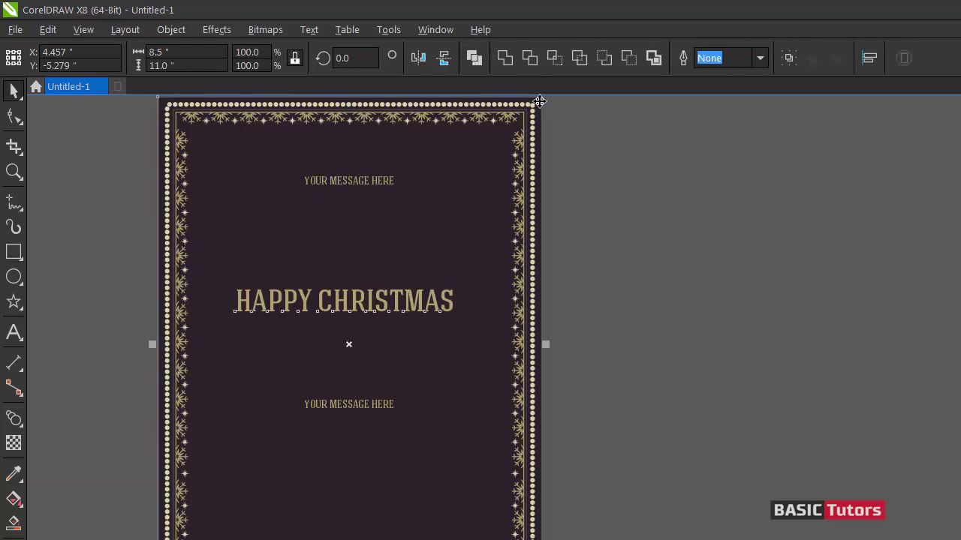
left_click(643, 225)
Widen the letter spacing of the whole HAPPY CHRISTMAS heading to about 5.89 inches of total width
left_click(381, 306)
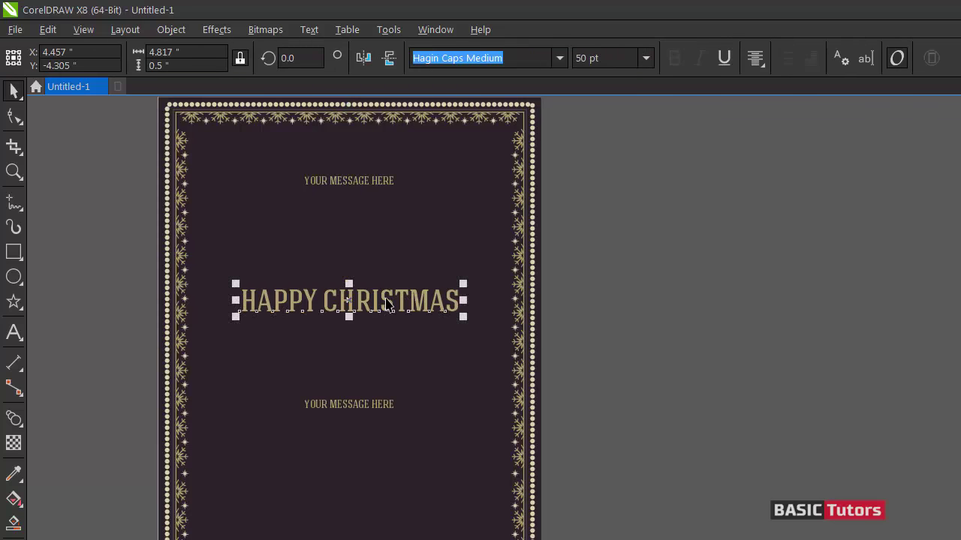
double_click(386, 300)
triple_click(387, 300)
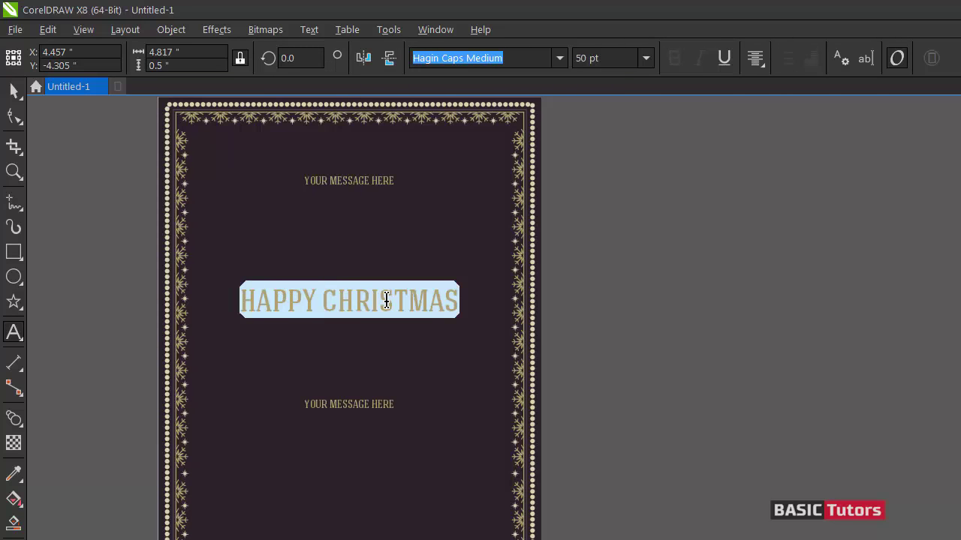
key("ctrl+shift+period")
key("ctrl+shift+period")
key("ctrl+shift+period")
key("ctrl+shift+period")
key("ctrl+shift+period")
key("ctrl+shift+period")
key("ctrl+shift+period")
key("ctrl+shift+period")
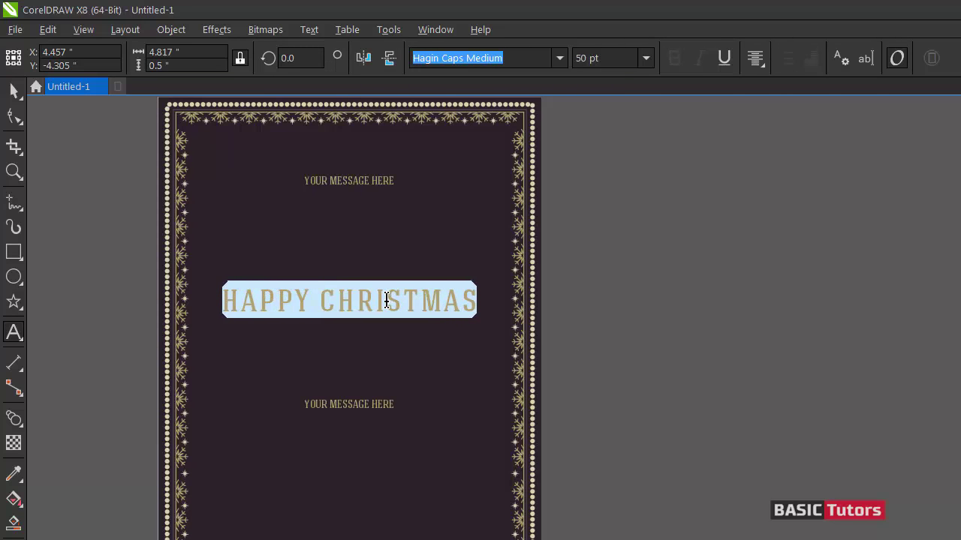
key("ctrl+shift+Right")
key("ctrl+shift+Right")
key("ctrl+shift+Right")
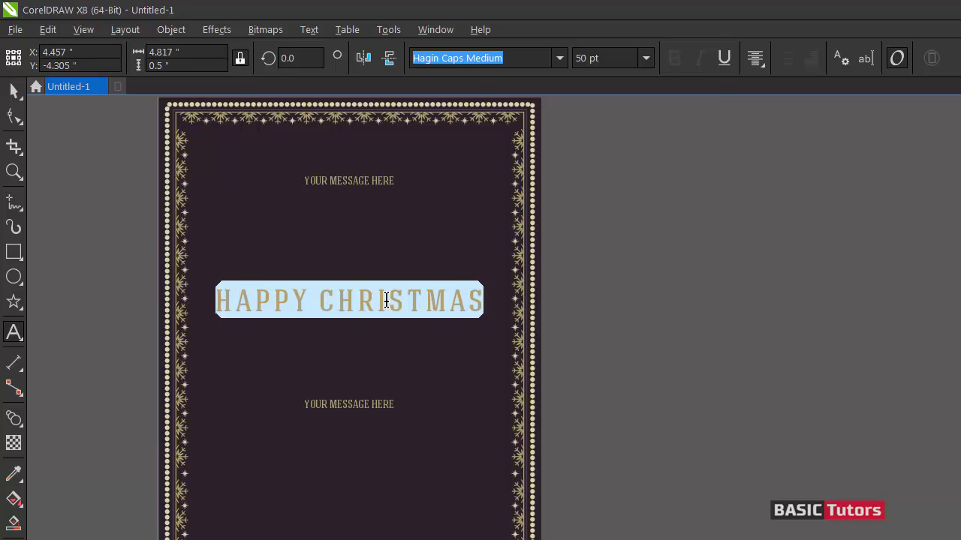
key("ctrl+space")
left_click(604, 287)
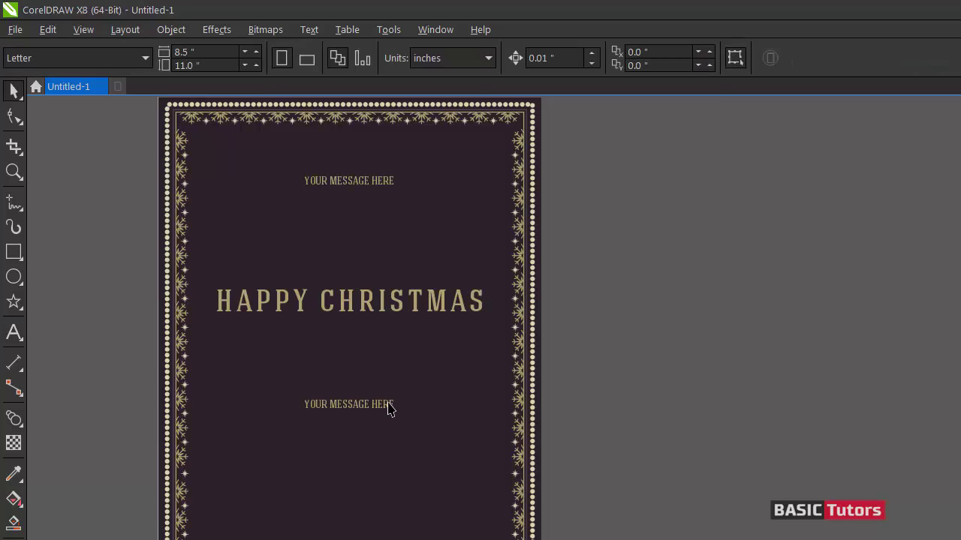
Move the lower message line further down the card and shift the HAPPY CHRISTMAS heading slightly down between the two messages
left_click_drag(379, 411, 351, 484)
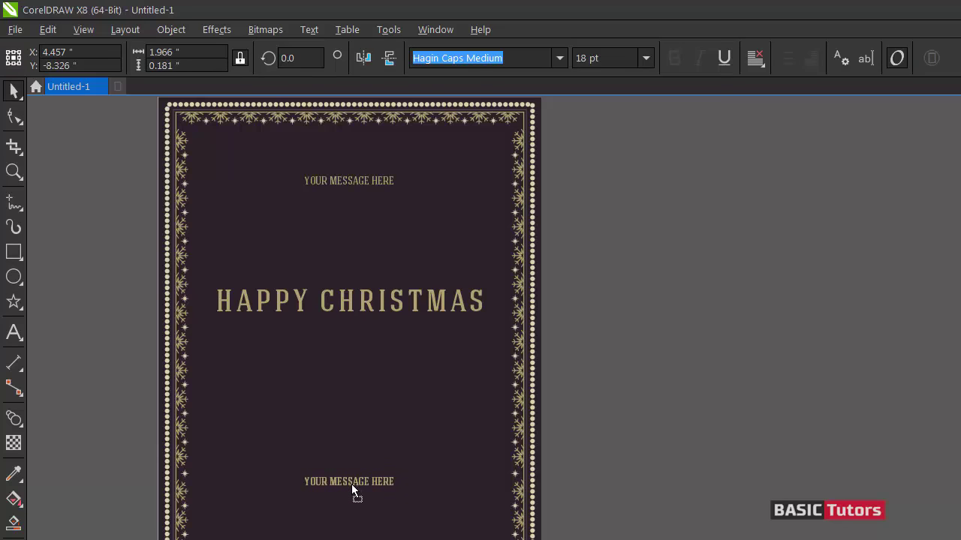
left_click(575, 338)
left_click(414, 301)
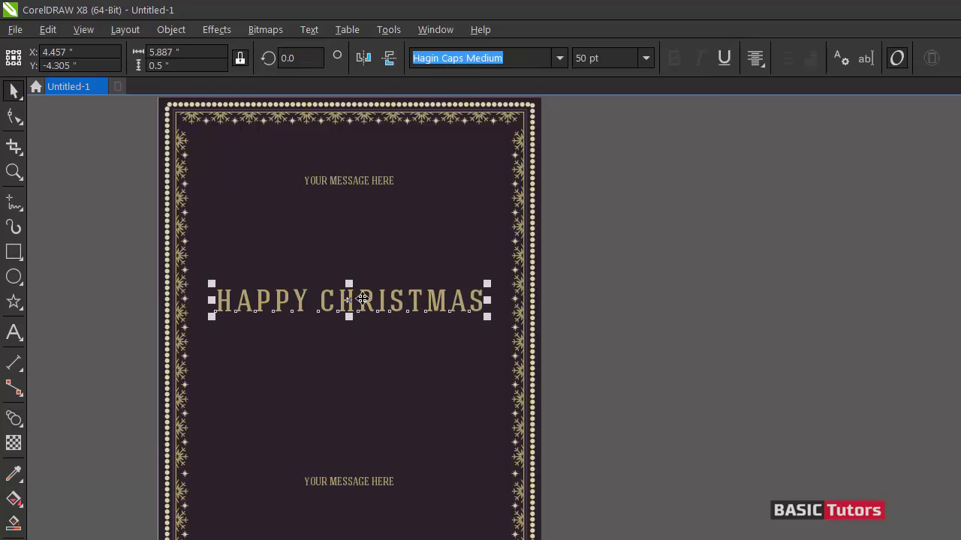
left_click_drag(347, 298, 345, 322)
left_click(644, 294)
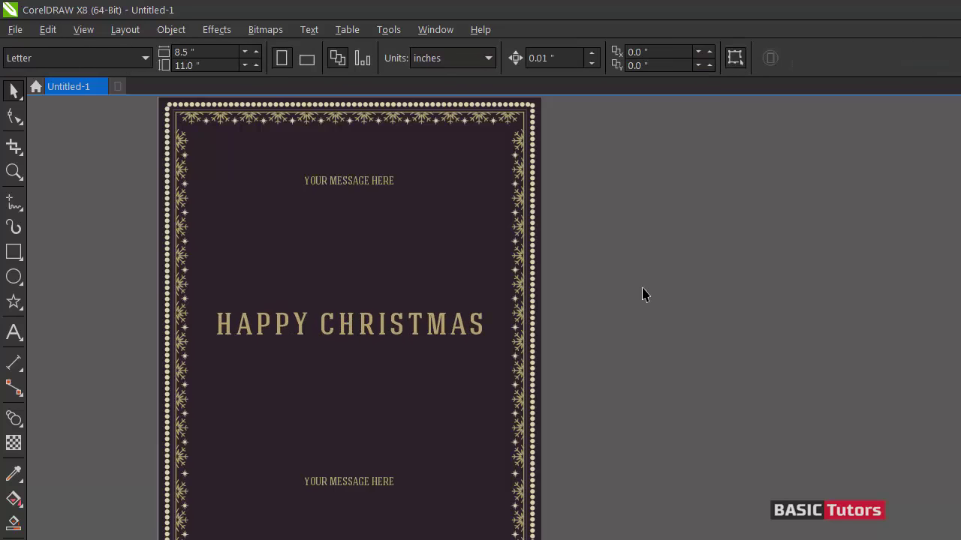
Draw a thin horizontal rectangle about 5.22 by 0.08 inches just above the HAPPY CHRISTMAS heading
left_click(12, 257)
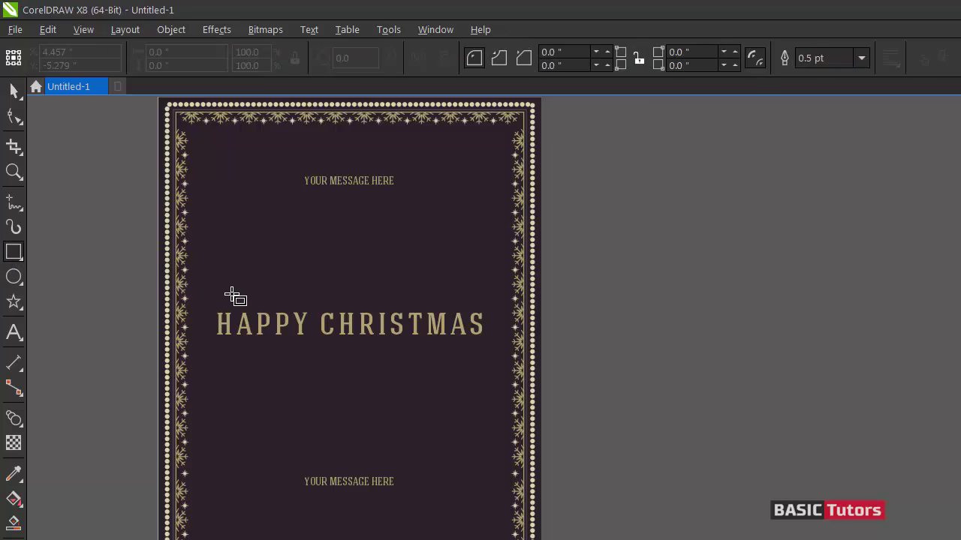
left_click_drag(228, 287, 469, 293)
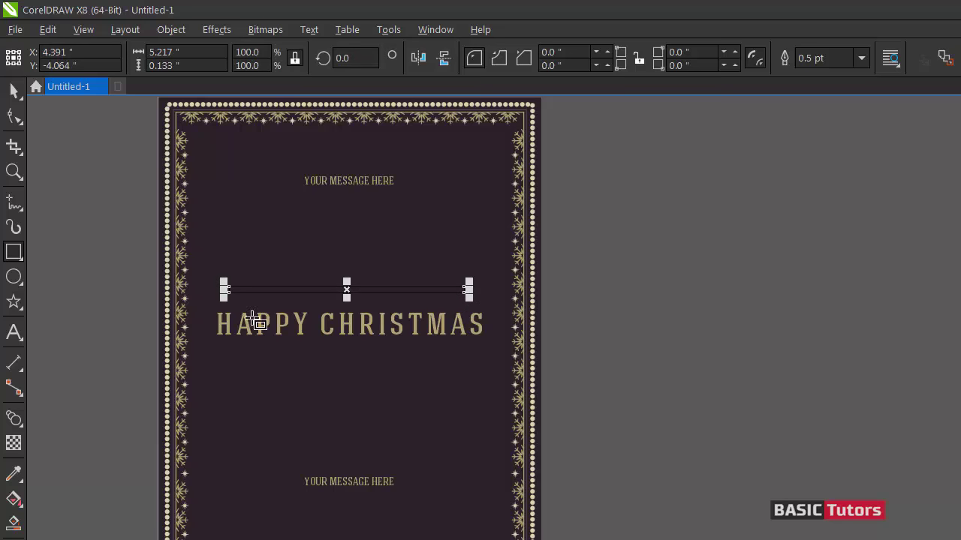
left_click(12, 90)
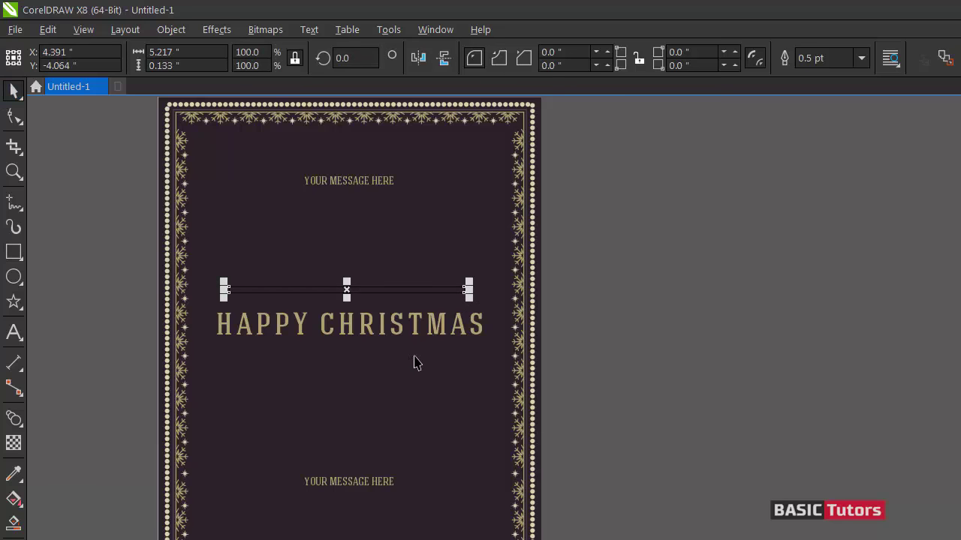
left_click_drag(348, 282, 347, 286)
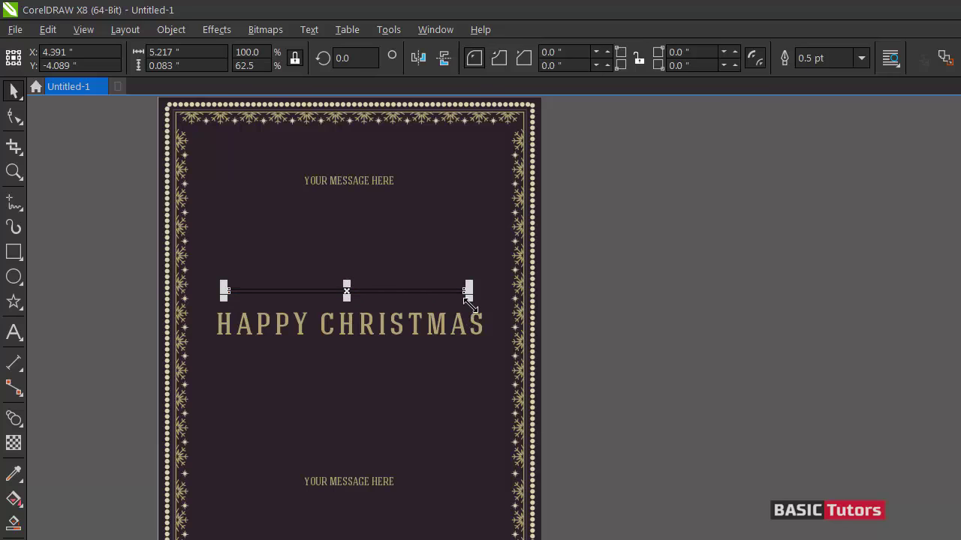
key("F2")
left_click_drag(78, 245, 623, 469)
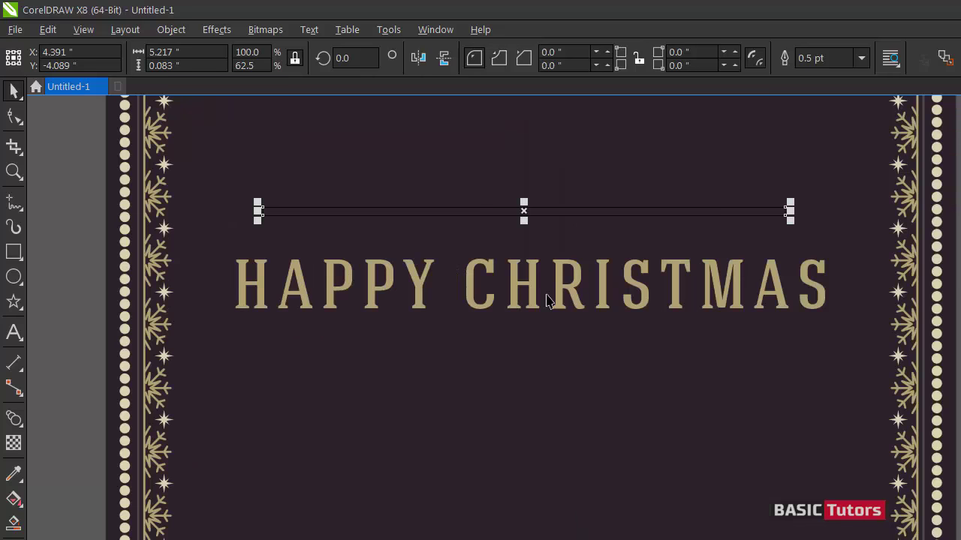
left_click_drag(526, 210, 527, 218)
Recolour the HAPPY CHRISTMAS heading white
left_click(473, 272)
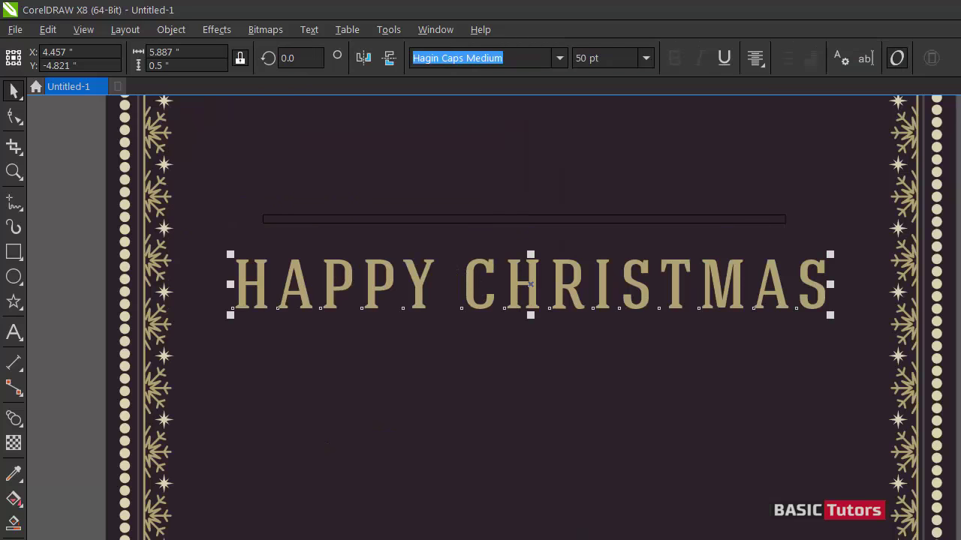
key("Escape")
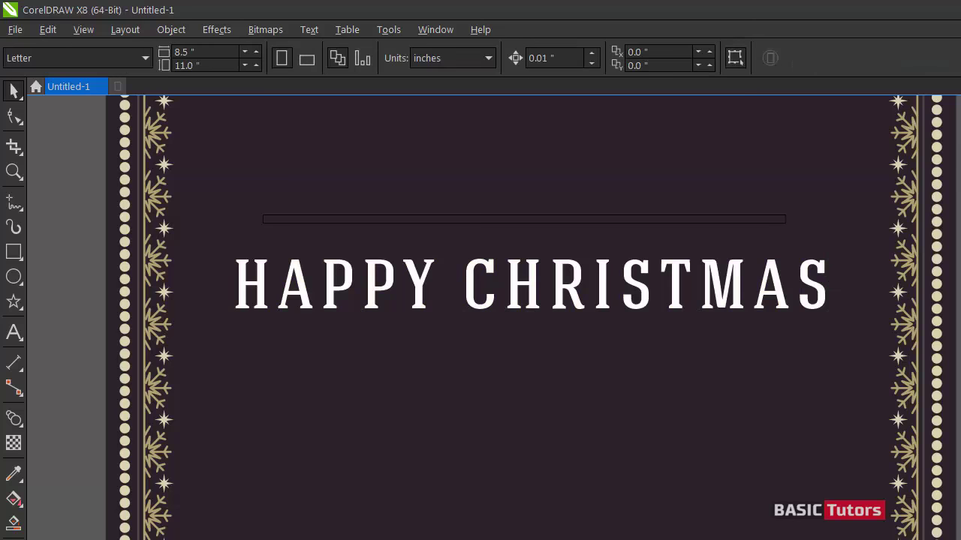
Slant the thin bar's left end by adding a node on its top and bottom edges and deleting the lower-left corner node
left_click(760, 228)
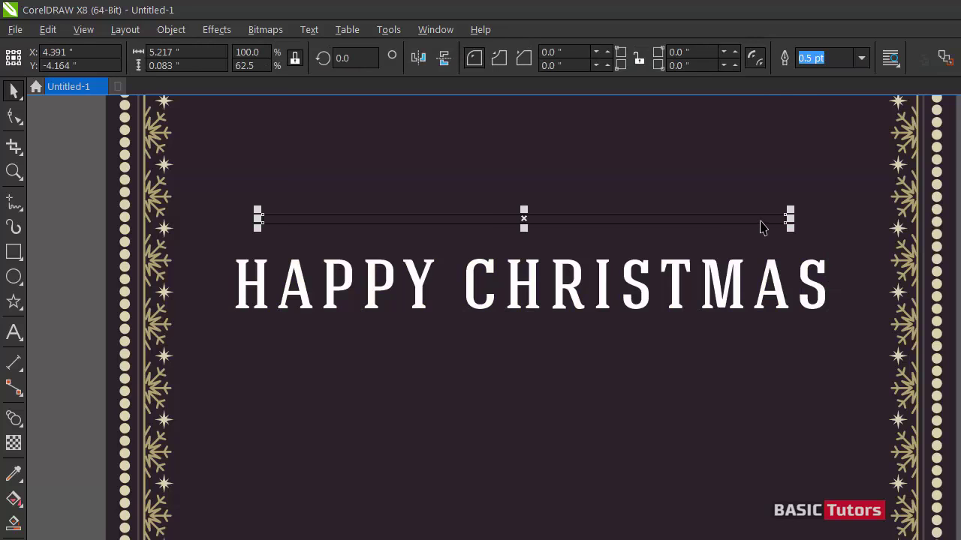
key("F2")
left_click_drag(182, 167, 356, 302)
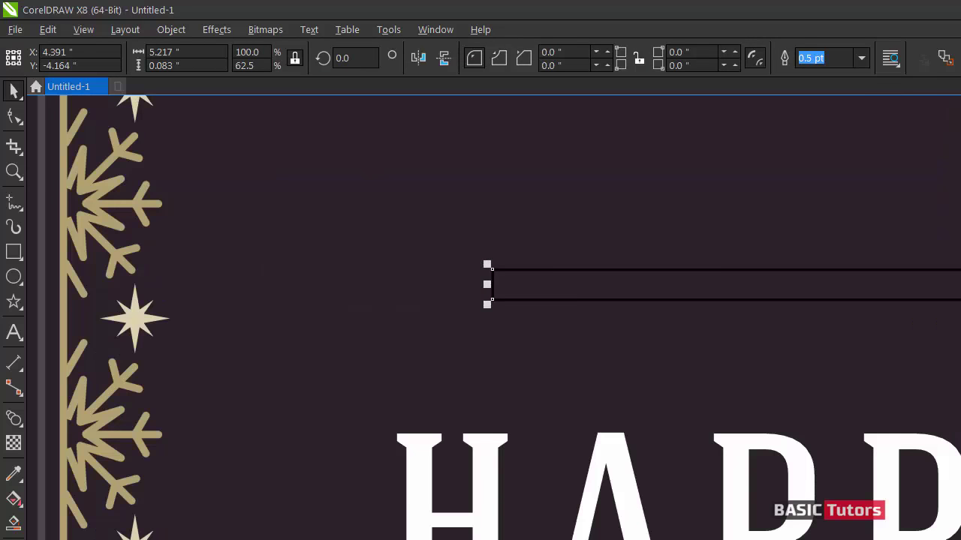
left_click(12, 120)
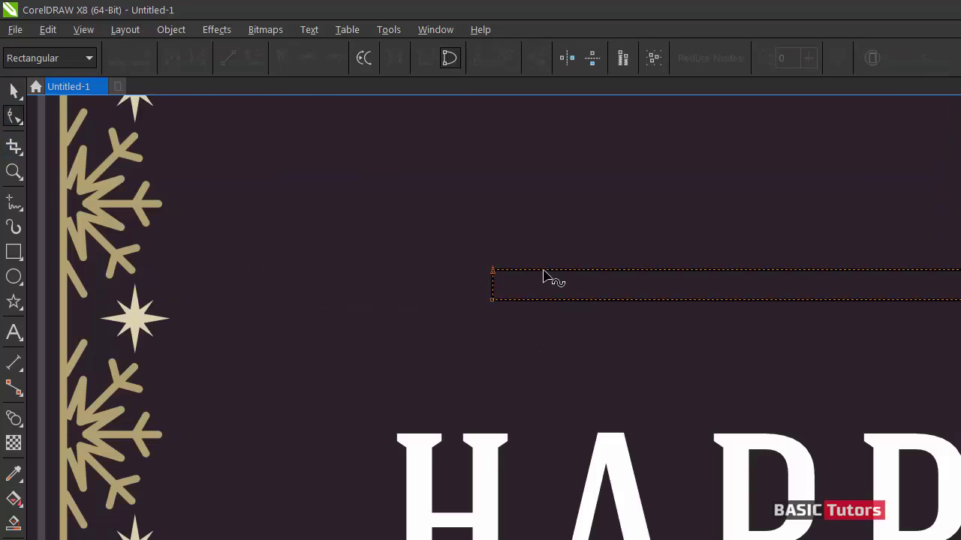
left_click(544, 270)
double_click(543, 269)
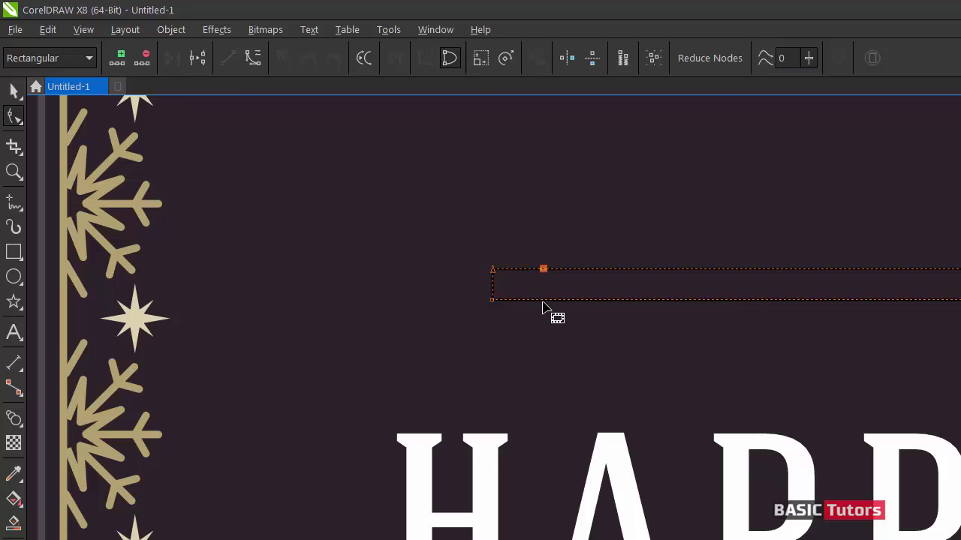
left_click(543, 303)
double_click(544, 301)
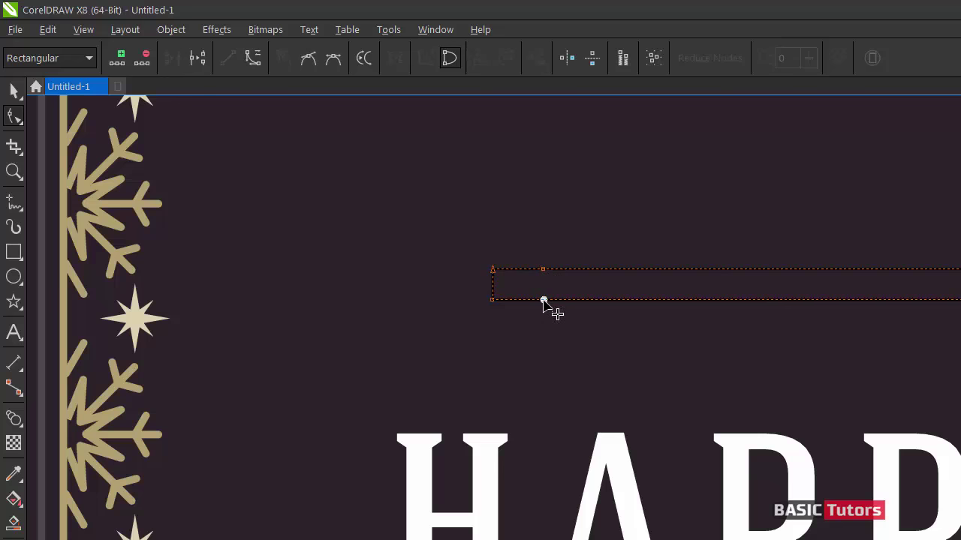
double_click(492, 301)
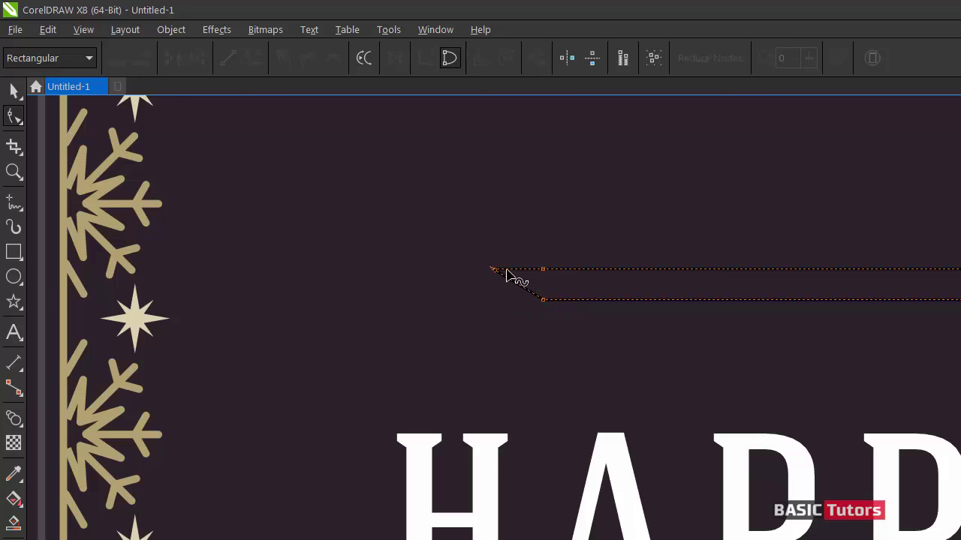
Convert the short top segment at the thin bar's left end to a curve
left_click(507, 270)
right_click(508, 270)
left_click(549, 338)
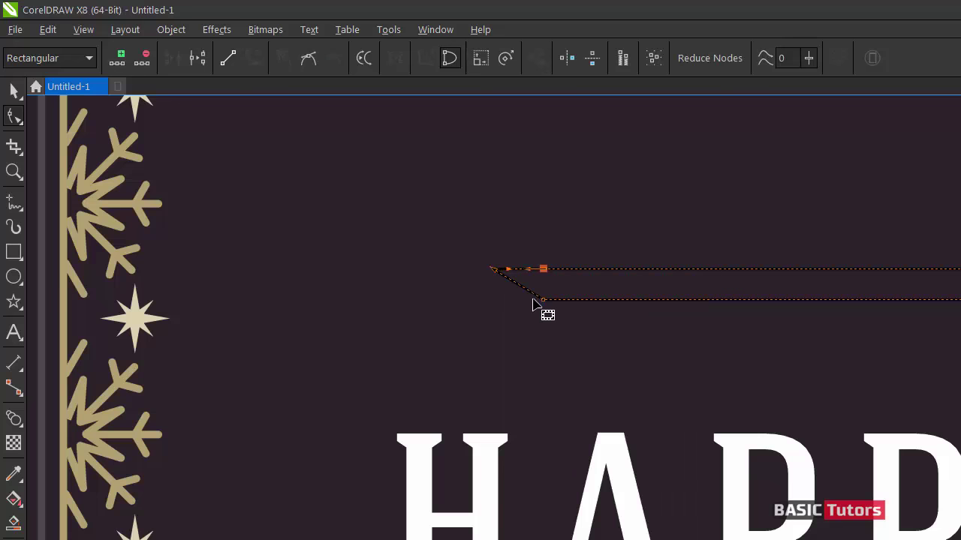
right_click(527, 290)
left_click(551, 321)
left_click(550, 320)
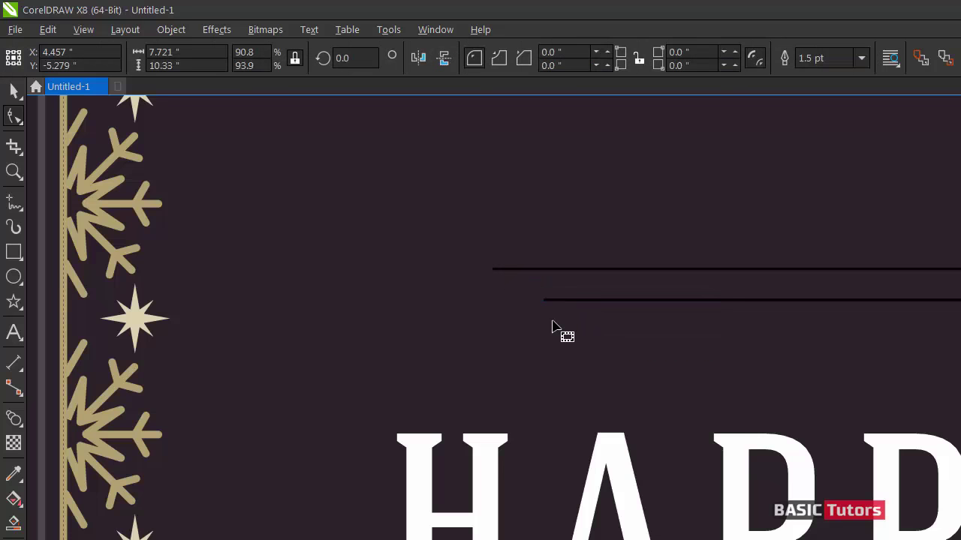
key("ctrl+z")
Convert the slanted edge at the bar's left end to a curve and bow it outward
right_click(528, 293)
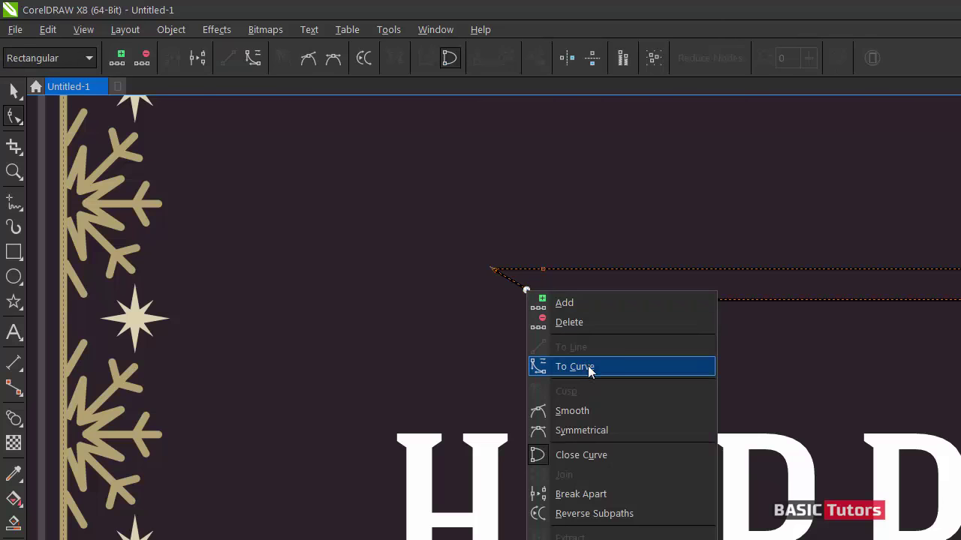
left_click(591, 367)
left_click(504, 292)
left_click(524, 291)
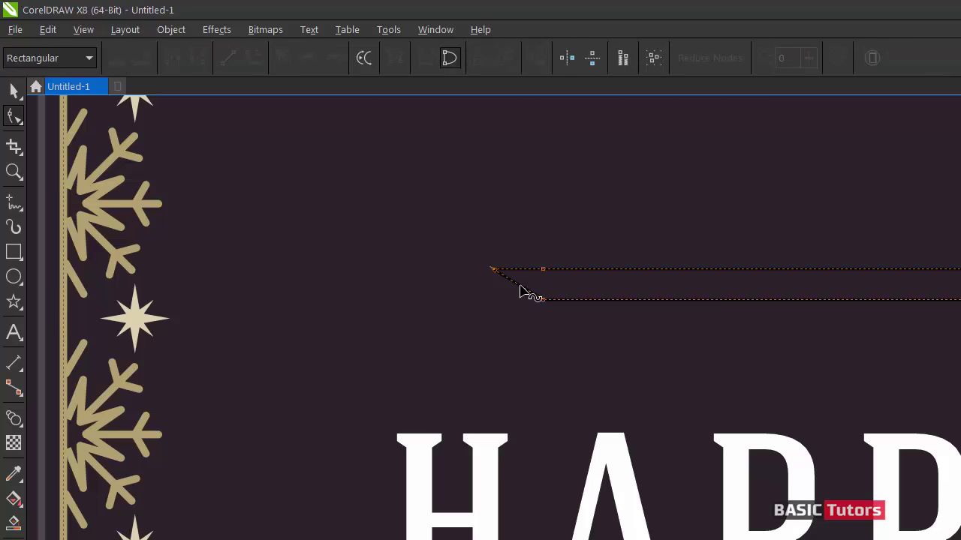
left_click(519, 289)
left_click_drag(518, 287, 511, 295)
Pull the bar's upper-left tip up and outward so the left end forms a curled point
right_click(521, 270)
left_click(448, 284)
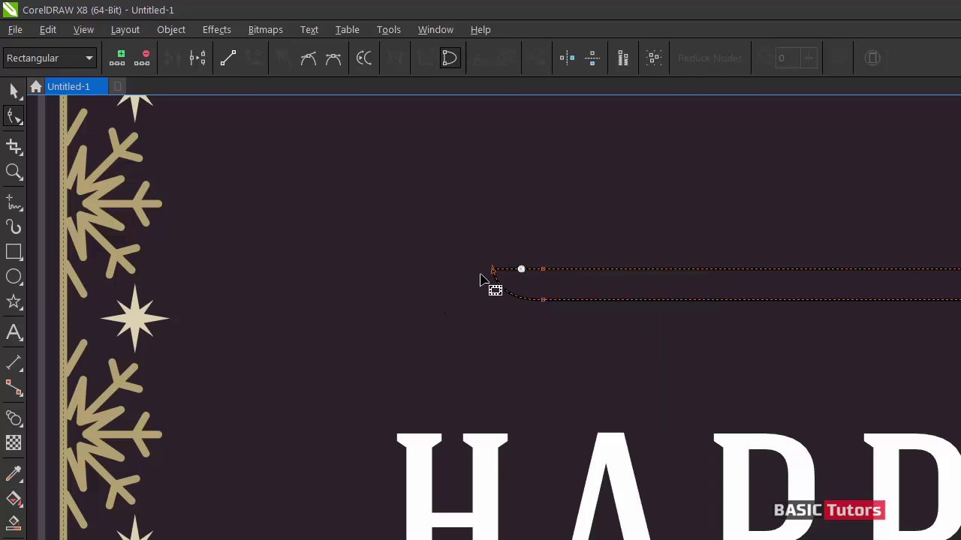
left_click(490, 271)
left_click_drag(492, 267, 502, 290)
key("space")
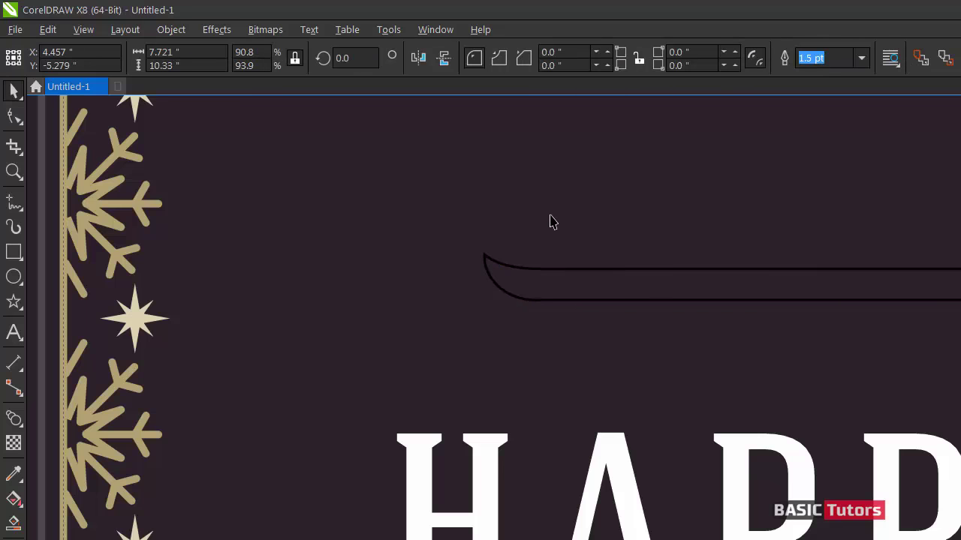
Make a horizontally mirrored copy of the bar and shift it right so its curled tip extends past the original's square end
scroll(665, 414, "down", 5)
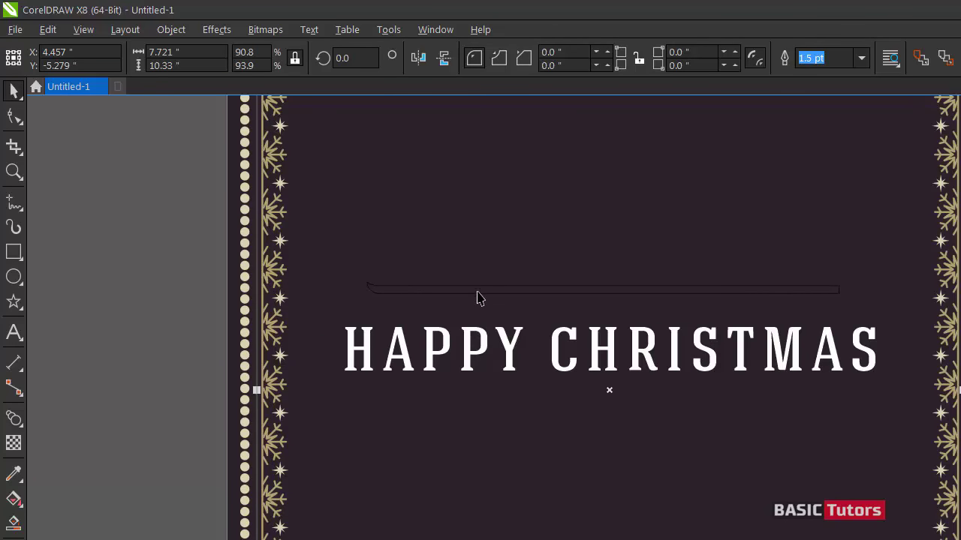
left_click(481, 291)
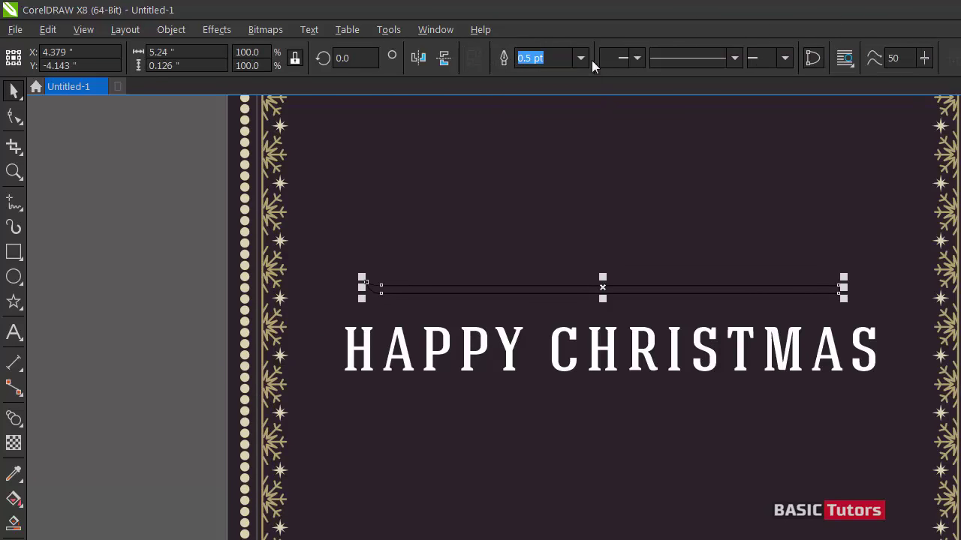
left_click(418, 60)
left_click_drag(617, 293, 618, 293)
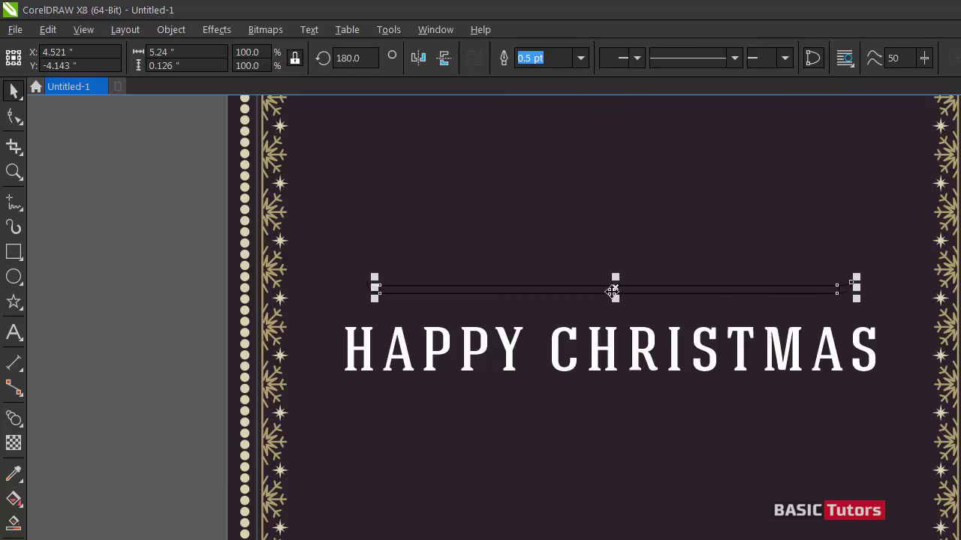
key("Right")
left_click(367, 291, "shift")
key("Escape")
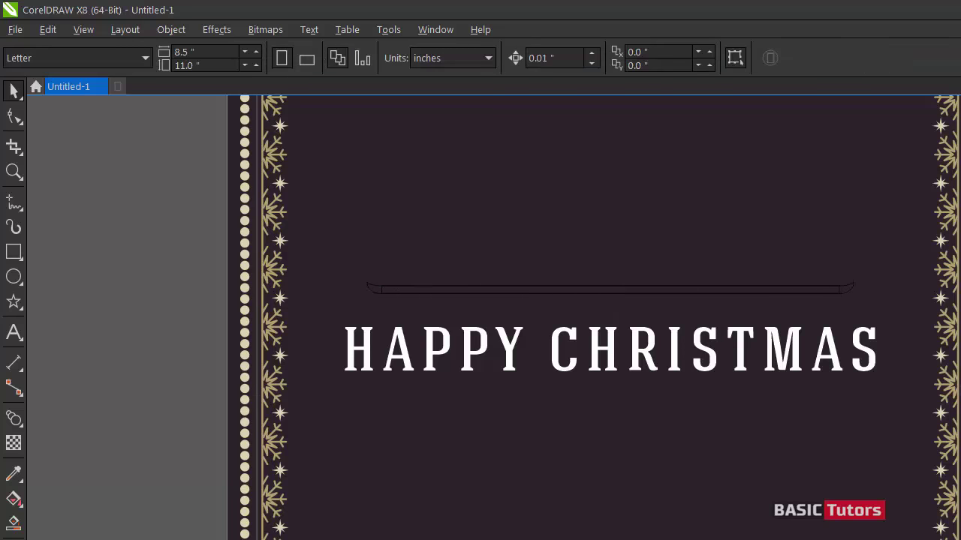
Weld the two overlapping bars into one shape with curled tips at both ends
left_click_drag(465, 287, 343, 255)
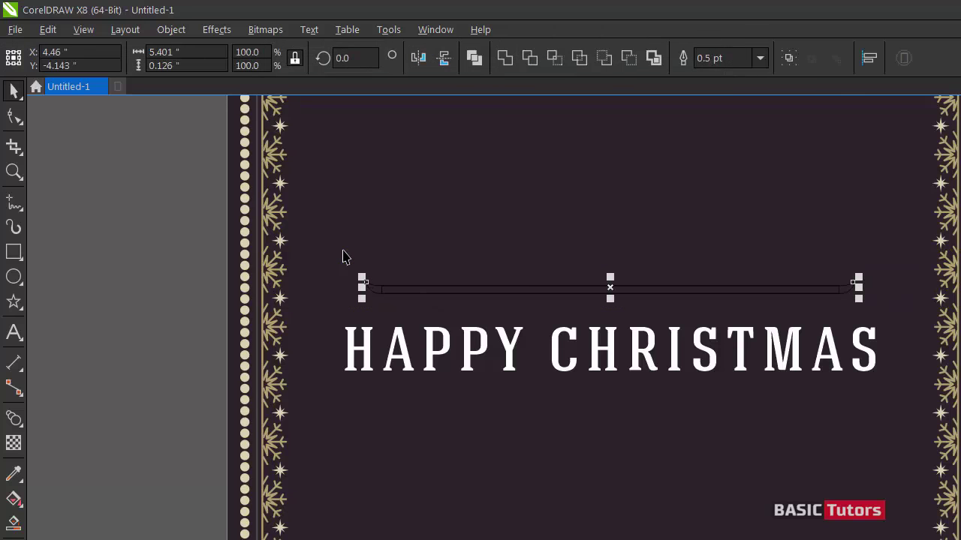
left_click(524, 59)
left_click(800, 304)
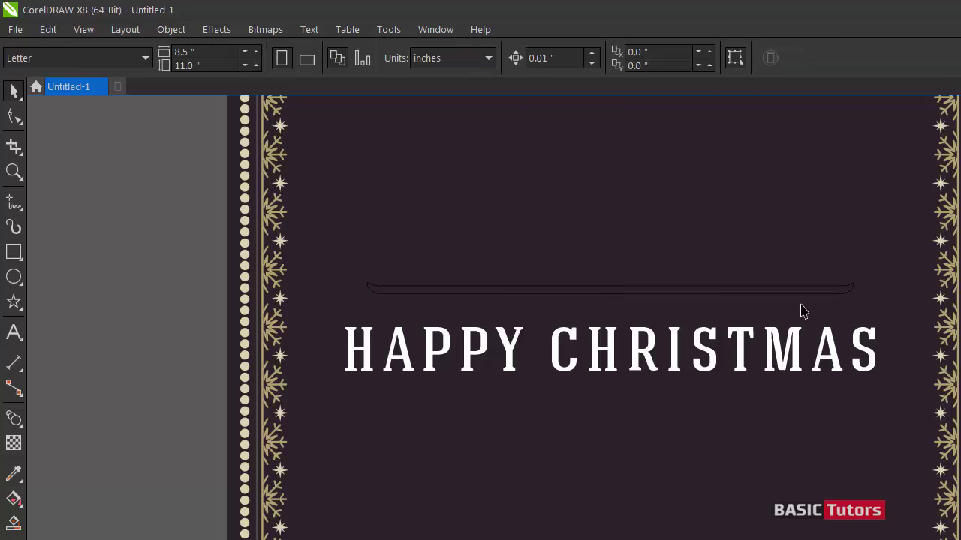
Centre the bar horizontally with the HAPPY CHRISTMAS heading
left_click(788, 294)
left_click(741, 341, "shift")
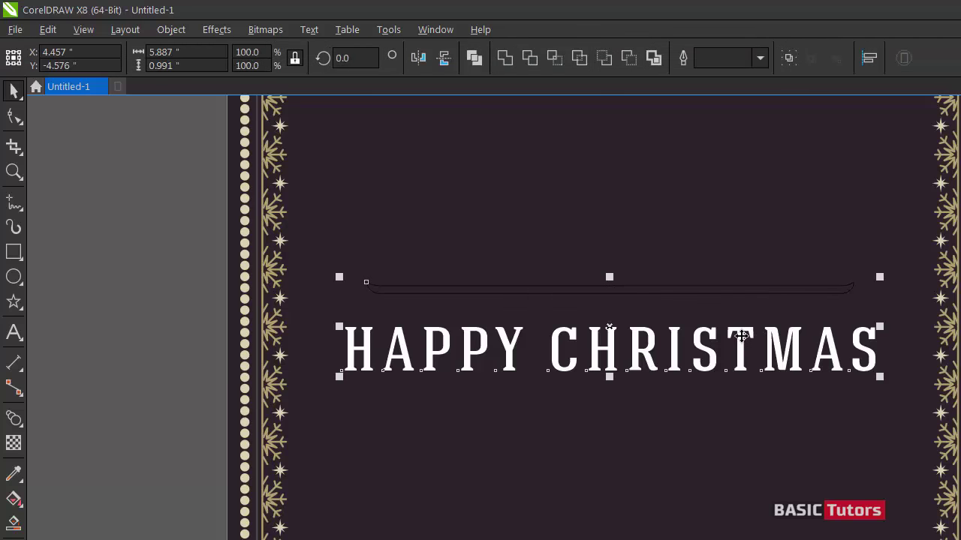
left_click(922, 305)
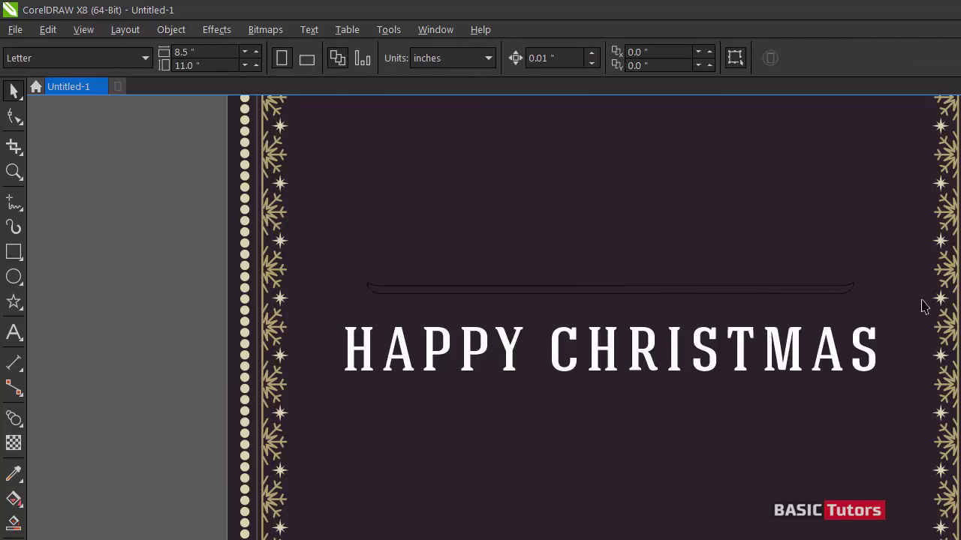
left_click(786, 301)
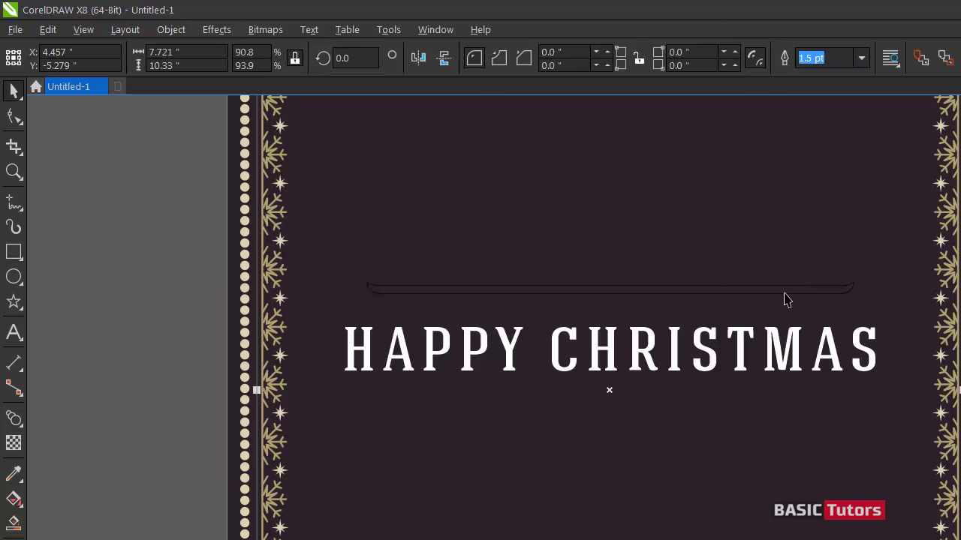
left_click(769, 329, "shift")
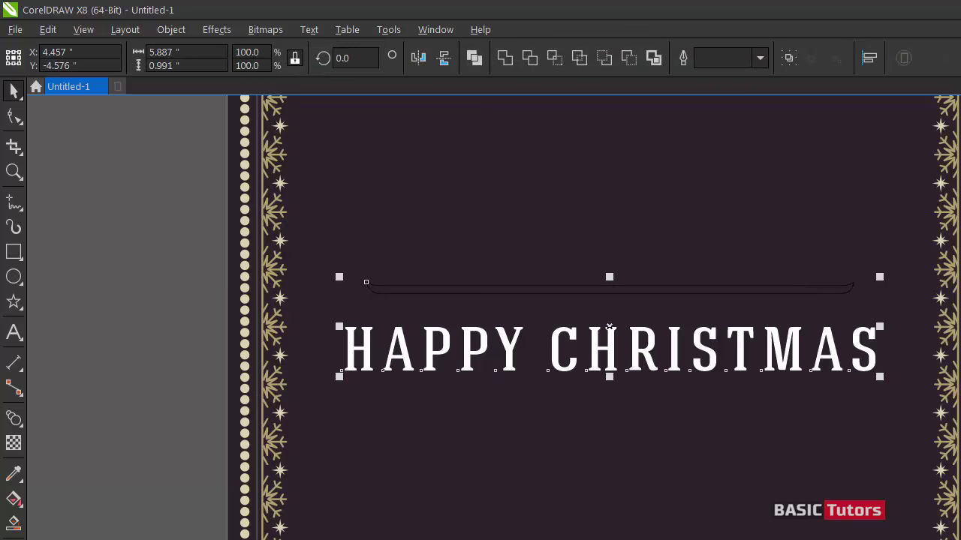
left_click(904, 304)
Copy the fill and outline properties of the border's cream dots onto the bar above the heading
left_click(839, 291)
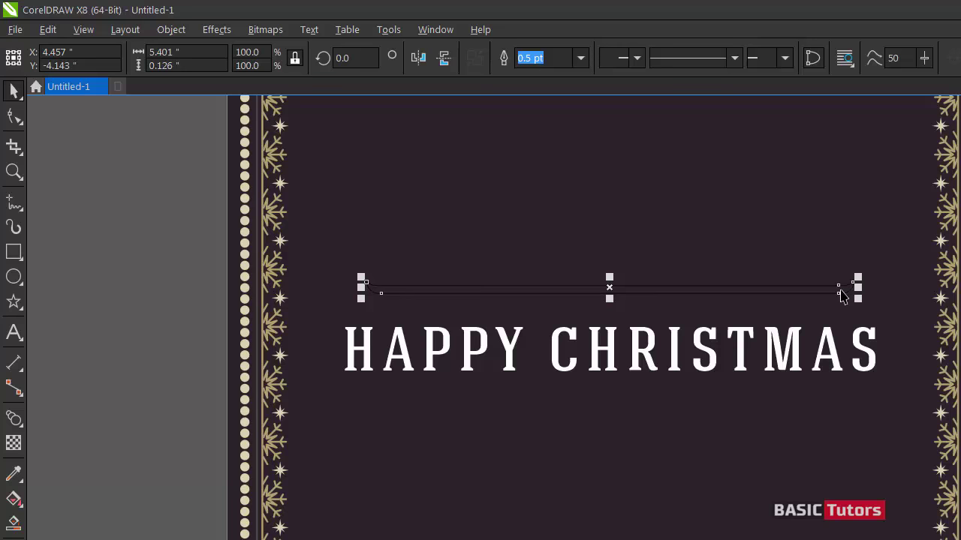
key("alt+e")
key("m")
left_click(651, 370)
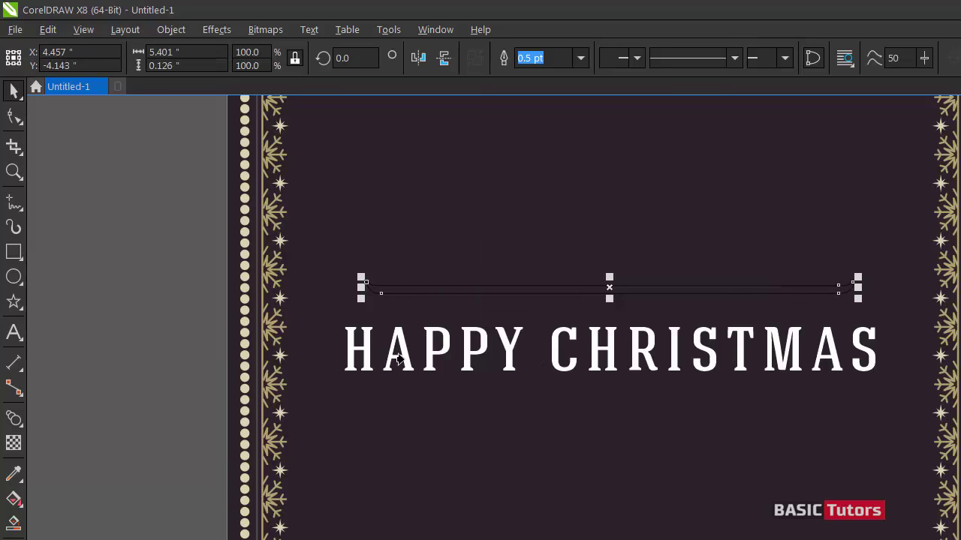
left_click(244, 338)
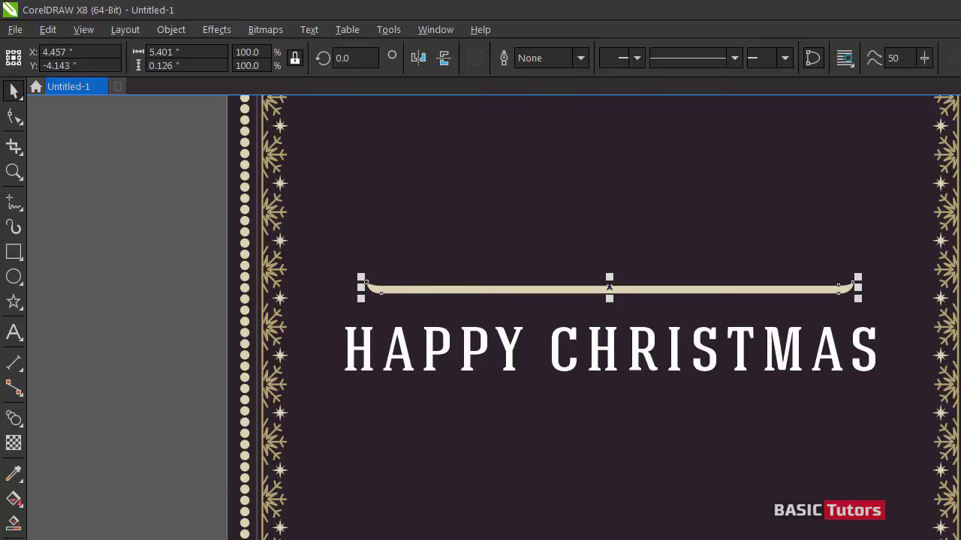
key("Escape")
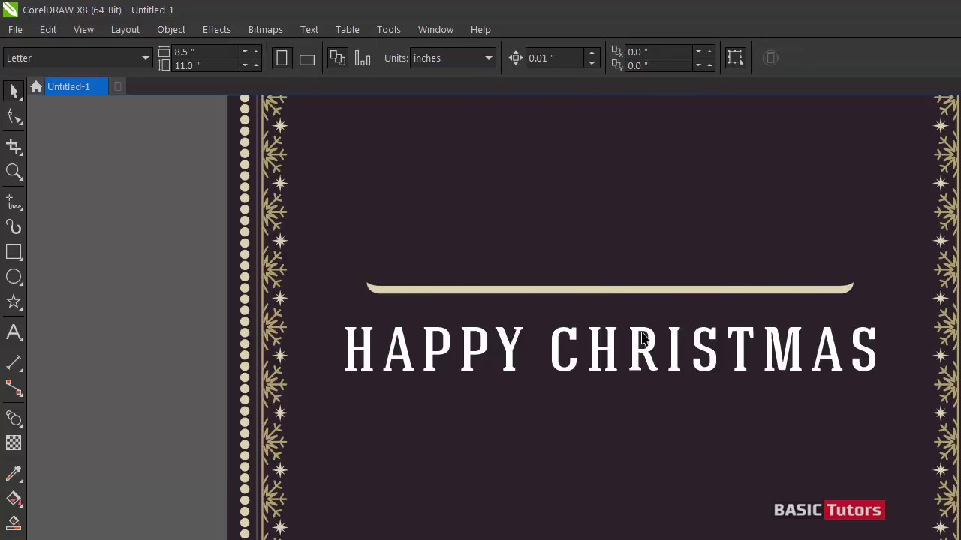
left_click(550, 290)
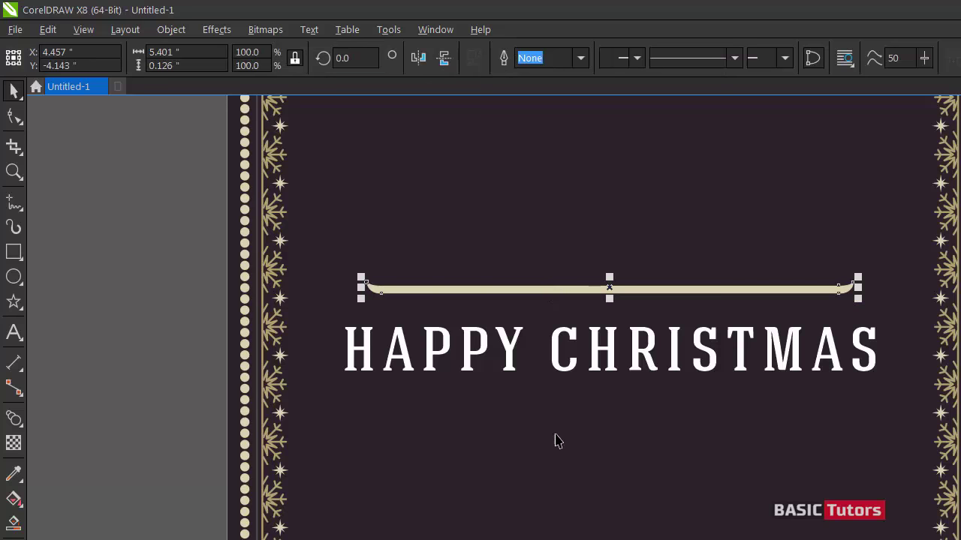
left_click(120, 268)
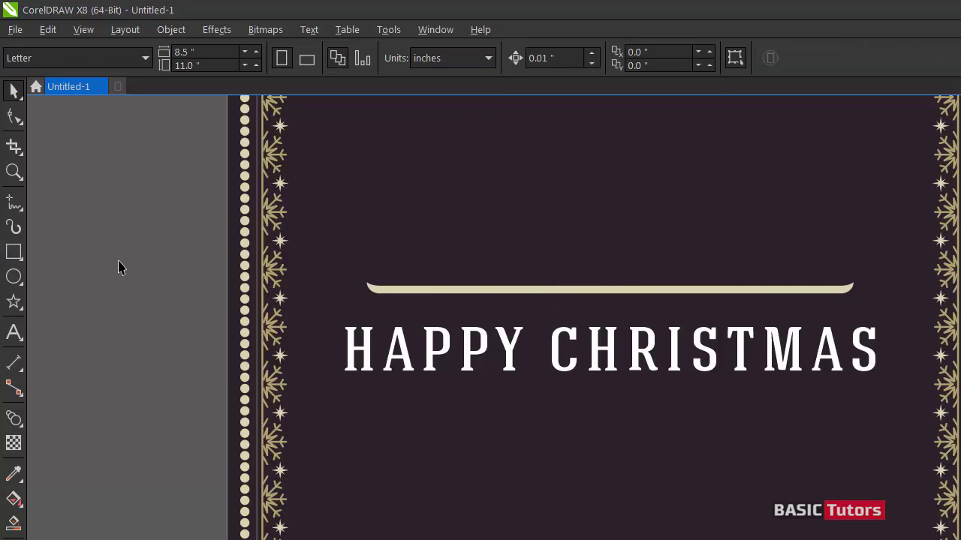
Start a B-Spline flourish above the bar, shaping a small pointed notch and a downward leaf tip at its right end
left_click_drag(333, 154, 891, 303)
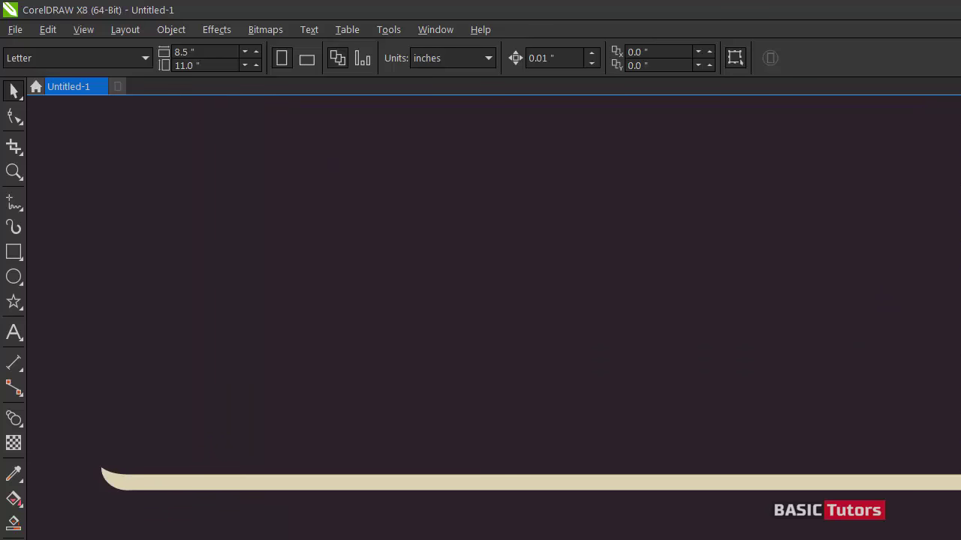
scroll(494, 315, "down", 3)
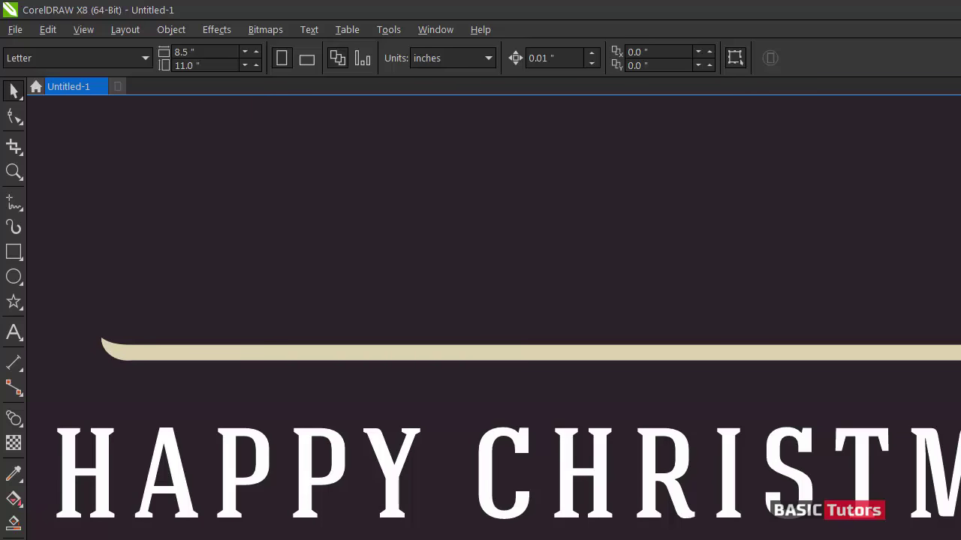
scroll(494, 316, "right", 2)
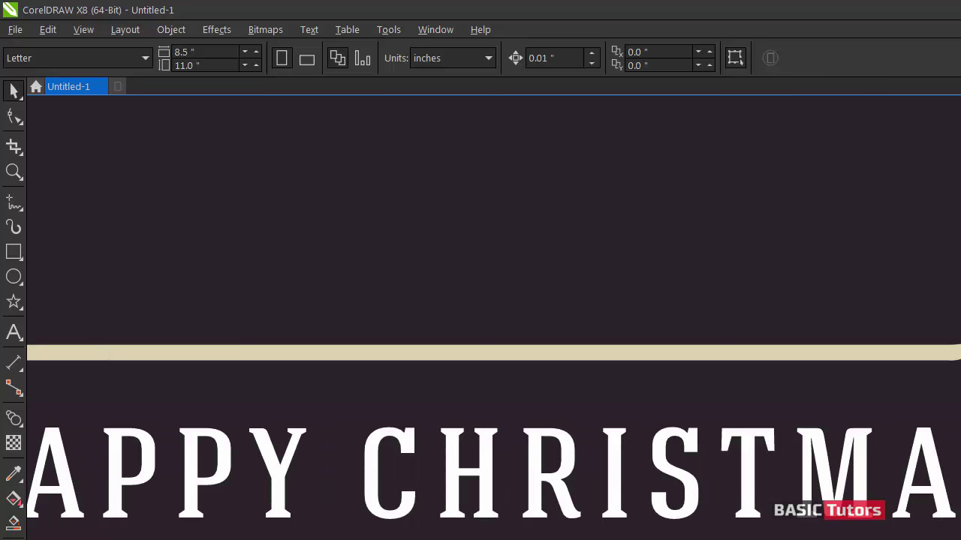
scroll(292, 443, "left", 2)
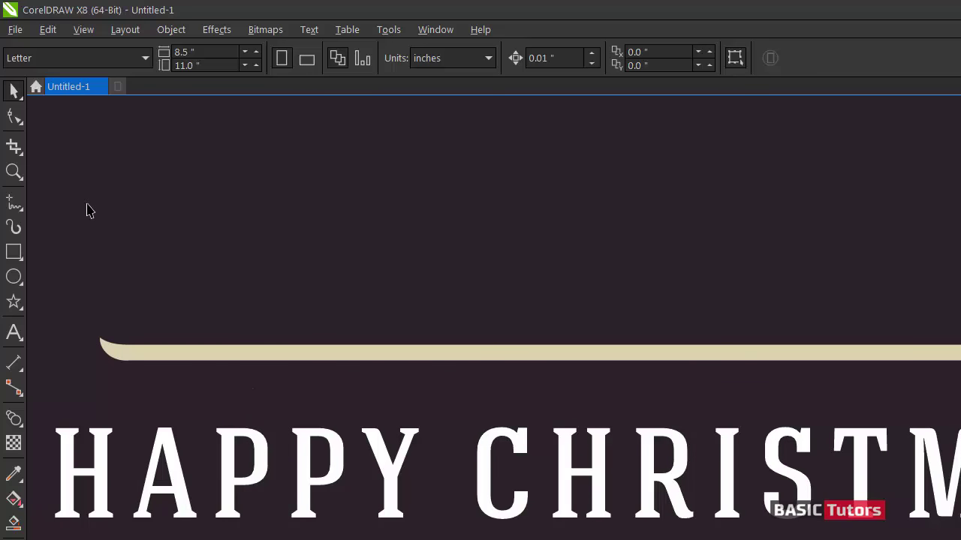
left_click(22, 215)
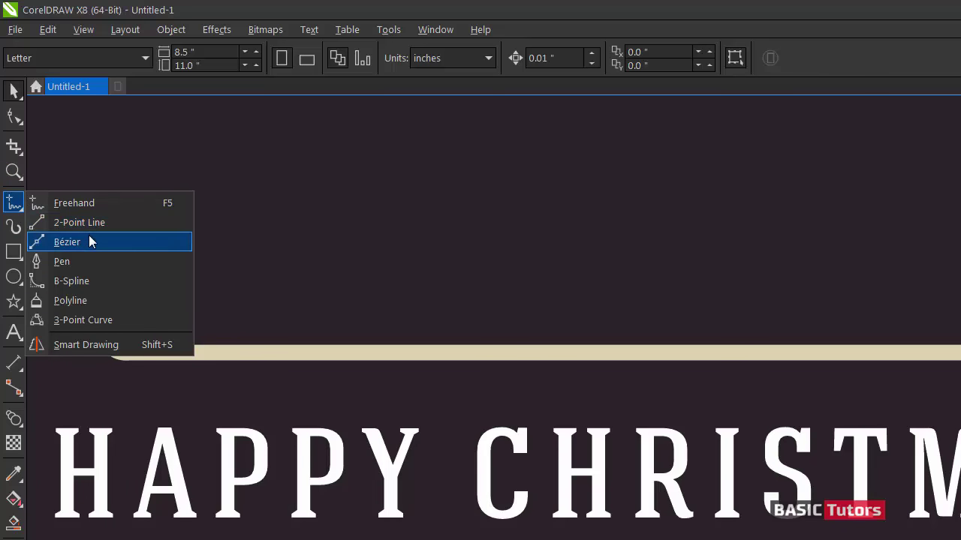
left_click(87, 282)
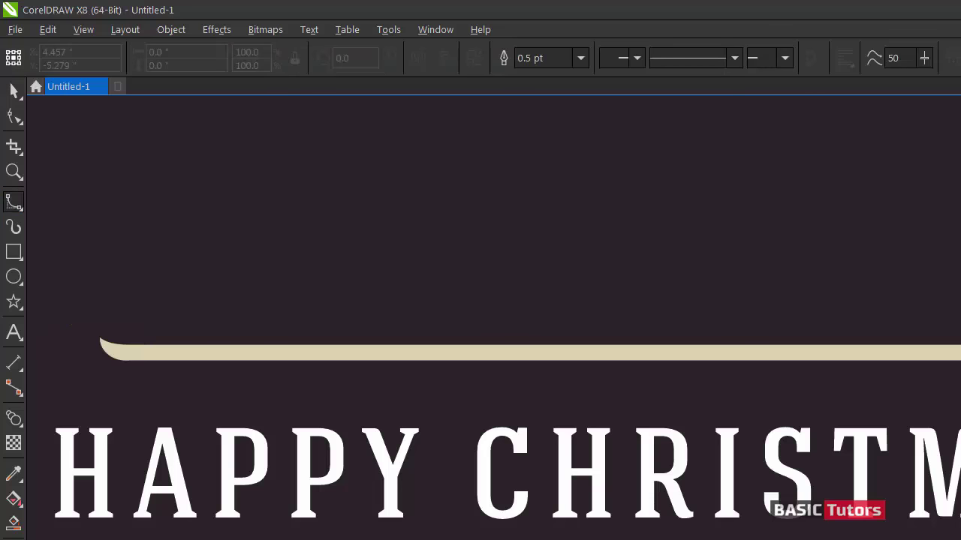
scroll(639, 216, "up", 2)
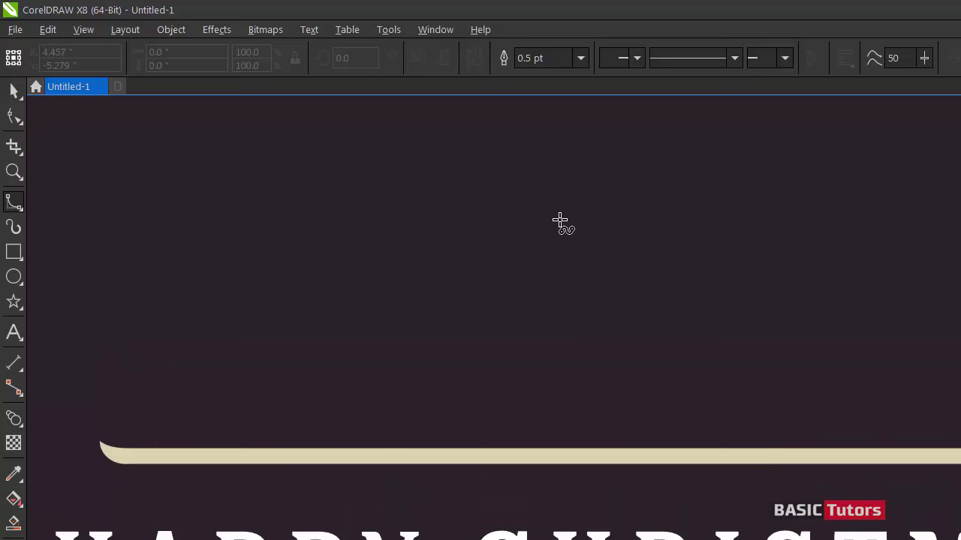
left_click(559, 216)
left_click(541, 255)
left_click(559, 276)
left_click(529, 254)
left_click(515, 259)
left_click(546, 288)
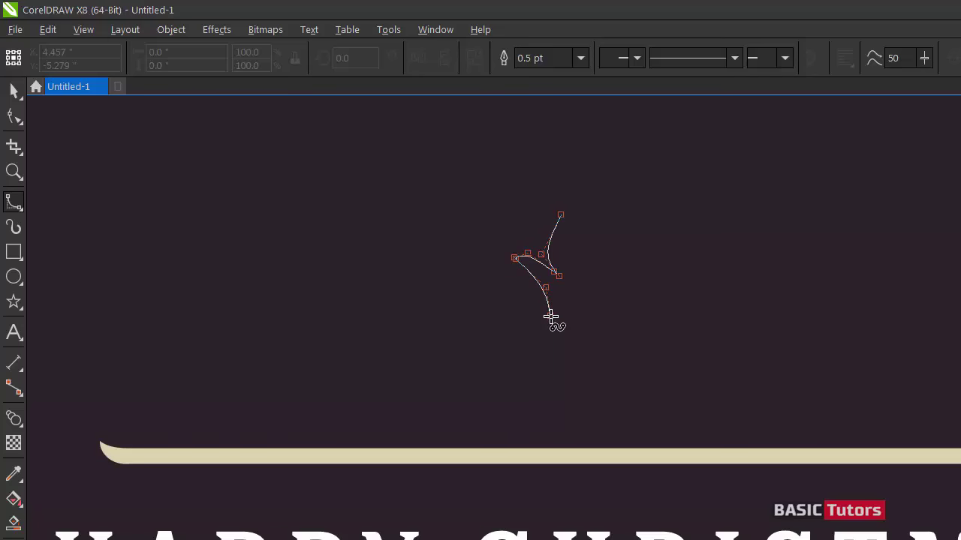
left_click(550, 316)
left_click(548, 331)
left_click(528, 284)
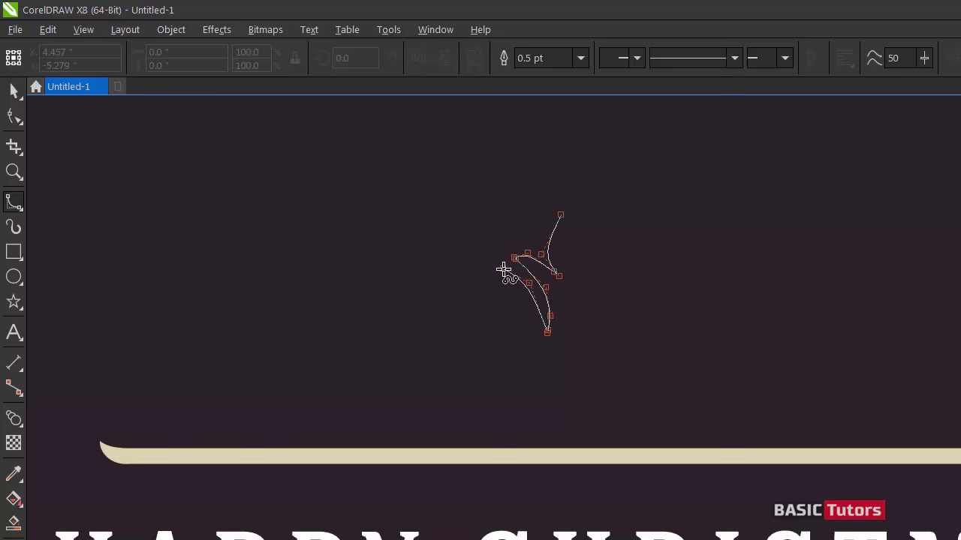
Extend the flourish leftward in a long S-shaped sweep, end it in a small inward spiral, and finish the curve
left_click(502, 268)
left_click(479, 266)
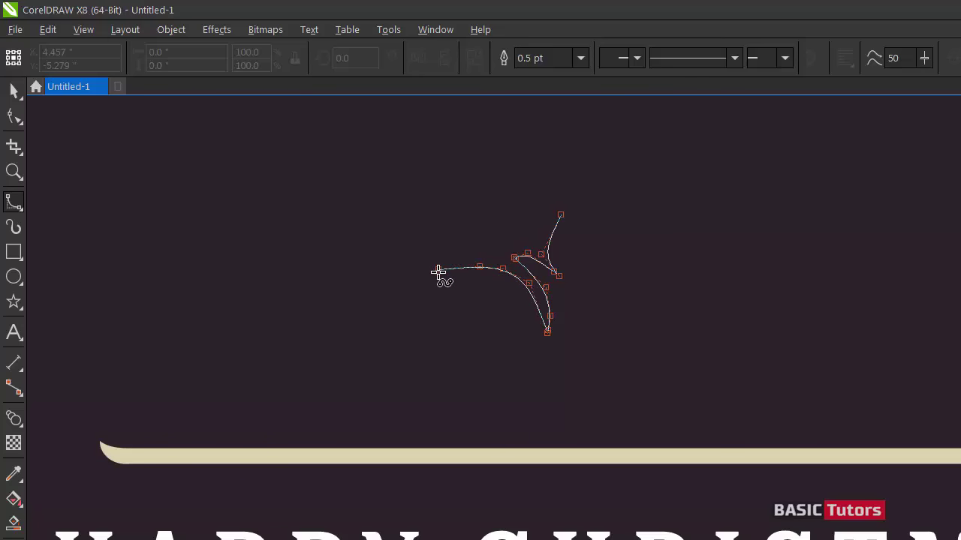
left_click(436, 274)
left_click(397, 290)
left_click(355, 318)
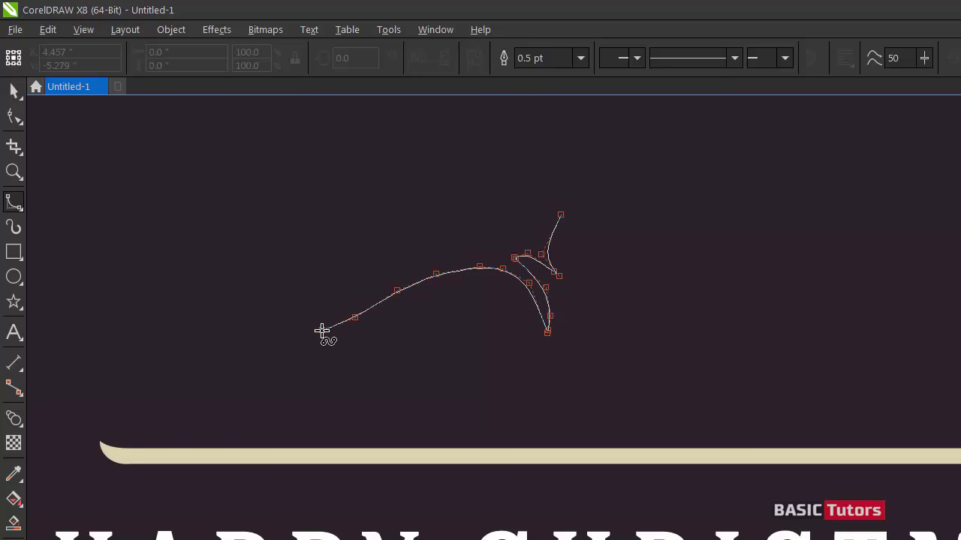
left_click(321, 331)
left_click(259, 338)
left_click(235, 323)
left_click(236, 295)
left_click(258, 293)
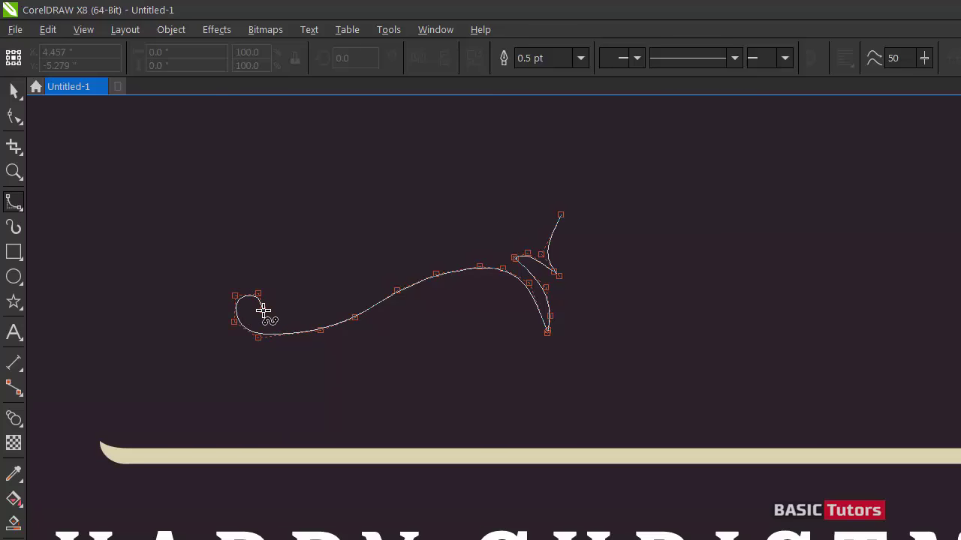
left_click(263, 309)
double_click(248, 315)
left_click(15, 91)
left_click(306, 211)
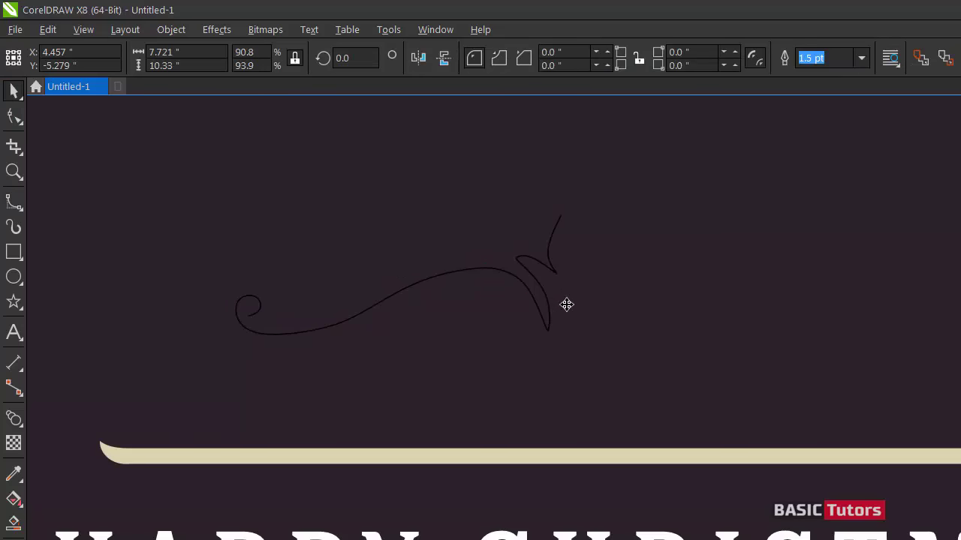
Draw a B-Spline branch from the middle of the flourish's sweep, looping down and round into an inward spiral
left_click(543, 286)
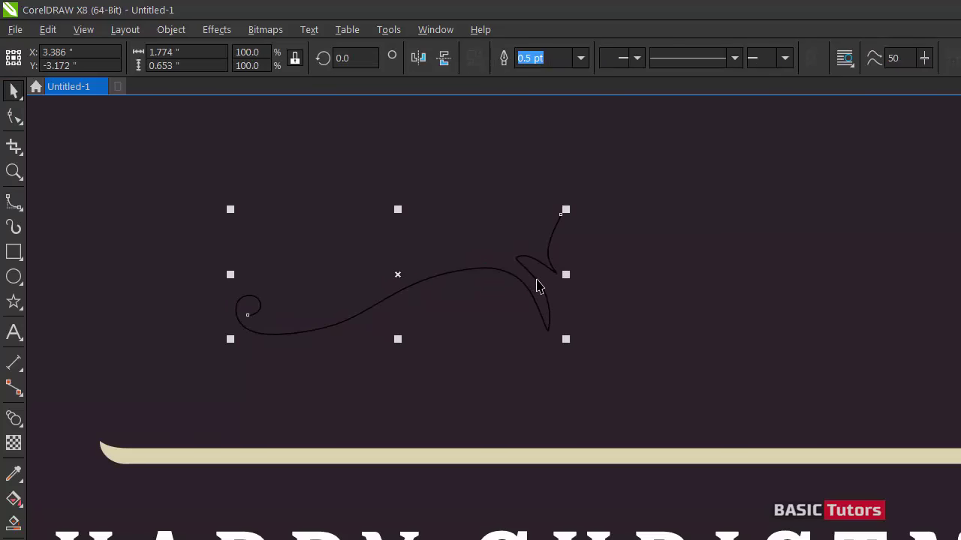
left_click(14, 202)
left_click(423, 281)
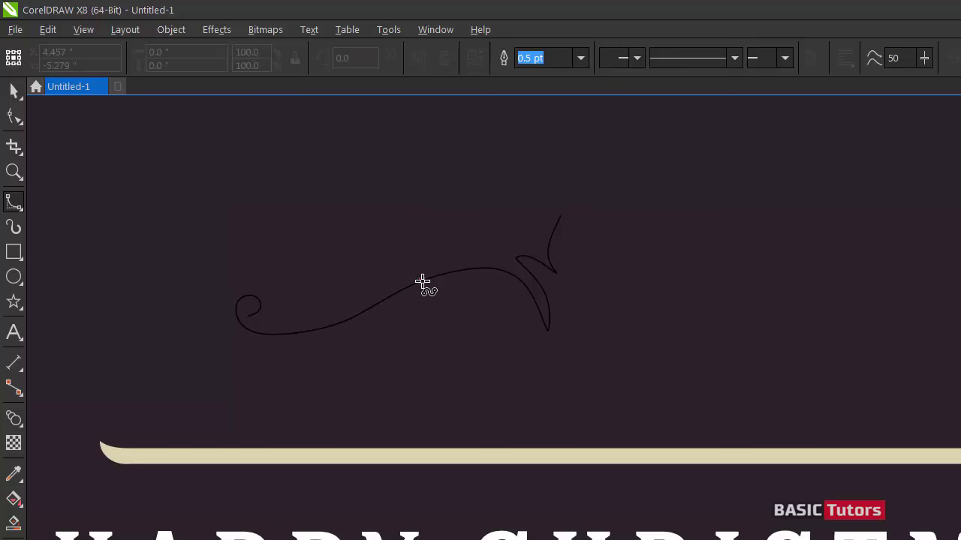
left_click(387, 303)
left_click(380, 331)
left_click(401, 348)
left_click(431, 346)
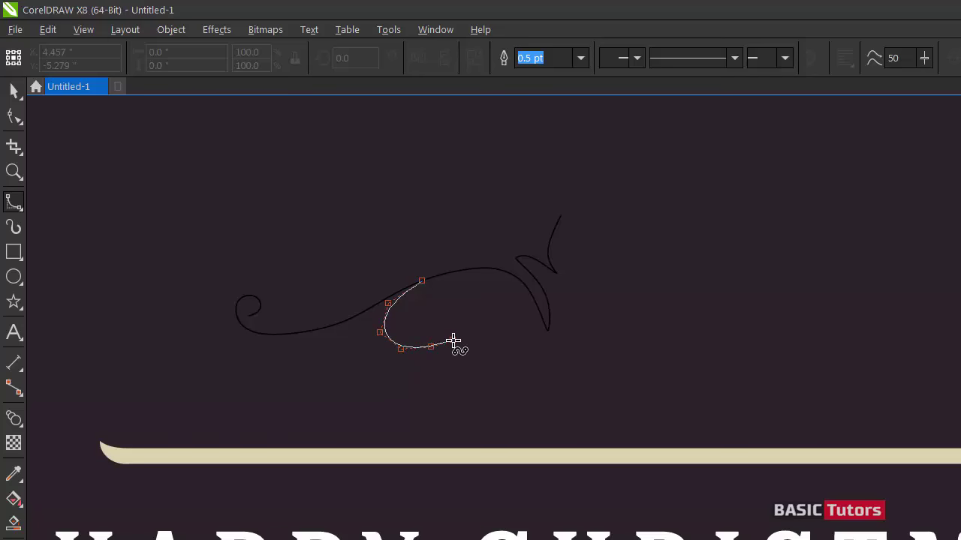
left_click(453, 331)
left_click(455, 309)
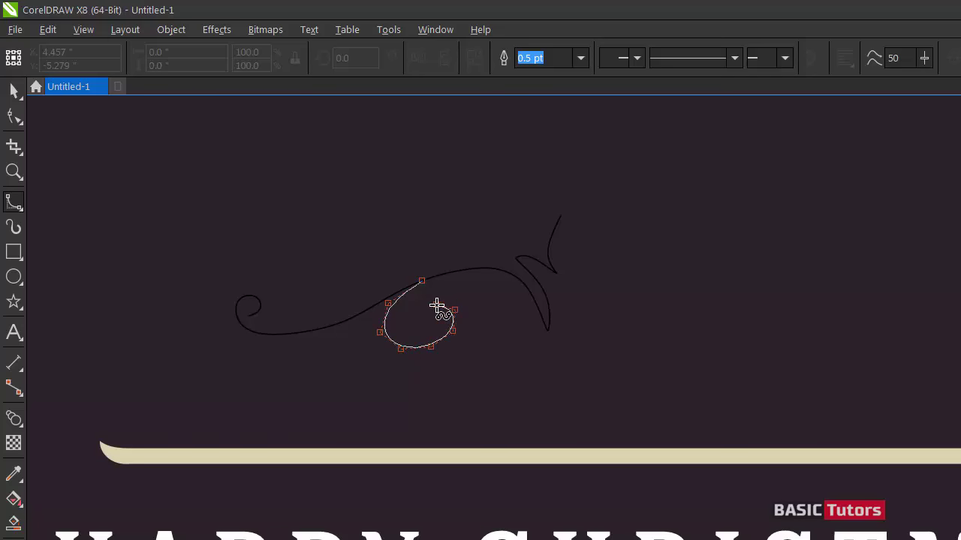
left_click(440, 300)
left_click(423, 304)
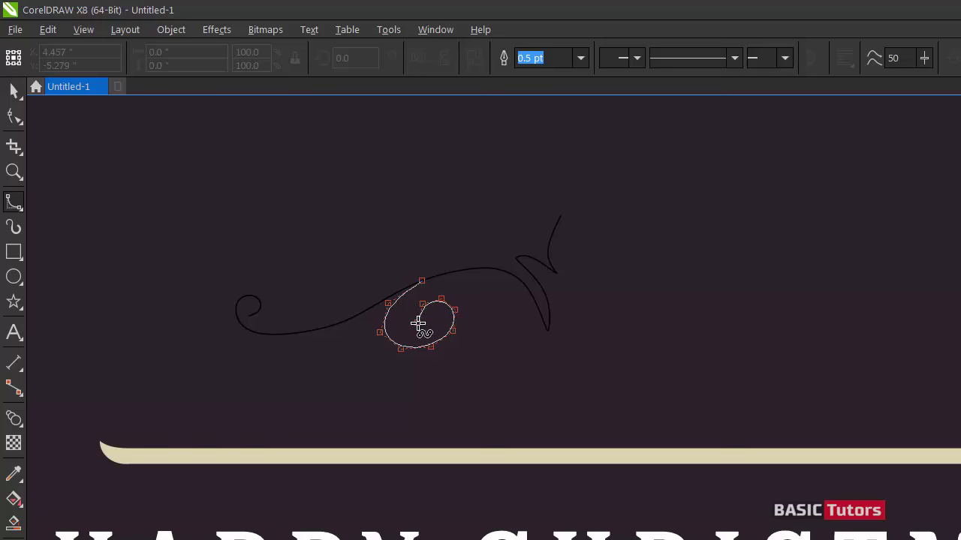
left_click(417, 323)
double_click(429, 331)
left_click(13, 91)
left_click(259, 204)
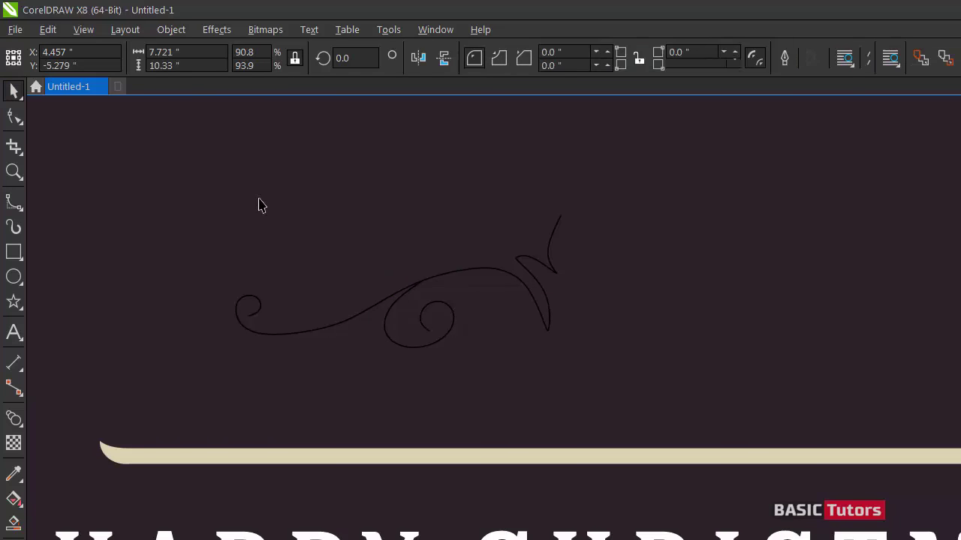
Pull the control point on the outer left side of the branch spiral slightly inward
key("F10")
left_click(427, 347)
left_click(386, 331)
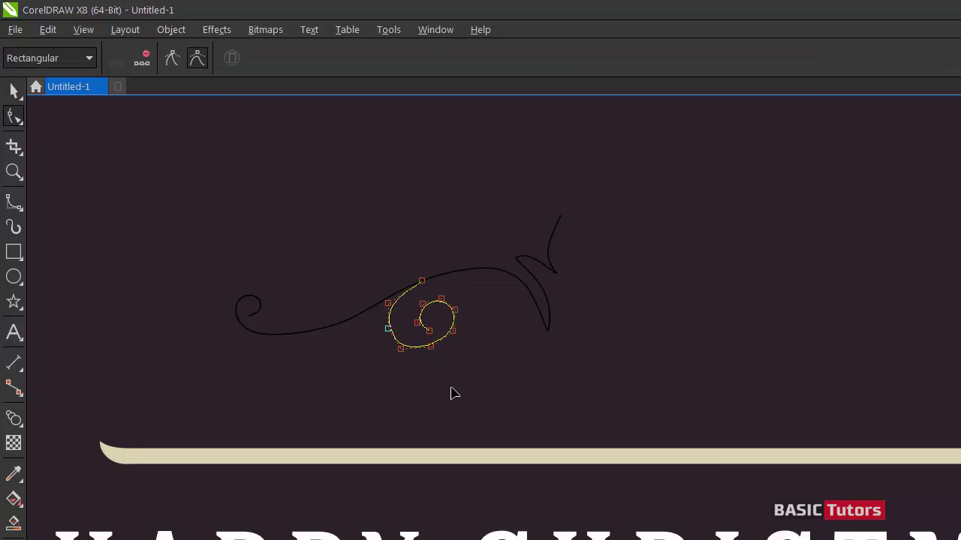
left_click(424, 240)
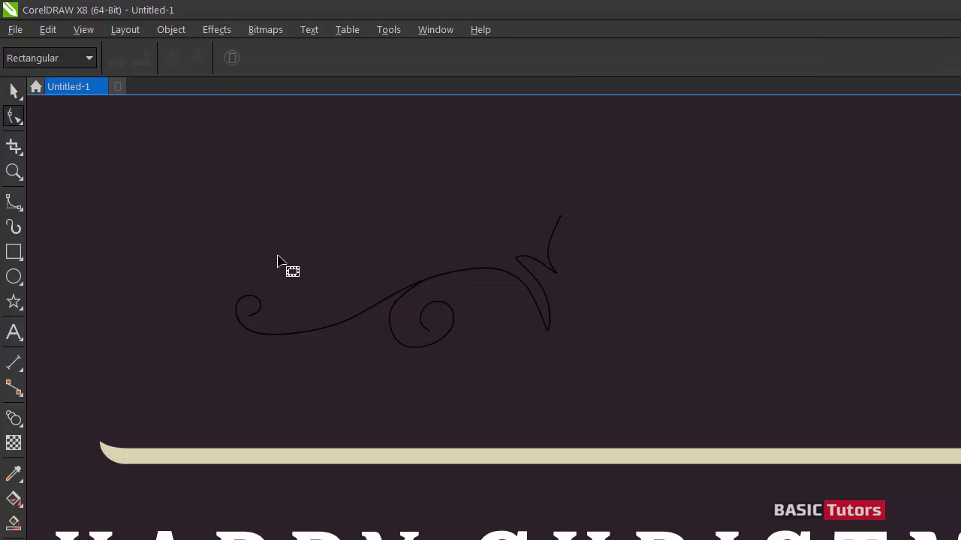
Reshape the main flourish by moving its upper end outward and adjusting the control points around the notch and leaf tip
key("space")
left_click(435, 281)
left_click(469, 273)
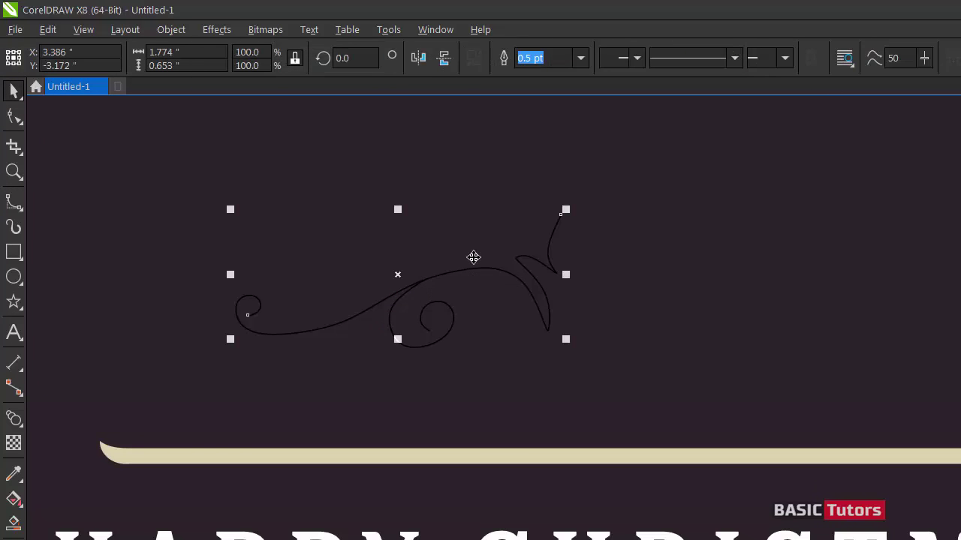
key("F10")
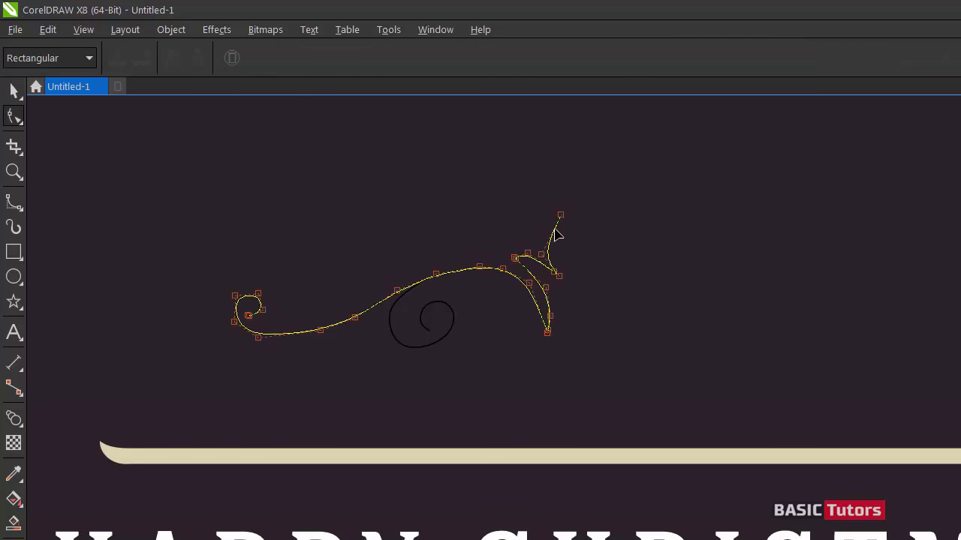
left_click_drag(560, 216, 569, 217)
left_click(544, 249)
left_click_drag(546, 253, 545, 242)
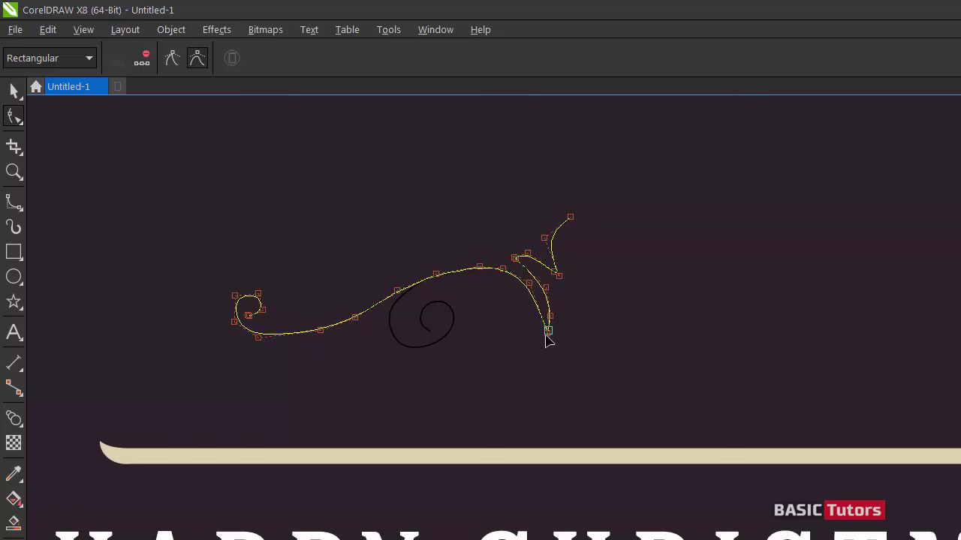
left_click_drag(529, 284, 528, 279)
Widen the branch spiral by moving its lower and side control points outward
left_click(421, 349)
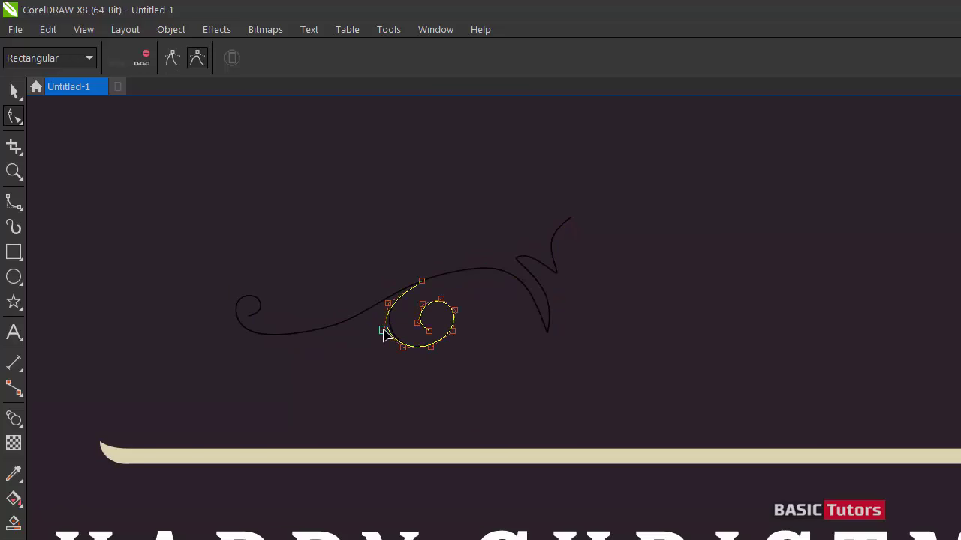
mouse_move(434, 348)
left_mouse_down()
mouse_move(452, 330)
mouse_move(437, 353)
left_mouse_up()
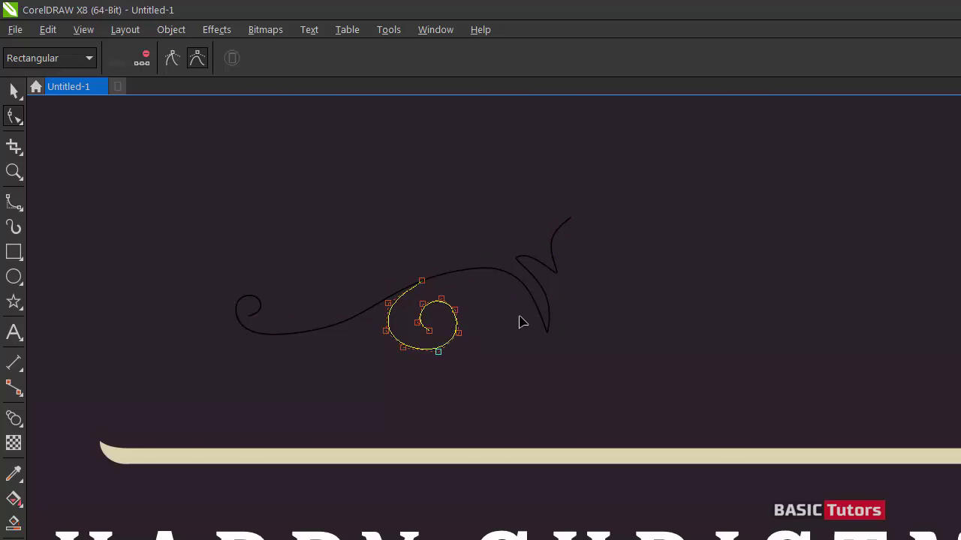
key("space")
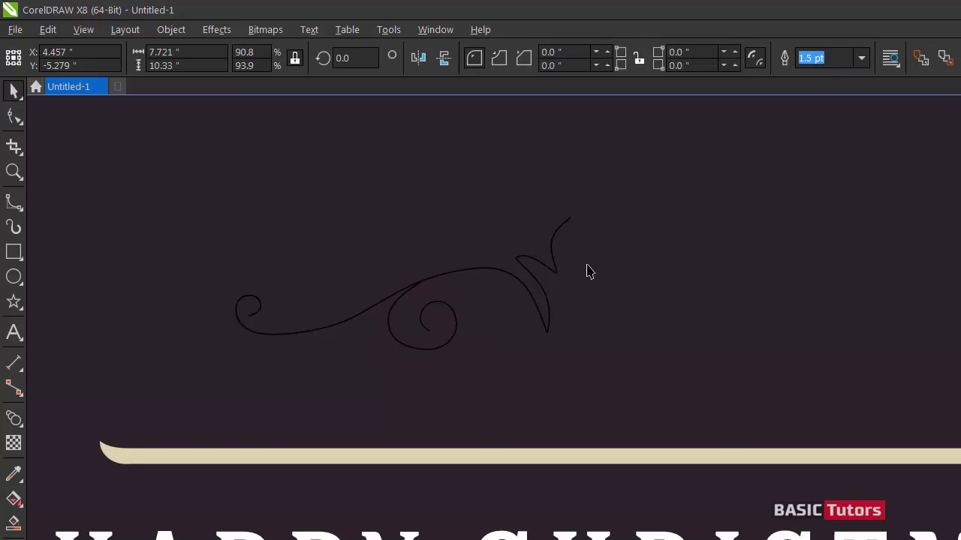
Convert the main flourish and the spiral branch from B-Splines to editable curves
left_click(567, 229)
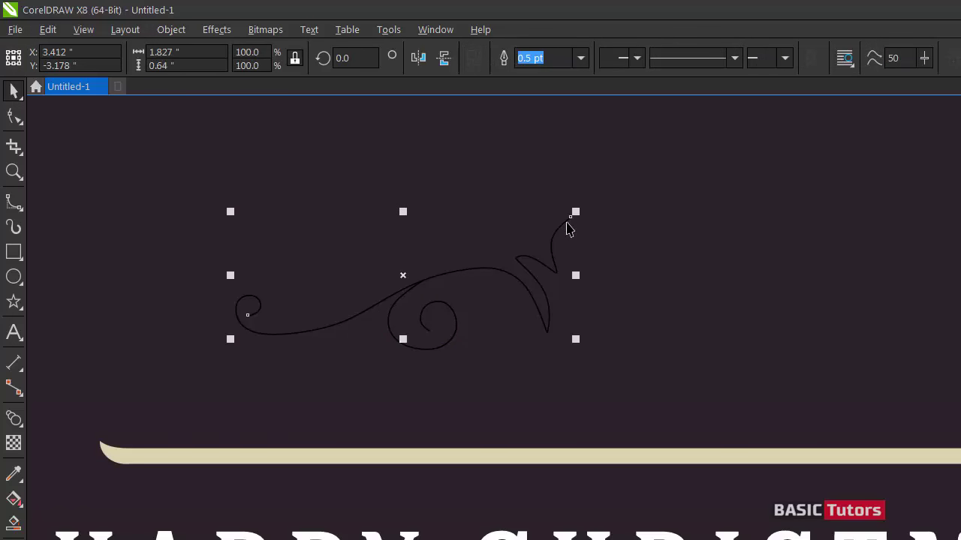
left_click(169, 30)
left_click(253, 415)
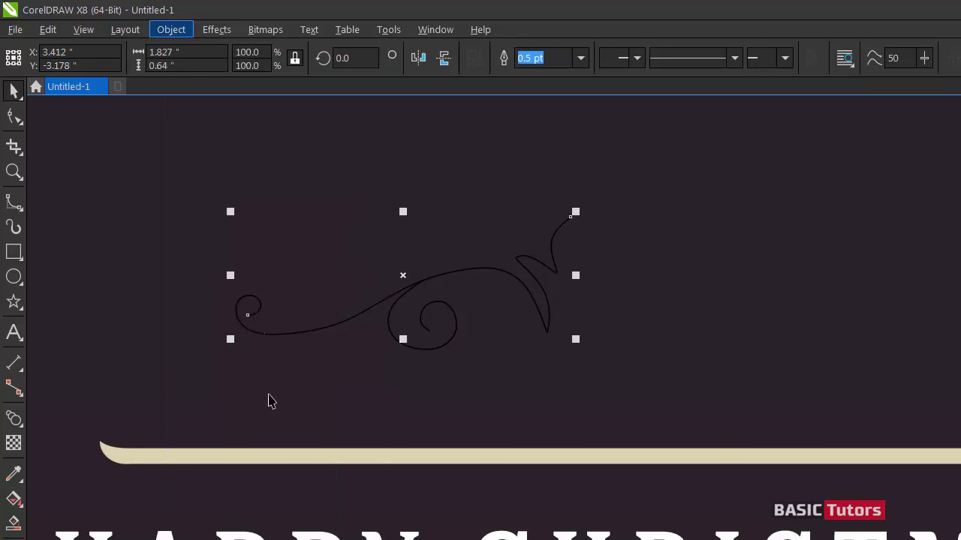
left_click(432, 303)
left_click(177, 34)
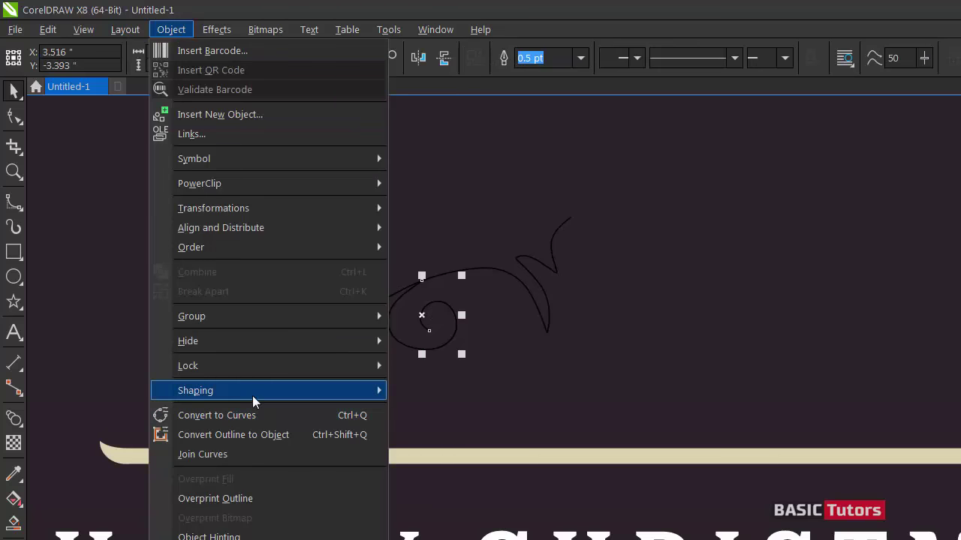
left_click(257, 415)
Set the outline width of both the main flourish and the spiral branch to 1.5 pt
left_click(522, 285)
key("F12")
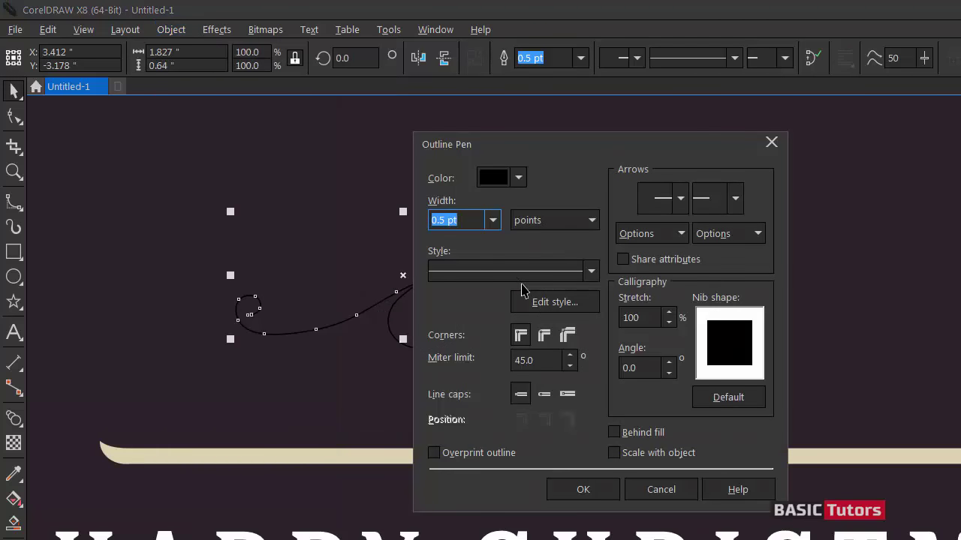
type("1.5")
key("Return")
key("F12")
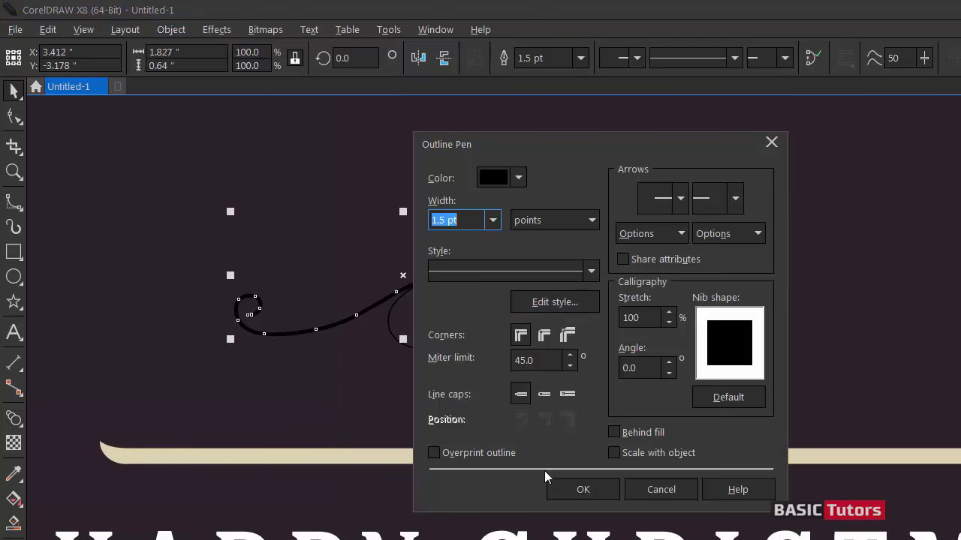
left_click(583, 489)
left_click(431, 349)
key("F12")
type("1.5")
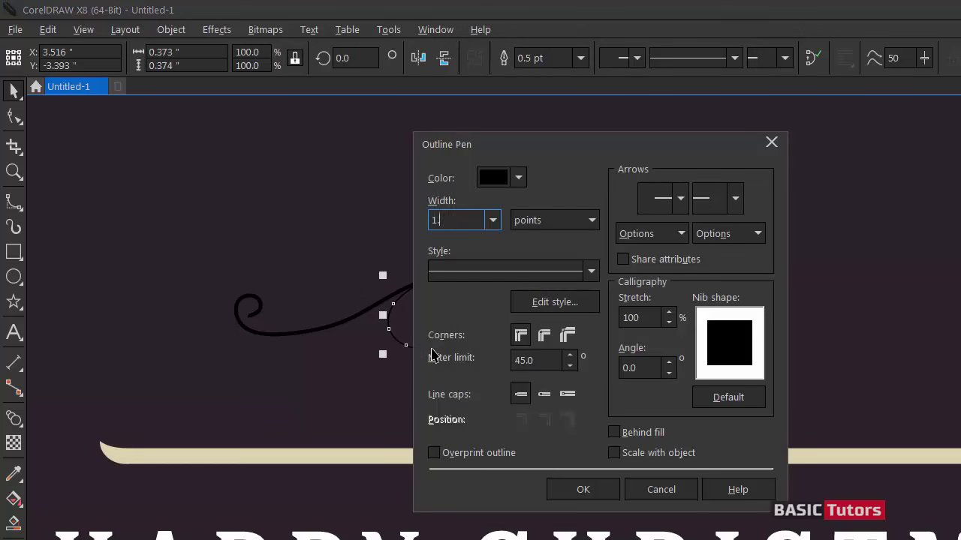
key("Return")
left_click(420, 236)
Make the lower corner node of the flourish's notch a cusp and delete the extra node beside it
left_click(448, 281)
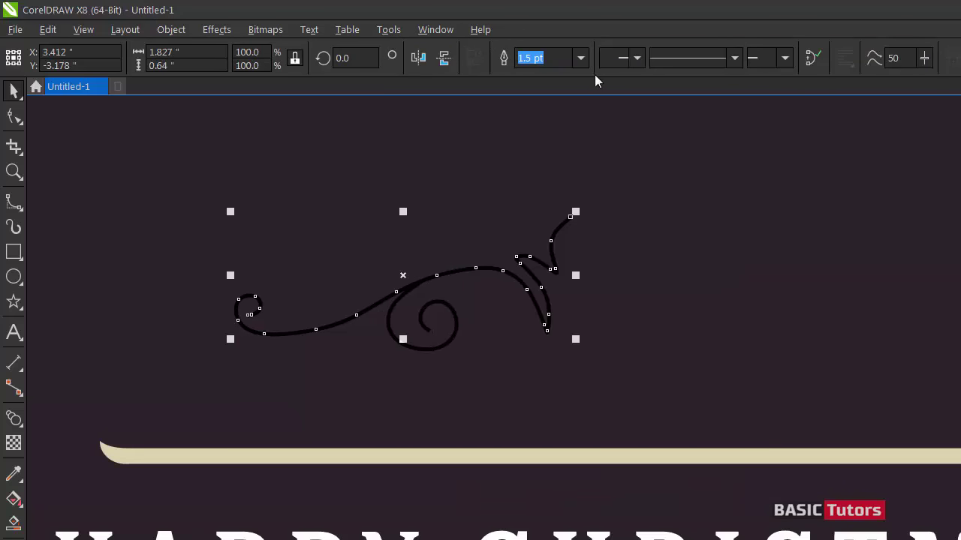
key("F10")
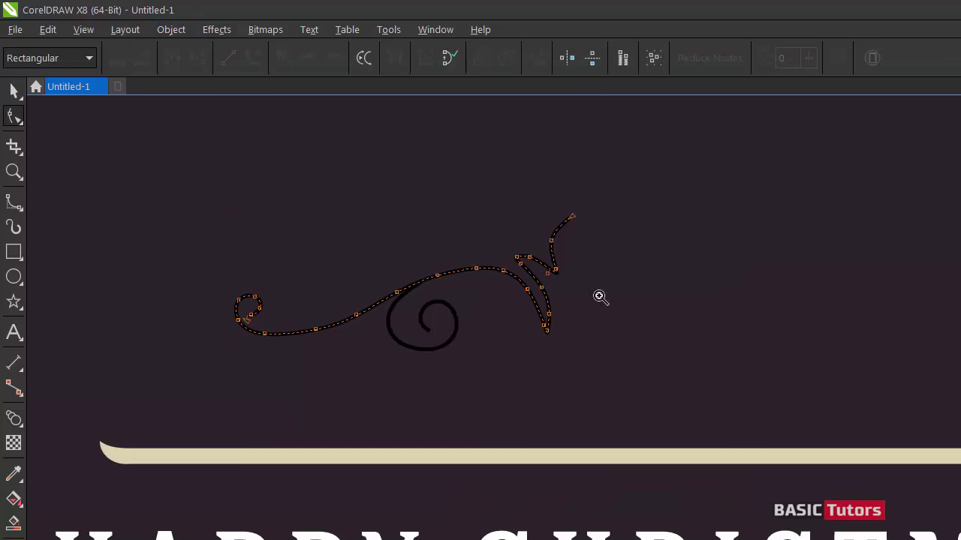
scroll(601, 296, "up", 2)
scroll(711, 449, "right", 2)
left_click_drag(366, 205, 366, 198)
left_click(333, 323)
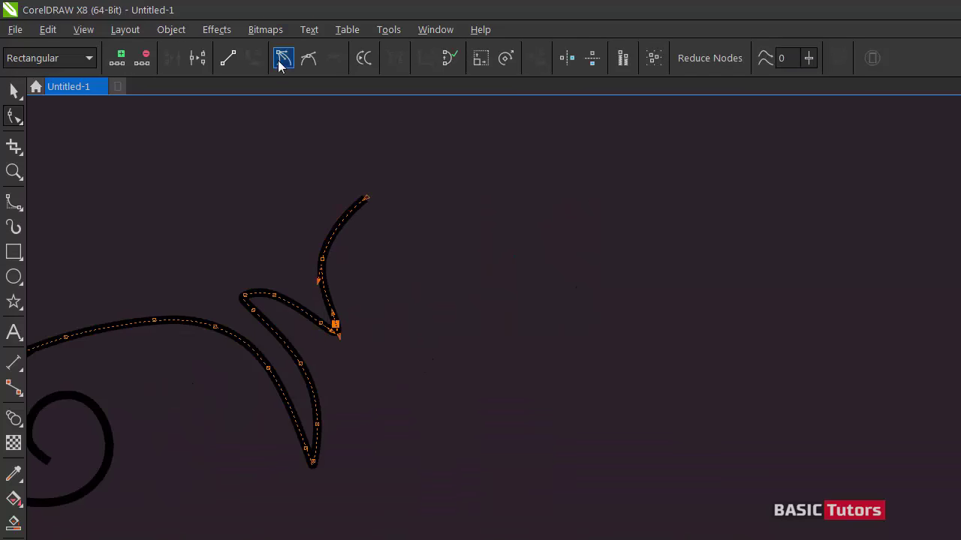
left_click(321, 324)
key("Delete")
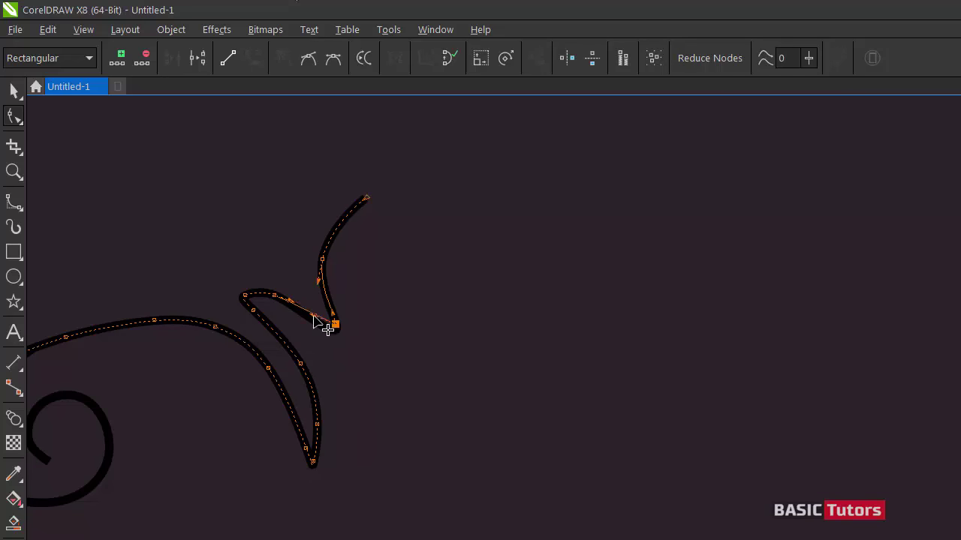
Delete the extra nodes around the notch's pointed left tip and bend the segment below it outward
left_click(274, 295)
double_click(274, 296)
left_click(245, 296)
double_click(253, 310)
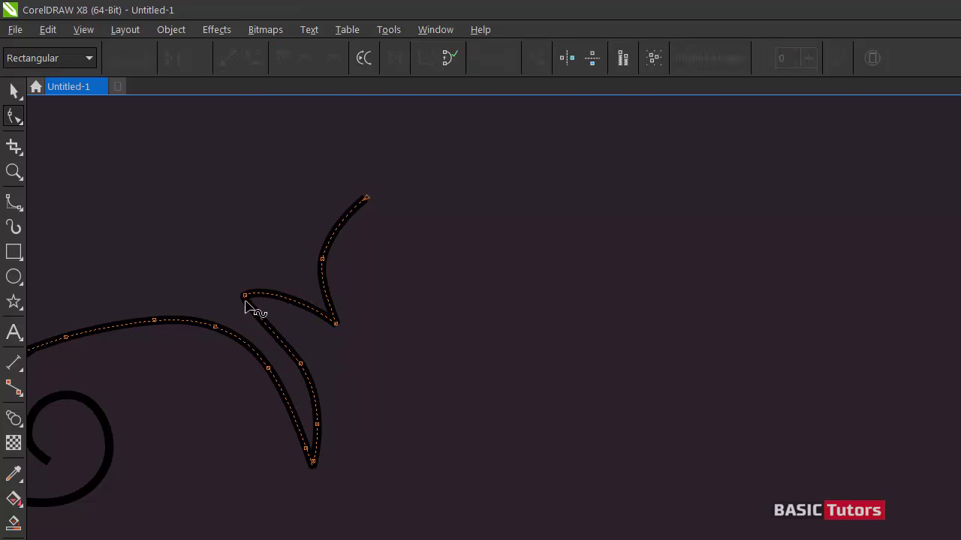
left_click(244, 295)
left_click_drag(275, 332, 290, 343)
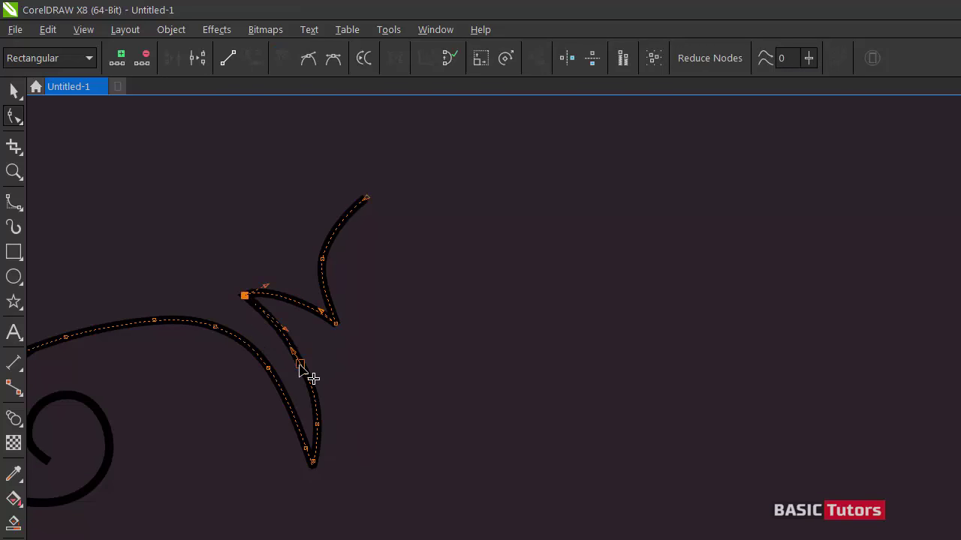
Remove the surplus nodes along both sides of the downward leaf and make its tip node a cusp
double_click(300, 364)
left_click(316, 425)
key("Delete")
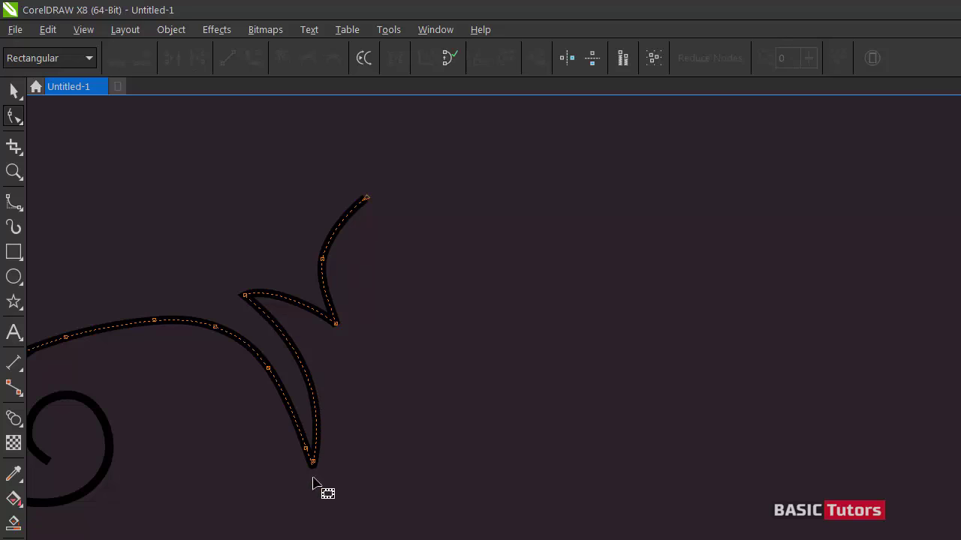
left_click(313, 461)
left_click(286, 59)
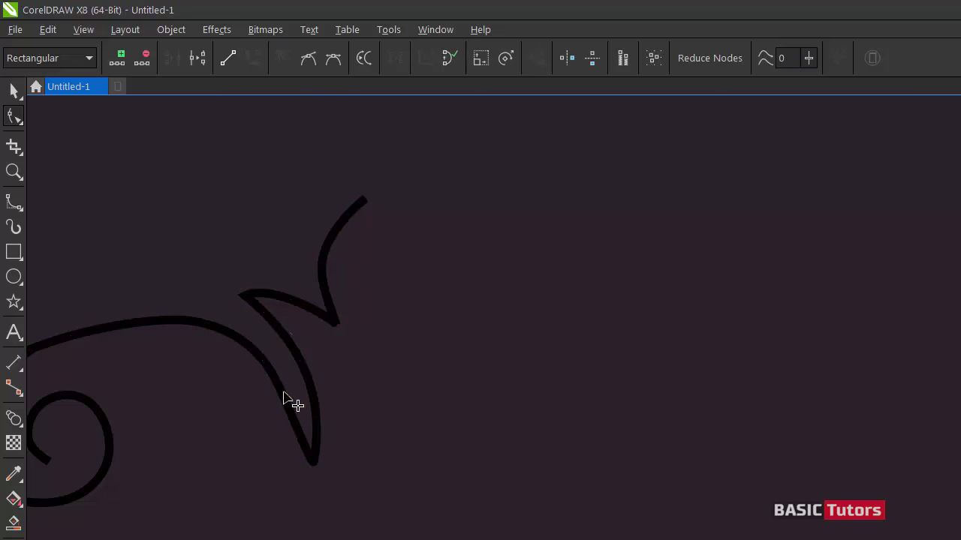
double_click(268, 369)
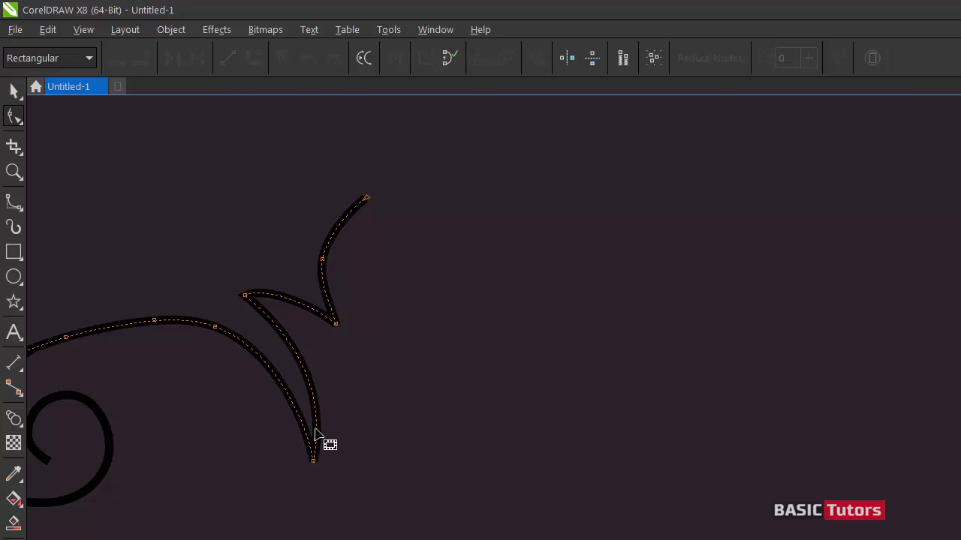
Delete the surplus nodes along the flourish's long S-shaped sweep
left_click(162, 323)
double_click(215, 327)
scroll(279, 434, "left", 3)
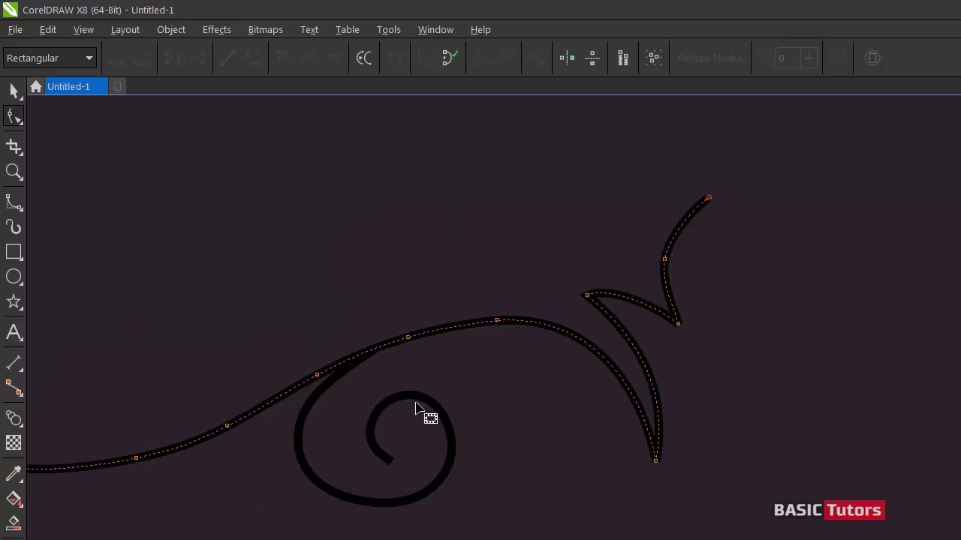
double_click(408, 337)
scroll(361, 375, "left", 5)
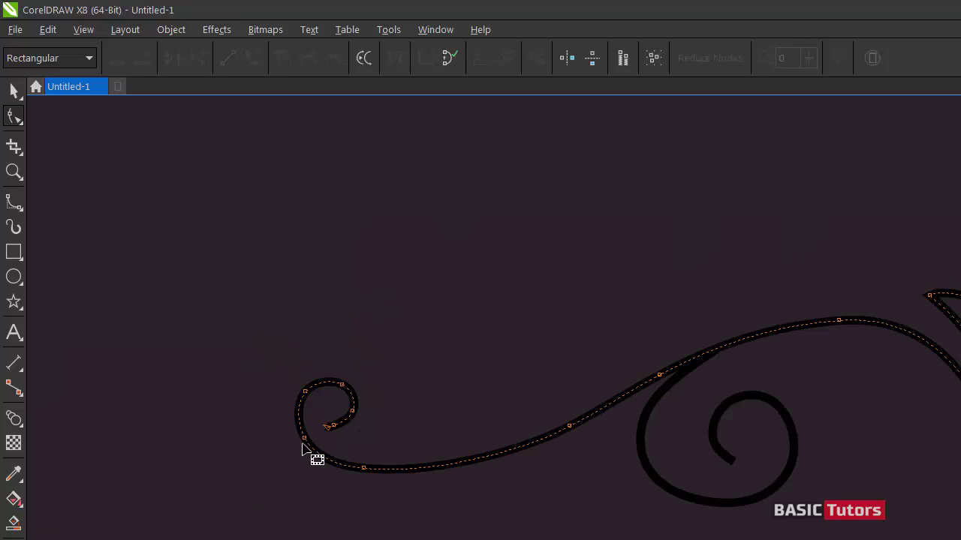
Delete the surplus nodes around the branch spiral to smooth its curve
left_click(709, 429)
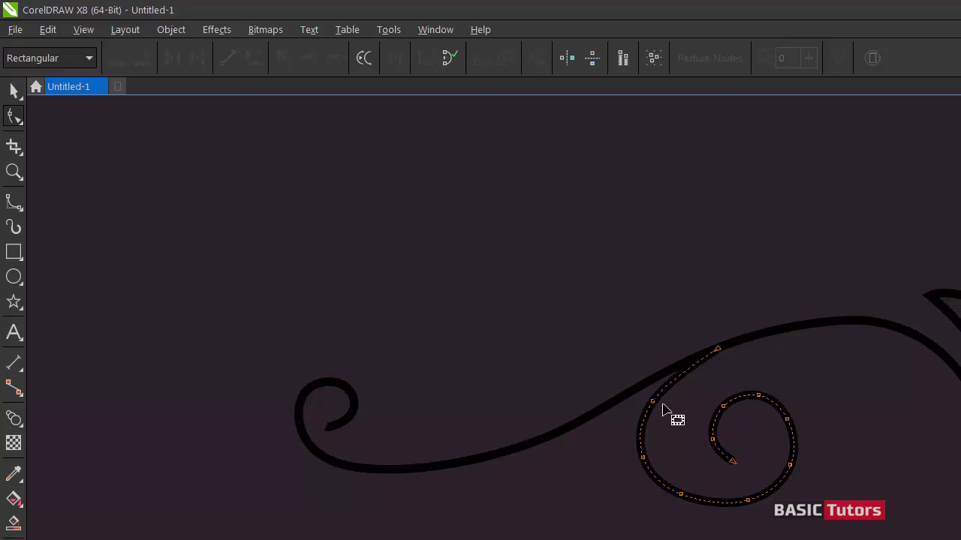
left_click(643, 459)
key("Delete")
key("space")
Convert the outlines of the main flourish and the spiral branch to objects
left_click(719, 346)
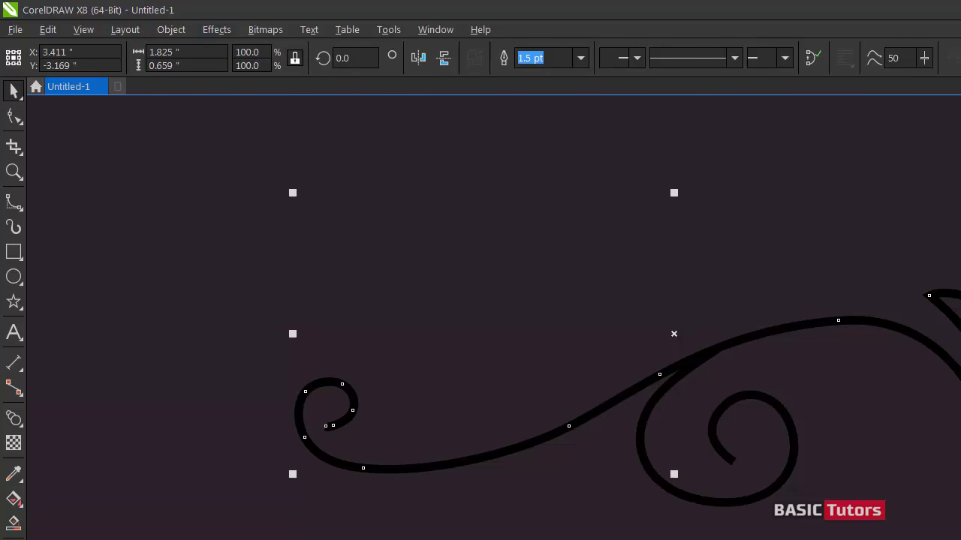
scroll(513, 348, "right", 3)
left_click(184, 30)
left_click(232, 434)
left_click(485, 412)
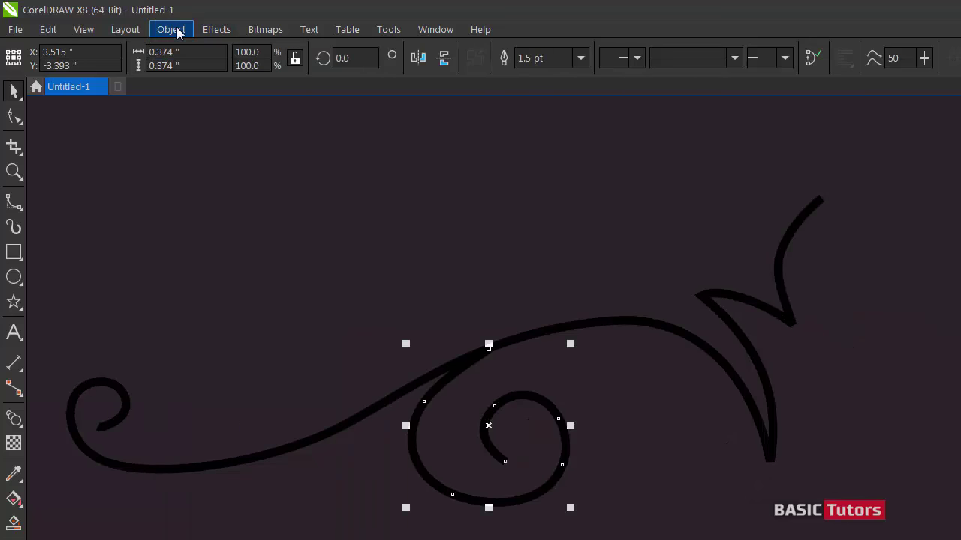
left_click(179, 30)
left_click(177, 436)
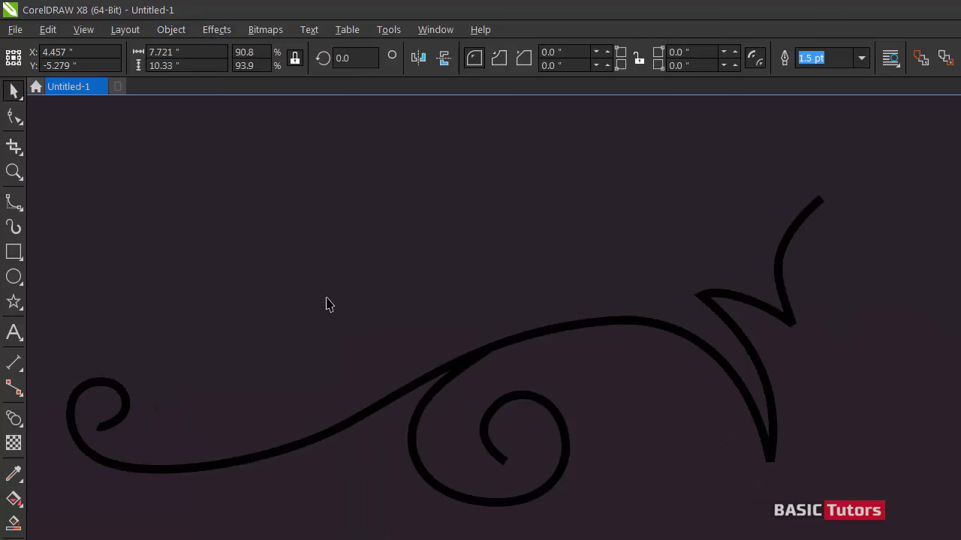
Draw an ellipse about 0.066 by 0.073 inches at the inner end of the flourish's far-left curl and weld it to the flourish
left_click(14, 277)
left_click_drag(88, 403, 113, 432)
key("space")
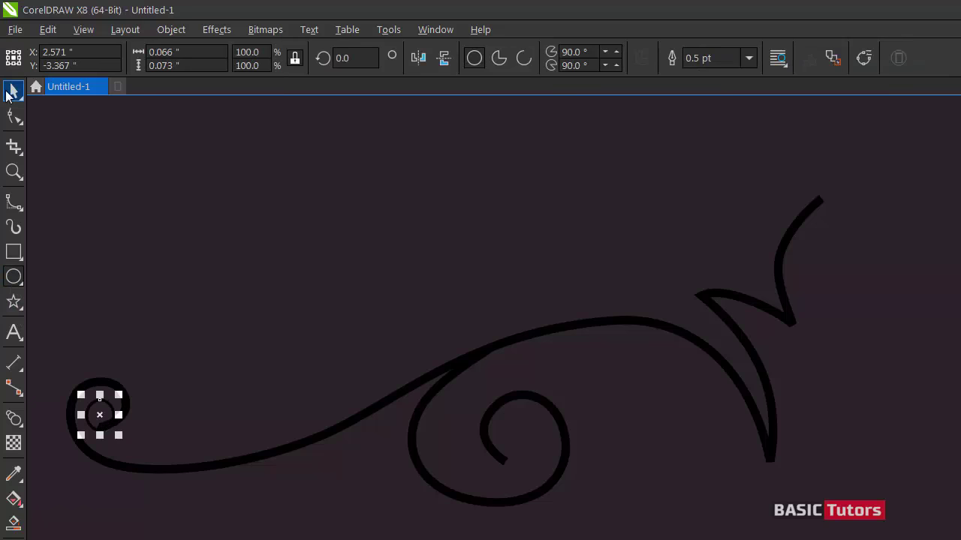
left_click(129, 406, "shift")
left_click(505, 58)
Delete the surplus nodes where the far-left curl meets its round end and adjust the lower edge into a smooth curve
key("F10")
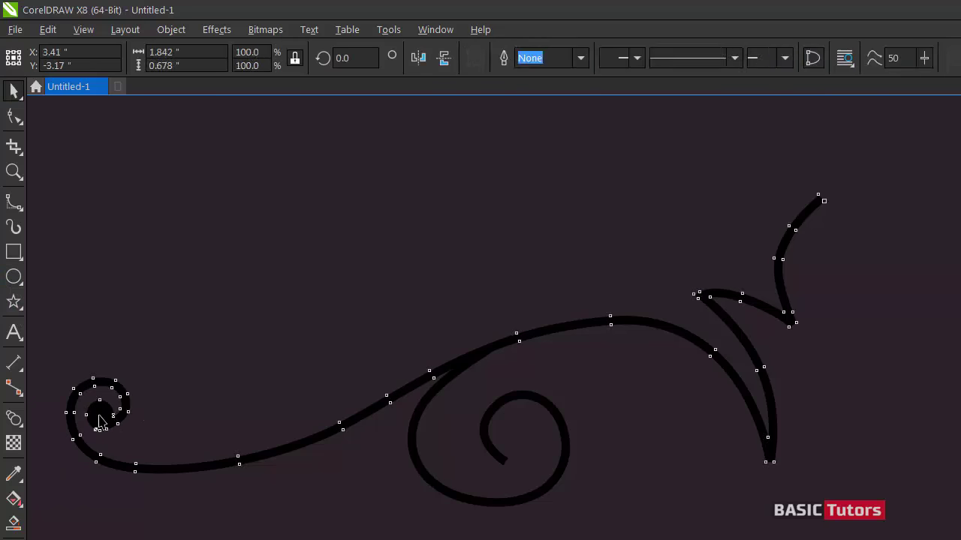
scroll(64, 403, "up", 5)
double_click(499, 224)
double_click(524, 229)
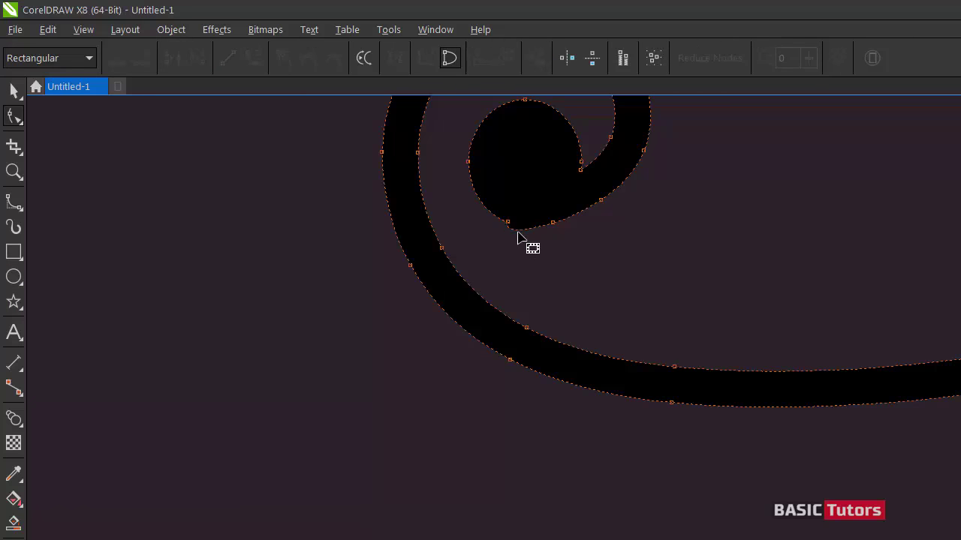
double_click(506, 224)
key("space")
key("space")
double_click(553, 222)
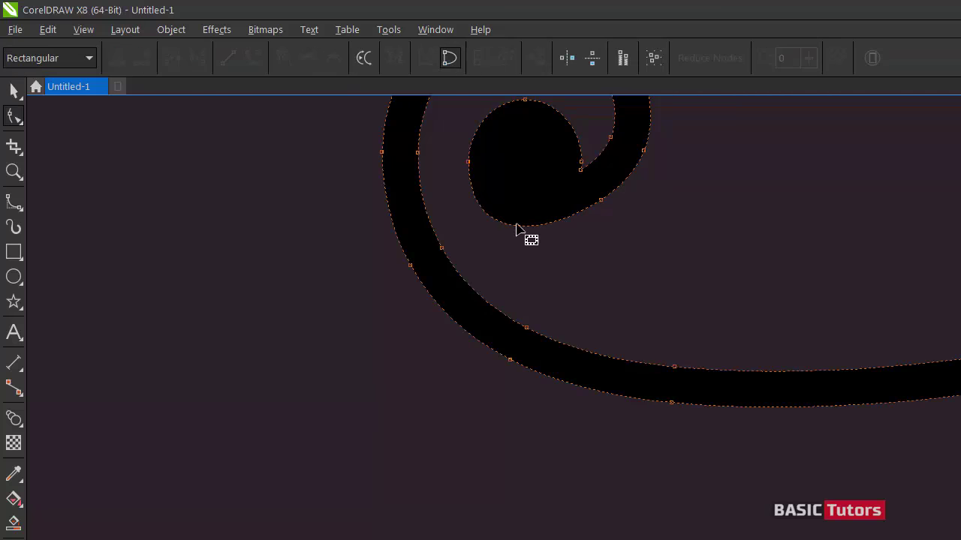
left_click_drag(516, 225, 515, 220)
key("space")
left_click(636, 233)
scroll(636, 234, "down", 2)
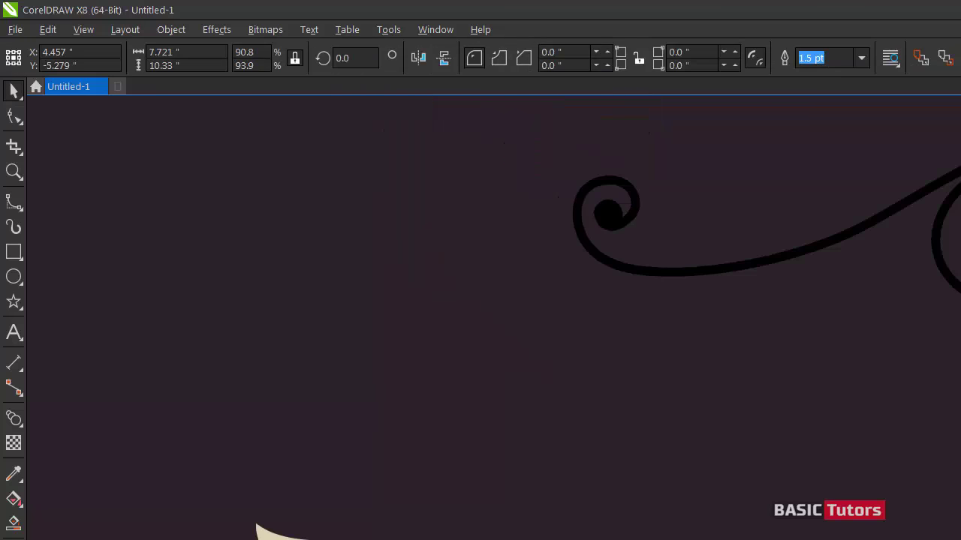
Draw a small circle at the inner end of the branch spiral and weld it to the spiral
scroll(493, 316, "right", 6)
scroll(493, 317, "up", 1)
scroll(630, 459, "up", 3)
scroll(630, 459, "right", 9)
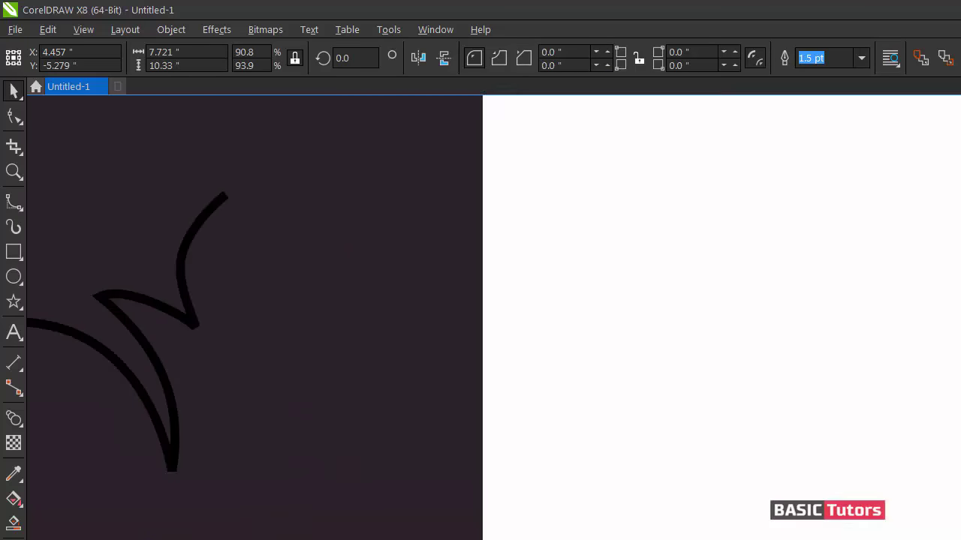
scroll(630, 459, "down", 1)
scroll(631, 459, "left", 3)
scroll(481, 315, "left", 4)
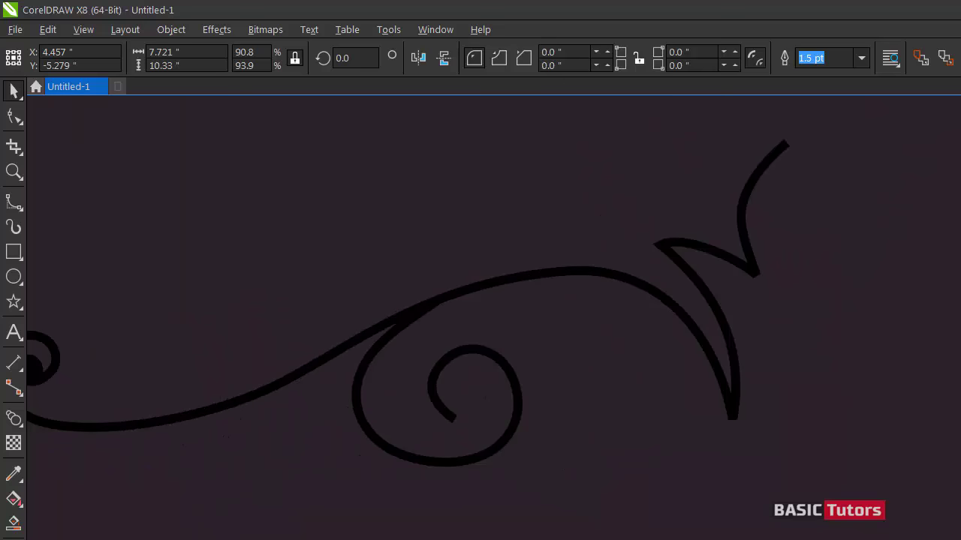
key("F7")
mouse_move(444, 396)
left_mouse_down()
mouse_move(470, 424)
mouse_move(457, 414)
mouse_move(480, 385)
mouse_move(461, 401)
left_mouse_up()
left_click(13, 93)
left_click(463, 351, "shift")
left_click(504, 58)
Delete the surplus nodes at the join between the branch spiral and its round end
key("F10")
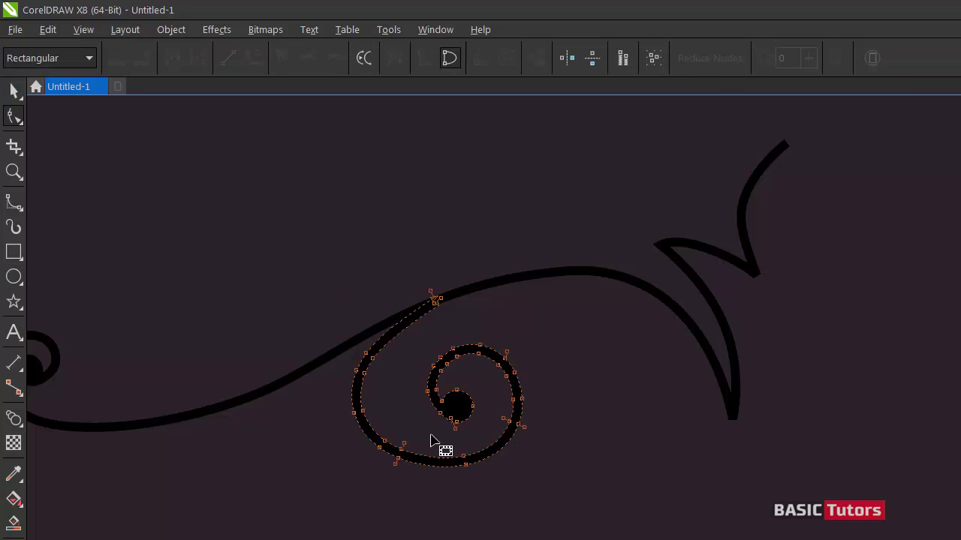
left_click_drag(482, 451, 460, 419)
key("Delete")
key("space")
Weld the spiral branch to the main flourish and move the combined shape slightly down and left
left_click(453, 297)
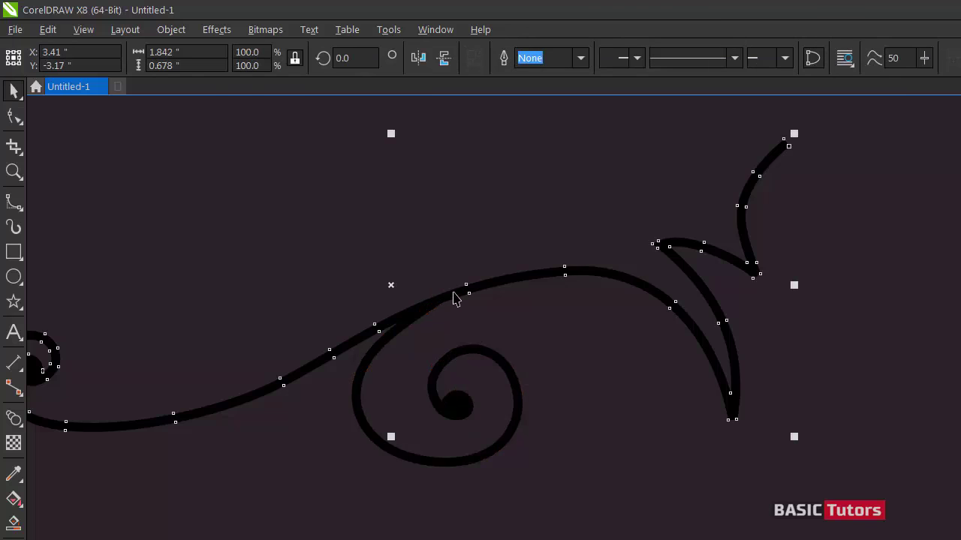
scroll(486, 248, "down", 2)
key("Escape")
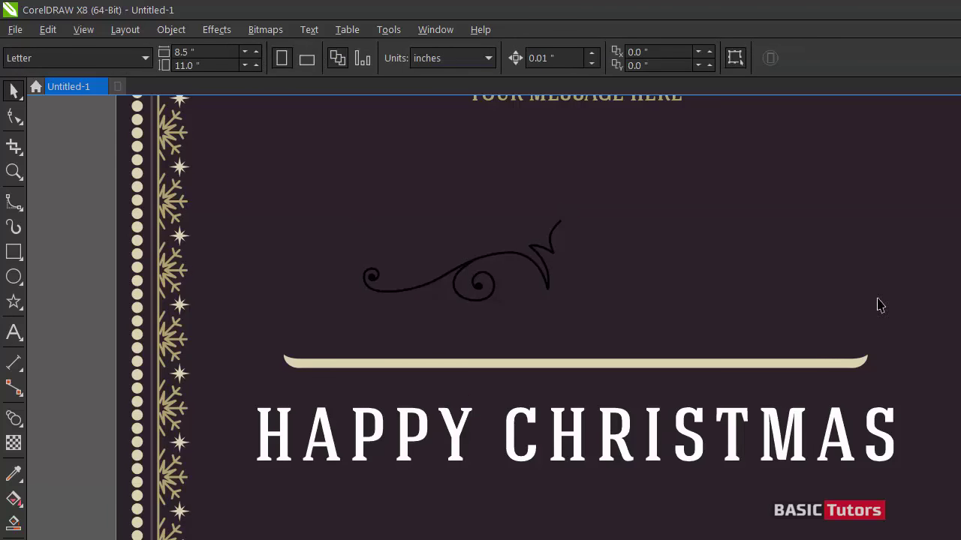
left_click(489, 284)
left_click_drag(524, 257, 525, 268)
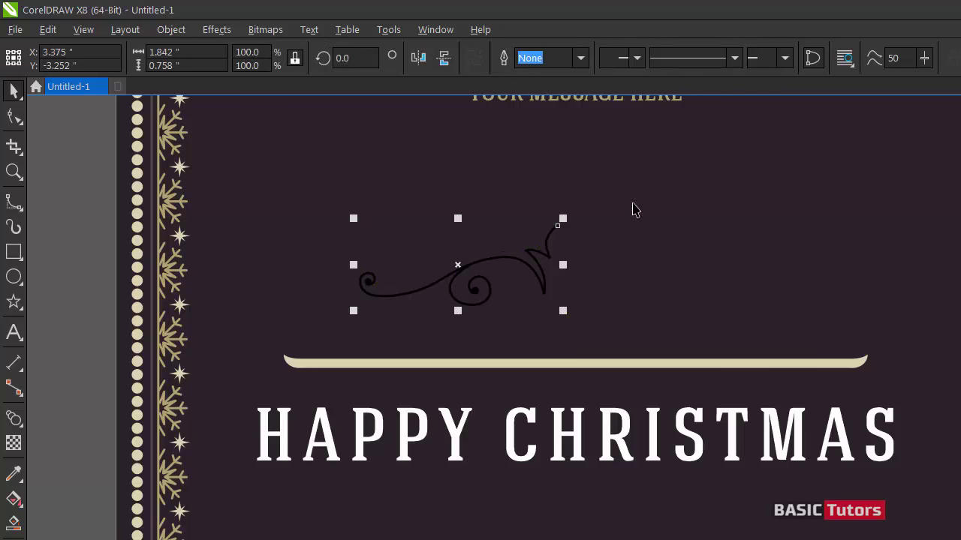
Create a horizontally mirrored copy of the flourish and place it to the right so the two upper tips meet
left_click(417, 58)
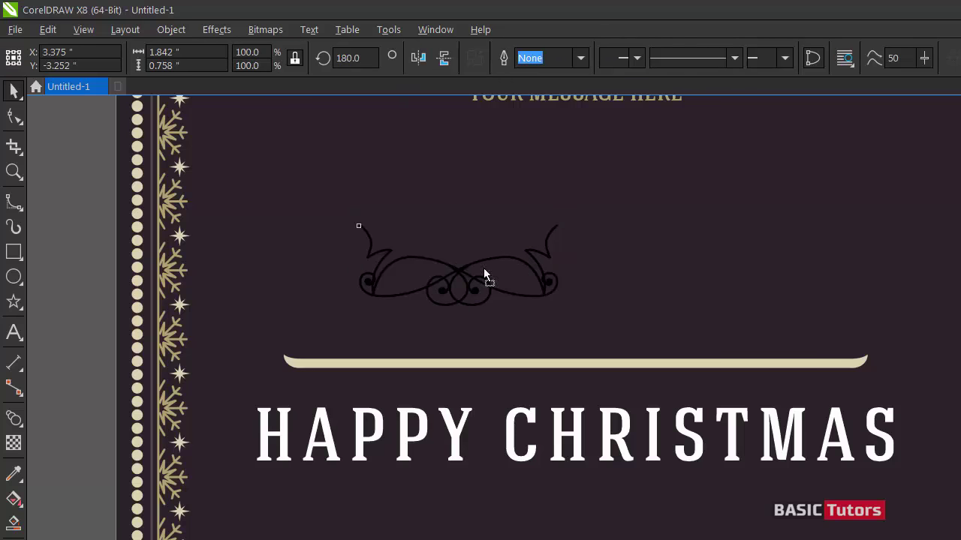
left_click_drag(488, 274, 700, 289)
left_click(935, 262)
left_click_drag(466, 350, 458, 349)
left_click(418, 379, "shift")
left_click(666, 293)
left_click(418, 371)
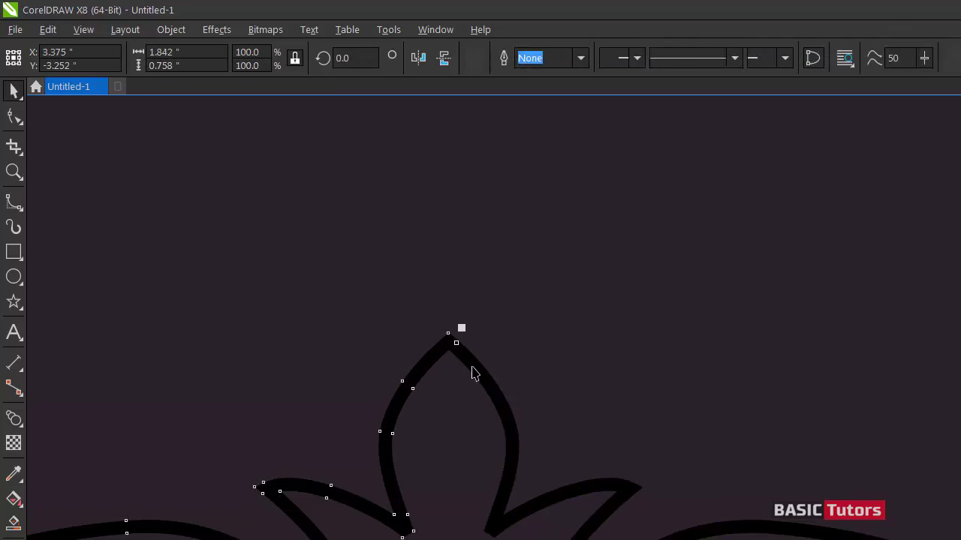
Weld the two mirrored flourish halves into one symmetrical ornament
left_click(471, 369, "shift")
left_click(505, 58)
scroll(534, 278, "down", 3)
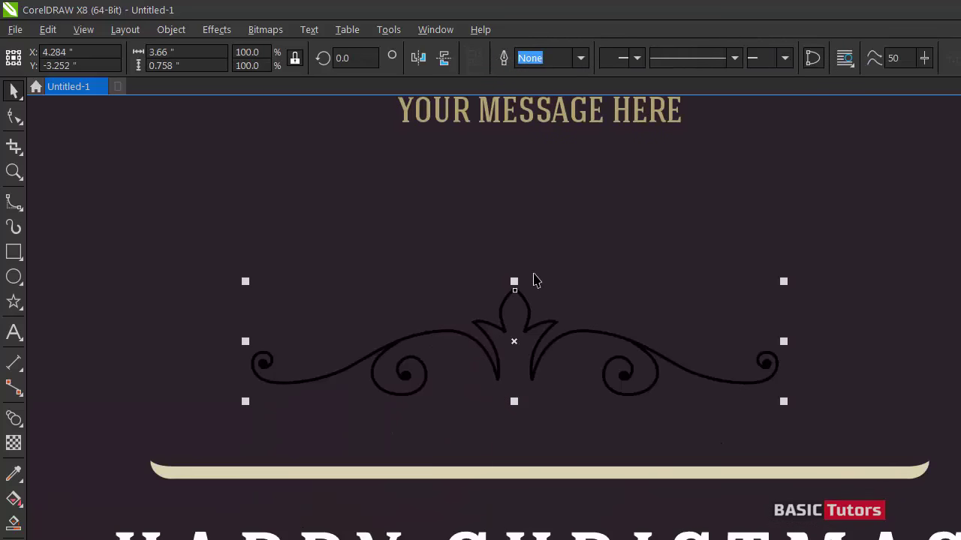
left_click(629, 377)
left_click(606, 301)
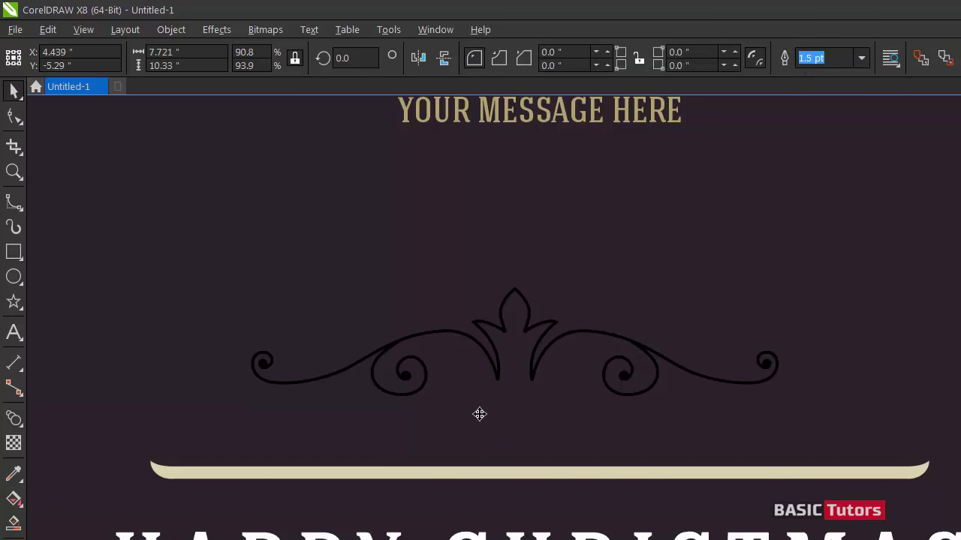
key("Escape")
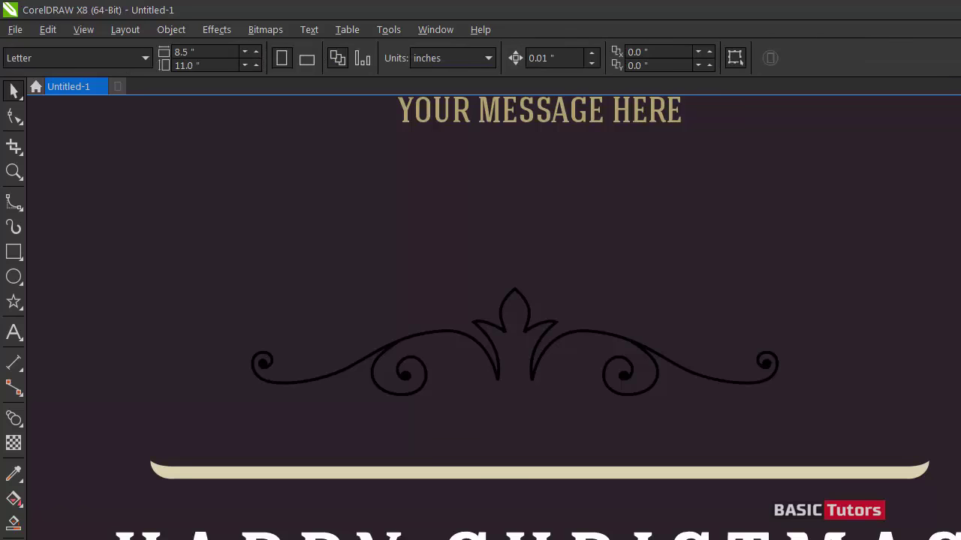
Move the ornament down toward the curled bar and scale it about its centre to 89.1%, 3.26 inches wide
left_click(13, 203)
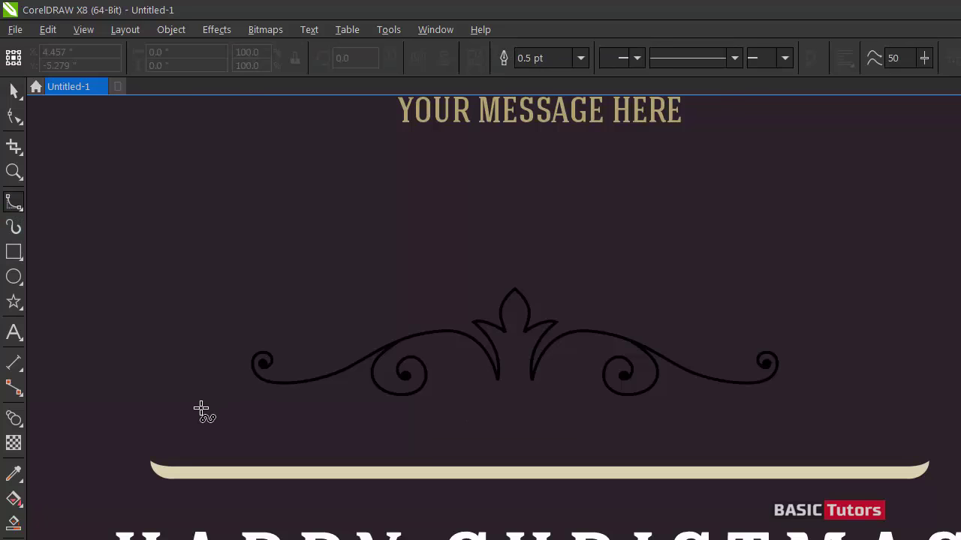
left_click(13, 92)
left_click_drag(537, 328, 550, 349)
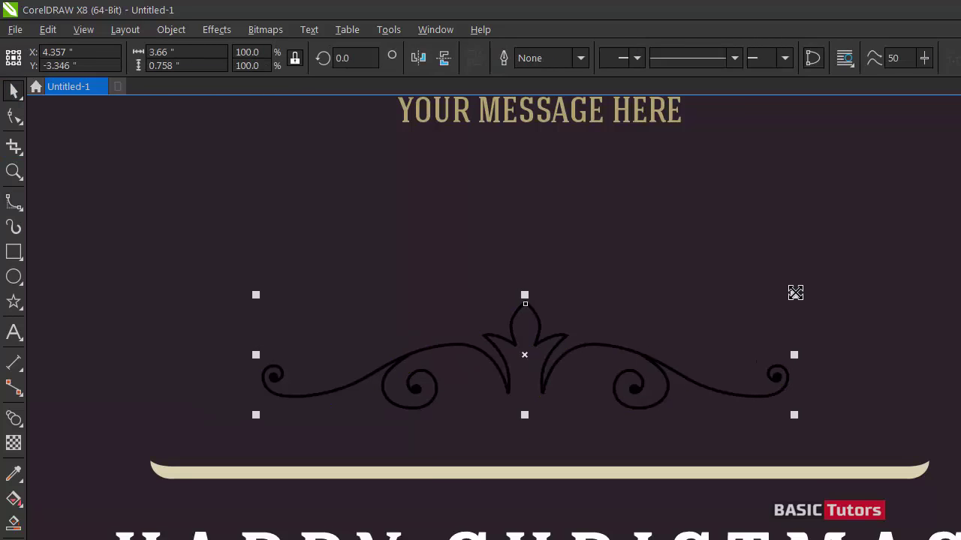
left_click_drag(794, 298, 772, 300)
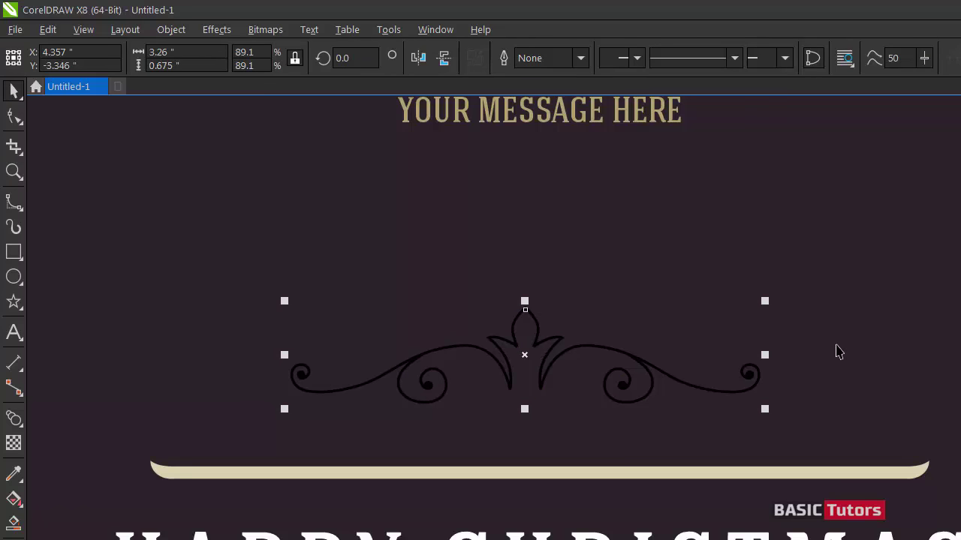
Copy the gold fill of the YOUR MESSAGE HERE text onto the ornament
left_click(47, 29)
left_click(105, 275)
left_click(623, 369)
left_click(499, 108)
left_click(659, 262)
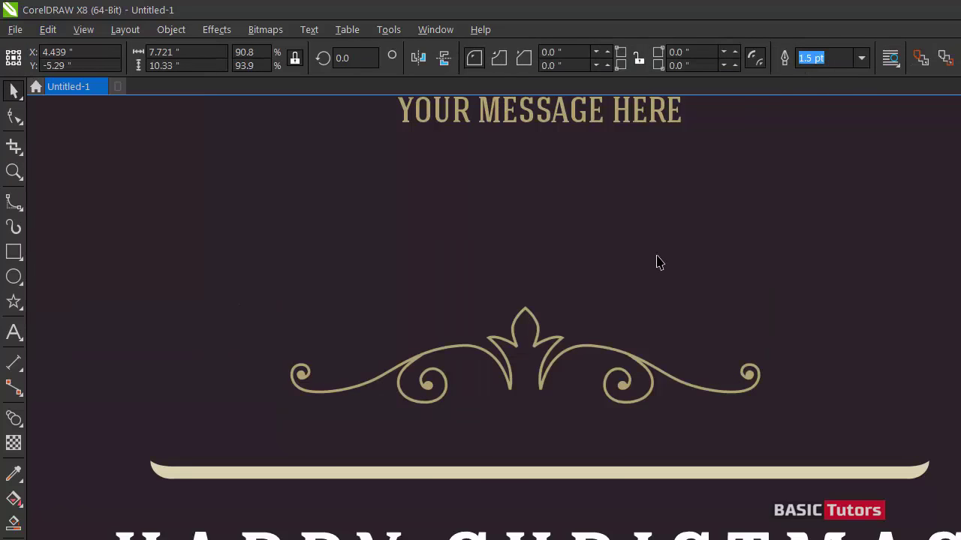
Draw a straight horizontal line about 1.96 inches long between the ornament's left half and the curled bar
left_click(21, 209)
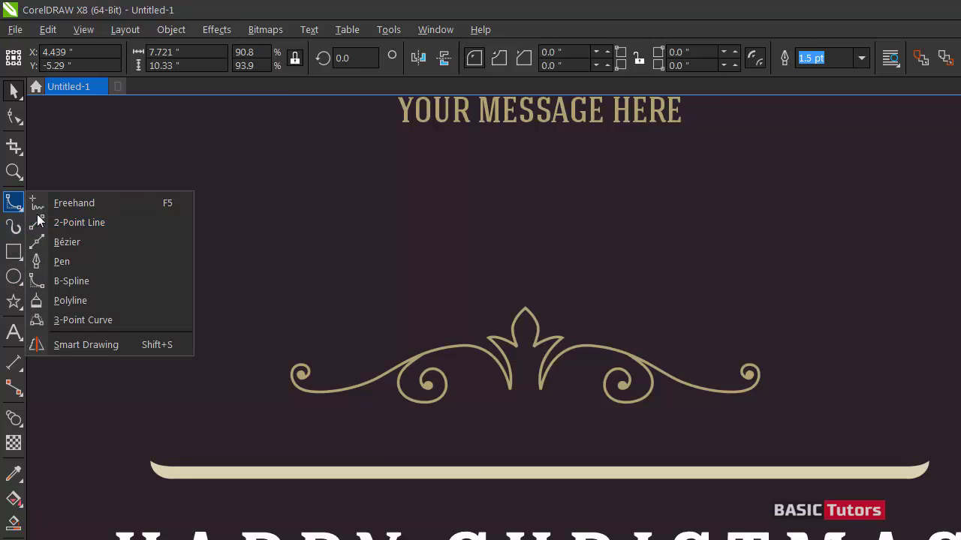
left_click(42, 203)
scroll(307, 424, "down", 2)
scroll(217, 446, "right", 2)
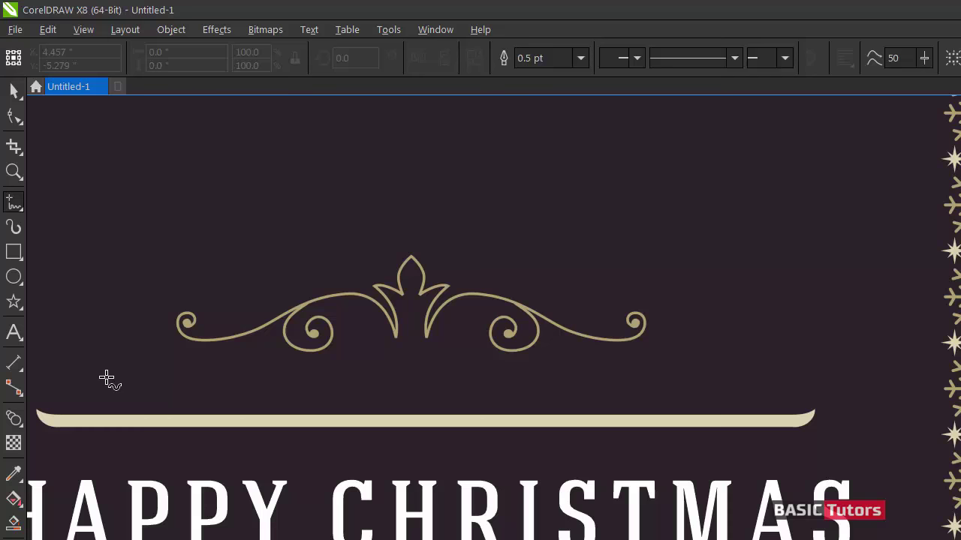
left_click(114, 377)
left_click(422, 376)
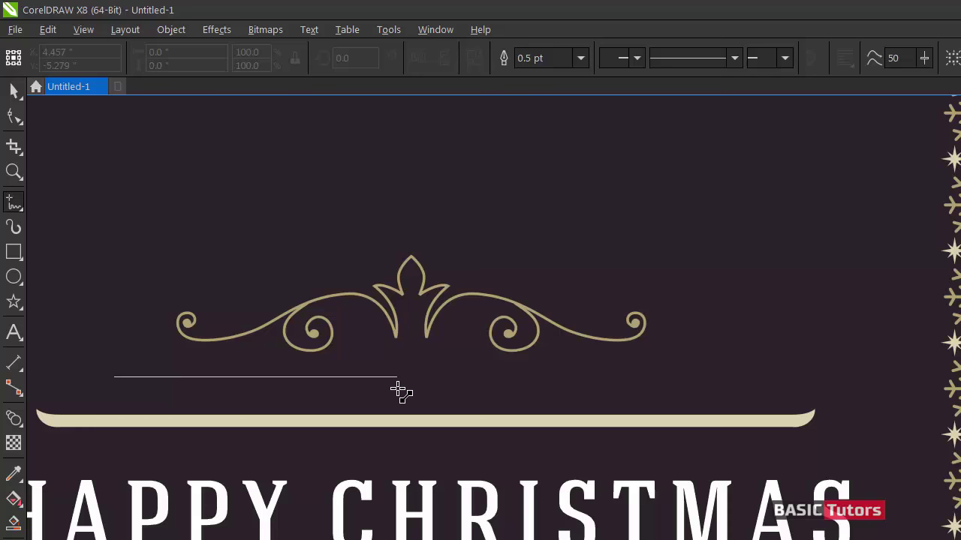
left_click(397, 388)
left_click(13, 90)
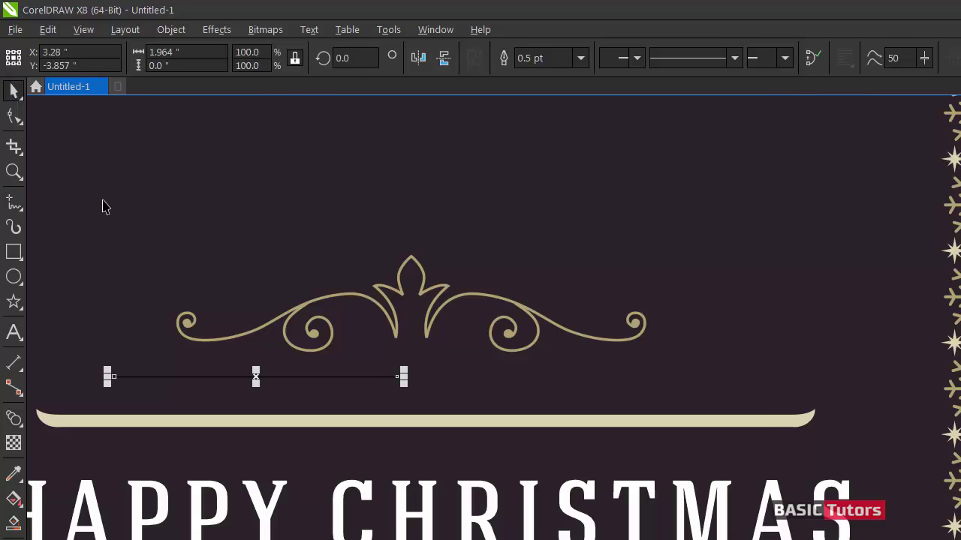
left_click(21, 217)
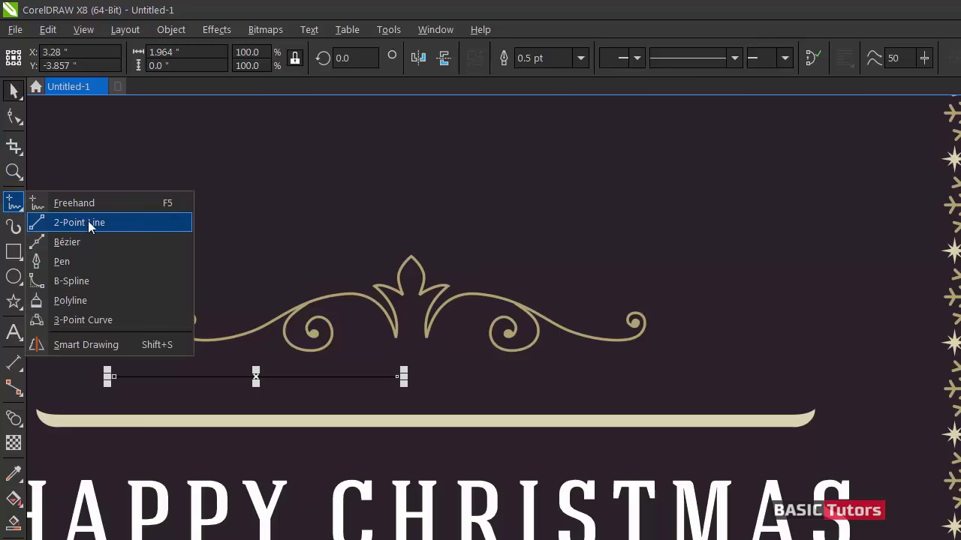
left_click(84, 279)
scroll(67, 338, "up", 5)
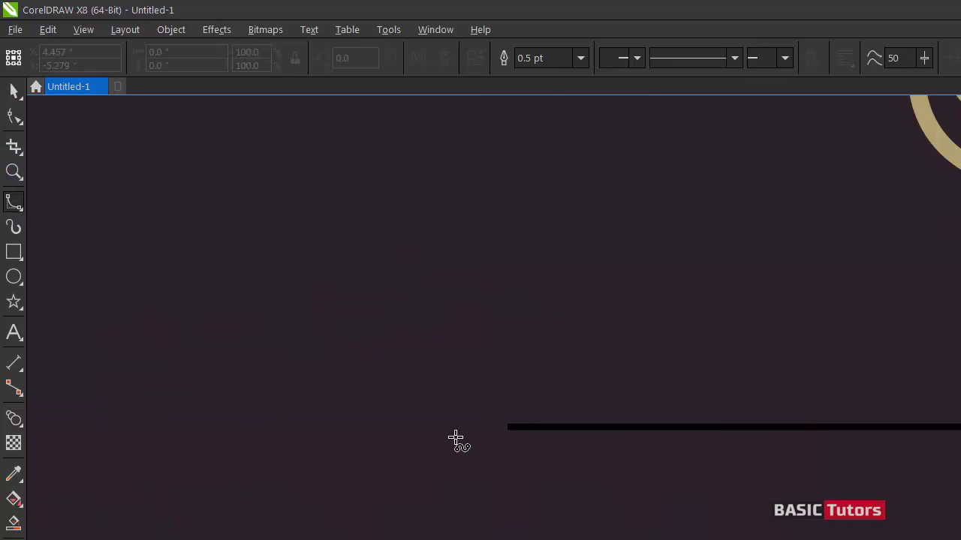
left_click(522, 426)
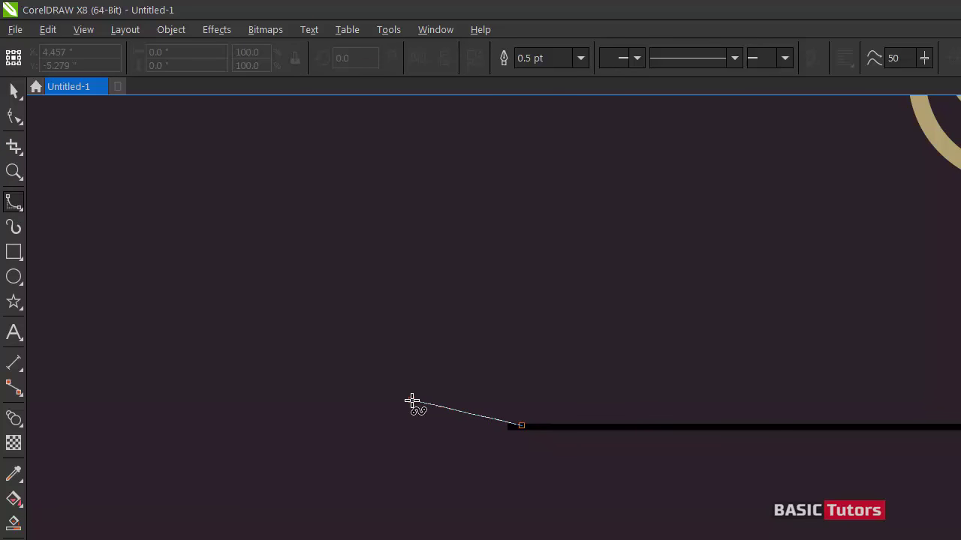
double_click(445, 421)
key("space")
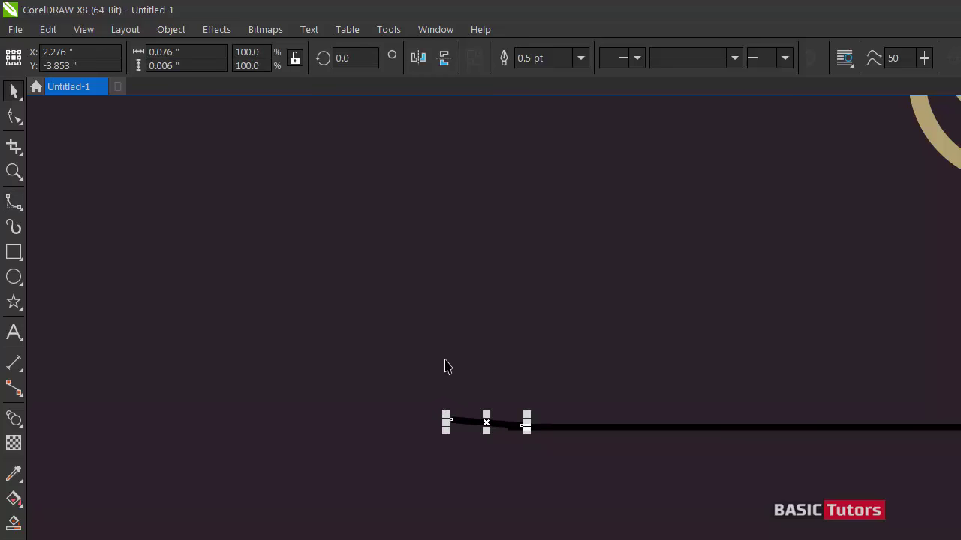
key("Delete")
Draw a B-Spline curl about 0.07 inches across, spiralling up and inward from the left end of the straight line
left_click(12, 204)
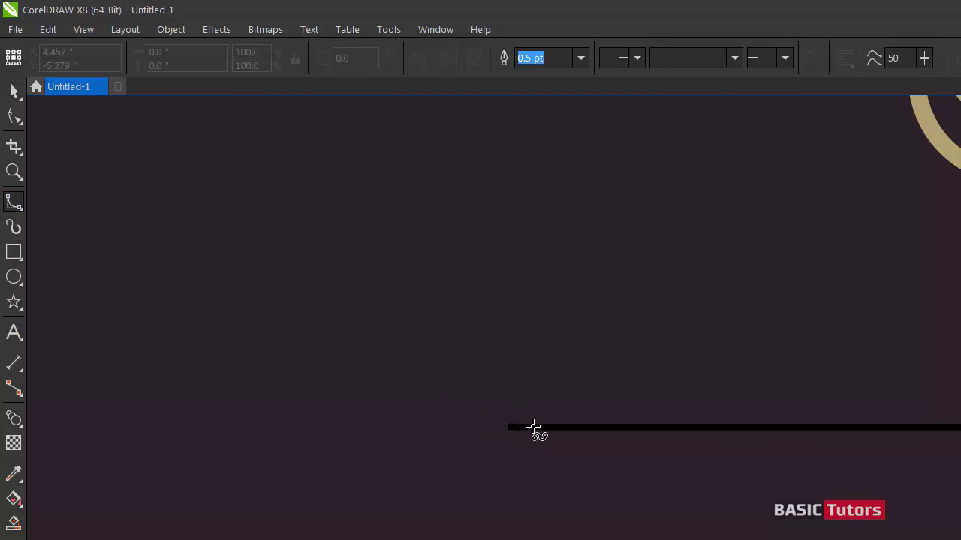
left_click(516, 428)
left_click(477, 429)
left_click(449, 407)
left_click(454, 369)
left_click(486, 355)
left_click(511, 368)
left_click(513, 389)
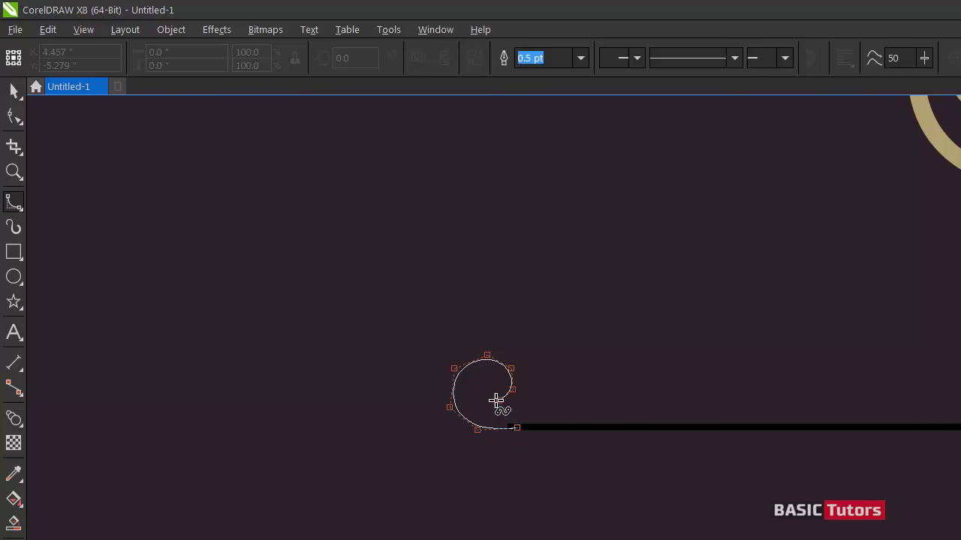
left_click(499, 400)
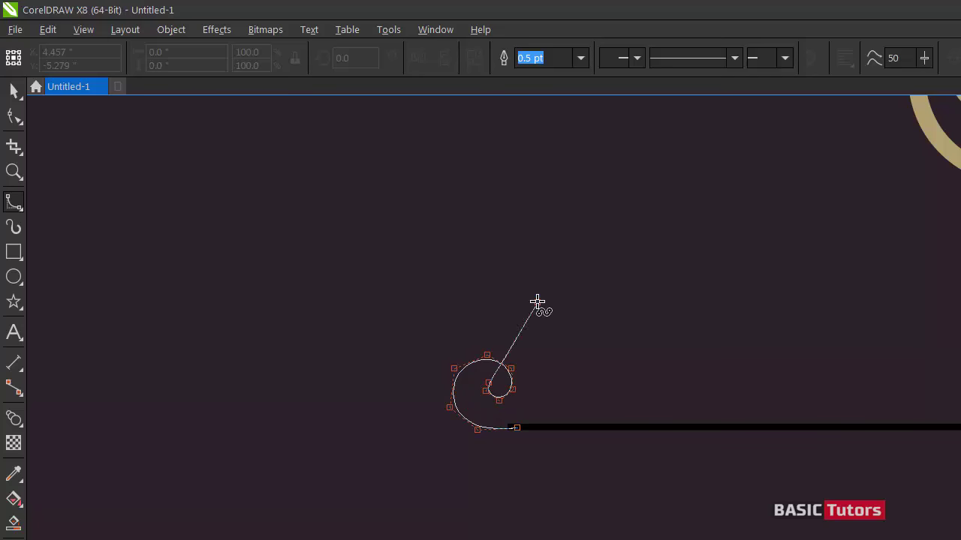
double_click(490, 384)
Draw a circle about 0.016 inches across and fit it to the inner end of the new curl
left_click(13, 277)
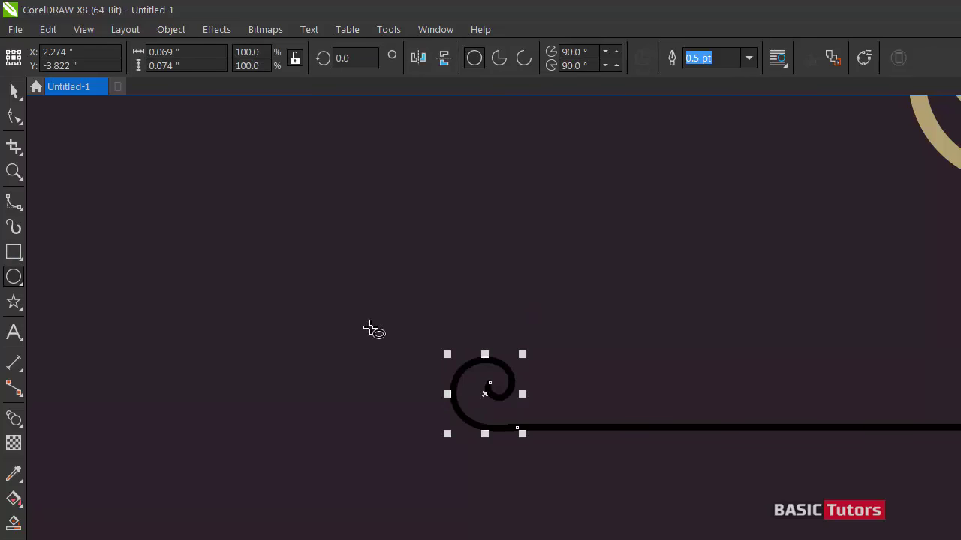
left_click_drag(491, 383, 506, 399)
left_click(14, 91)
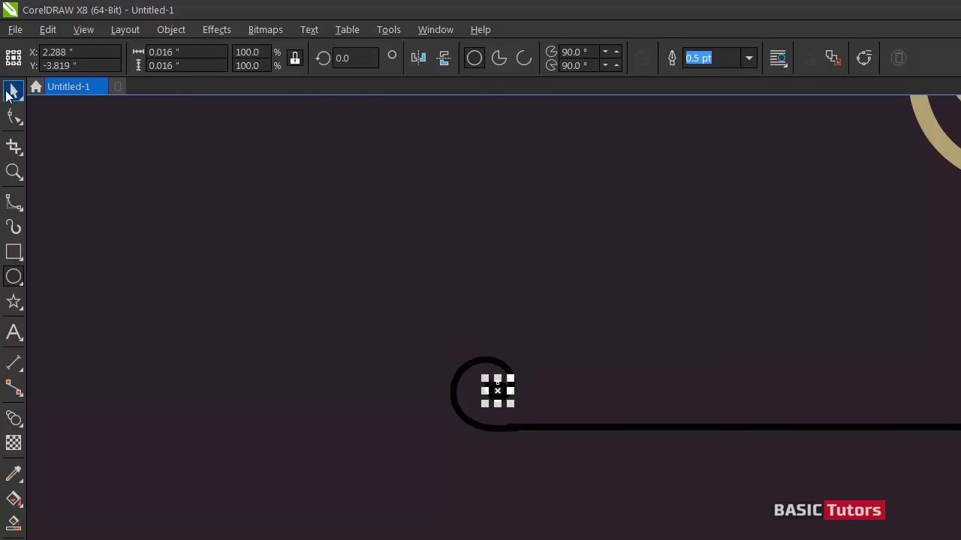
left_click(555, 351)
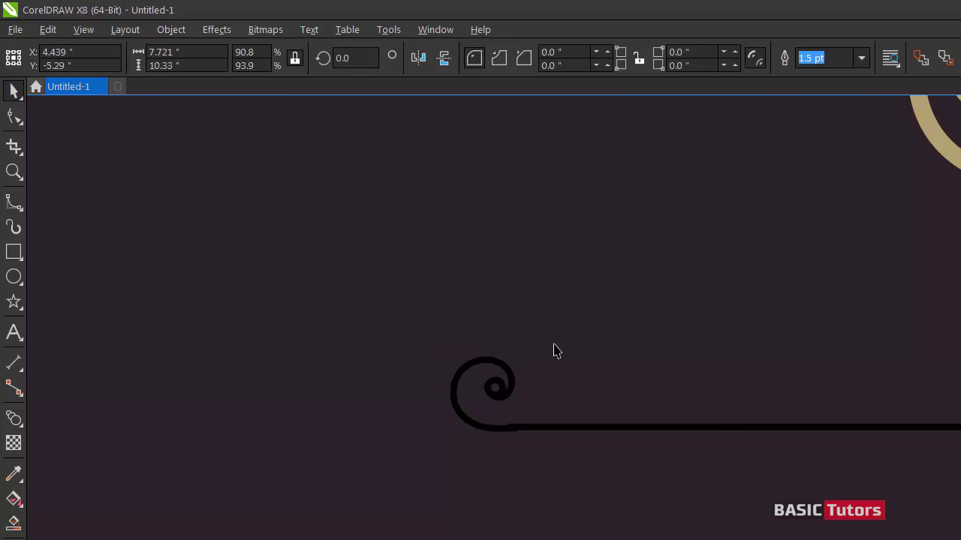
left_click(503, 388)
Set the outline width of both the straight line and its end curl to 1.5 pt
left_click_drag(515, 400, 526, 430)
left_click(525, 429)
key("F12")
type("1.5")
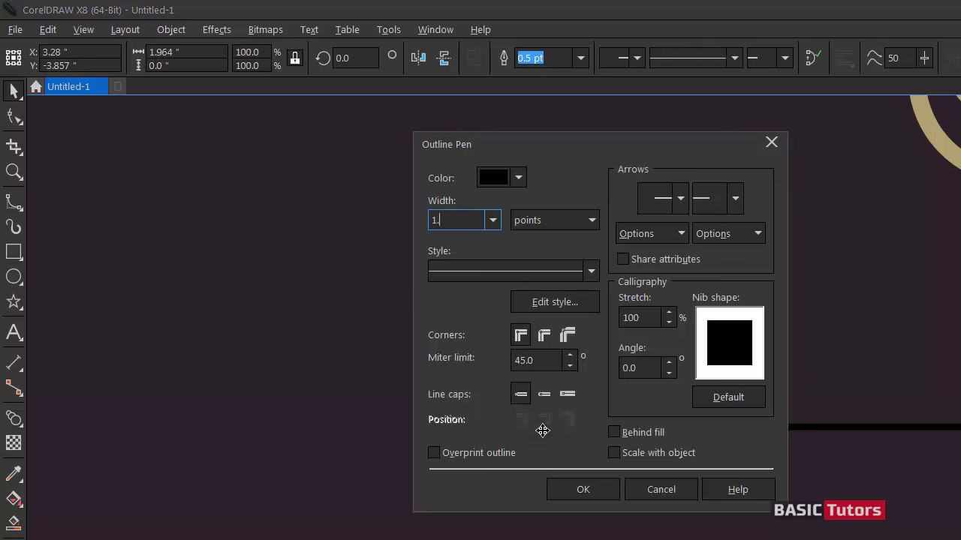
key("Return")
left_click(508, 369)
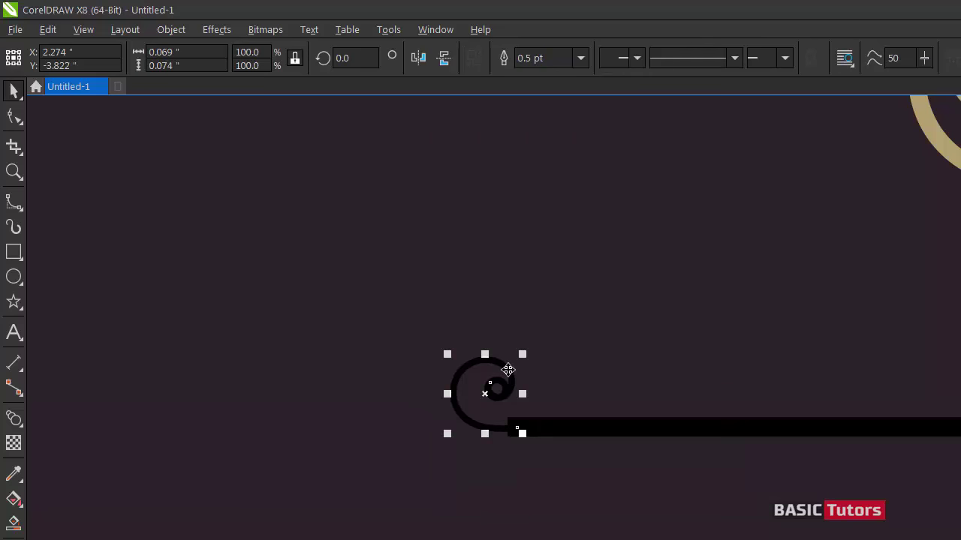
key("F12")
type("1.5")
key("Return")
left_click(544, 426, "shift")
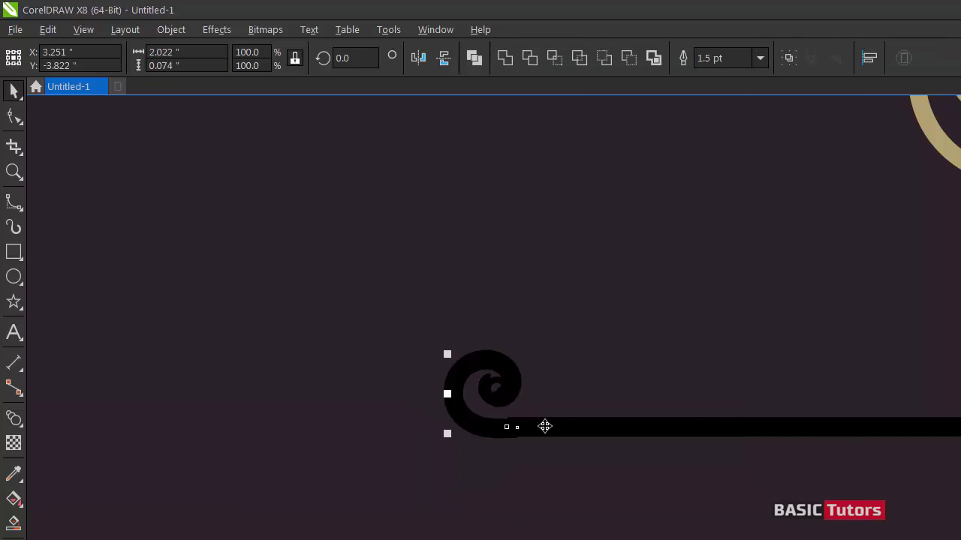
Shift the curl slightly so its lower end meets the straight line, and convert the line's outline to an object
left_click(616, 321)
double_click(492, 367)
key("space")
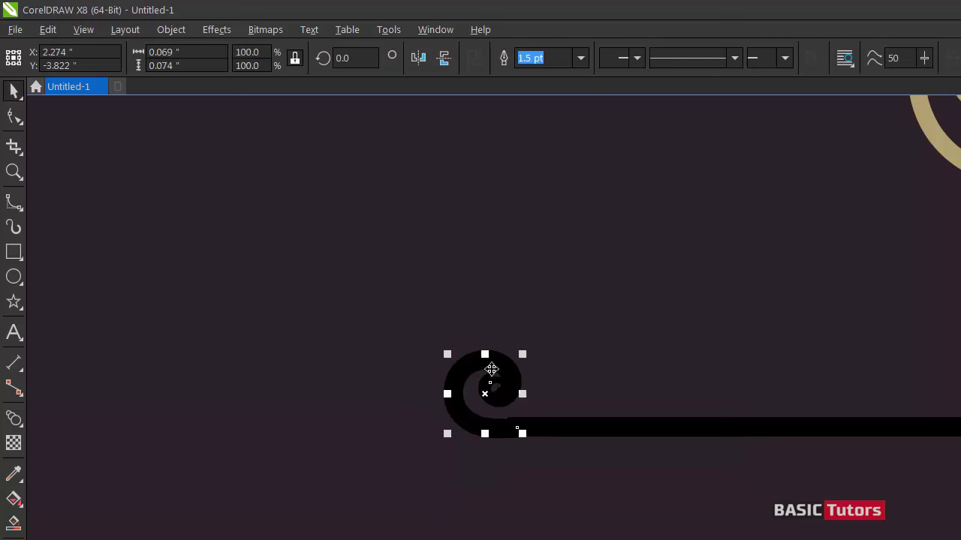
left_click_drag(501, 357, 503, 354)
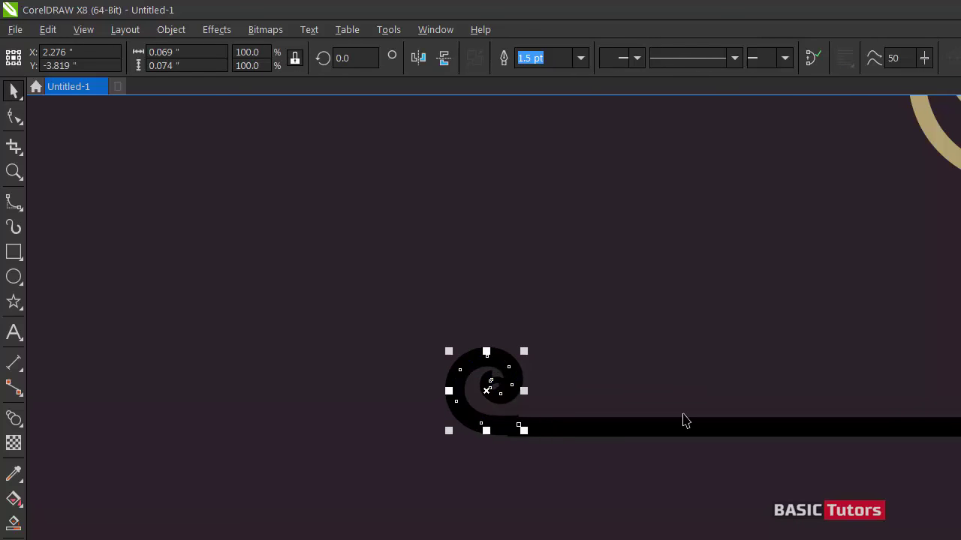
key("Down")
left_click_drag(489, 400, 490, 392)
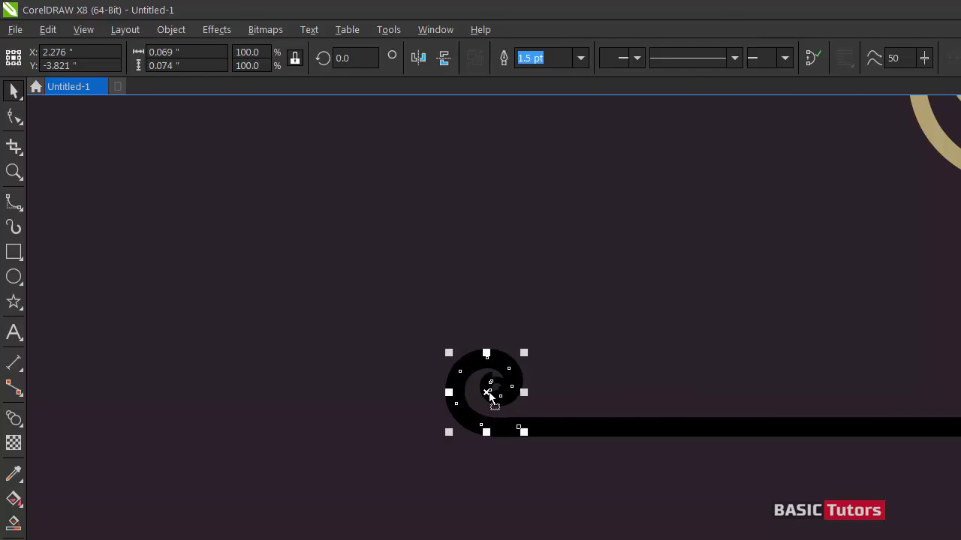
left_click(553, 410)
left_click(558, 429)
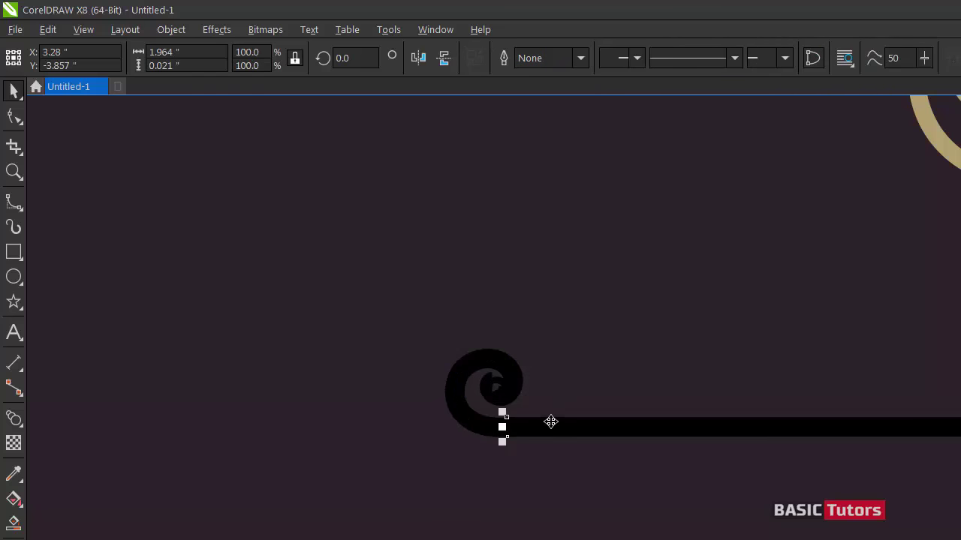
Try to weld the still-outlined curl to the converted straight line
left_click(482, 418, "shift")
left_click(505, 58)
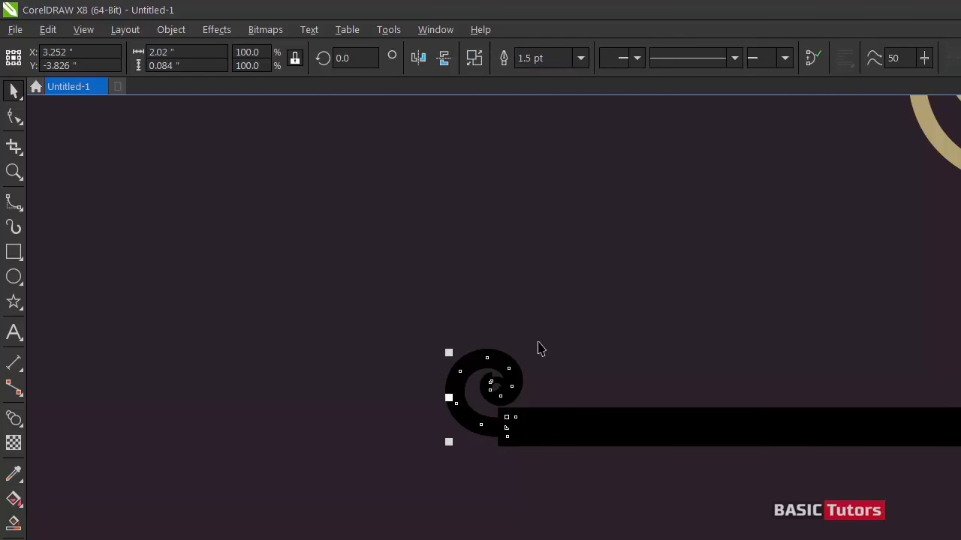
key("ctrl+z")
left_click(570, 375)
left_click_drag(584, 434, 596, 350)
key("ctrl+z")
left_click(484, 423, "shift")
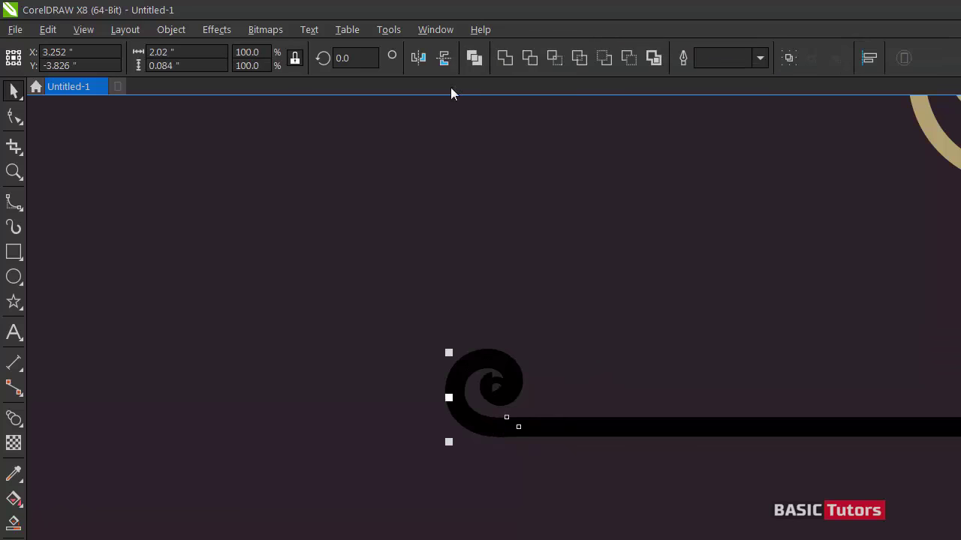
left_click(505, 57)
key("ctrl+z")
left_click(596, 323)
Convert the curl's outline to an object and weld it to the straight line
double_click(516, 375)
key("space")
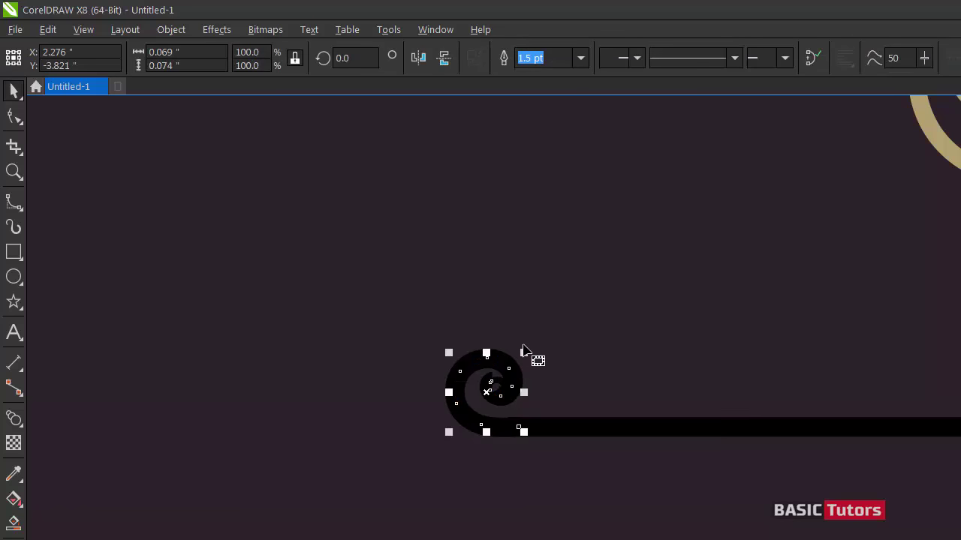
key("ctrl+shift+q")
left_click(574, 429, "shift")
left_click(504, 58)
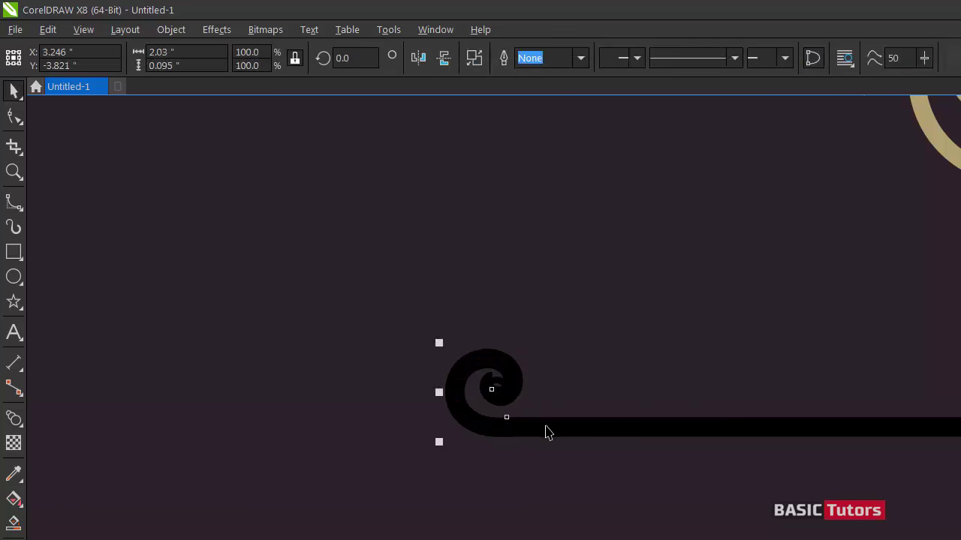
key("F10")
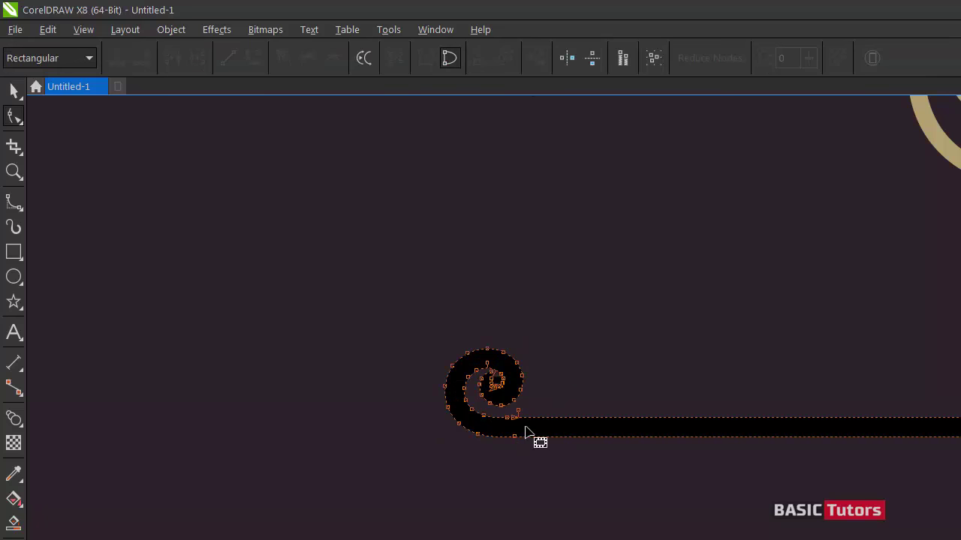
key("space")
Enlarge the circle inside the curl to about 0.033 inches across and remove its outline
double_click(503, 381)
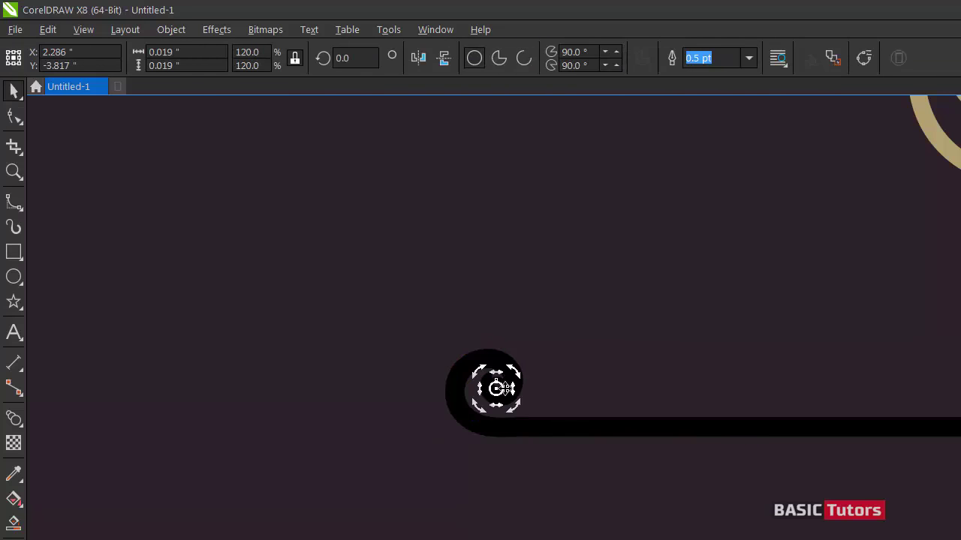
left_click(503, 381)
left_click_drag(503, 382, 524, 409)
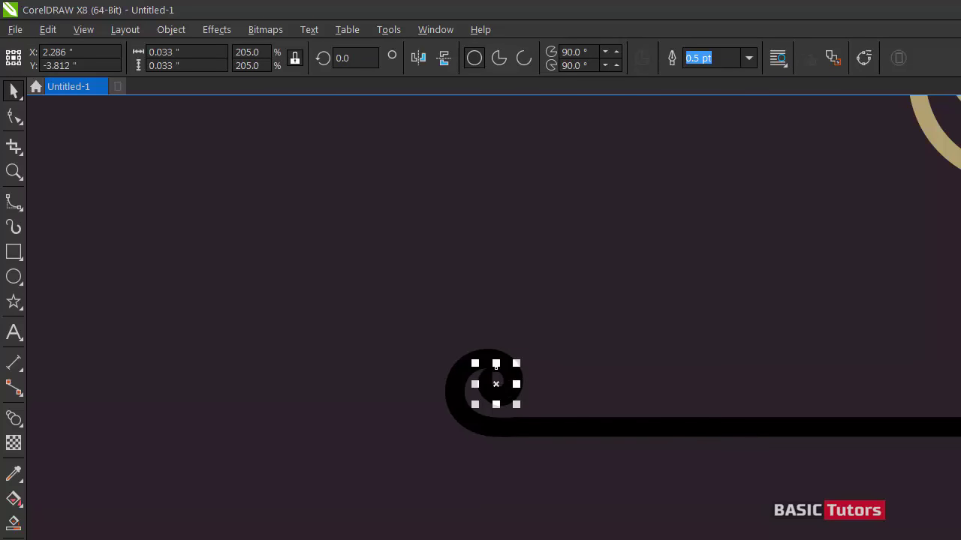
right_click(960, 102)
Weld the enlarged circle to the curled line
left_click(487, 353, "shift")
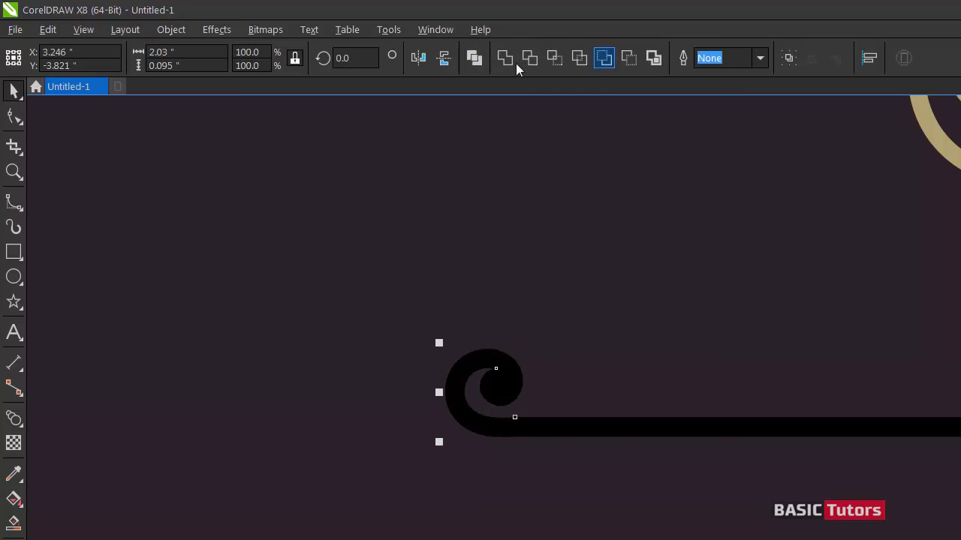
left_click(506, 60)
left_click(554, 235)
Draw a closed triangle about 0.27 by 0.12 inches with the Freehand tool, its base on the middle of the curled line
scroll(554, 235, "down", 4)
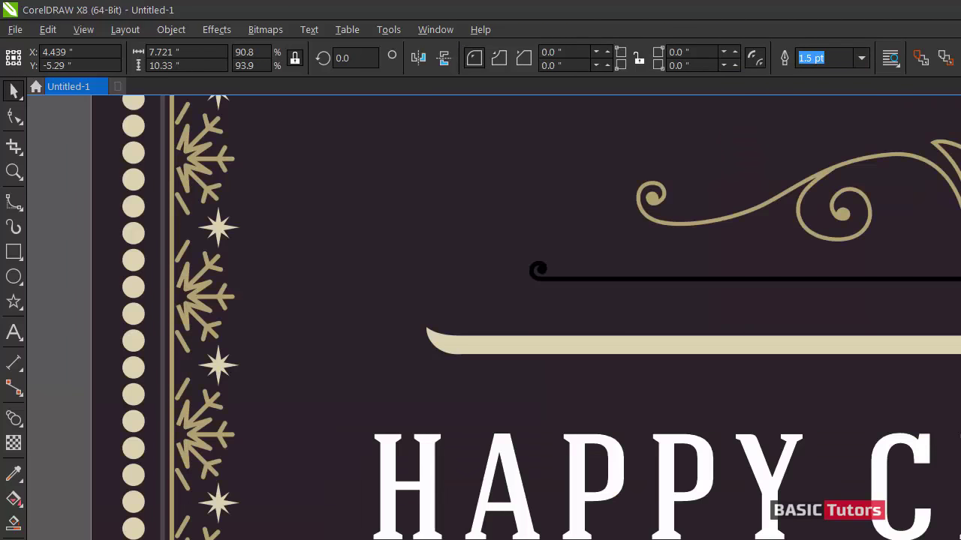
scroll(480, 300, "right", 5)
left_click(13, 252)
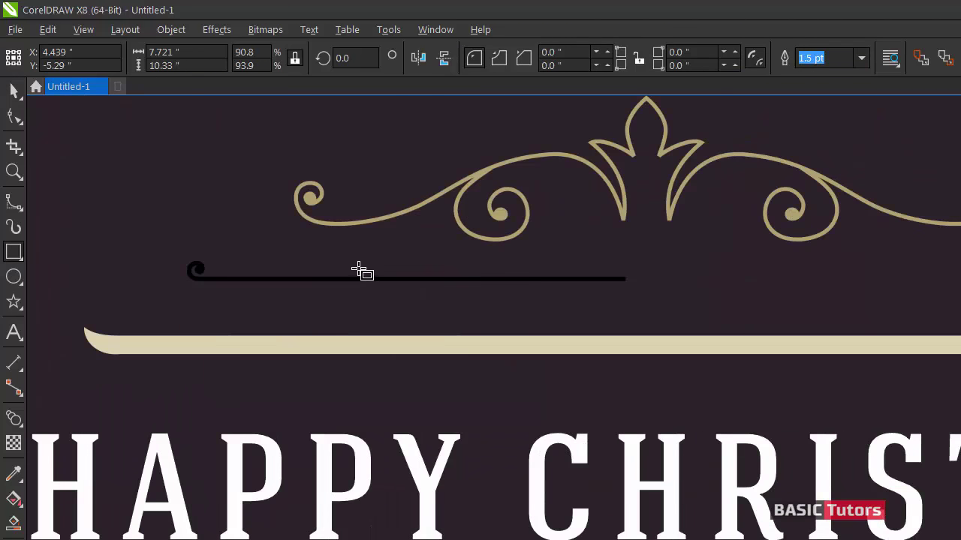
left_click(19, 207)
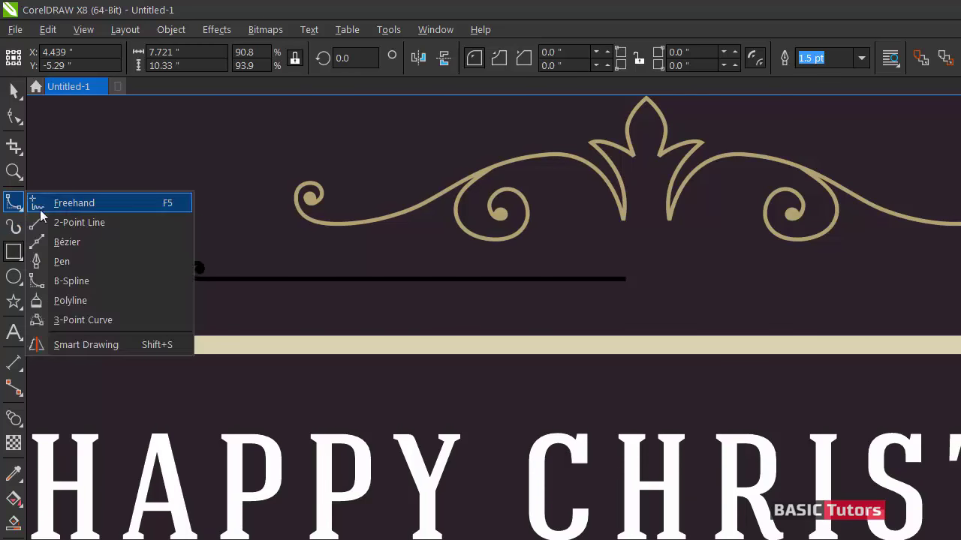
left_click(45, 204)
left_click(354, 276)
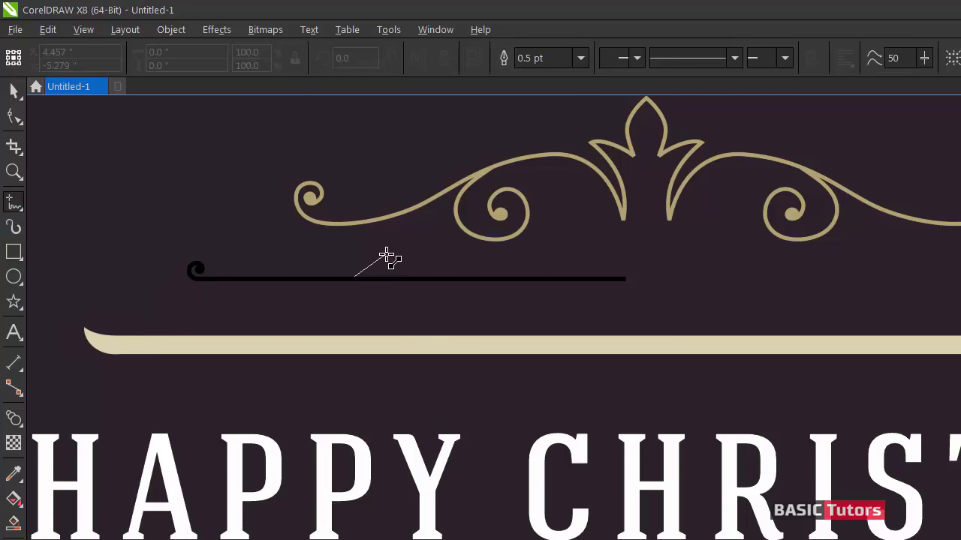
double_click(386, 256)
left_click(412, 279)
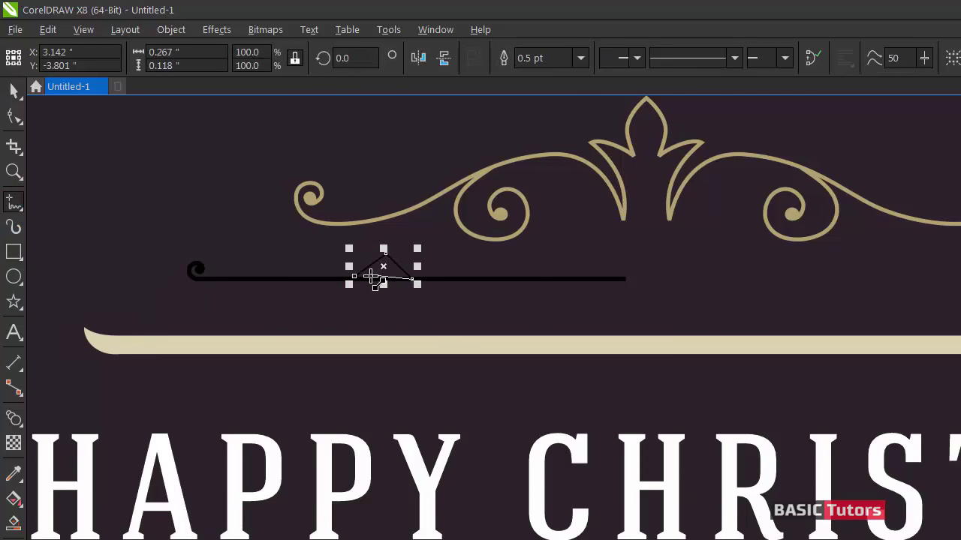
Adjust the triangle's two base nodes so its base runs level along the curled line
left_click(12, 116)
key("F2")
left_click_drag(293, 241, 523, 338)
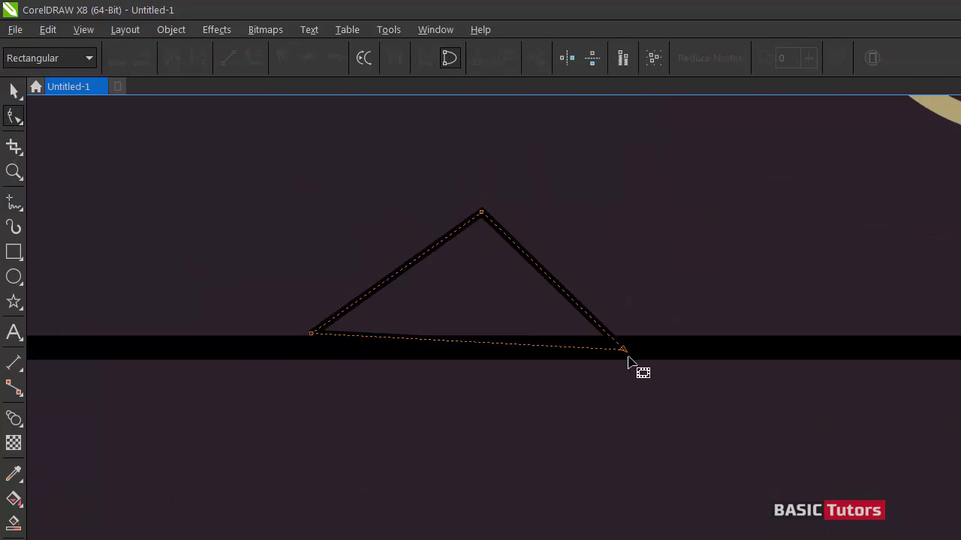
left_click_drag(624, 349, 625, 339)
left_click_drag(312, 333, 308, 343)
Convert the triangle's two upper sides to curves and bend them inward into a concave peak
right_click(401, 272)
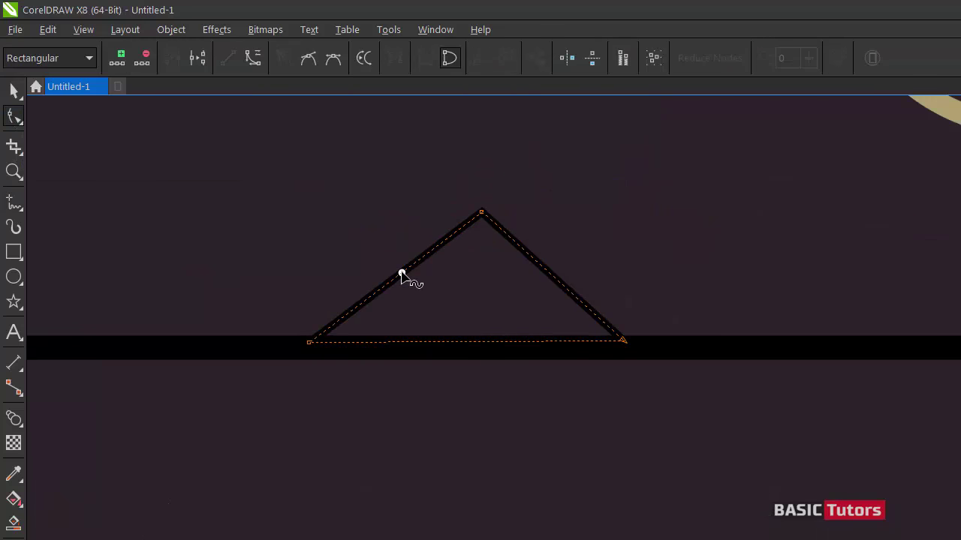
left_click(450, 375)
right_click(531, 258)
left_click(574, 337)
left_click_drag(400, 273, 409, 291)
left_click_drag(542, 268, 528, 278)
key("space")
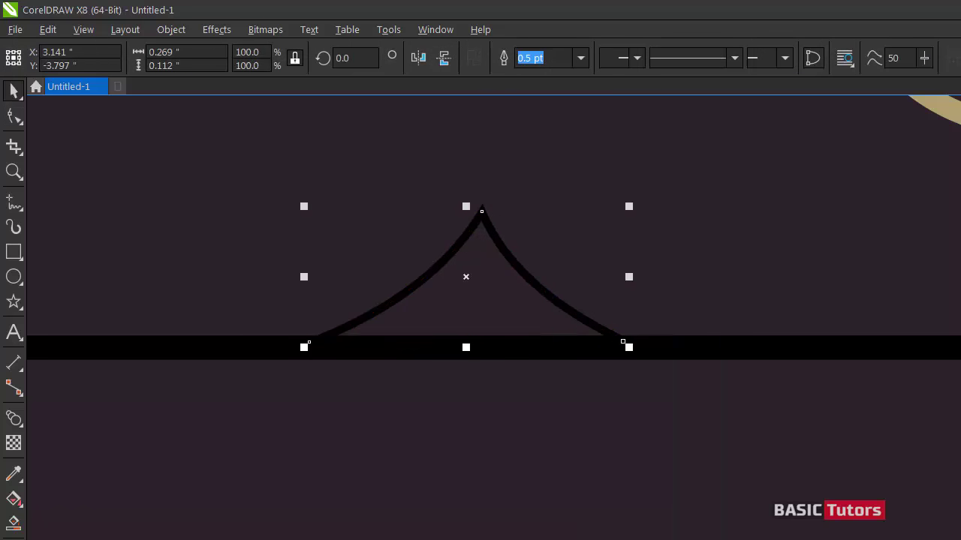
Fill the peak solid black without an outline and weld it to the curled line
key("space")
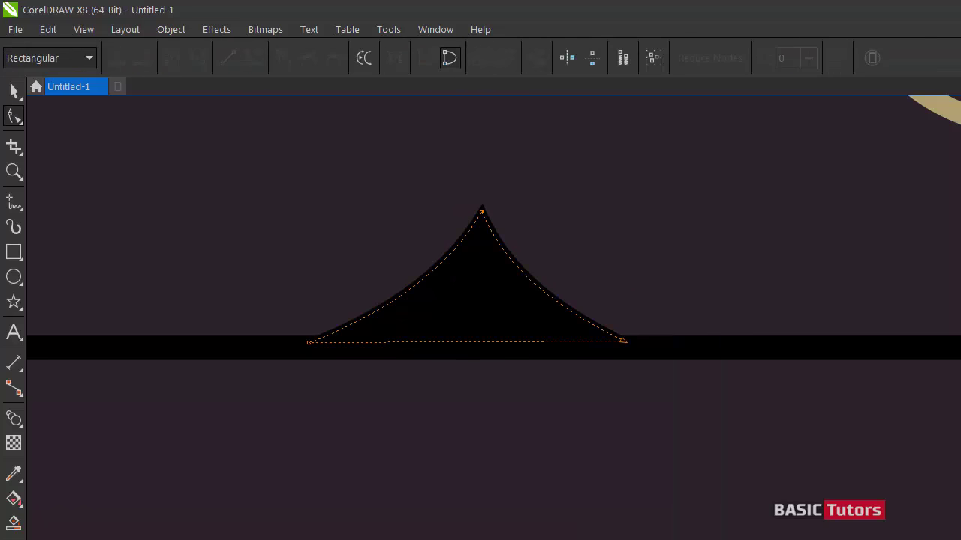
key("space")
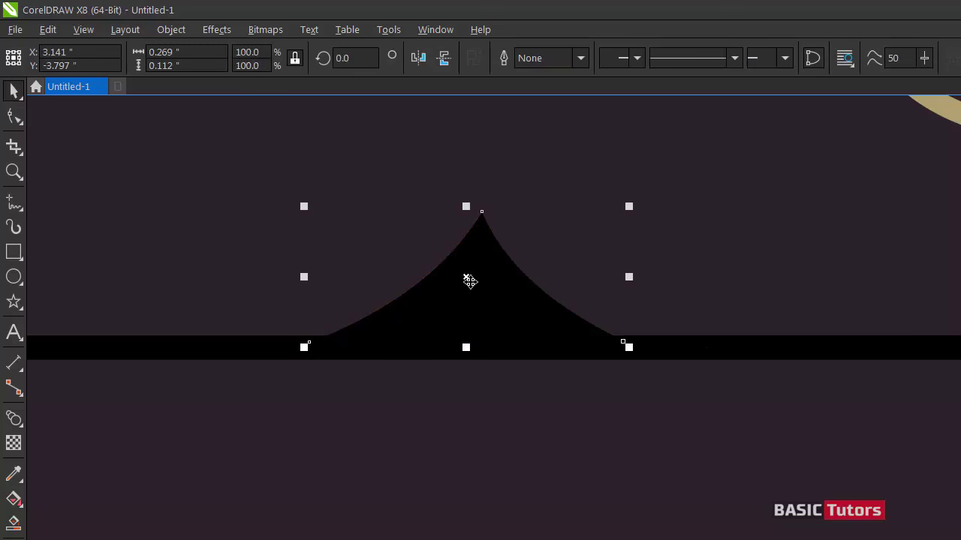
left_click_drag(470, 282, 471, 276)
left_click(673, 348, "shift")
left_click(508, 58)
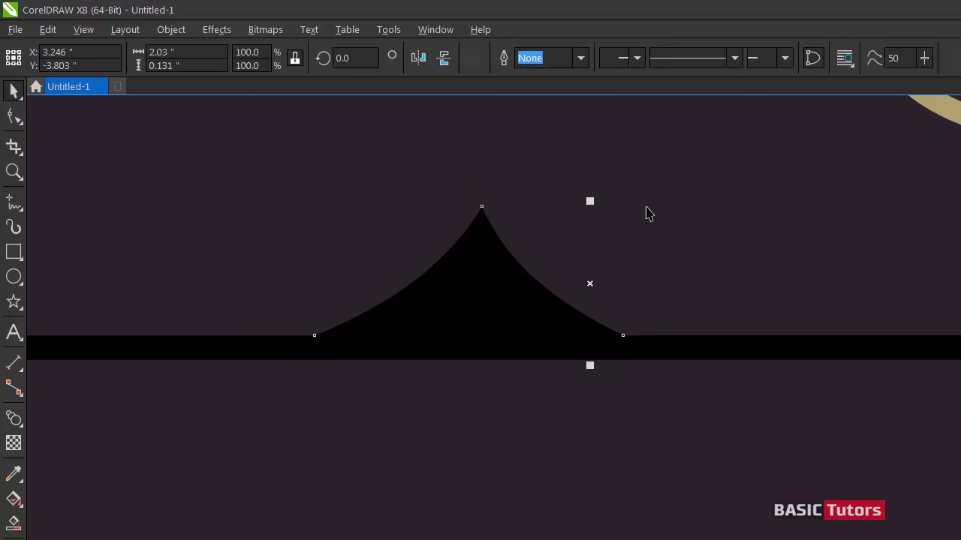
left_click(614, 236)
Smooth the peak's base into the line by adding nodes just outside its corners and deleting the corner nodes
key("F10")
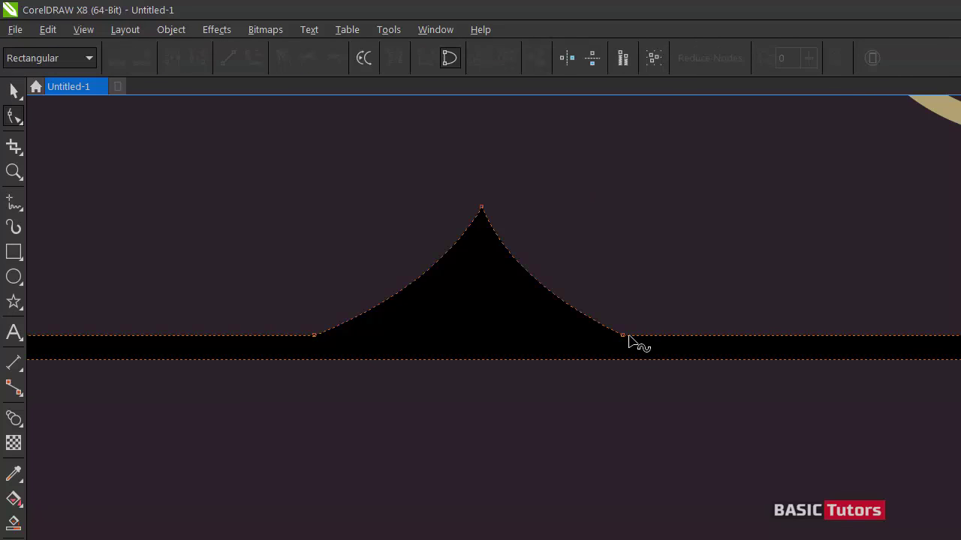
double_click(286, 336)
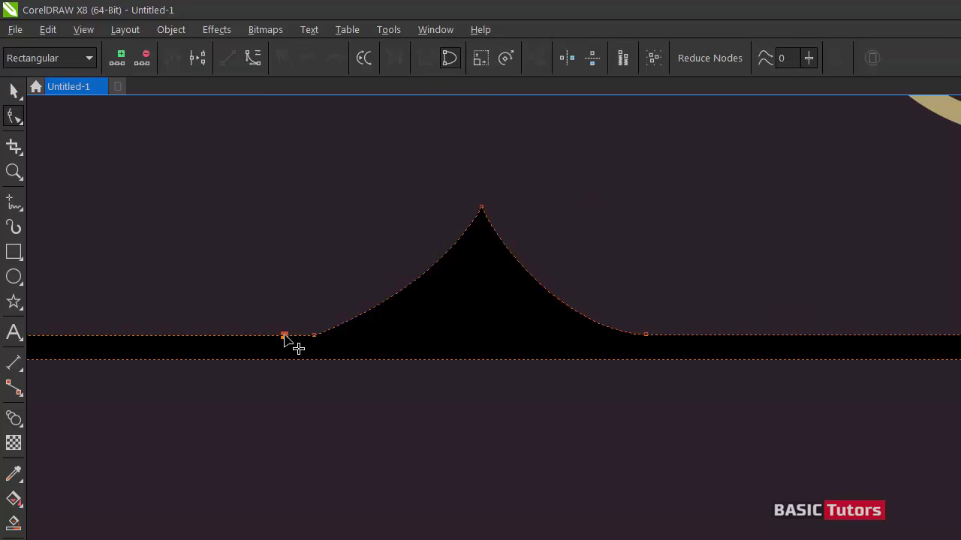
double_click(315, 336)
key("space")
left_click(585, 230)
Pull in the line's straight right end so the curled line is about 1.97 inches long
scroll(585, 231, "down", 3)
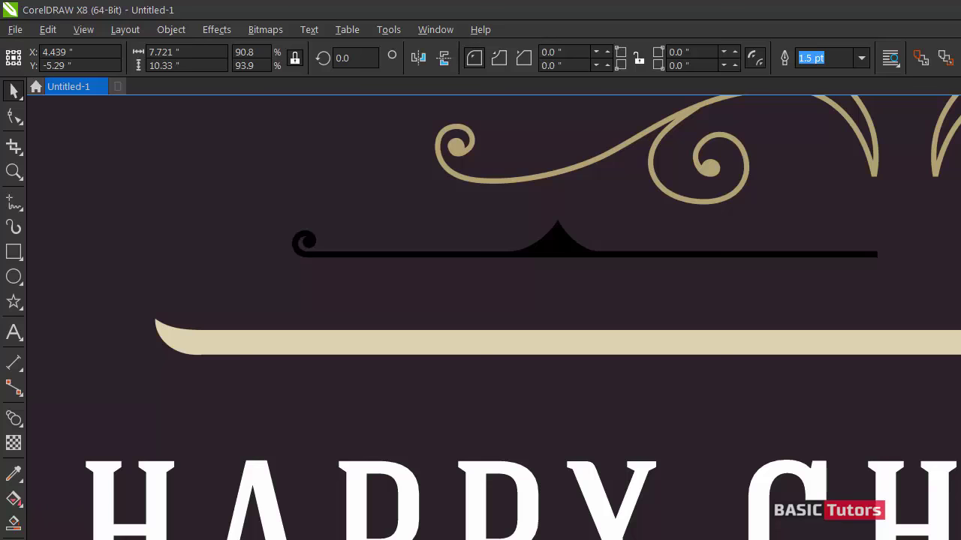
scroll(772, 454, "right", 5)
double_click(515, 257)
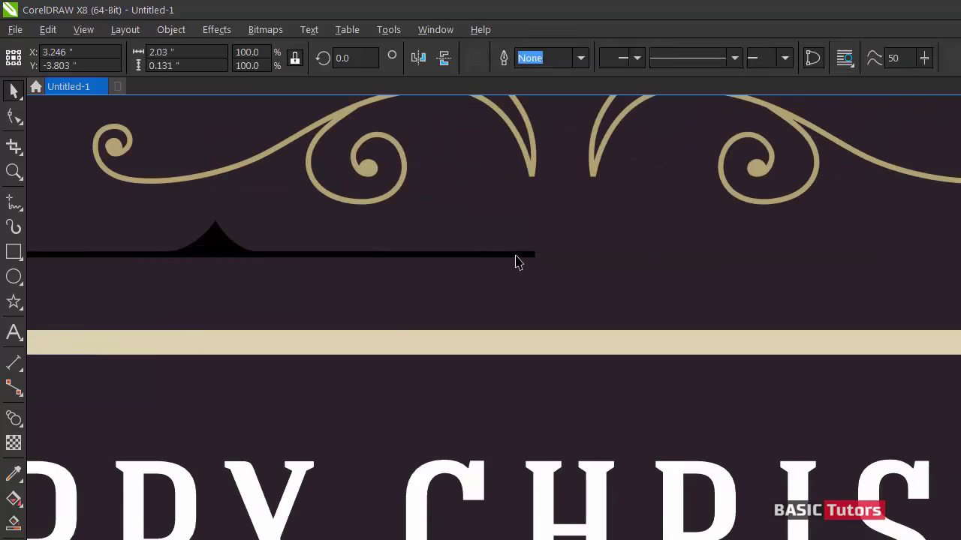
left_click_drag(553, 270, 518, 232)
left_click_drag(532, 260, 587, 267)
key("space")
left_click(413, 215)
Draw an ellipse about 0.19 by 0.076 inches without an outline beyond the line's straight end, using the cream bar's fill
left_click(13, 277)
mouse_move(559, 256)
left_mouse_down()
mouse_move(565, 249)
mouse_move(566, 272)
left_mouse_up()
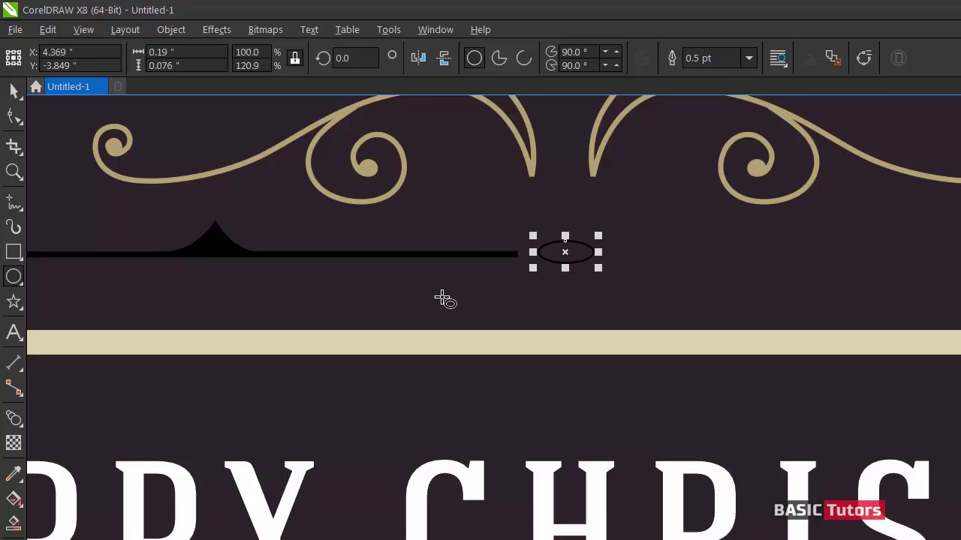
left_click(48, 29)
left_click(118, 275)
left_click(652, 368)
left_click(590, 339)
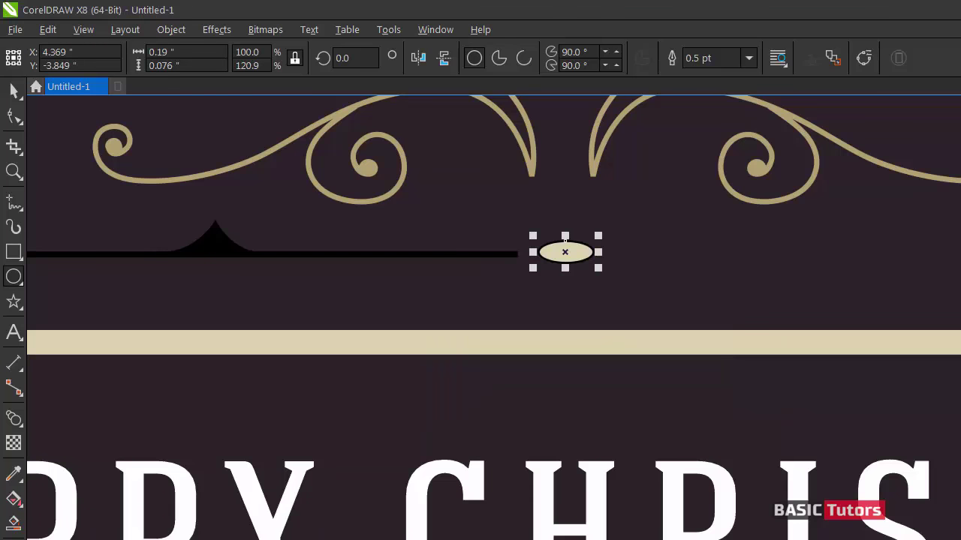
left_click(13, 91)
Extend the black curled line's straight end slightly toward the cream ellipse by moving its end nodes
left_click(444, 257)
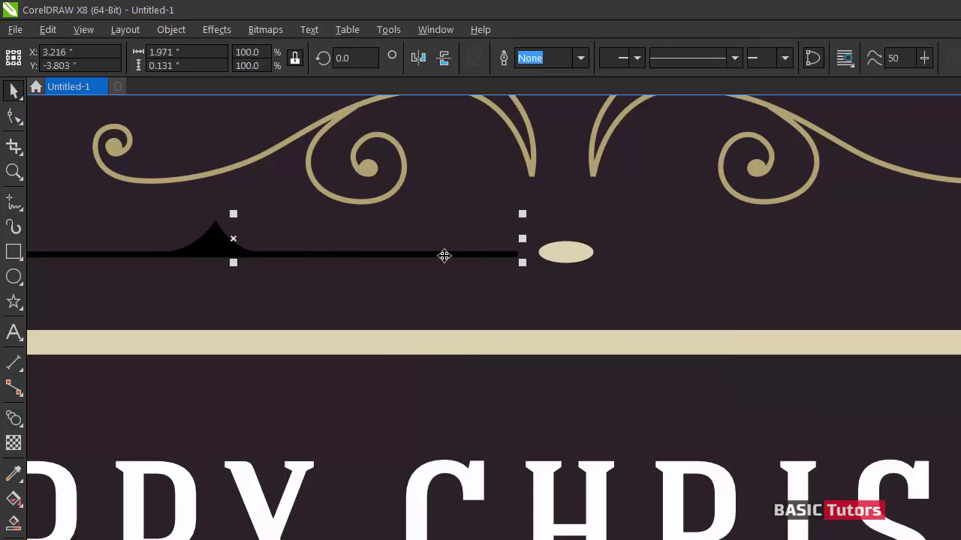
scroll(518, 221, "up", 4)
key("F10")
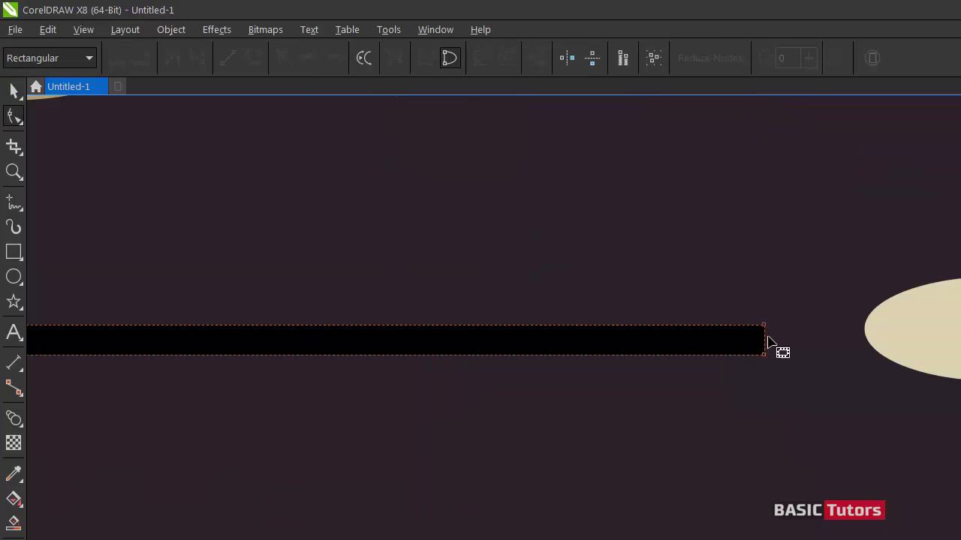
right_click(761, 337)
left_click_drag(749, 309, 781, 353)
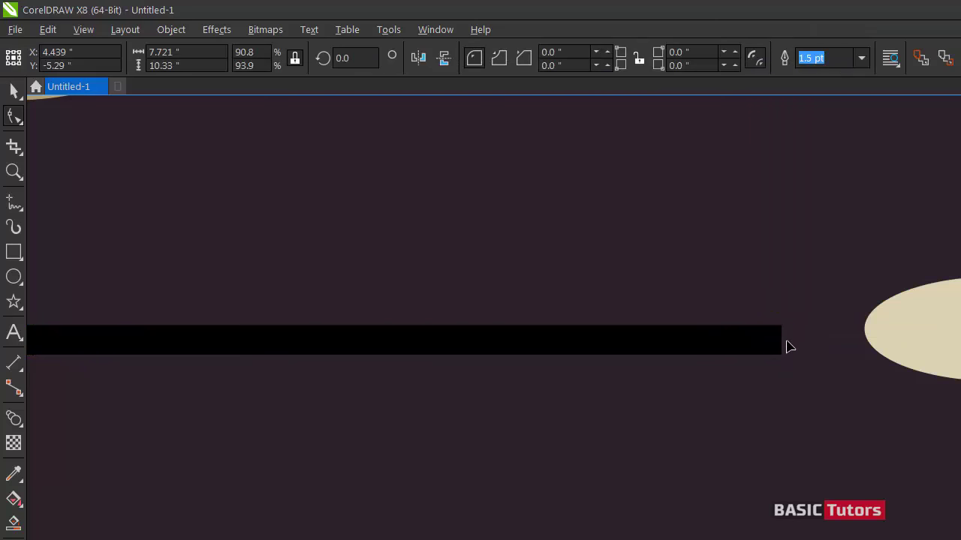
Round the line's straight end by converting its end segment to a curve and bulging it outward, making the line about 1.99 inches long
right_click(782, 335)
left_click(780, 334)
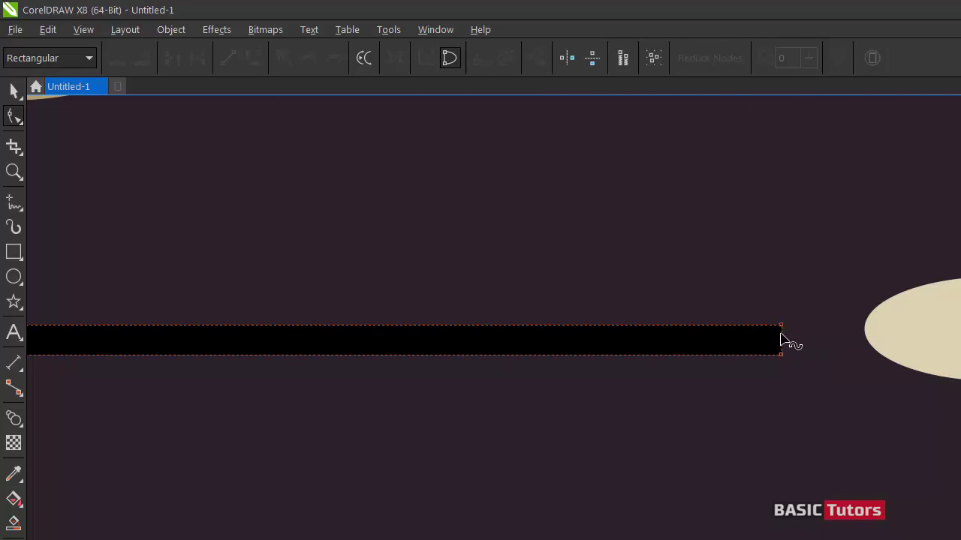
left_click(781, 332)
right_click(782, 333)
left_click(804, 409)
left_click(776, 395)
left_click(780, 342)
left_click_drag(782, 341, 796, 343)
key("space")
key("space")
key("space")
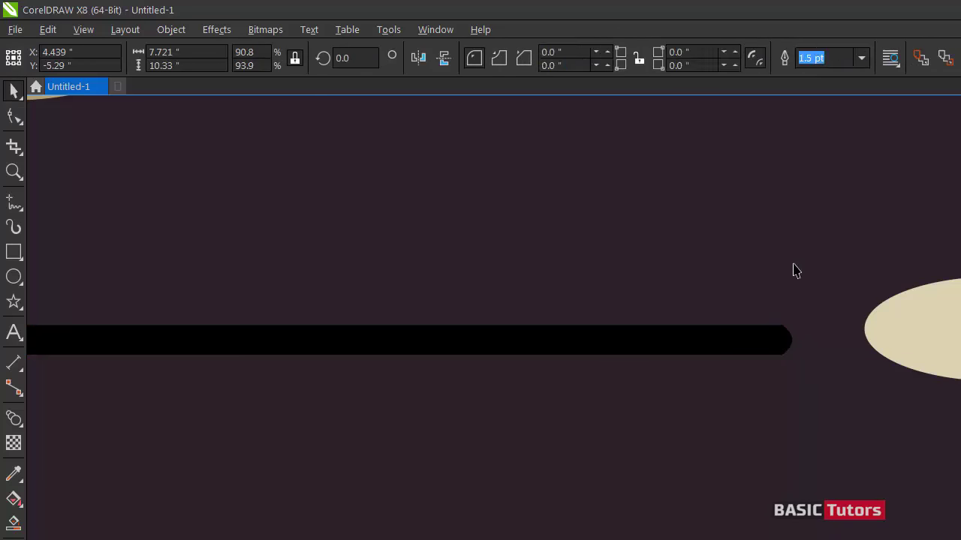
scroll(794, 261, "down", 5)
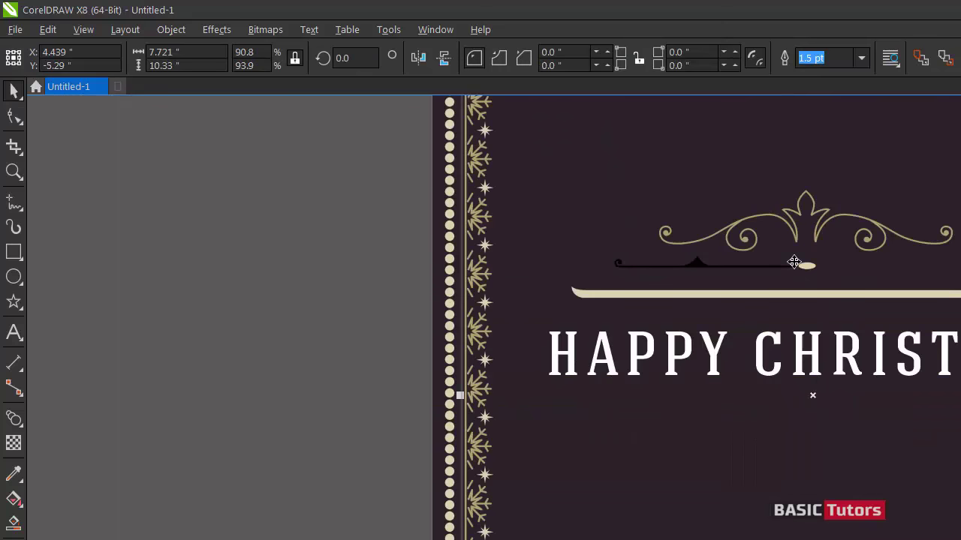
Copy the cream bar's fill onto the curled line with its peak
left_click(705, 266)
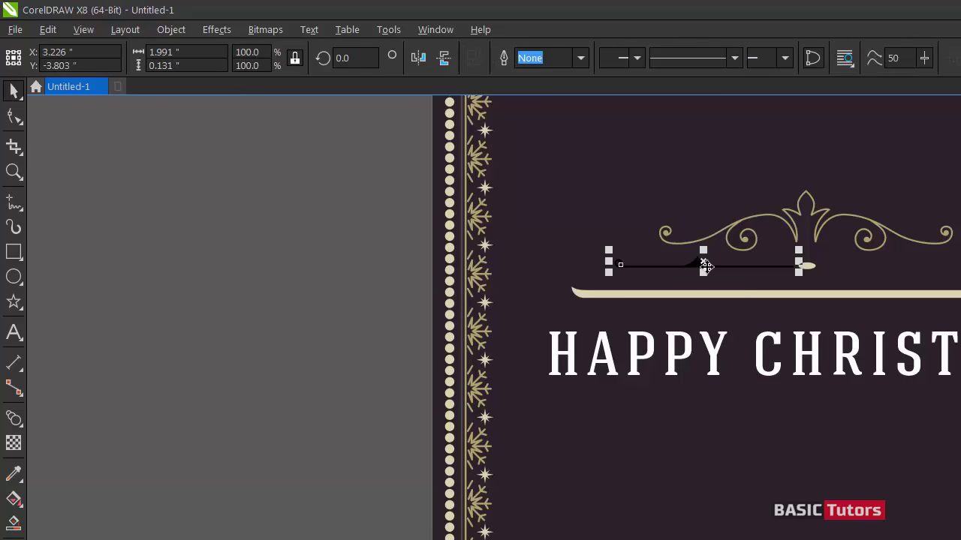
key("alt+e")
key("m")
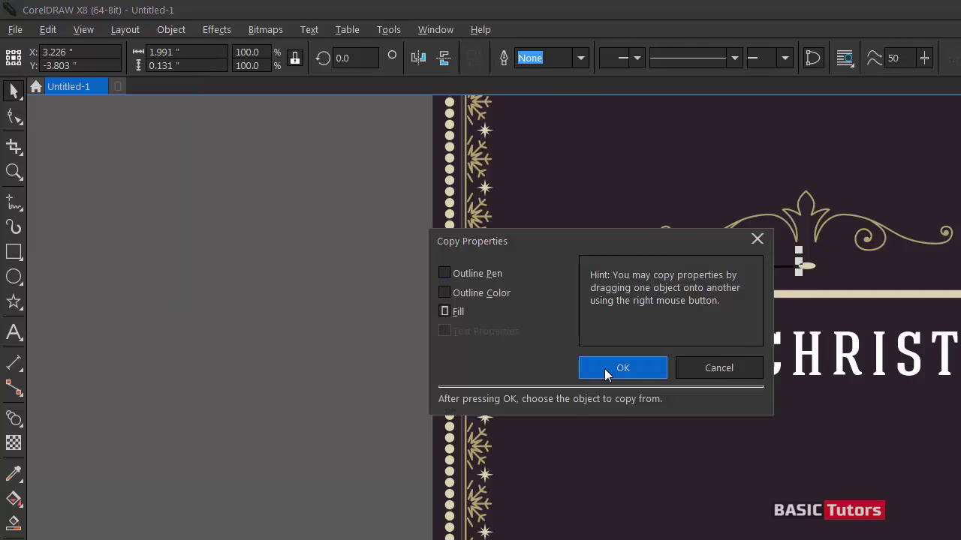
left_click(604, 368)
left_click(683, 292)
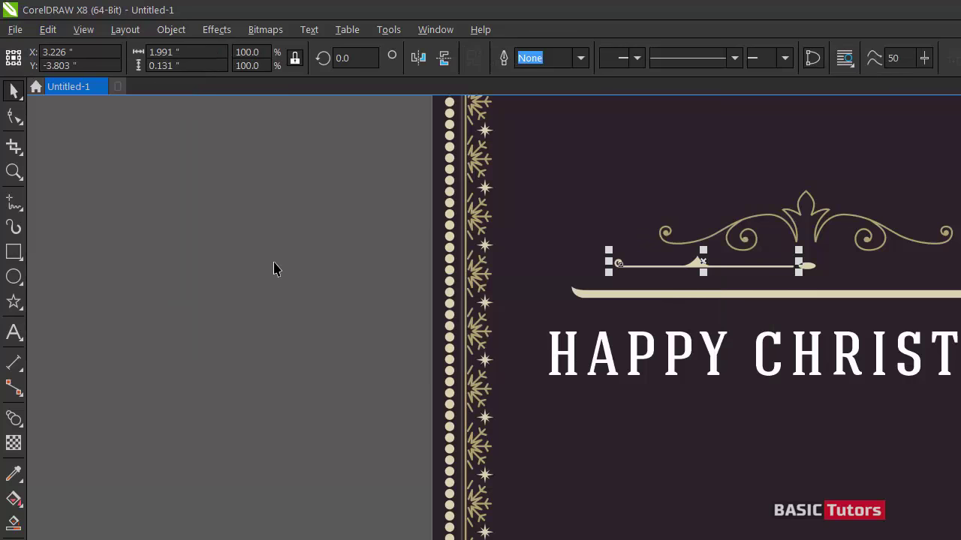
left_click(274, 268)
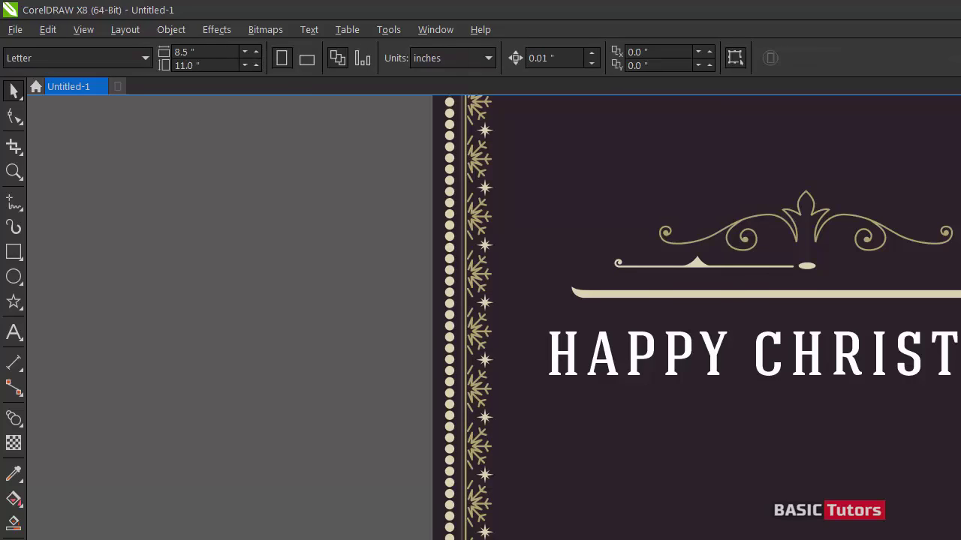
Place a horizontally mirrored copy of the curled line on the other side of the ellipse, level with the original
scroll(336, 335, "right", 3)
left_click(358, 263)
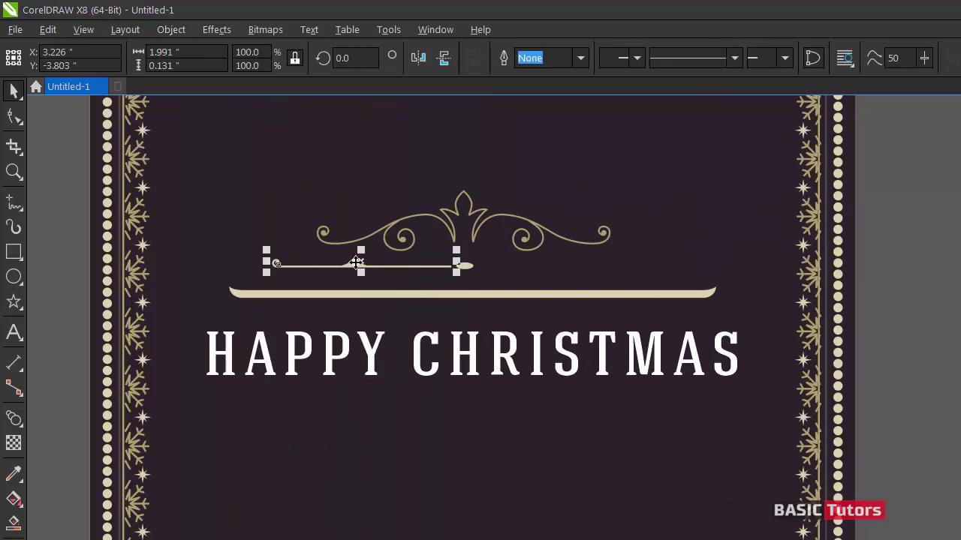
left_click(418, 57)
left_click_drag(361, 262, 569, 267)
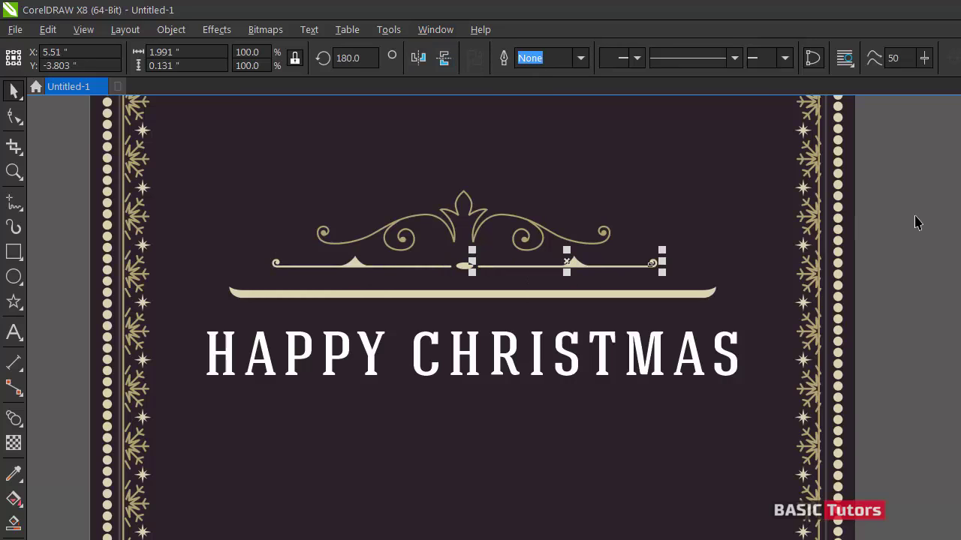
Move the scroll ornament down so it sits centered on the divider above the ellipse
left_click(925, 247)
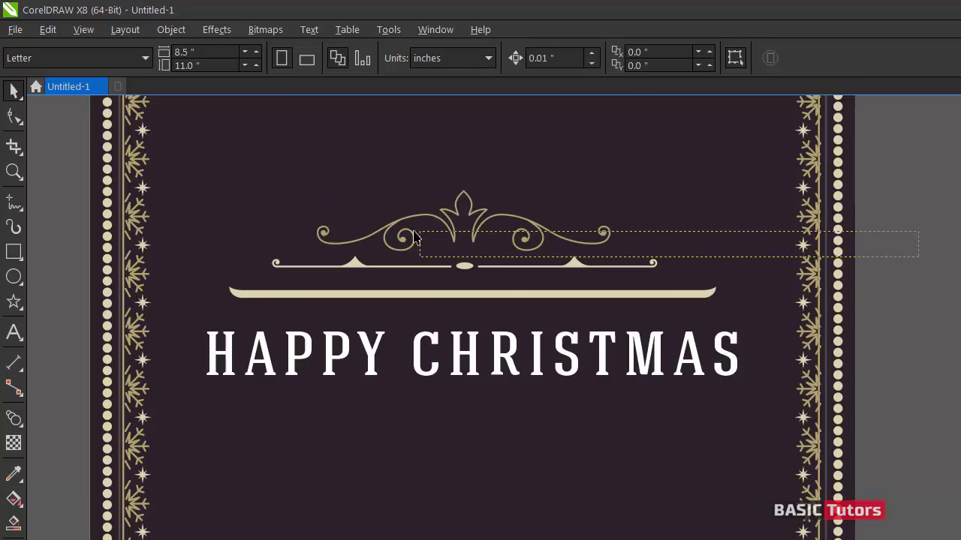
left_click_drag(325, 208, 294, 172)
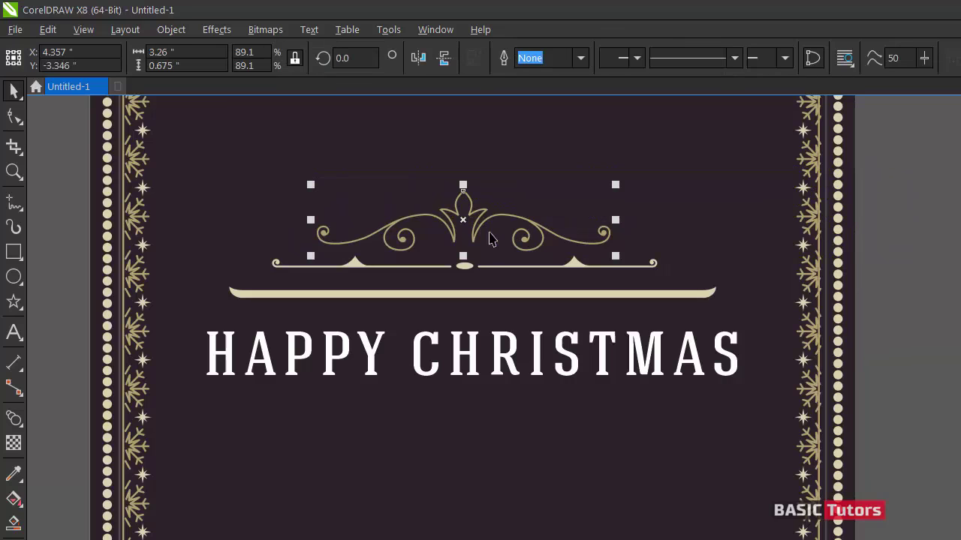
left_click_drag(467, 225, 469, 231)
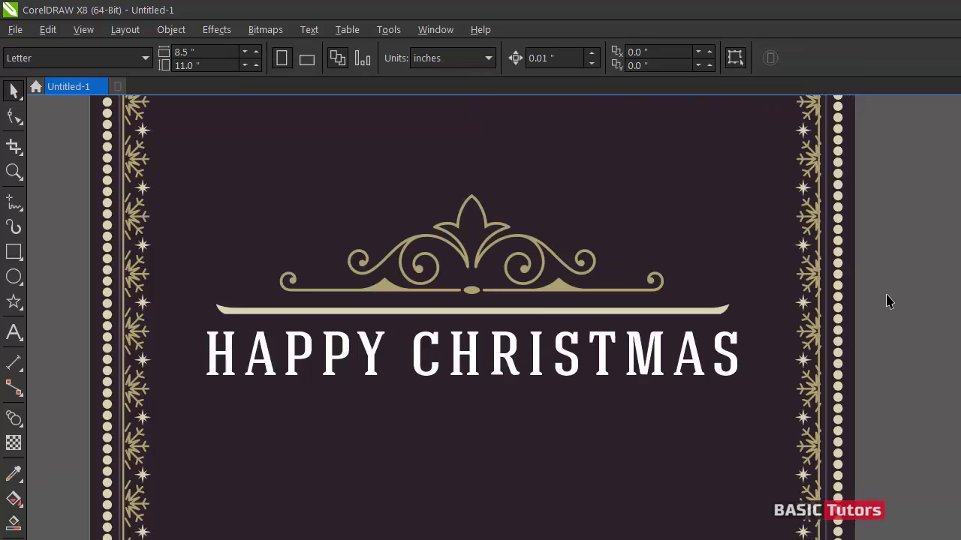
Place a vertically mirrored copy of the scroll ornament, divider and cream bar below the HAPPY CHRISTMAS heading
left_click_drag(255, 230, 180, 176)
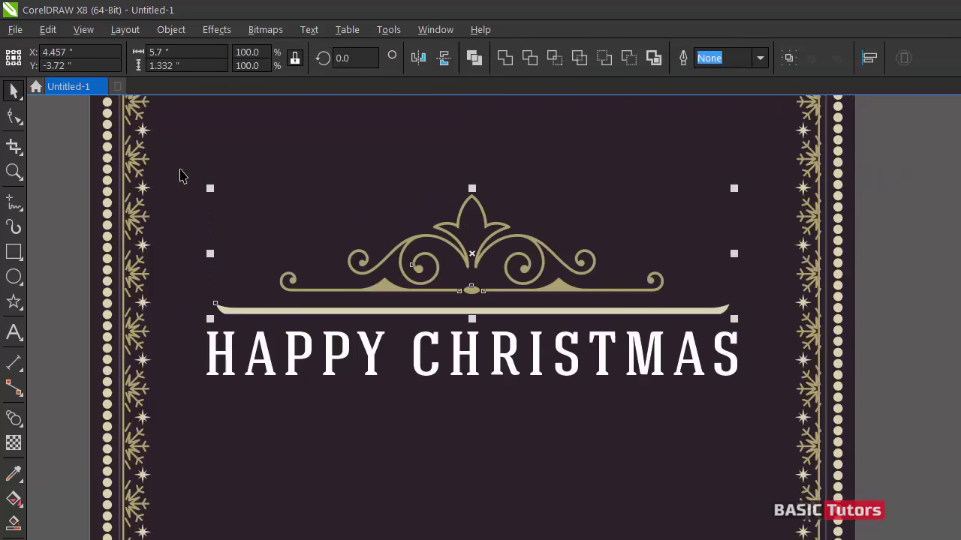
left_click(445, 63)
left_click_drag(473, 250, 452, 460)
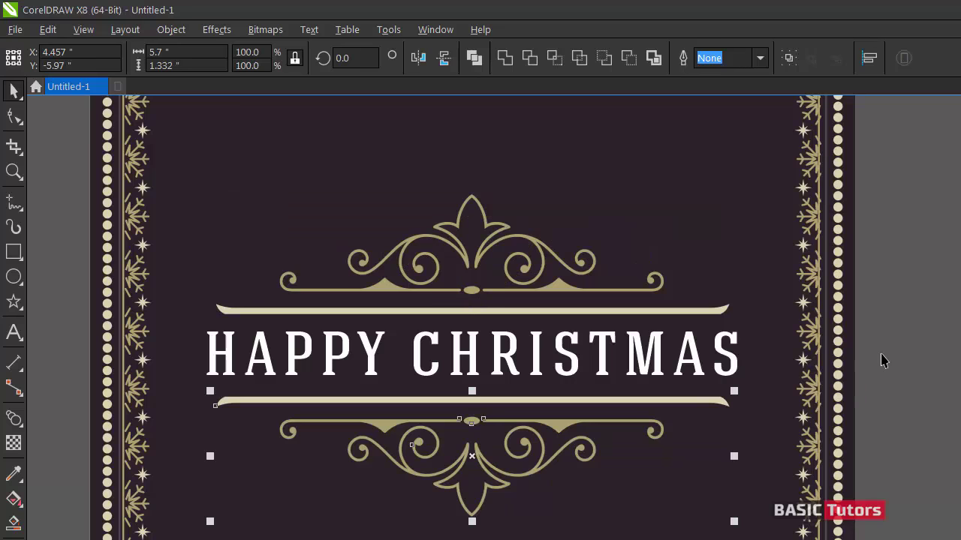
scroll(882, 360, "down", 2)
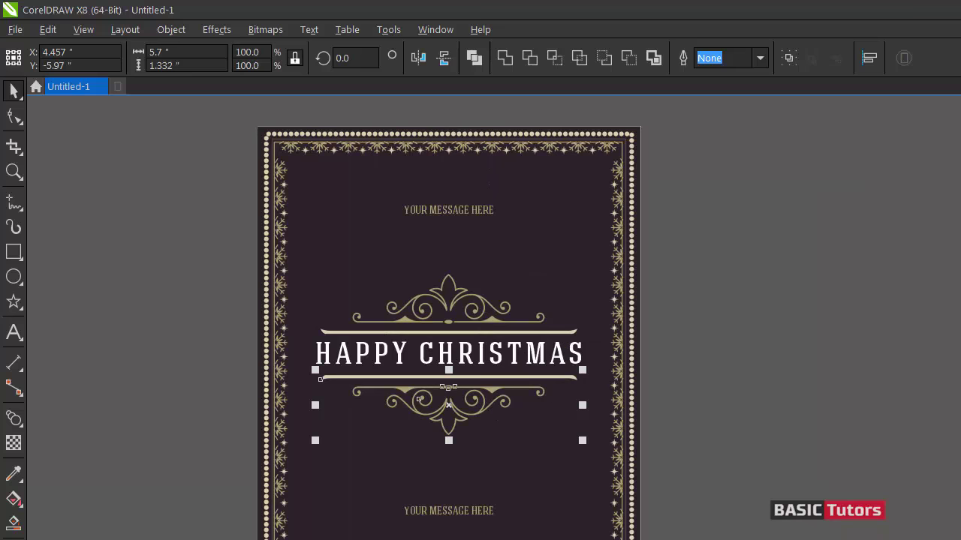
scroll(448, 334, "right", 2)
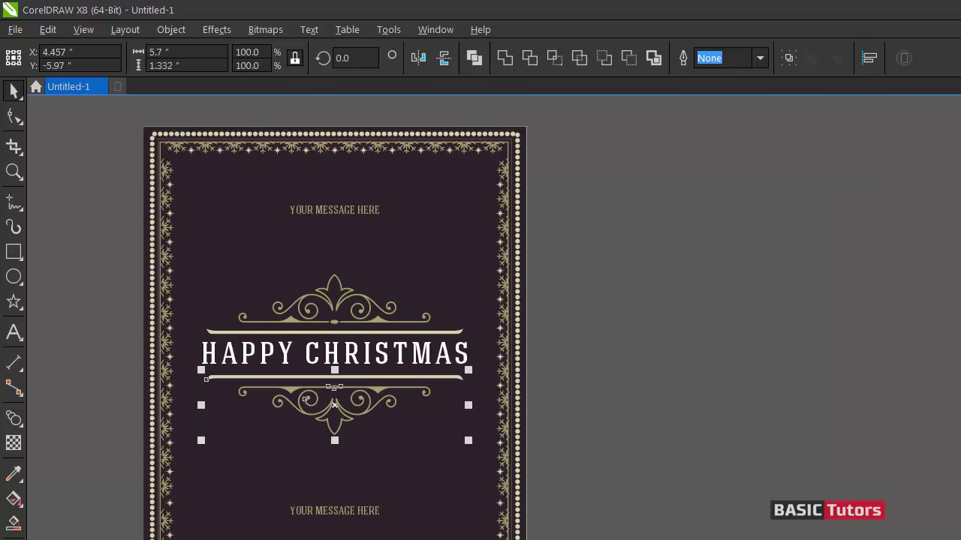
scroll(462, 439, "down", 1)
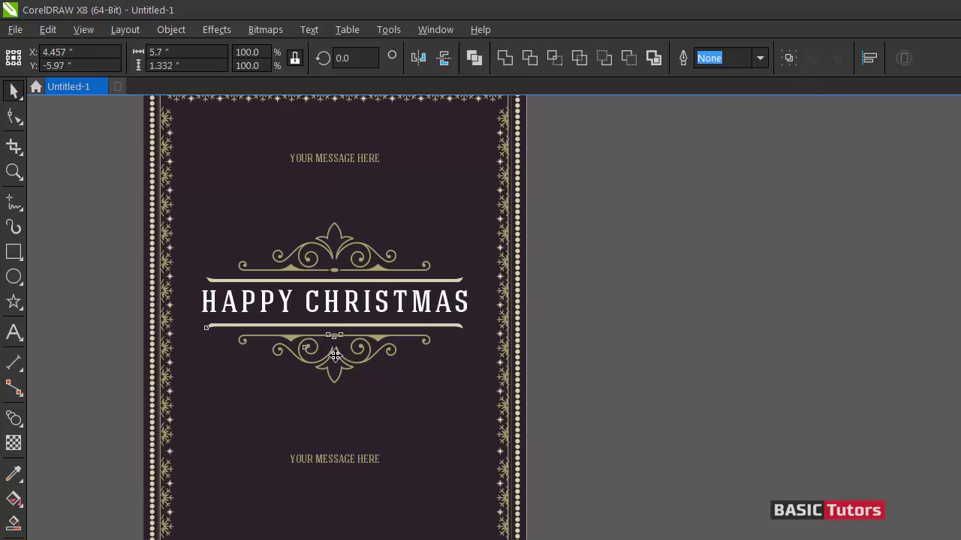
left_click(665, 319)
Move the HAPPY CHRISTMAS heading down slightly to center it between the two cream bars
left_click(339, 307)
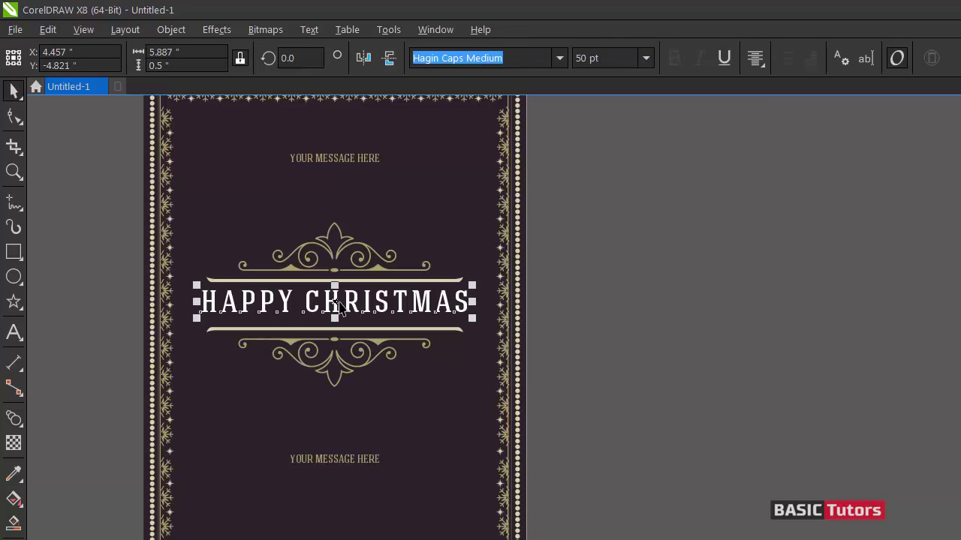
left_click_drag(339, 308, 339, 311)
left_click(689, 318)
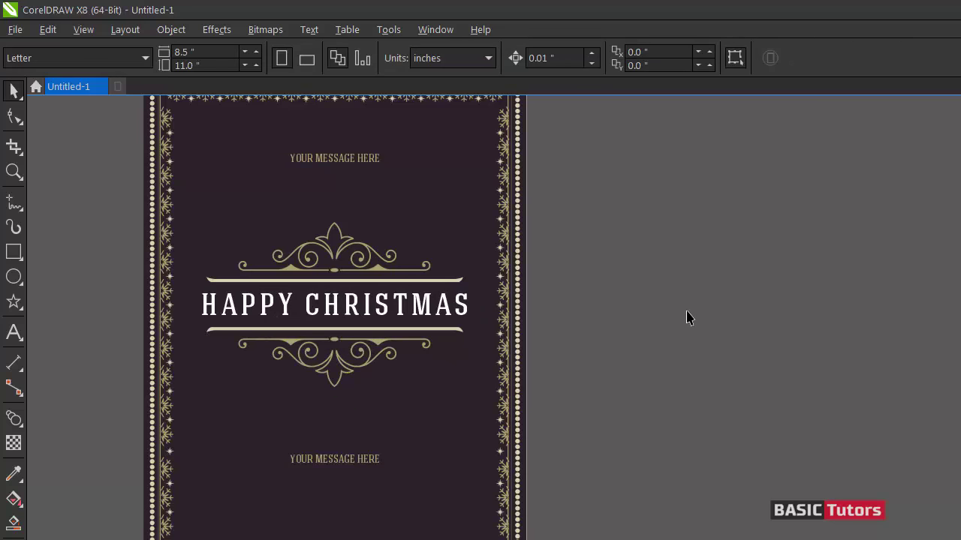
Move the lower YOUR MESSAGE HERE line up a little toward the mirrored ornament
left_click(335, 461)
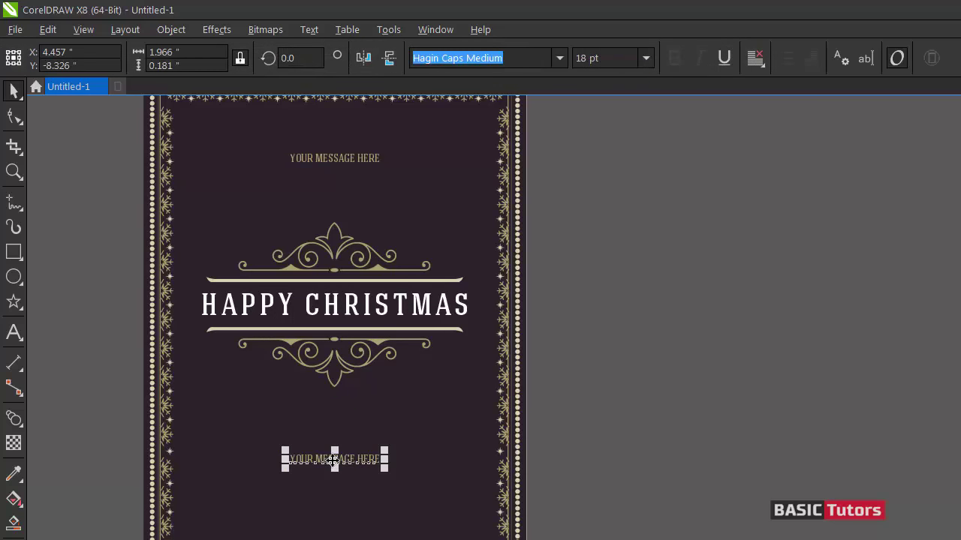
left_click_drag(335, 460, 335, 446)
left_click(678, 381)
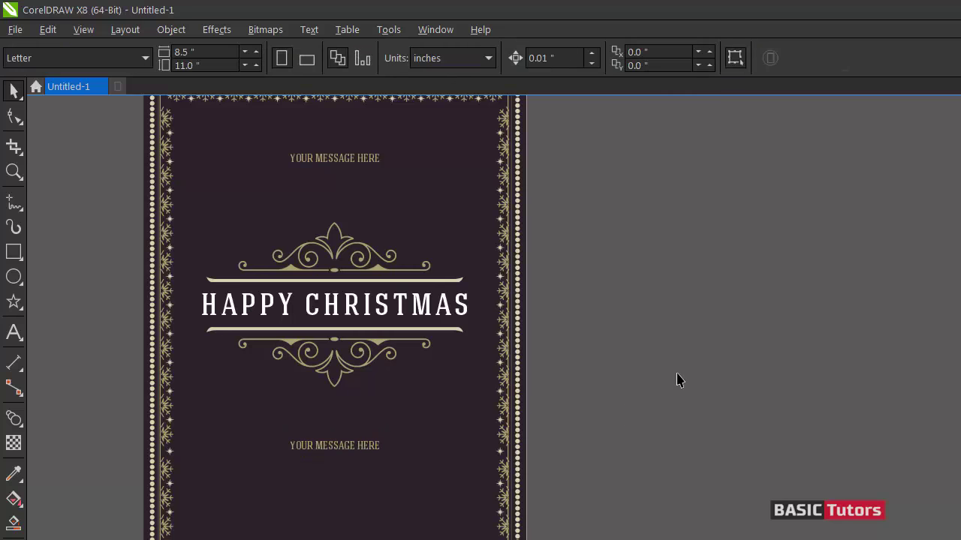
Add lorem ipsum paragraph text in Roboto in a frame about 5.63 by 1.1 inches below the lower YOUR MESSAGE HERE line
left_click(14, 332)
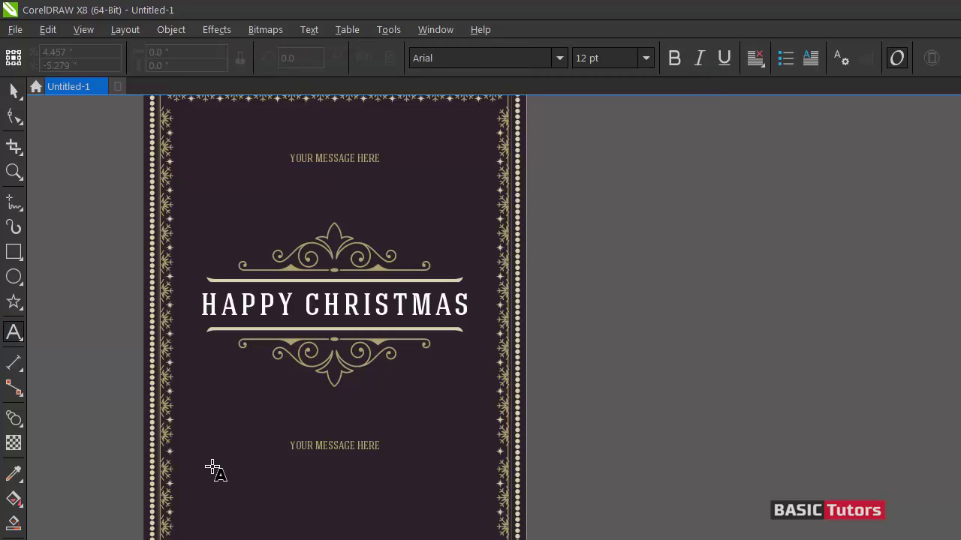
left_click_drag(212, 467, 466, 516)
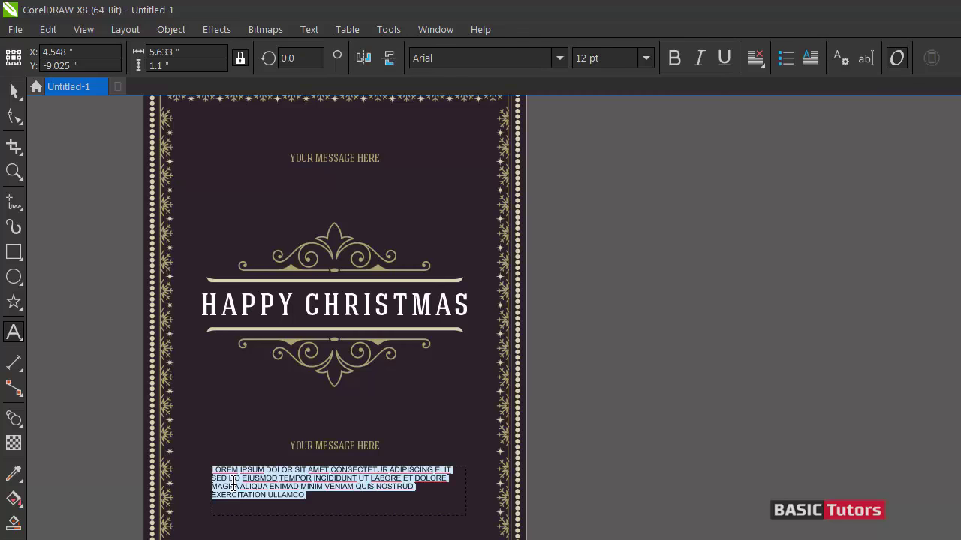
left_click(559, 58)
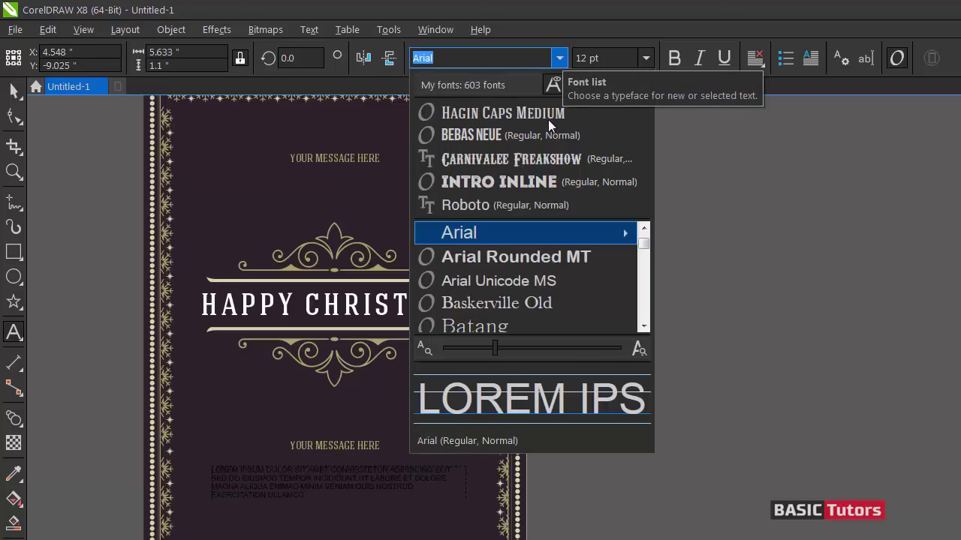
left_click(522, 203)
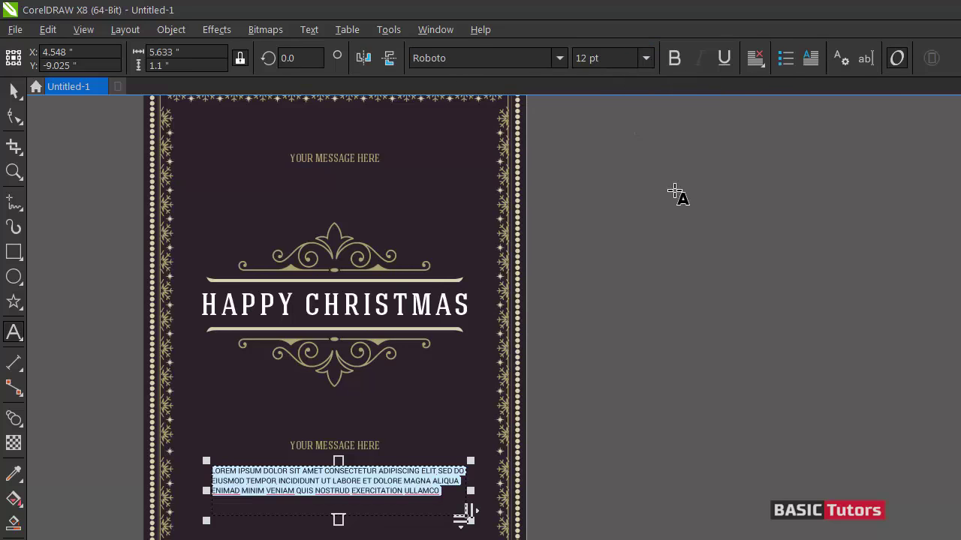
Center-align the lorem ipsum paragraph and set its line spacing to 150%
left_click(754, 58)
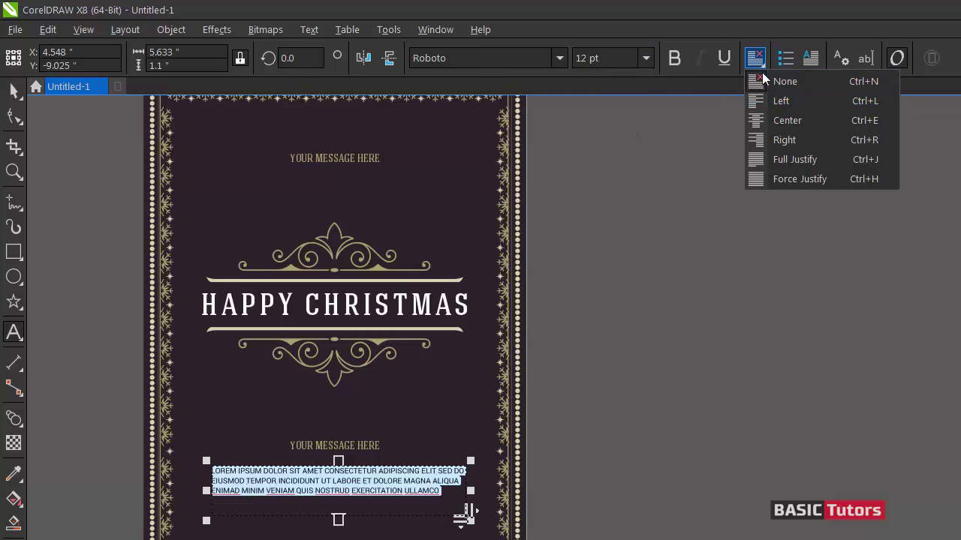
left_click(773, 119)
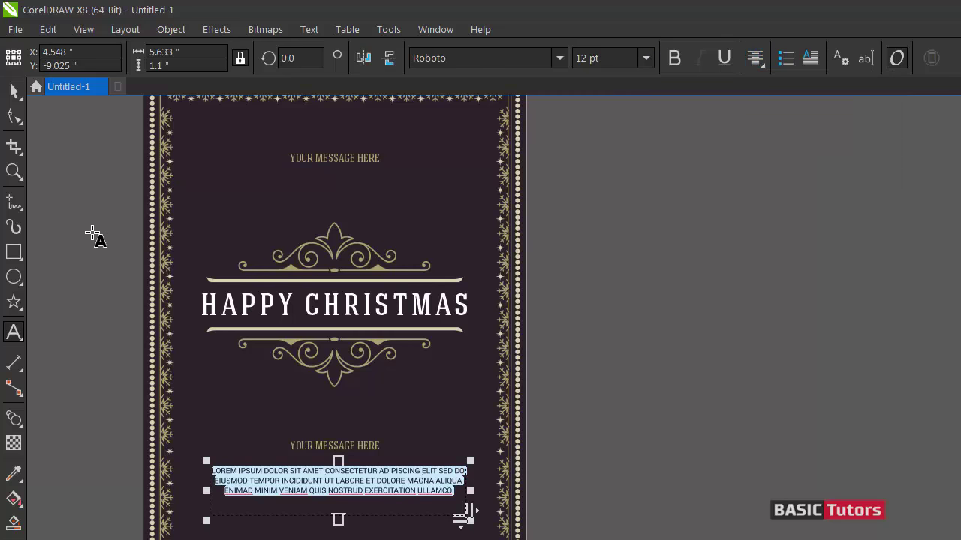
left_click(309, 29)
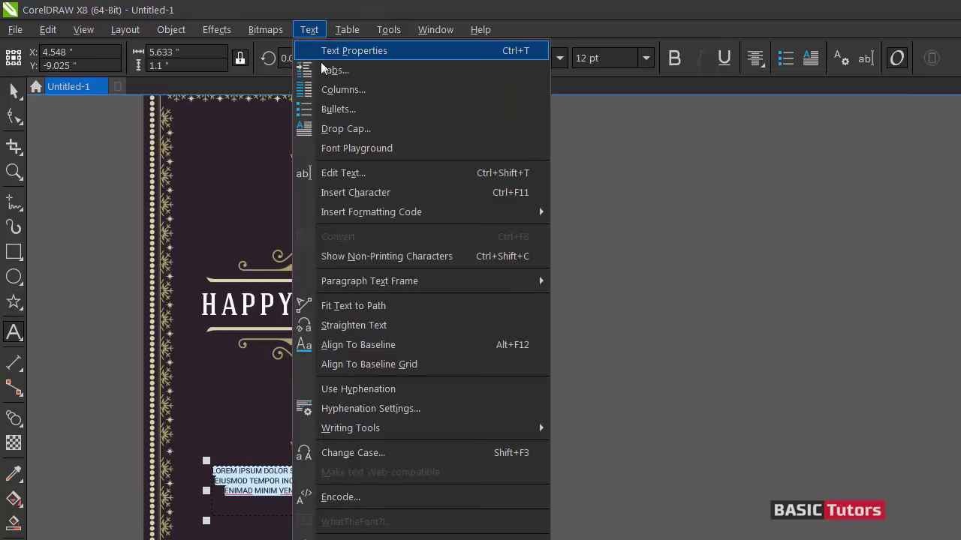
left_click(359, 108)
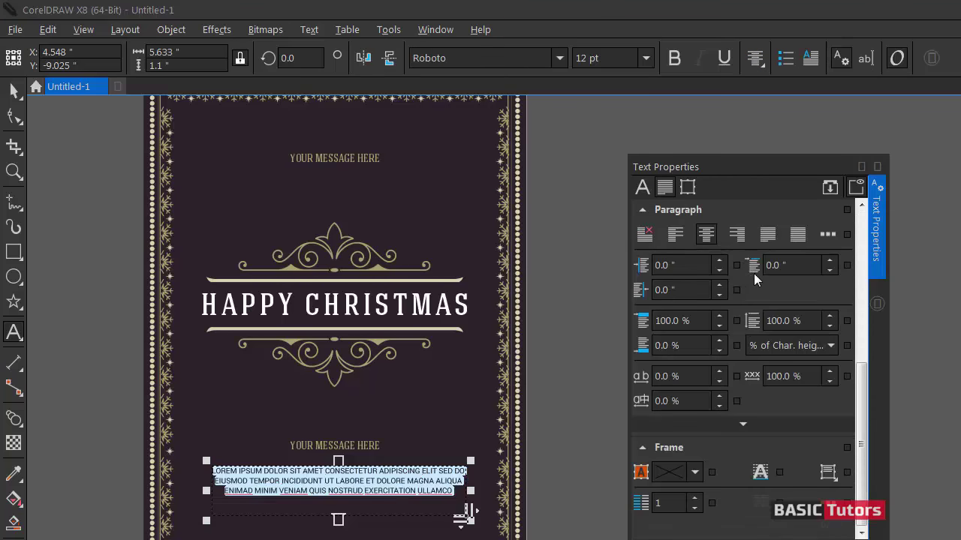
triple_click(815, 323)
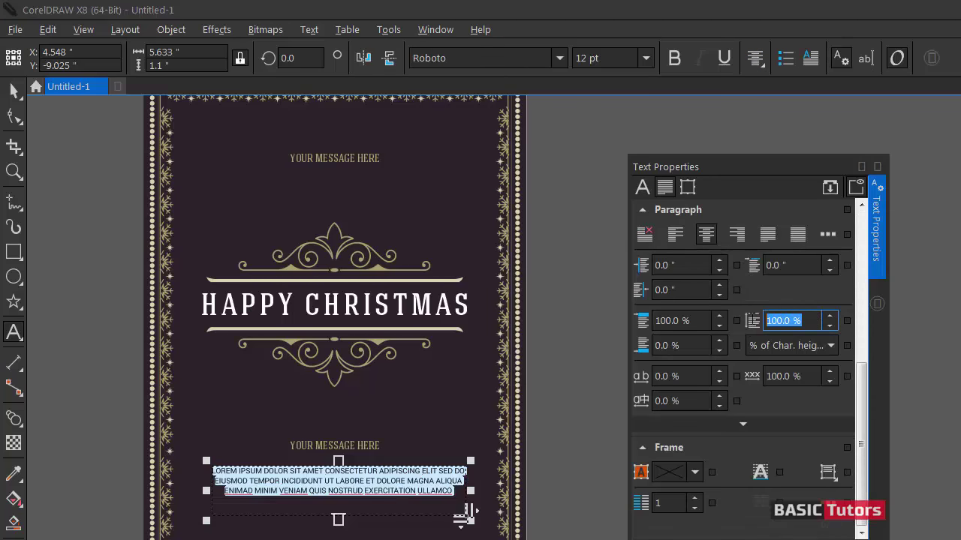
type("150")
key("Return")
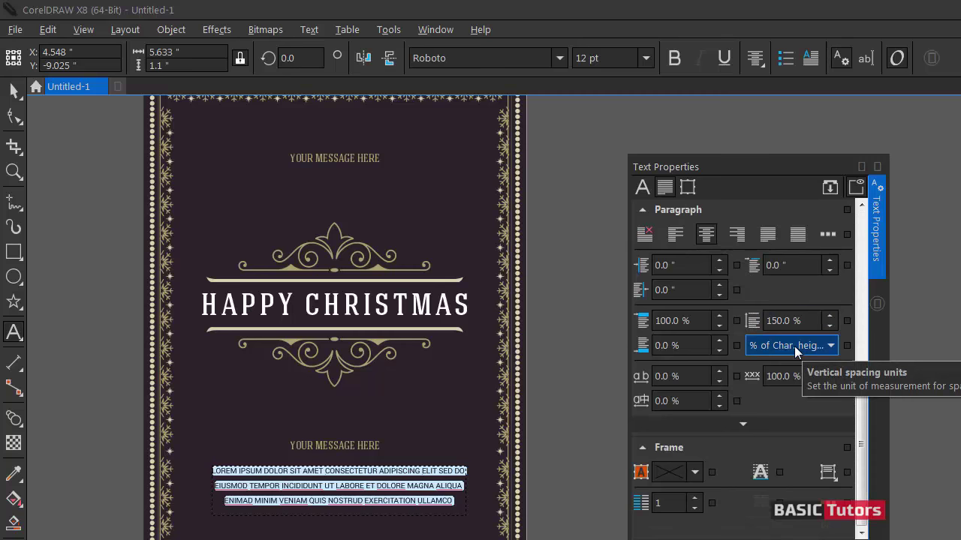
left_click(876, 167)
left_click(12, 90)
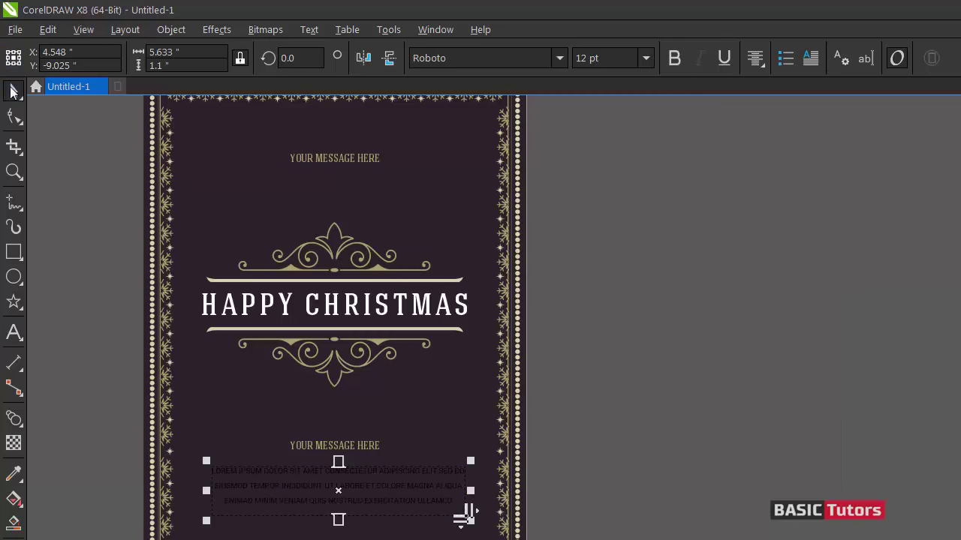
Convert the lorem ipsum paragraph below the lower YOUR MESSAGE HERE line to artistic text
left_click(77, 253)
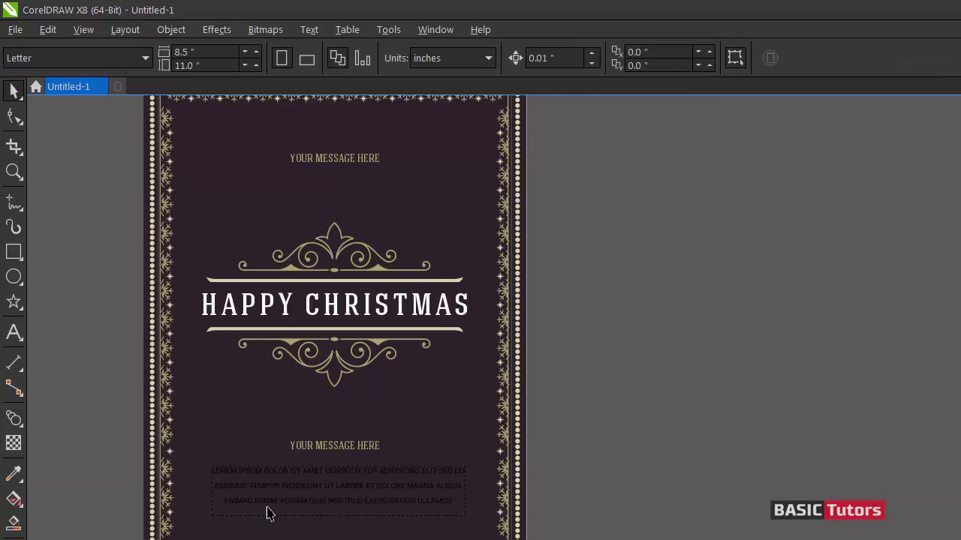
left_click(296, 472)
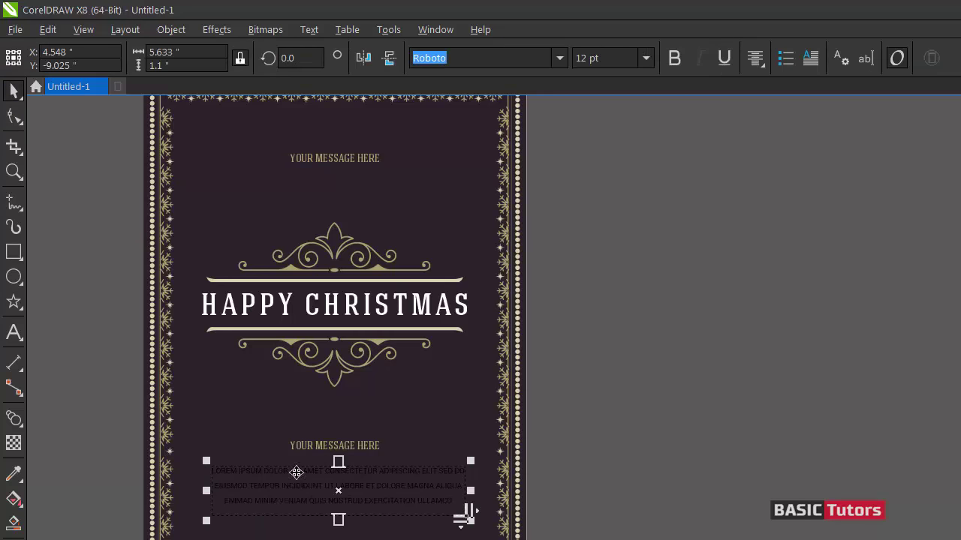
left_click(309, 30)
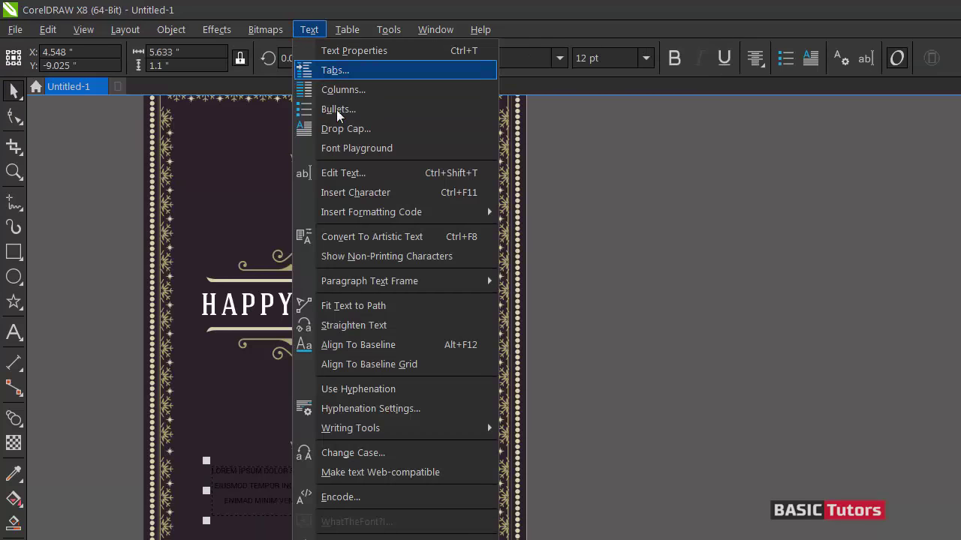
left_click(360, 236)
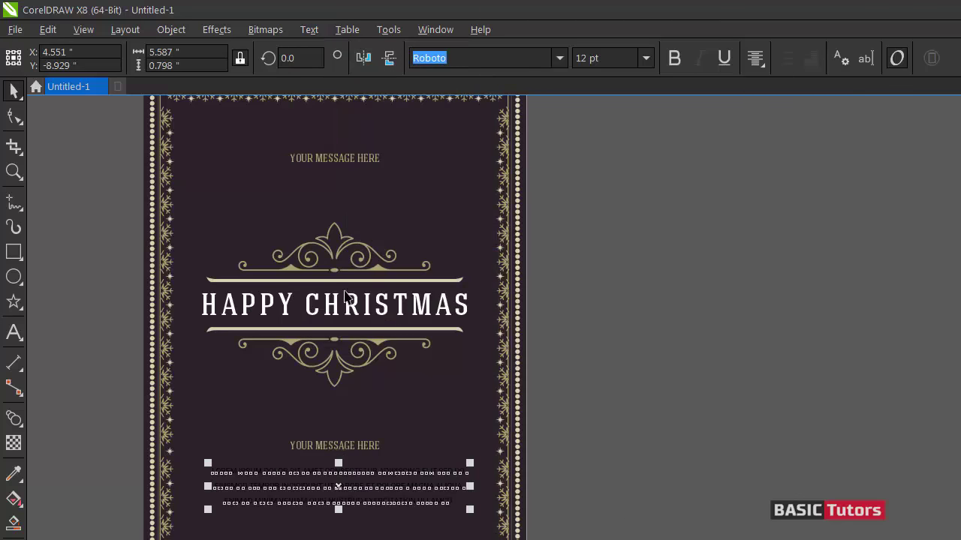
Copy only the fill from the gold scroll ornament above the heading onto the lorem ipsum text, then deselect it
left_click(48, 30)
left_click(113, 275)
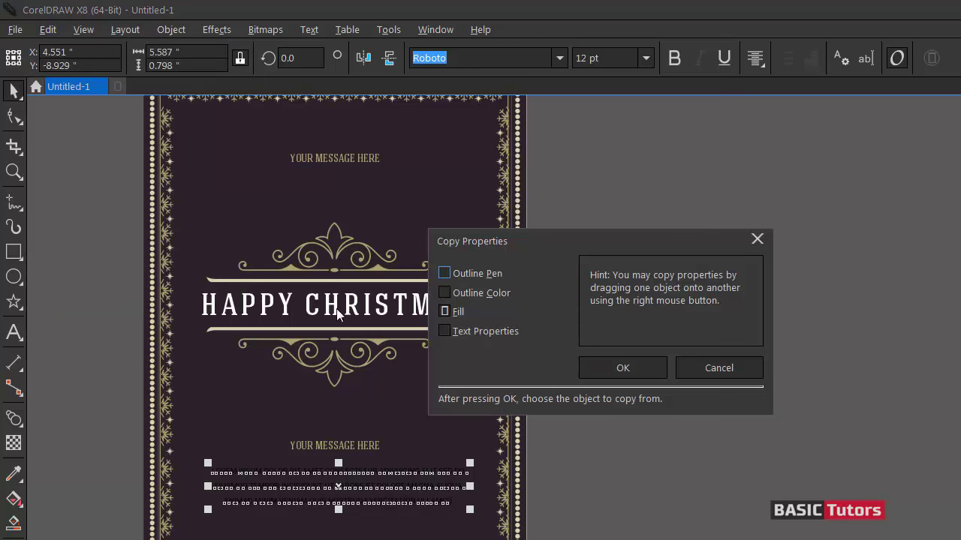
left_click(623, 368)
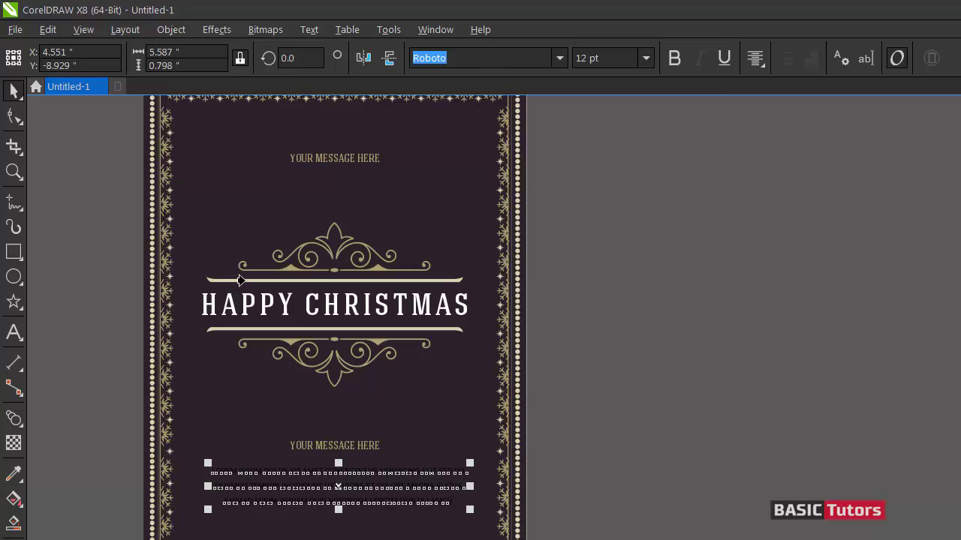
left_click(280, 266)
left_click(571, 298)
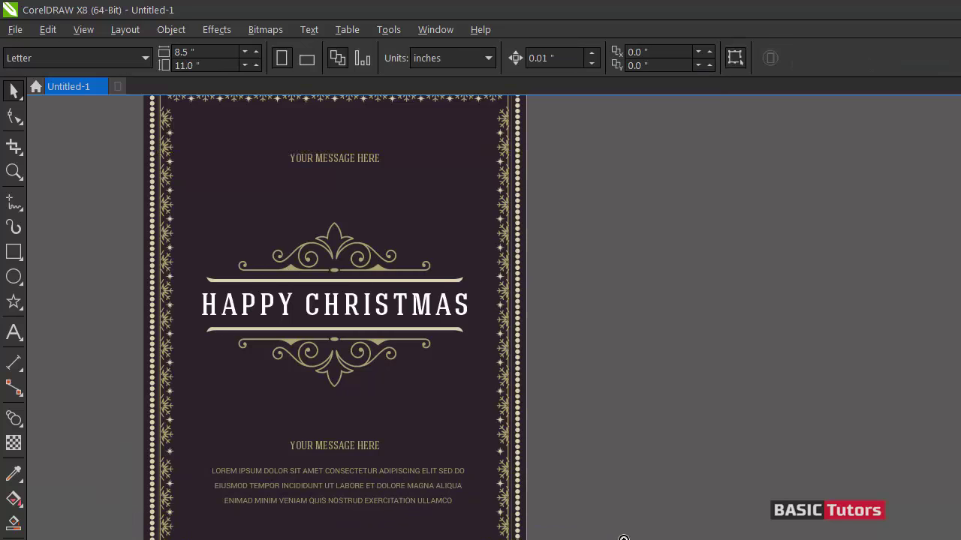
Inspect the card up close from the HAPPY CHRISTMAS heading and ornaments down to the message text and lower border
scroll(623, 538, "up", 1)
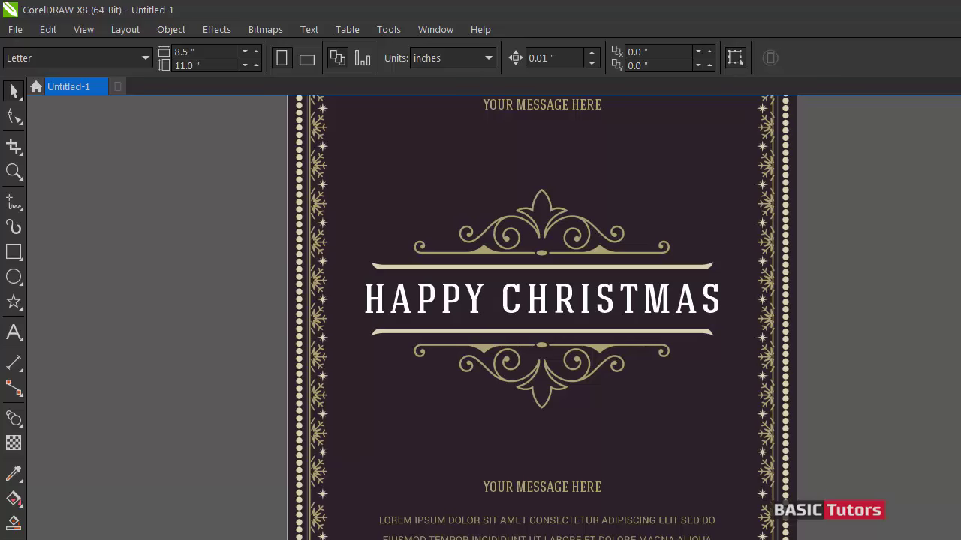
scroll(542, 317, "down", 3)
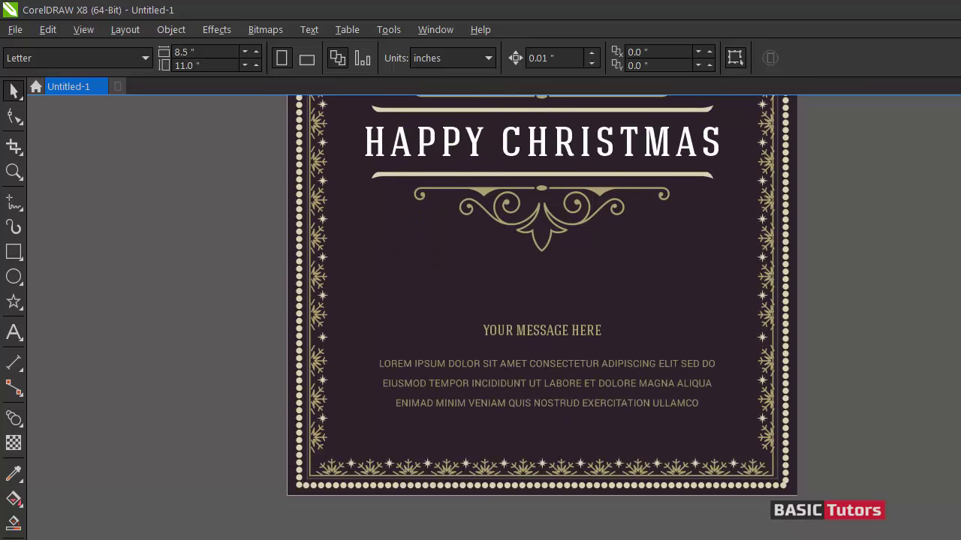
scroll(542, 318, "up", 3)
scroll(542, 318, "down", 1)
scroll(542, 317, "down", 1)
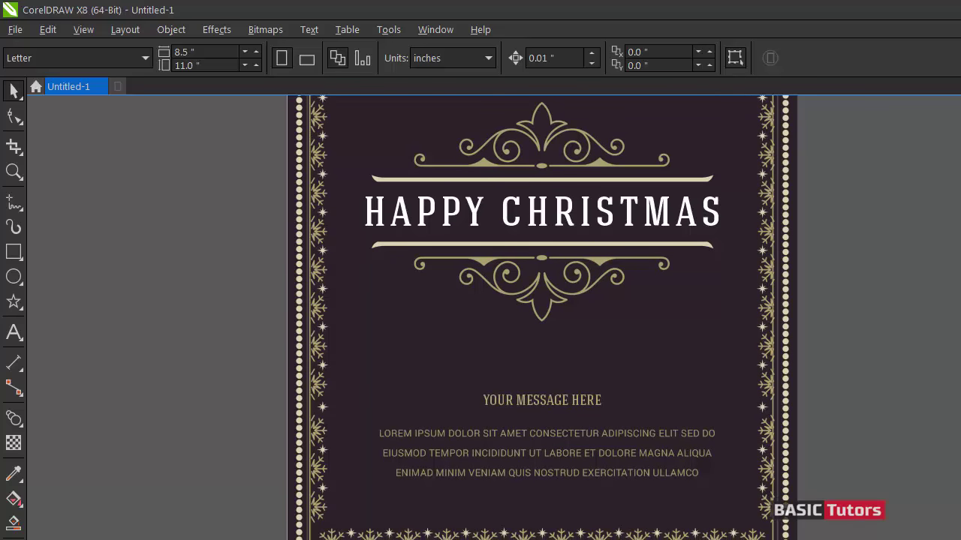
scroll(542, 315, "down", 1)
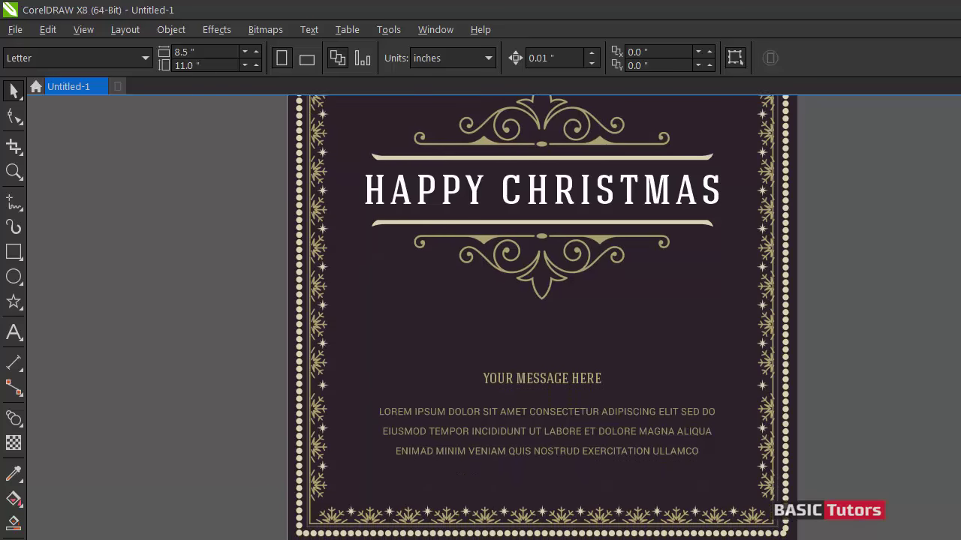
scroll(542, 318, "down", 1)
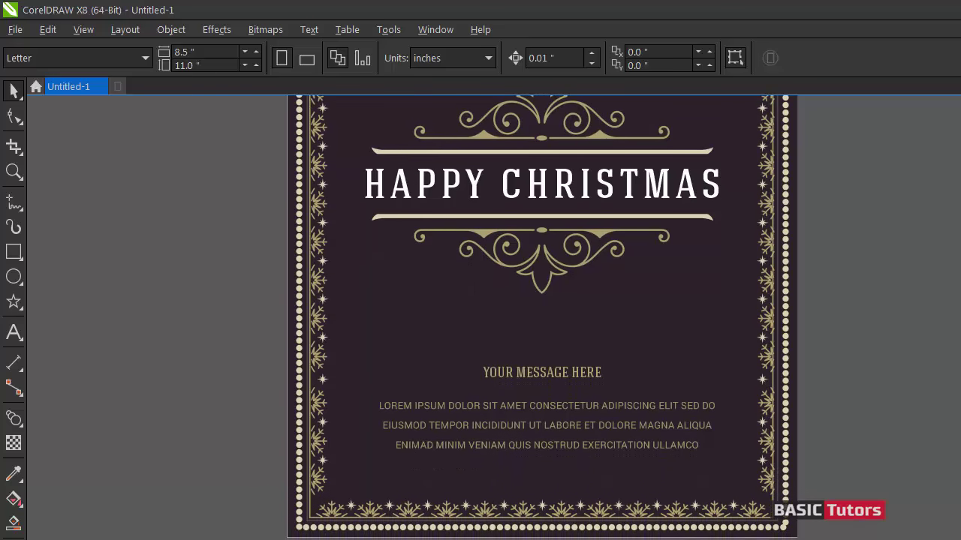
scroll(542, 315, "right", 3)
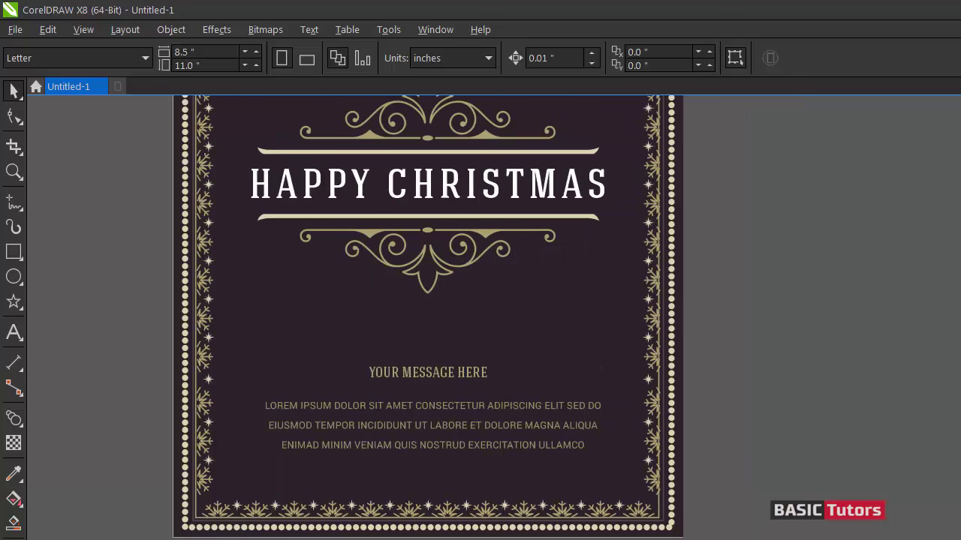